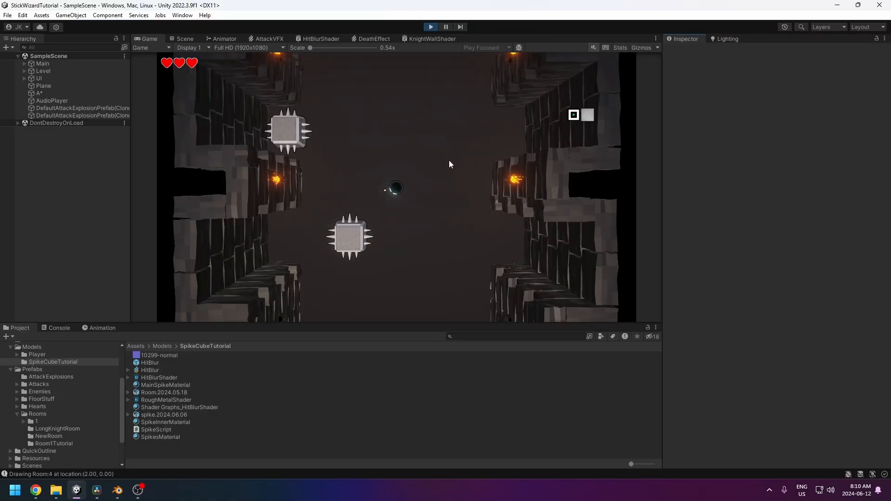
# Playtest the room with the moving spike cubes in the game view and inspect its layout in the scene view
pyautogui.click(458, 175)
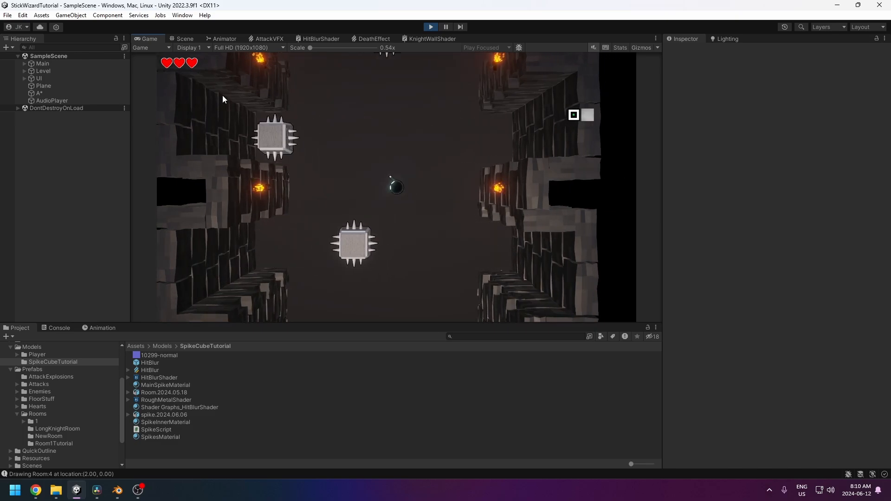
pyautogui.click(185, 39)
pyautogui.scroll(-5, 441, 182)
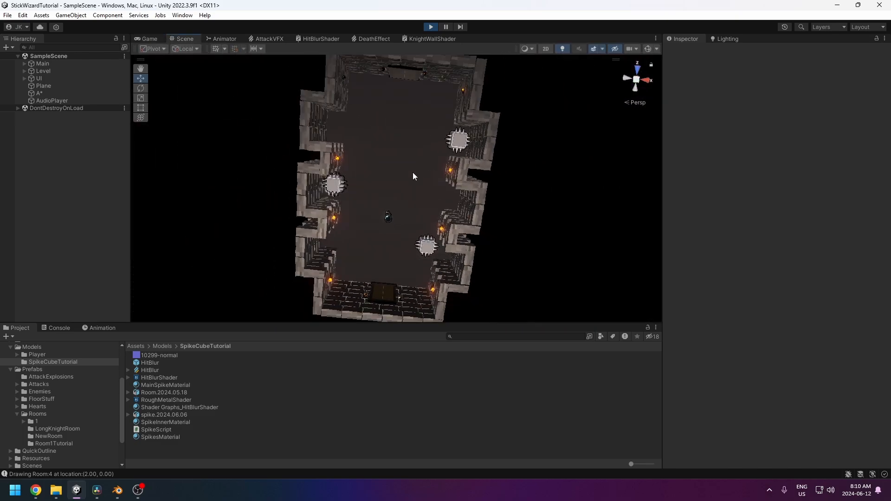
pyautogui.keyDown('alt'); pyautogui.moveTo(413, 172); pyautogui.dragTo(409, 191); pyautogui.keyUp('alt')
pyautogui.click(147, 39)
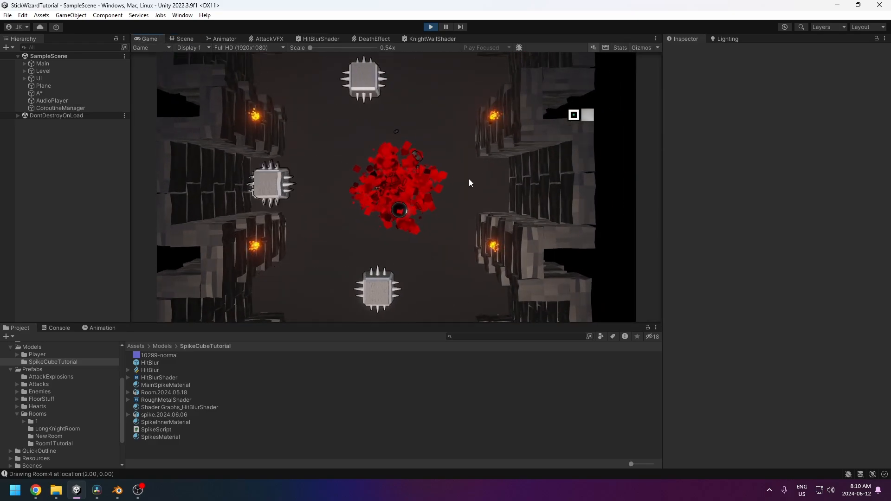
# Switch to Blender and remove the material slot from the cube
pyautogui.click(117, 493)
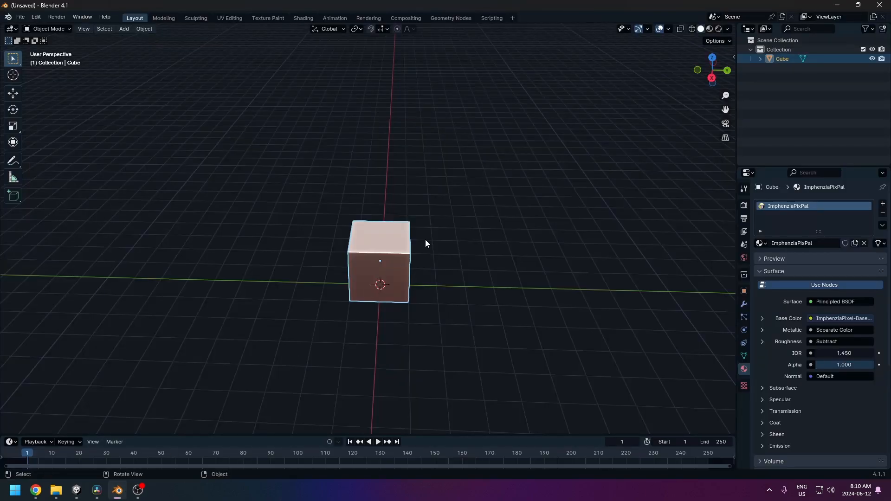
pyautogui.moveTo(453, 222)
pyautogui.mouseDown(button='middle')
pyautogui.moveTo(453, 262)
pyautogui.moveTo(458, 224)
pyautogui.moveTo(466, 226)
pyautogui.moveTo(424, 249)
pyautogui.moveTo(420, 233)
pyautogui.moveTo(410, 255)
pyautogui.moveTo(420, 231)
pyautogui.moveTo(431, 273)
pyautogui.moveTo(459, 234)
pyautogui.mouseUp(button='middle')
pyautogui.click(882, 213)
# In Edit Mode, lower the cube's top face along Z by about 0.73 m
pyautogui.press('Tab')
pyautogui.moveTo(454, 201); pyautogui.dragTo(407, 235, button='middle')
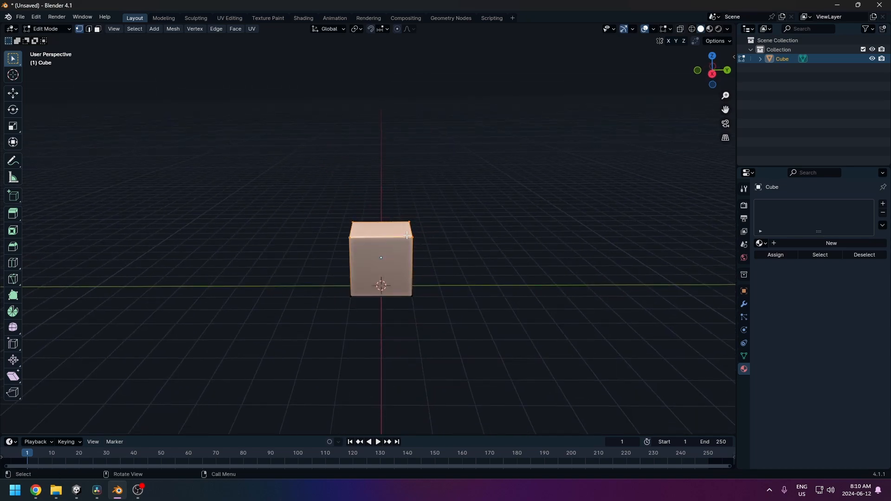
pyautogui.press('g')
pyautogui.press('z')
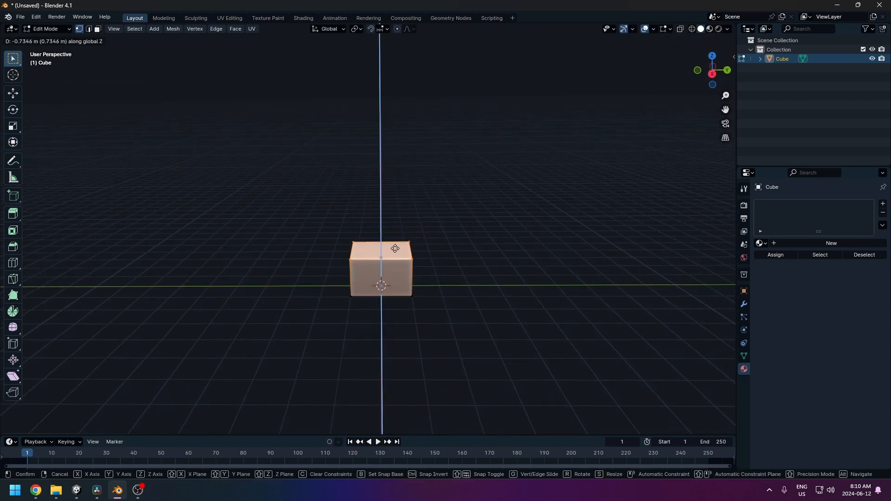
pyautogui.click(394, 249)
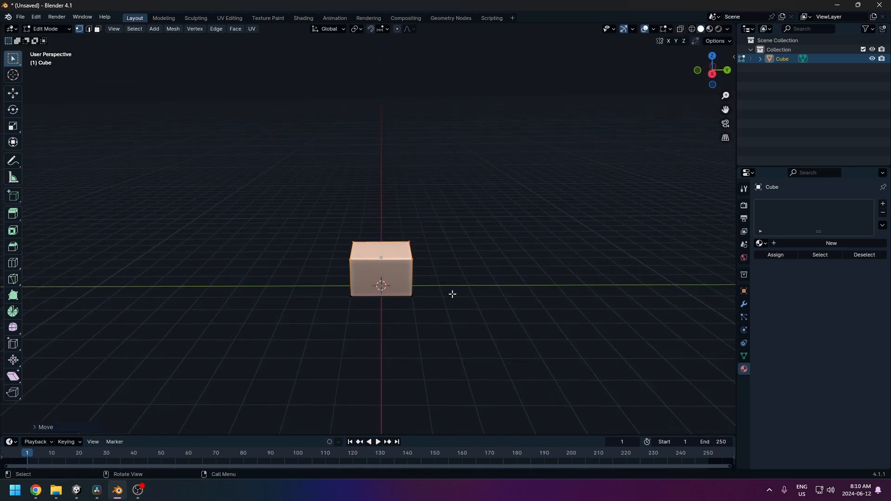
# Select the cube's bottom vertices and scale them outward to give the block tapered sides
pyautogui.click(409, 295)
pyautogui.moveTo(404, 292); pyautogui.dragTo(408, 285, button='middle')
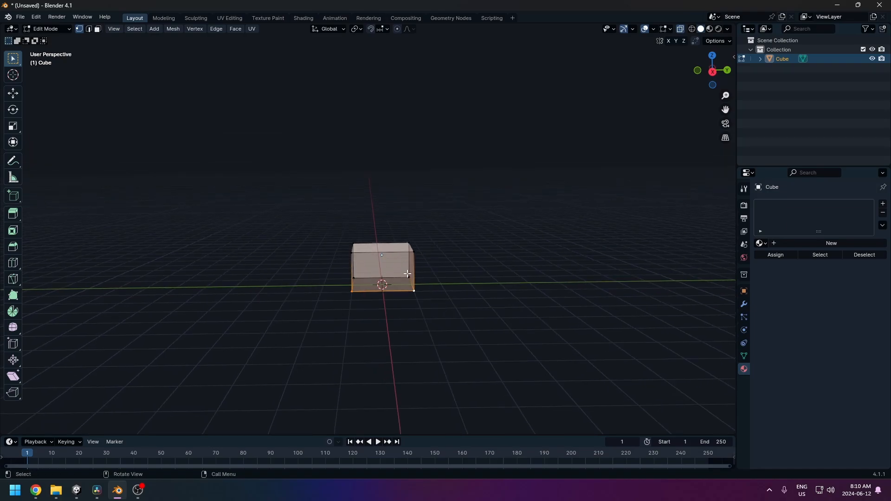
pyautogui.moveTo(428, 250); pyautogui.dragTo(333, 312)
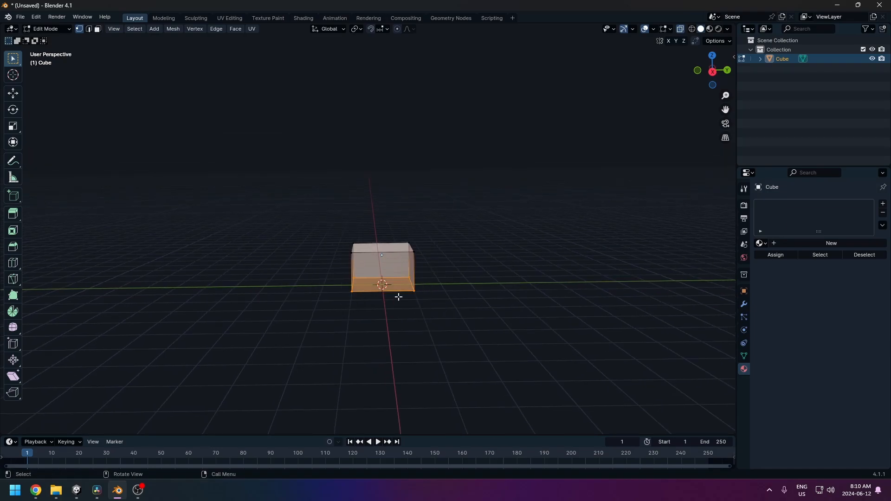
pyautogui.hotkey('alt', 'z')
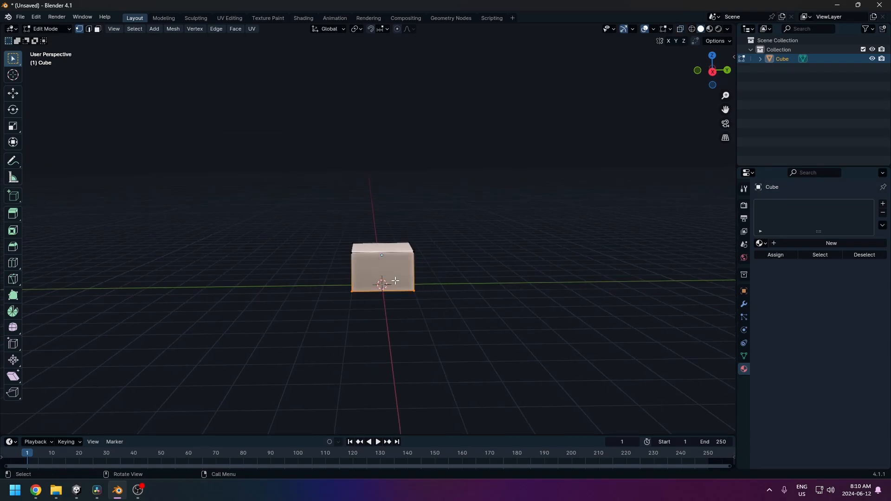
pyautogui.press('s')
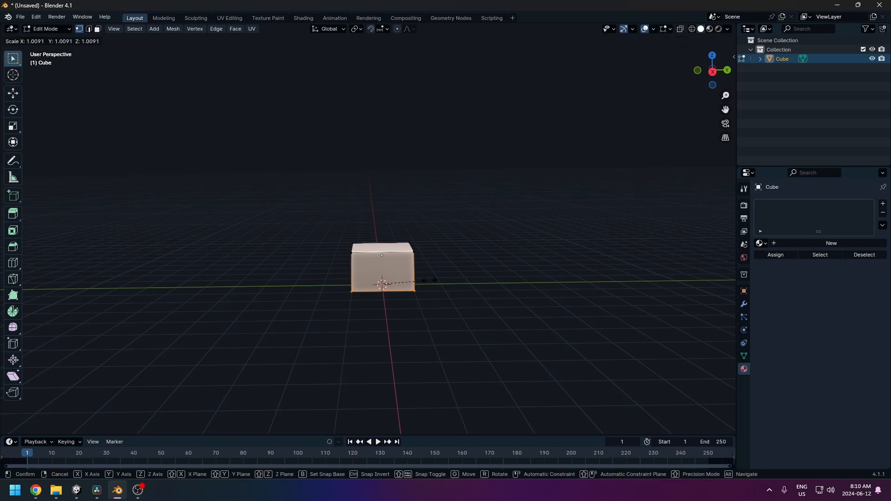
pyautogui.click(448, 281)
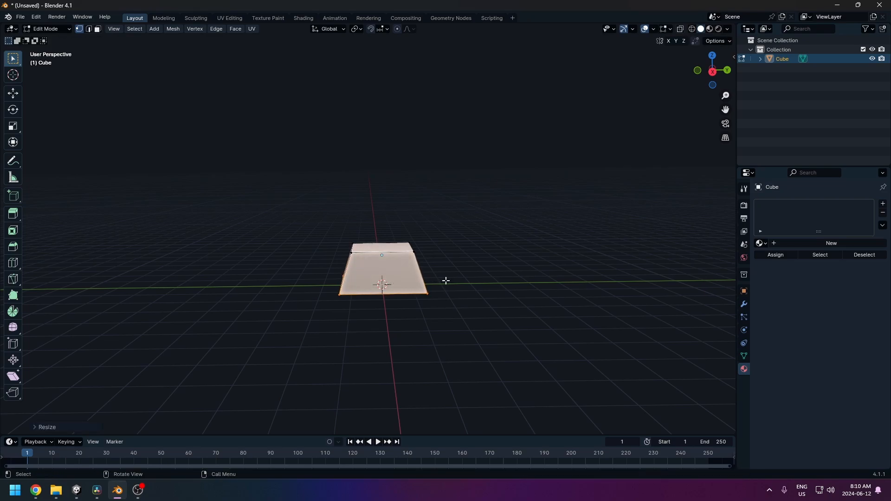
pyautogui.moveTo(445, 281); pyautogui.dragTo(396, 288, button='middle')
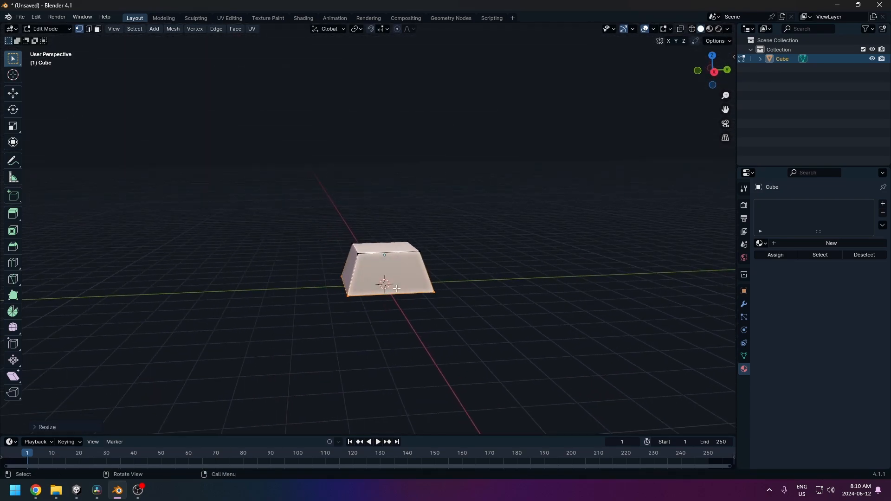
# Select all edges of the tapered block and add a narrow bevel to them
pyautogui.click(98, 30)
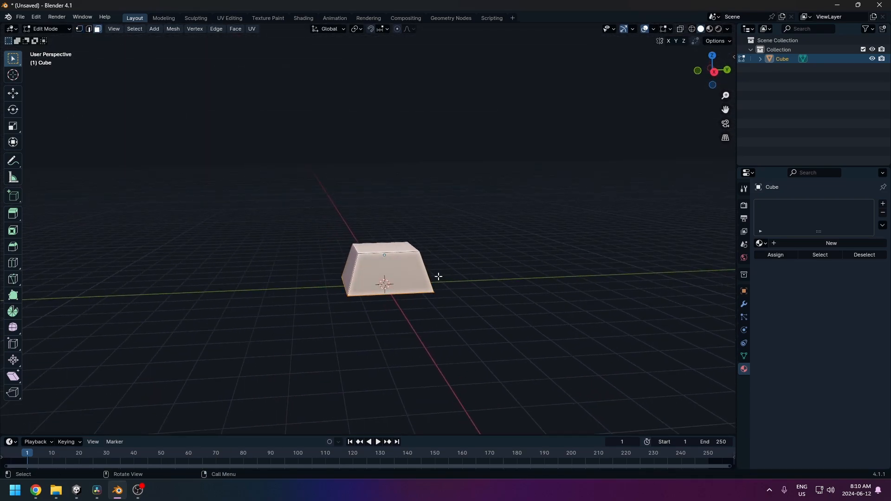
pyautogui.click(88, 30)
pyautogui.press('a')
pyautogui.moveTo(434, 282); pyautogui.dragTo(435, 284, button='middle')
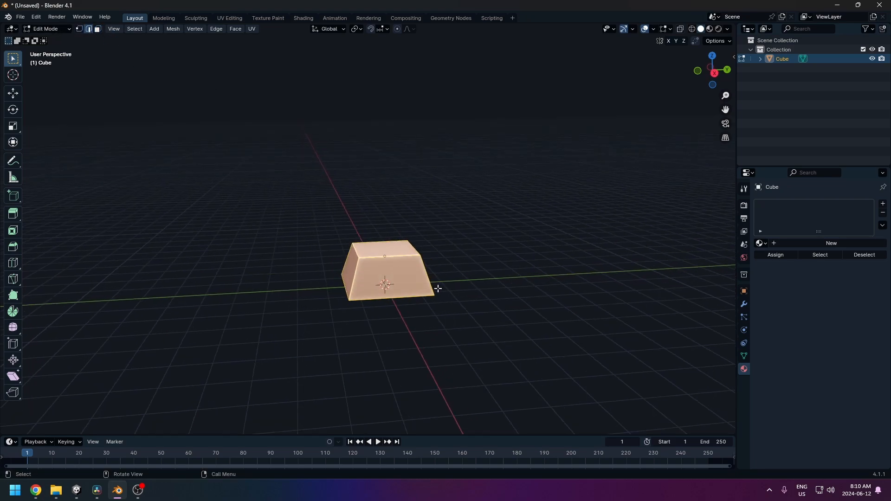
pyautogui.hotkey('ctrl', 'b')
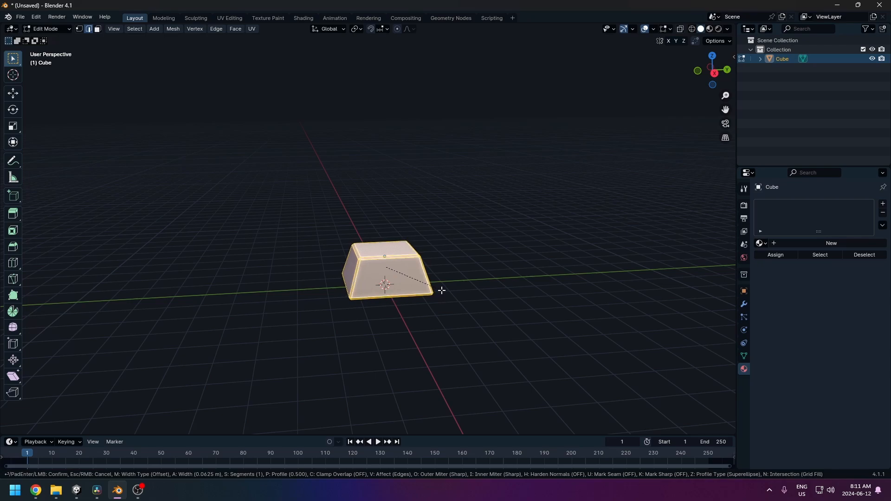
pyautogui.click(441, 291)
pyautogui.moveTo(399, 310); pyautogui.dragTo(421, 303, button='middle')
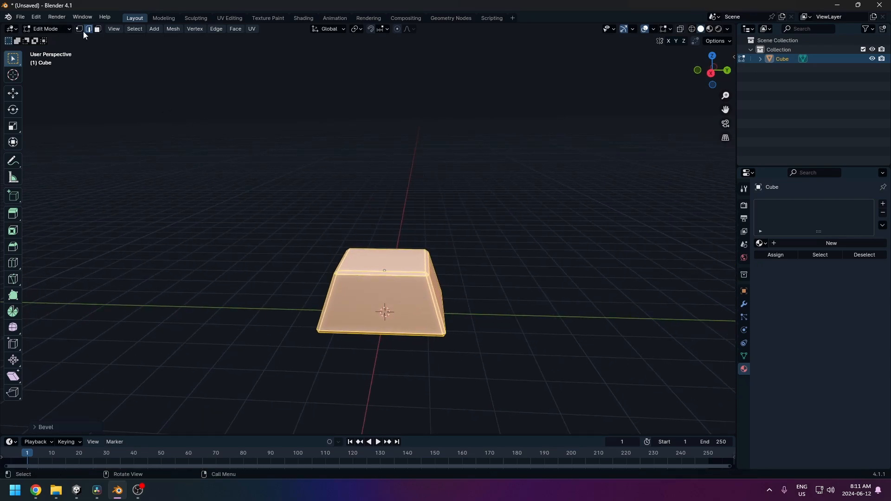
# Select the block's large top and side faces and extrude them slightly outward along their normals
pyautogui.click(98, 29)
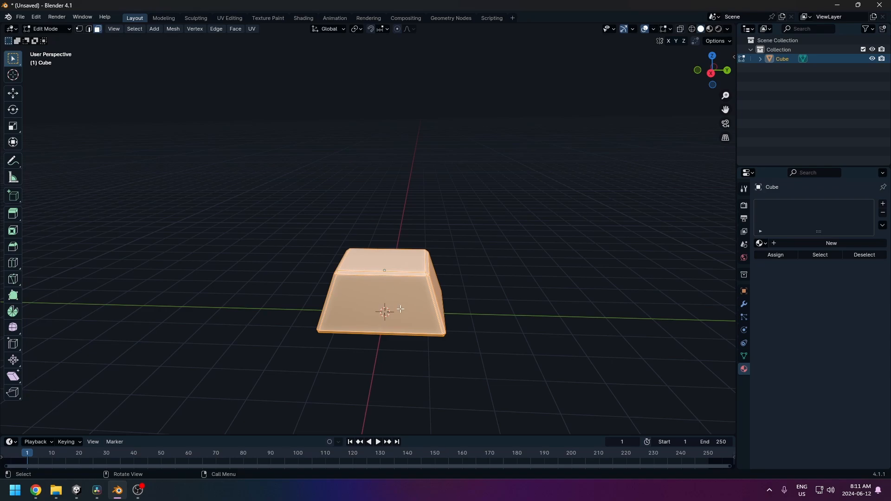
pyautogui.click(400, 309)
pyautogui.keyDown('shift'); pyautogui.click(405, 261); pyautogui.keyUp('shift')
pyautogui.moveTo(405, 262); pyautogui.dragTo(467, 312, button='middle')
pyautogui.keyDown('shift'); pyautogui.click(398, 296); pyautogui.keyUp('shift')
pyautogui.keyDown('shift'); pyautogui.click(405, 295); pyautogui.keyUp('shift')
pyautogui.keyDown('shift'); pyautogui.click(349, 264); pyautogui.keyUp('shift')
pyautogui.scroll(2, 371, 267)
pyautogui.hotkey('alt', 'e')
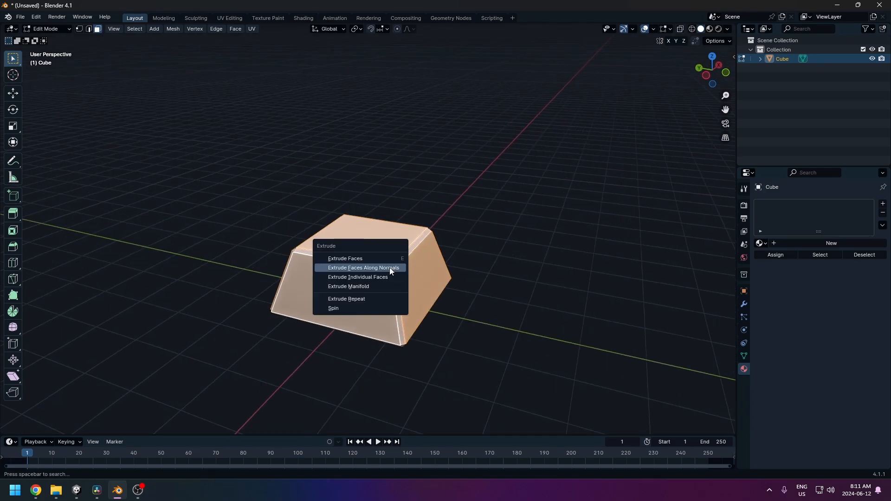
pyautogui.click(389, 267)
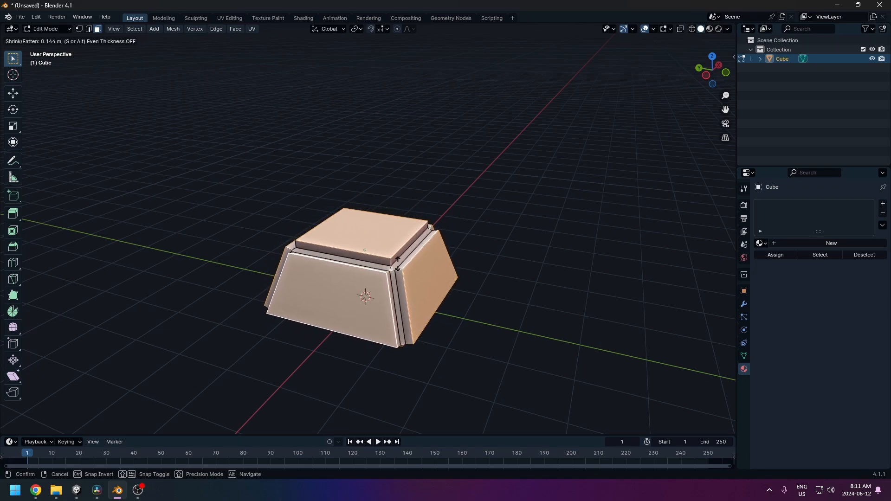
pyautogui.click(397, 266)
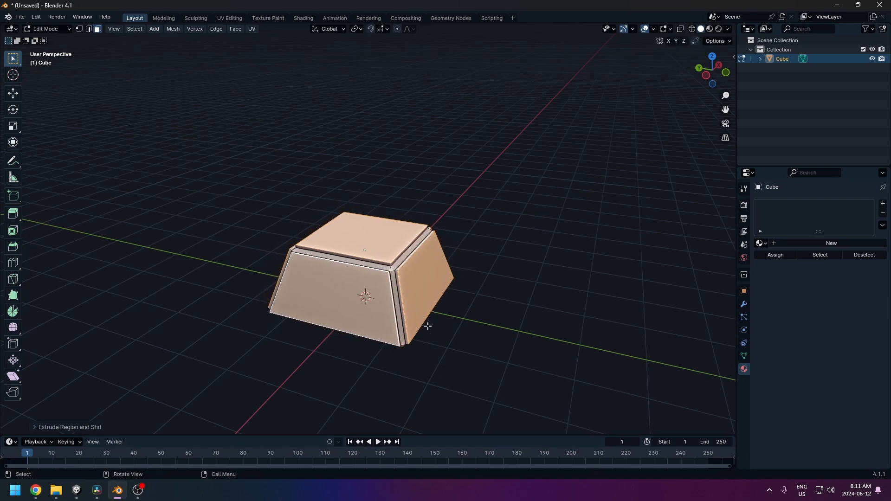
# Set the transform pivot to Individual Origins, scale the extruded faces down slightly, and return to Object Mode
pyautogui.moveTo(427, 326); pyautogui.dragTo(350, 314, button='middle')
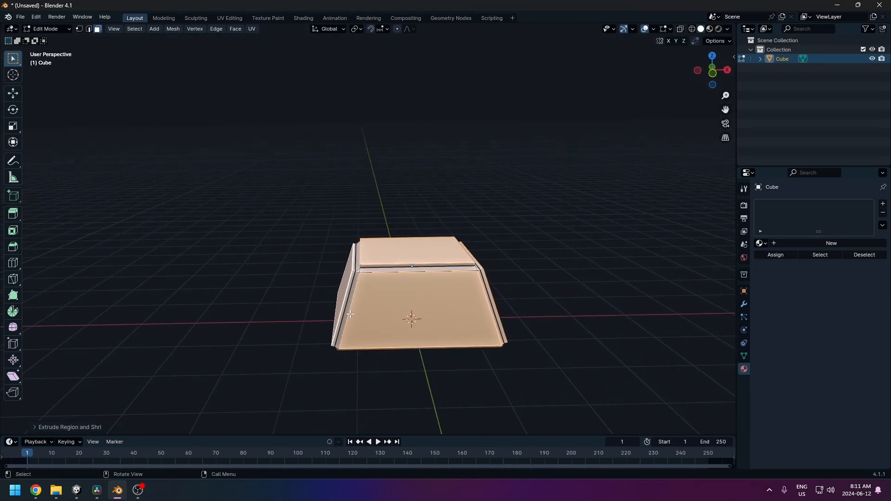
pyautogui.click(357, 30)
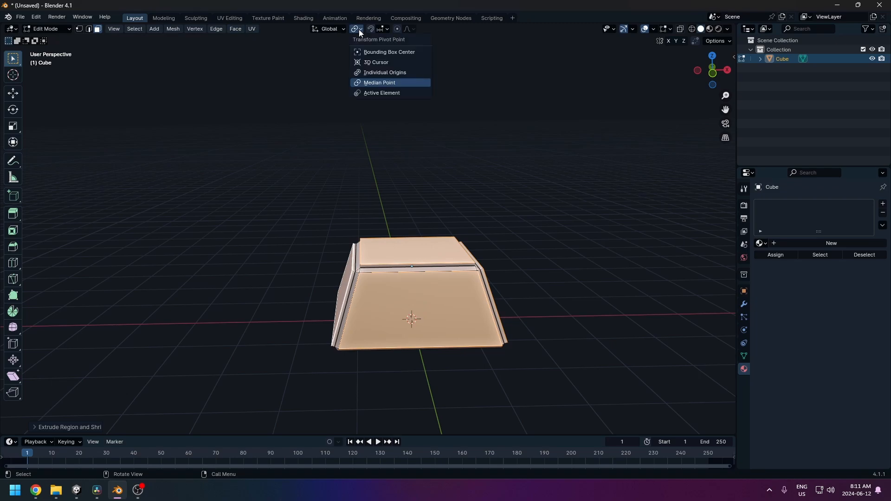
pyautogui.click(369, 71)
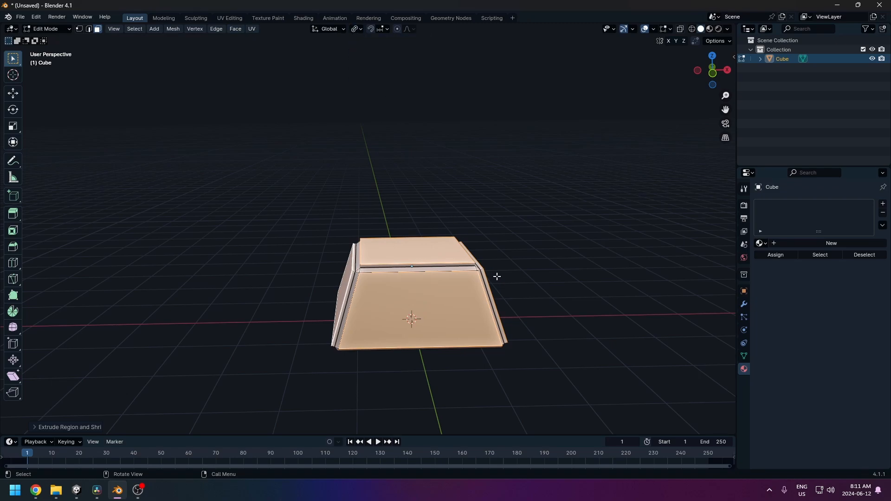
pyautogui.press('s')
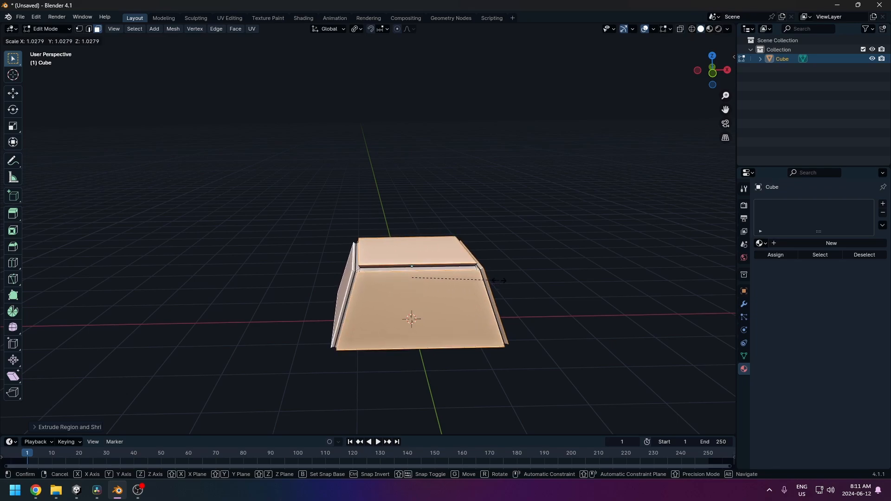
pyautogui.click(473, 282)
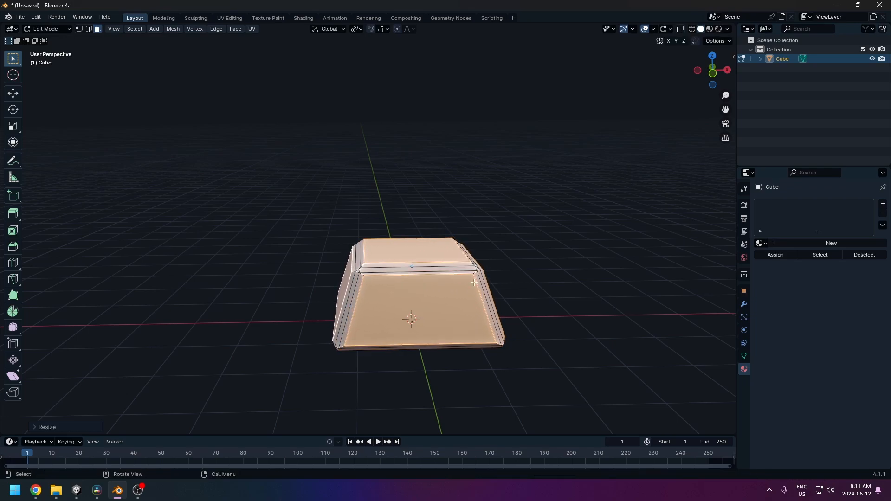
pyautogui.moveTo(474, 283); pyautogui.dragTo(375, 300, button='middle')
pyautogui.scroll(2, 459, 335)
pyautogui.press('Tab')
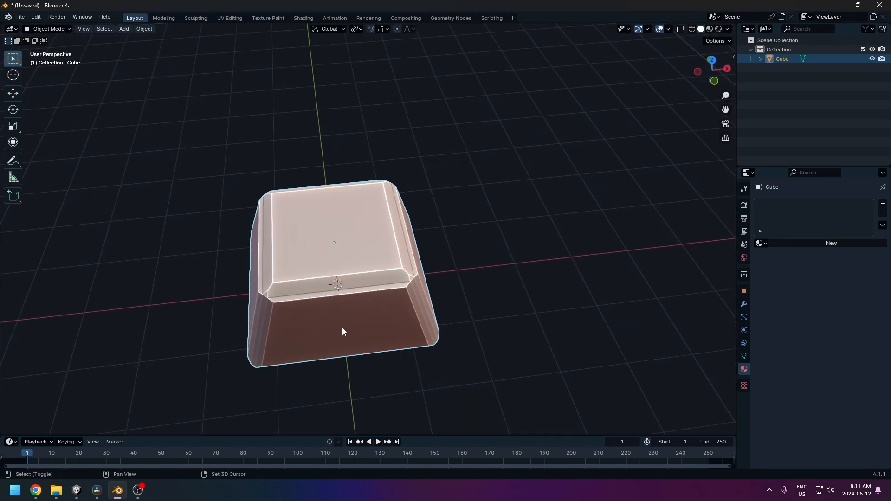
pyautogui.moveTo(354, 354); pyautogui.dragTo(355, 292, button='middle')
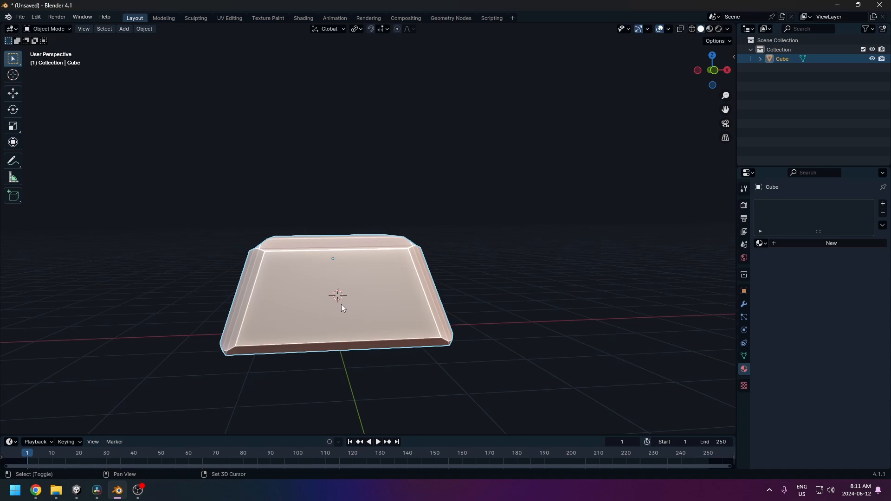
pyautogui.hotkey('shift', 'a')
pyautogui.moveTo(311, 295)
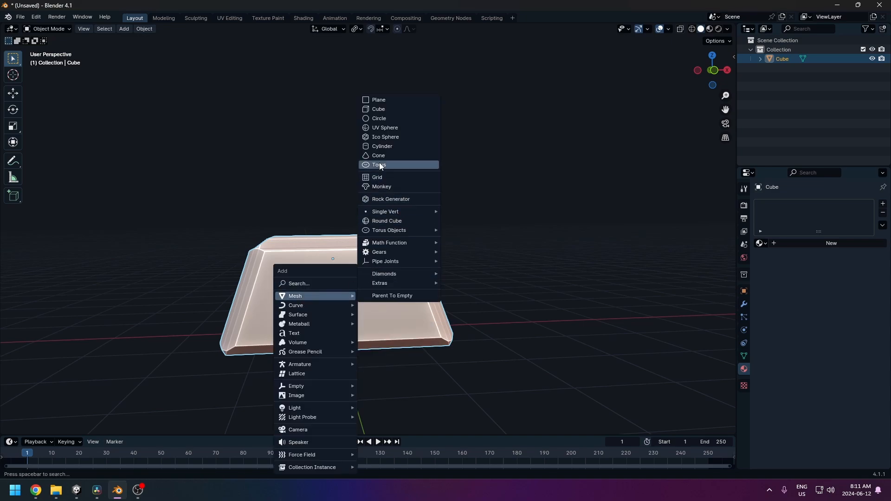
pyautogui.click(382, 146)
pyautogui.write('r')
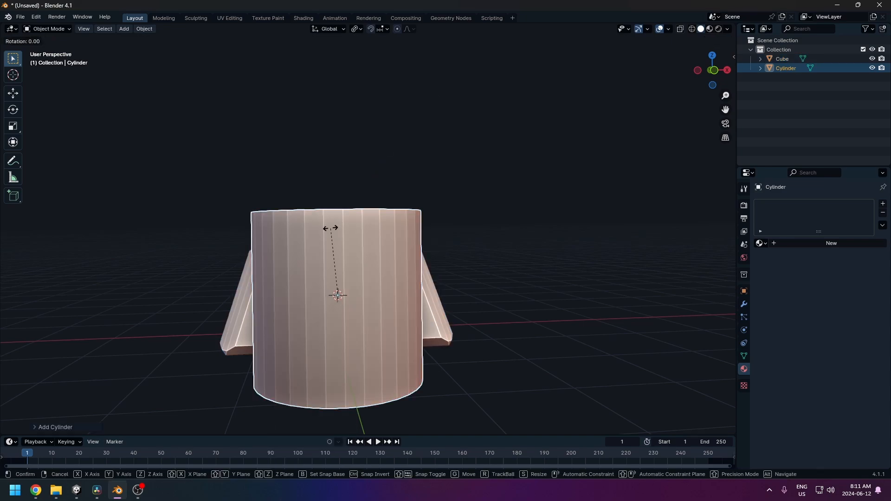
pyautogui.write('y90')
pyautogui.press('Escape')
pyautogui.write('rx90')
pyautogui.press('Return')
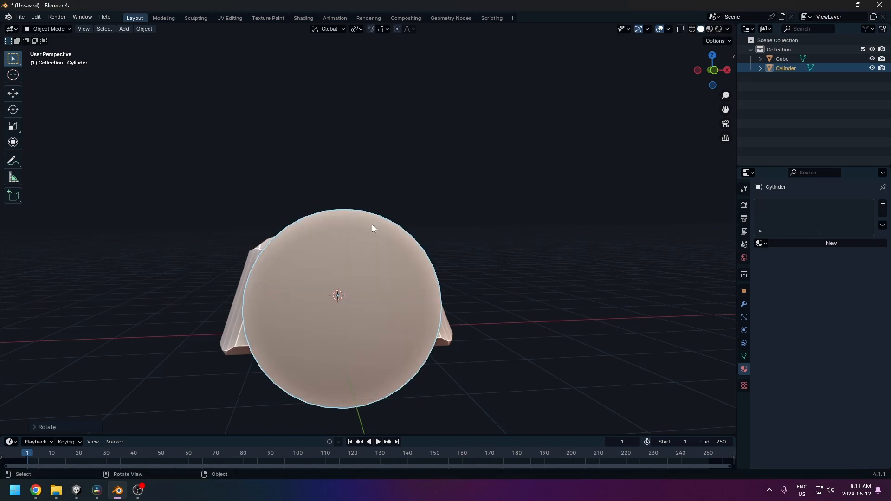
pyautogui.moveTo(370, 255); pyautogui.dragTo(424, 270, button='middle')
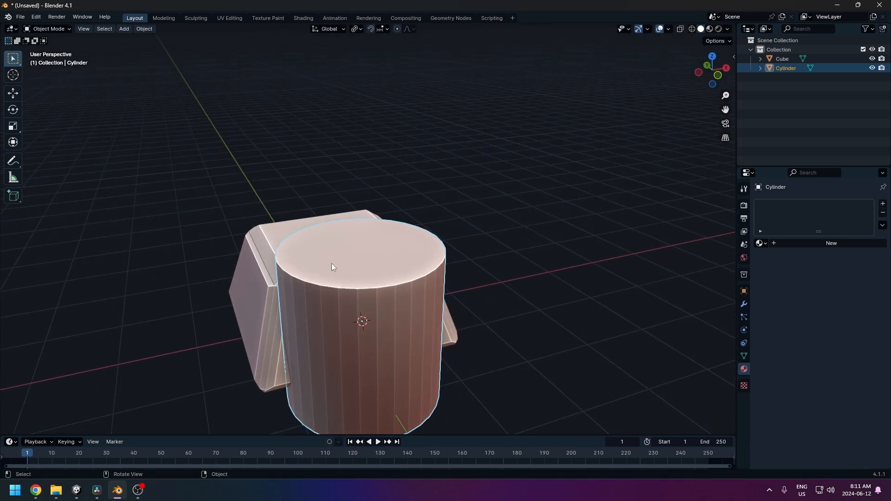
pyautogui.press('Delete')
# Add a mesh cylinder in front of the block and set its vertex count to 12
pyautogui.click(314, 263)
pyautogui.hotkey('shift', 'a')
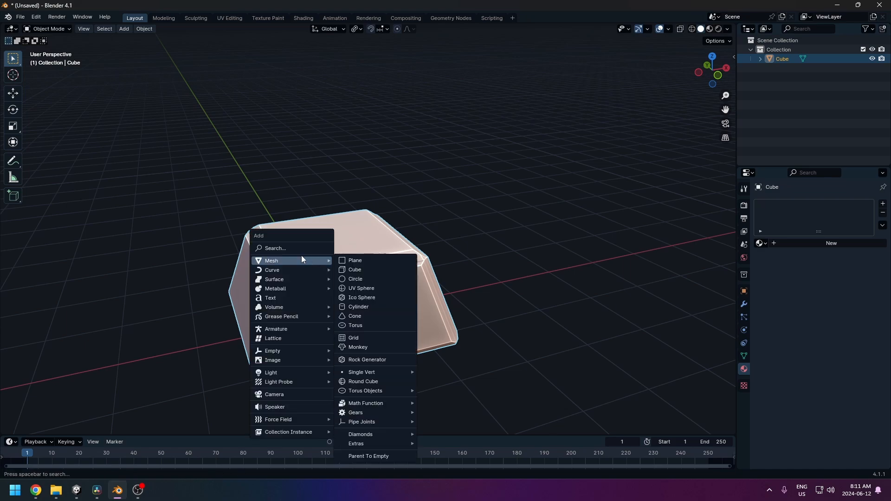
pyautogui.moveTo(280, 261)
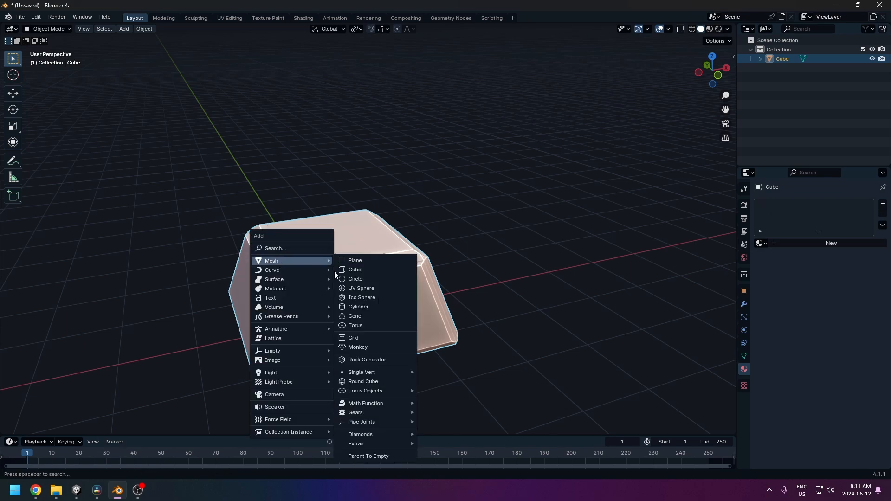
pyautogui.click(357, 306)
pyautogui.click(33, 426)
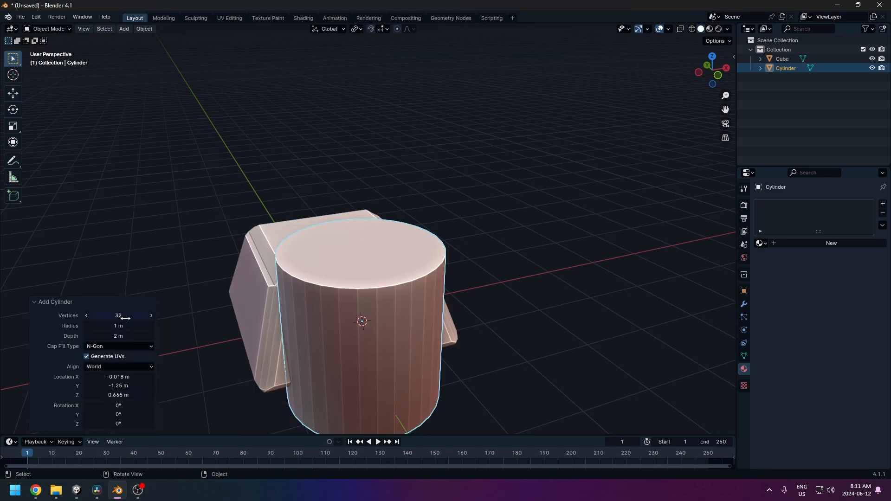
pyautogui.press('BackSpace')
pyautogui.press('BackSpace')
pyautogui.write('12')
pyautogui.press('Return')
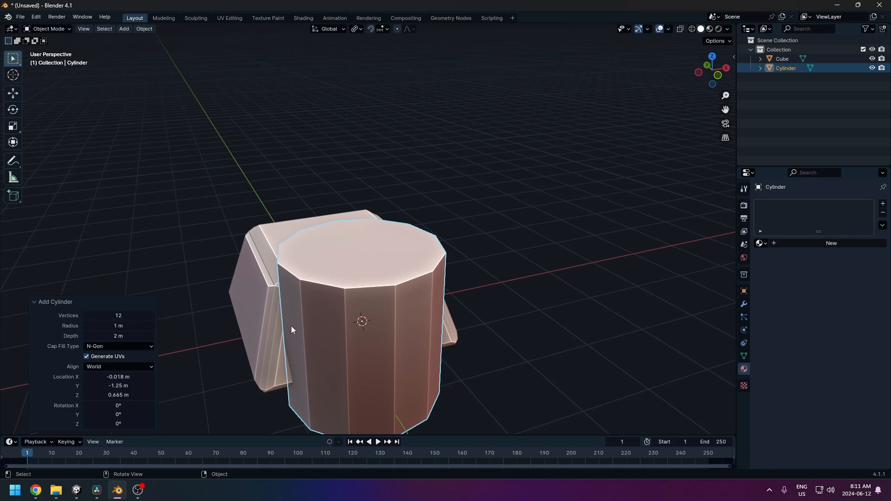
pyautogui.moveTo(291, 326); pyautogui.dragTo(421, 306, button='middle')
pyautogui.write('r')
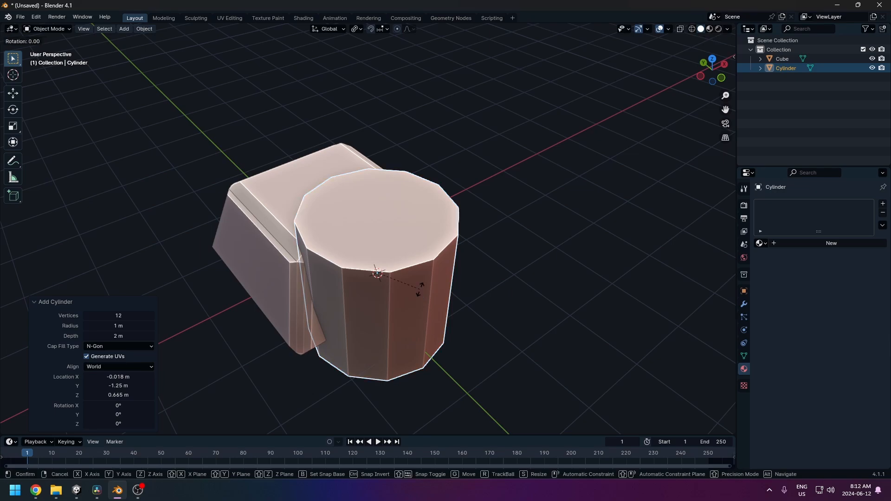
pyautogui.write('y90')
pyautogui.press('Return')
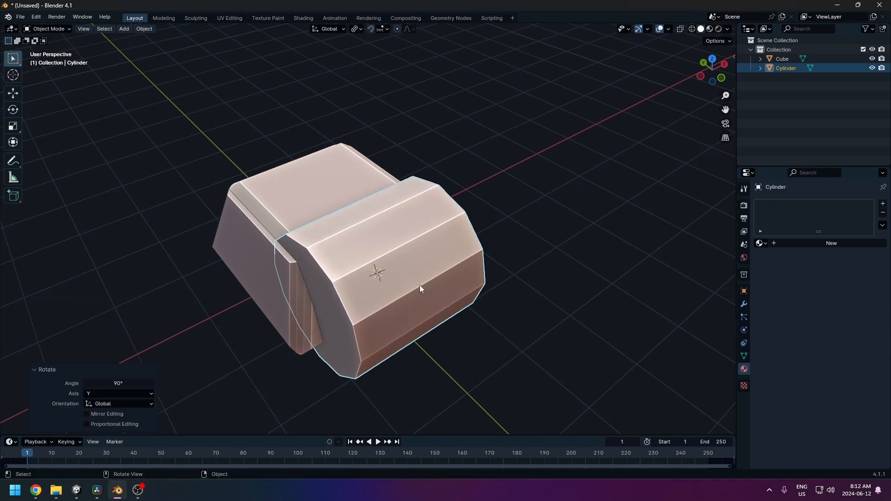
pyautogui.hotkey('ctrl', 'z')
# Rotate the cylinder 90° about the X axis and scale its mesh down to about 0.18 in Edit Mode
pyautogui.write('rx90')
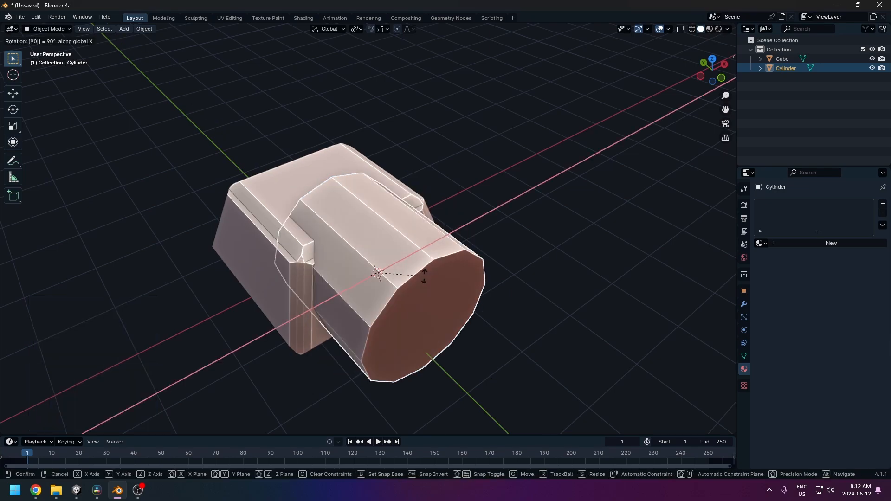
pyautogui.press('Return')
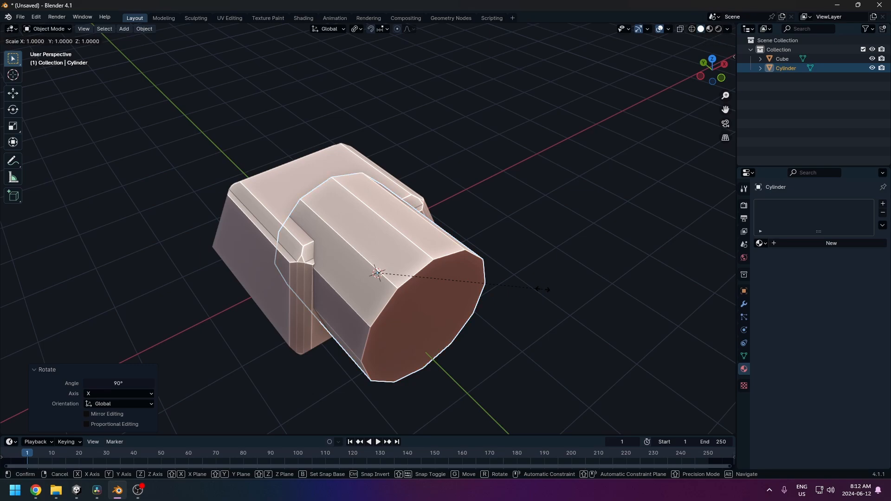
pyautogui.press('Tab')
pyautogui.press('s')
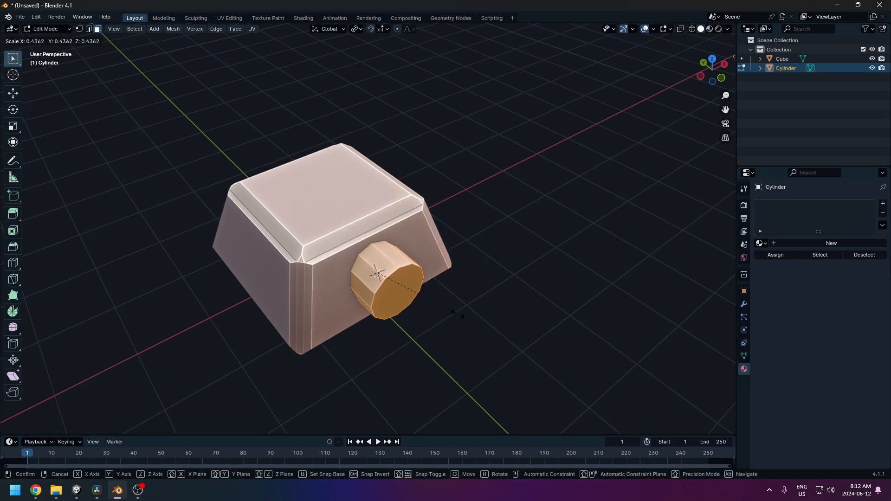
pyautogui.click(391, 308)
pyautogui.moveTo(391, 308); pyautogui.dragTo(392, 350, button='middle')
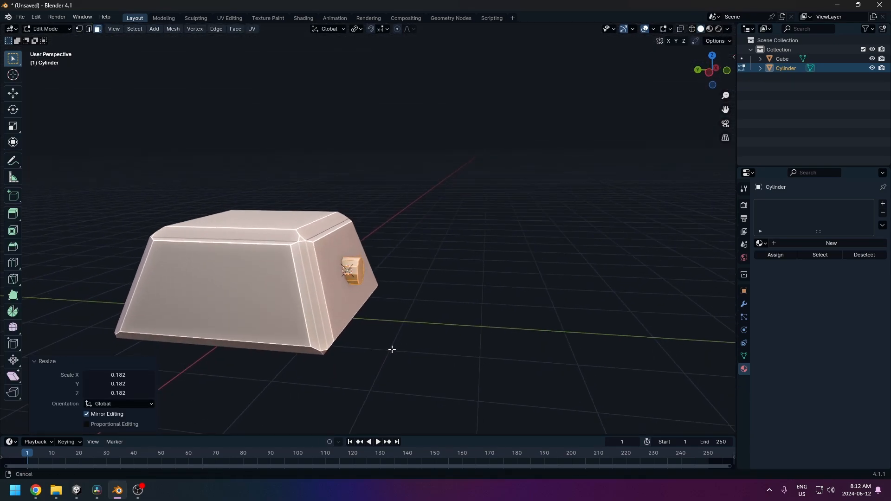
pyautogui.scroll(4, 350, 345)
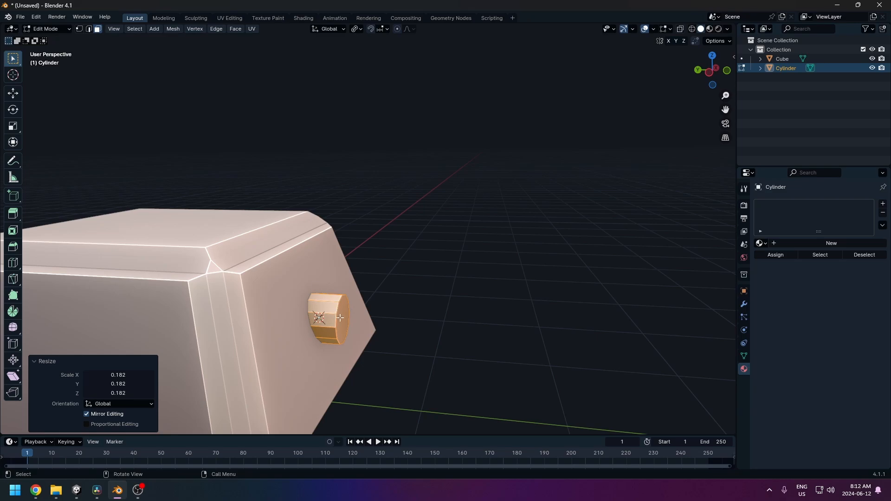
# Pull the cylinder's outer end face out about 0.34 m along Y and scale it to about 0.11 to form a spike
pyautogui.hotkey('alt', 'a')
pyautogui.press('g')
pyautogui.press('y')
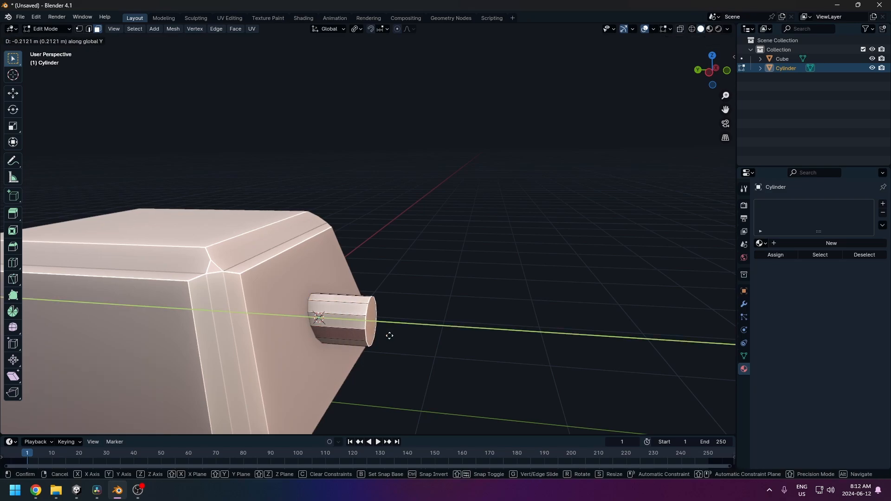
pyautogui.click(407, 336)
pyautogui.press('s')
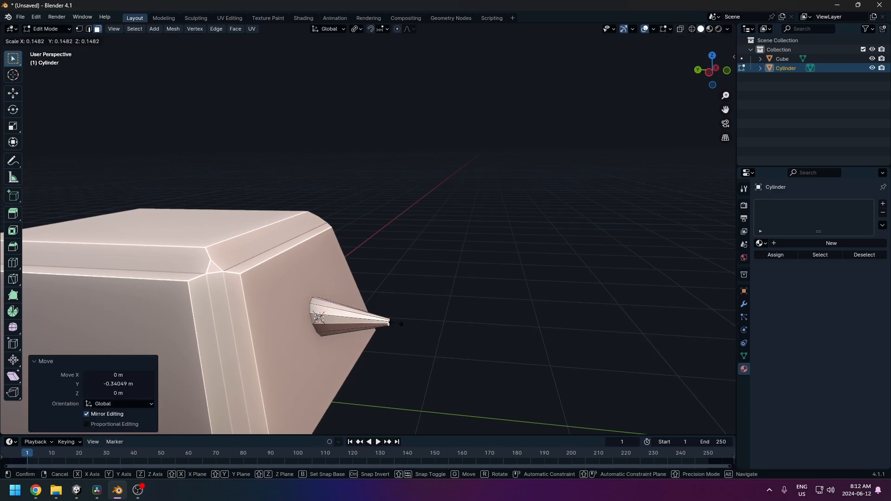
pyautogui.click(394, 329)
# Select the whole spike and duplicate it twice along X, by about -0.57 m and 1.19 m, to flank the original
pyautogui.moveTo(395, 329); pyautogui.dragTo(331, 371, button='middle')
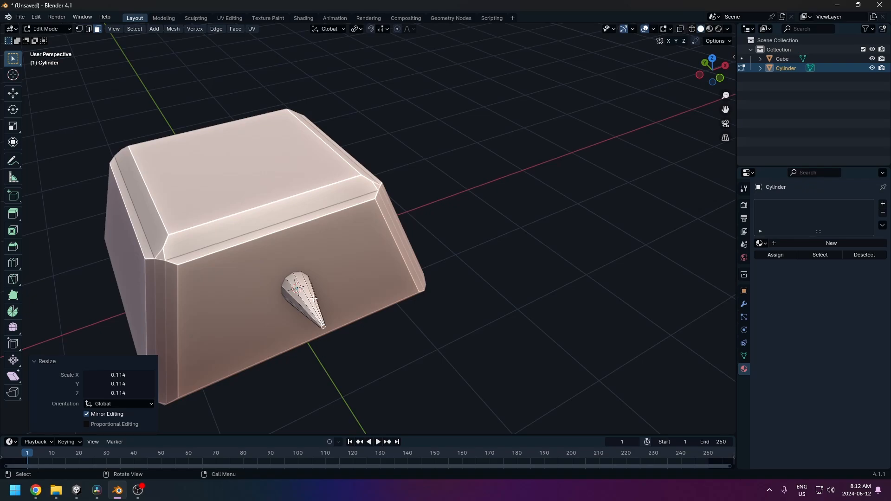
pyautogui.press('l')
pyautogui.press('KP_7')
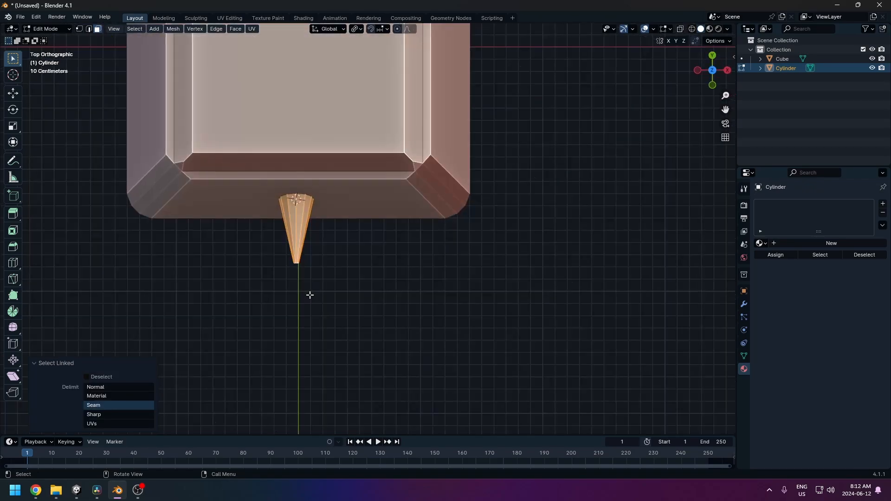
pyautogui.keyDown('shift'); pyautogui.moveTo(336, 281); pyautogui.dragTo(396, 368, button='middle'); pyautogui.keyUp('shift')
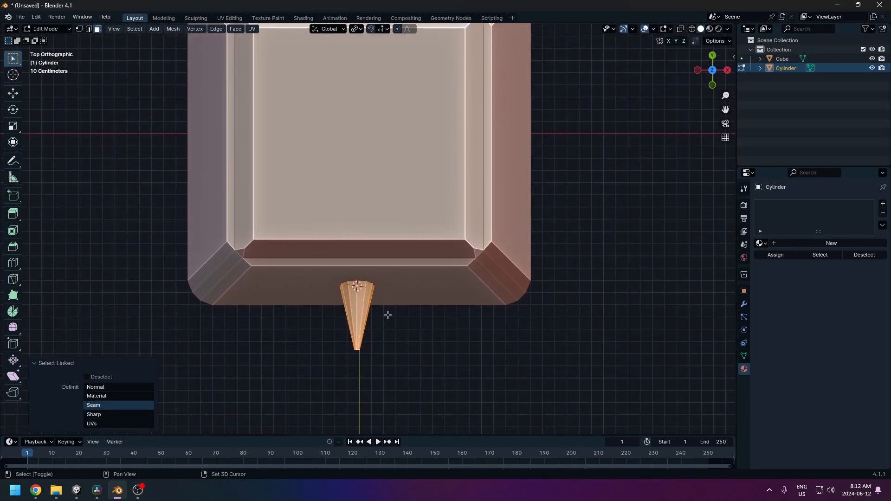
pyautogui.hotkey('shift', 'd')
pyautogui.press('x')
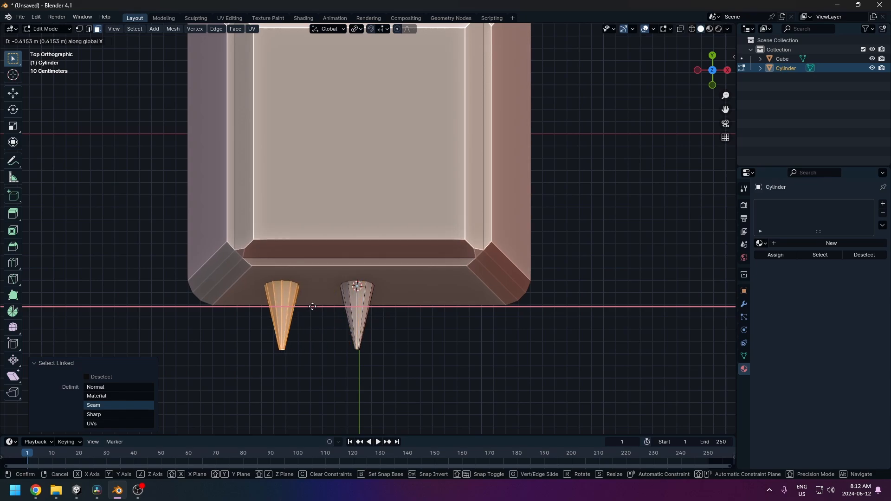
pyautogui.click(317, 307)
pyautogui.hotkey('shift', 'd')
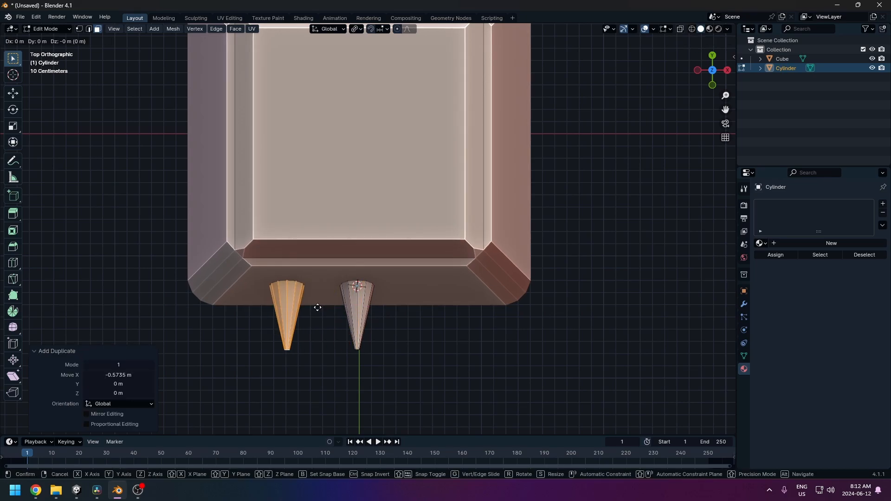
pyautogui.press('x')
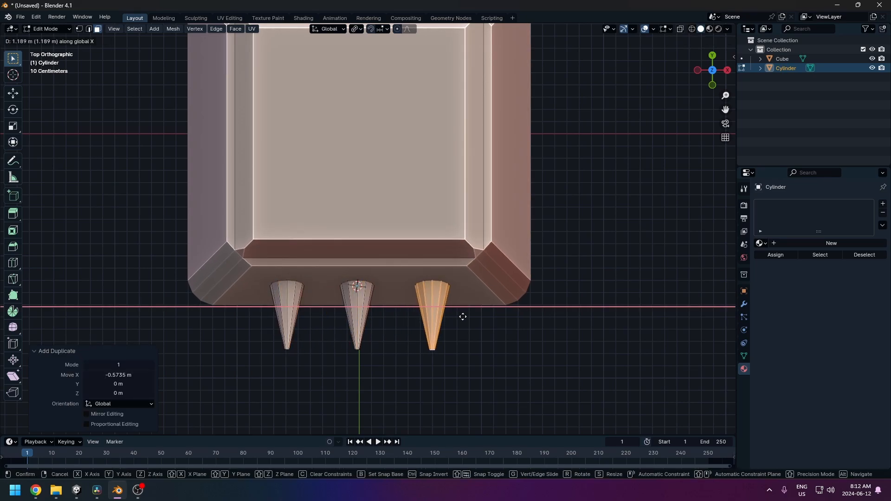
pyautogui.click(461, 314)
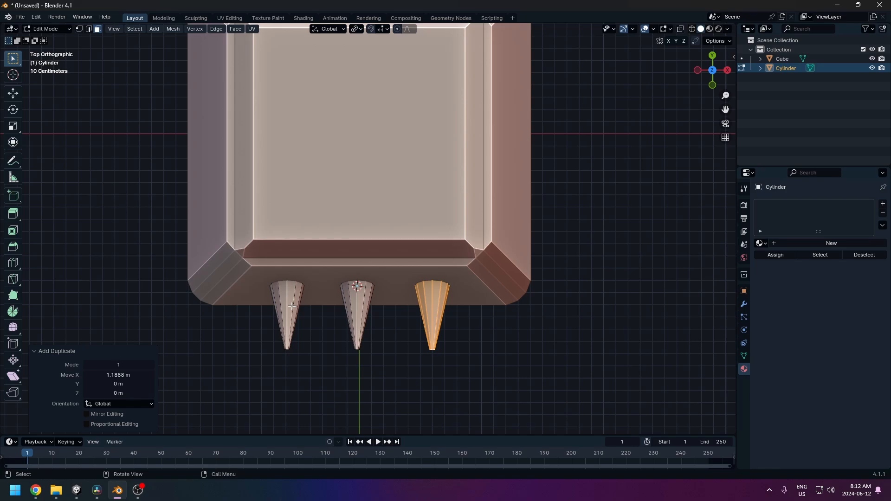
# Select the two outer spikes of the row as linked geometry, leaving the middle spike unselected
pyautogui.press('l')
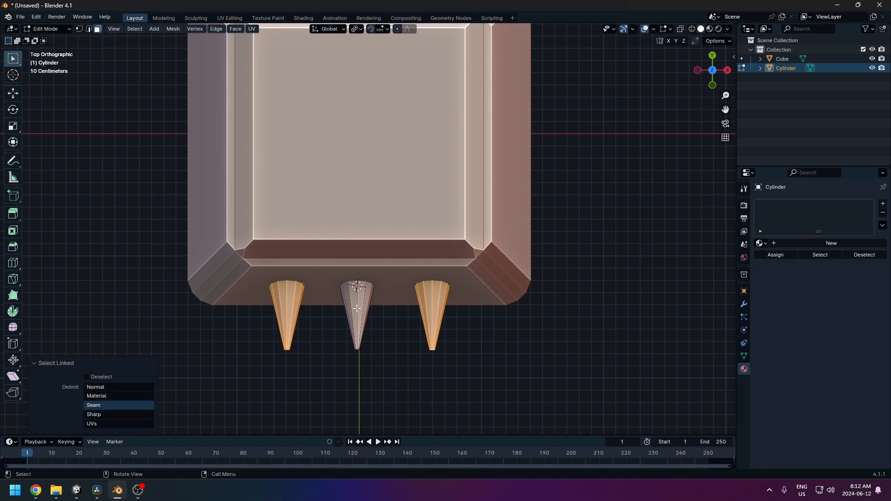
pyautogui.click(453, 339)
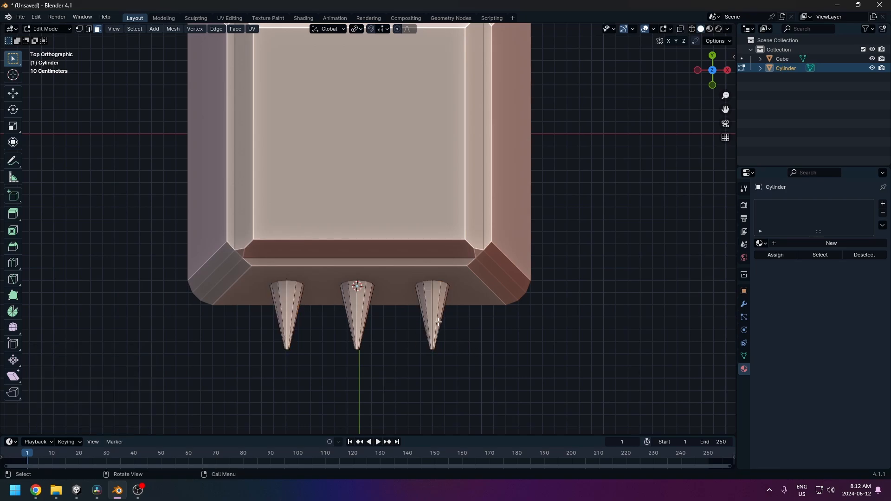
pyautogui.press('l')
pyautogui.press('l')
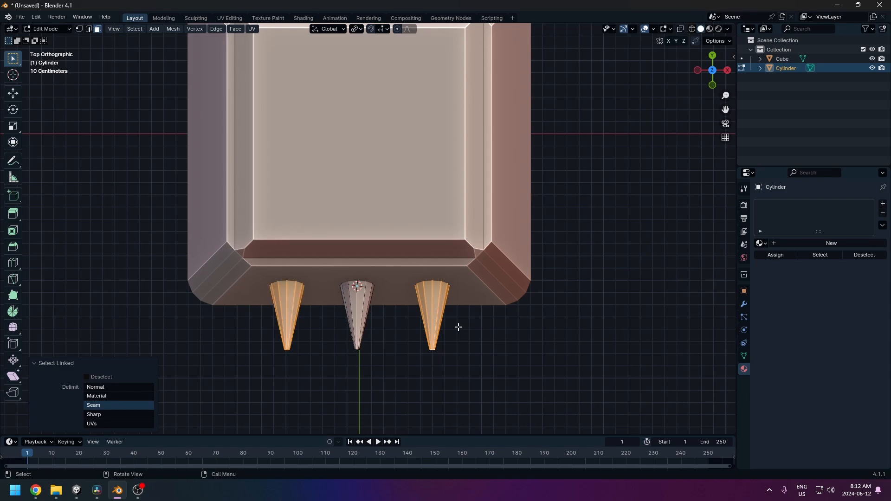
pyautogui.press('g')
pyautogui.press('y')
pyautogui.rightClick(406, 284)
pyautogui.press('g')
pyautogui.press('y')
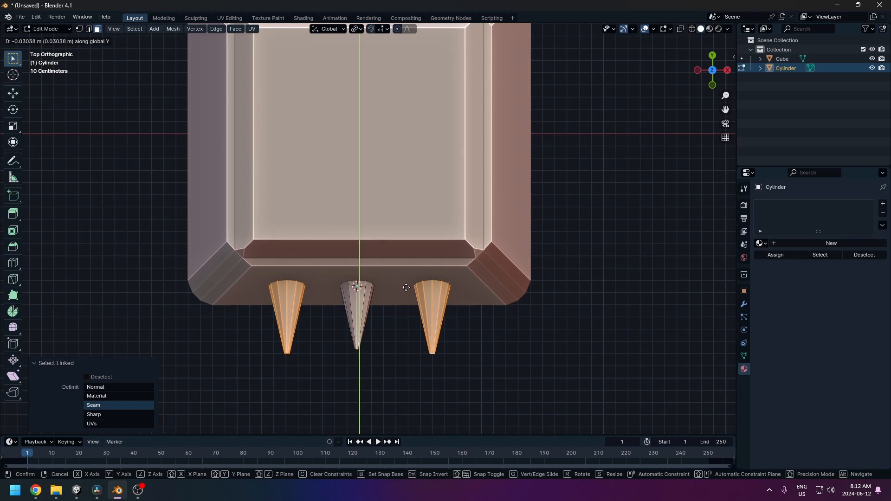
pyautogui.rightClick(403, 278)
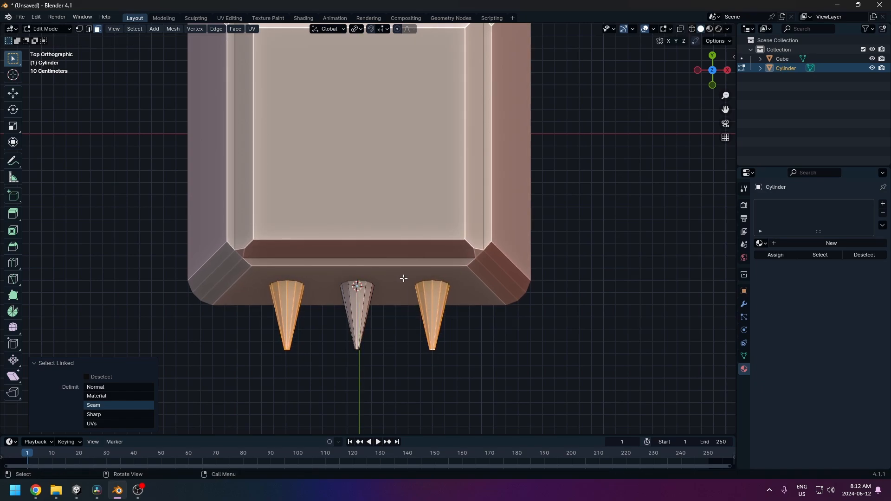
# Set the pivot to Median Point, move the outer spikes inward along Y so they protrude less, and return to Object Mode
pyautogui.click(357, 29)
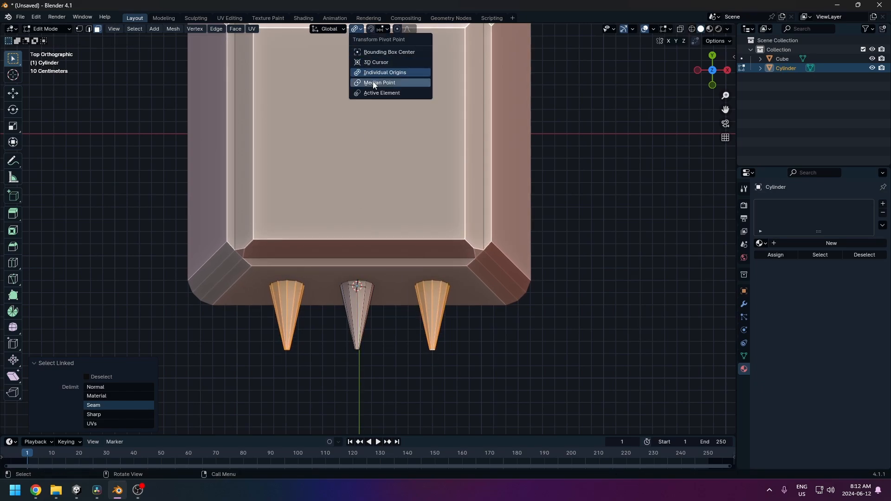
pyautogui.click(374, 83)
pyautogui.press('g')
pyautogui.press('y')
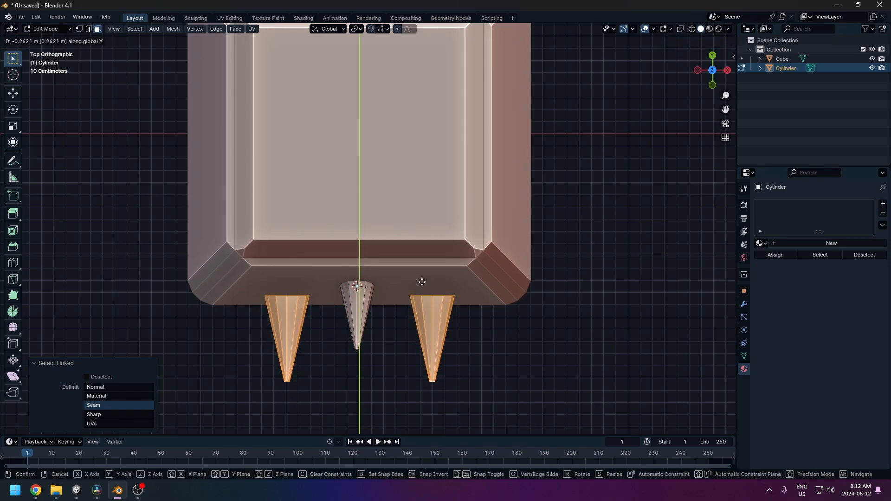
pyautogui.click(414, 222)
pyautogui.press('Tab')
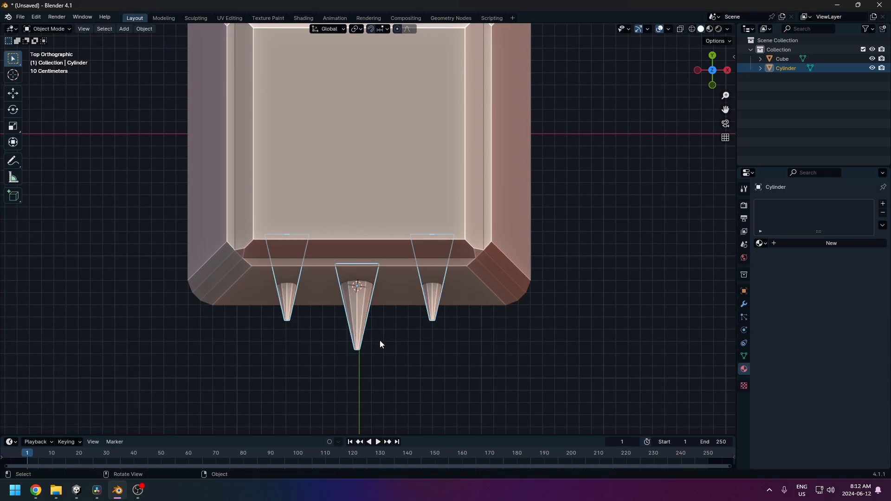
# Duplicate the three-spike object in top view and place the copy beyond the block's opposite side, about 3.25 m away along Y
pyautogui.scroll(-2, 395, 347)
pyautogui.moveTo(410, 352)
pyautogui.mouseDown(button='middle')
pyautogui.moveTo(459, 284)
pyautogui.moveTo(405, 258)
pyautogui.moveTo(403, 246)
pyautogui.moveTo(414, 345)
pyautogui.mouseUp(button='middle')
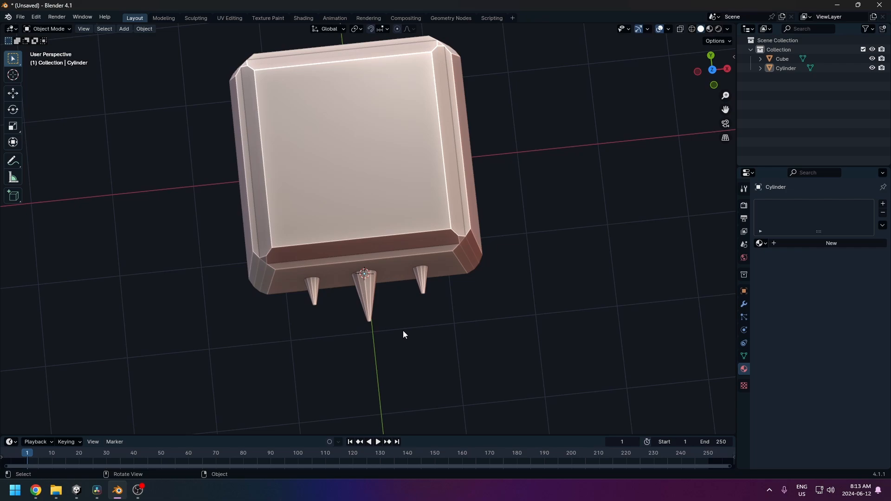
pyautogui.press('KP_7')
pyautogui.click(366, 292)
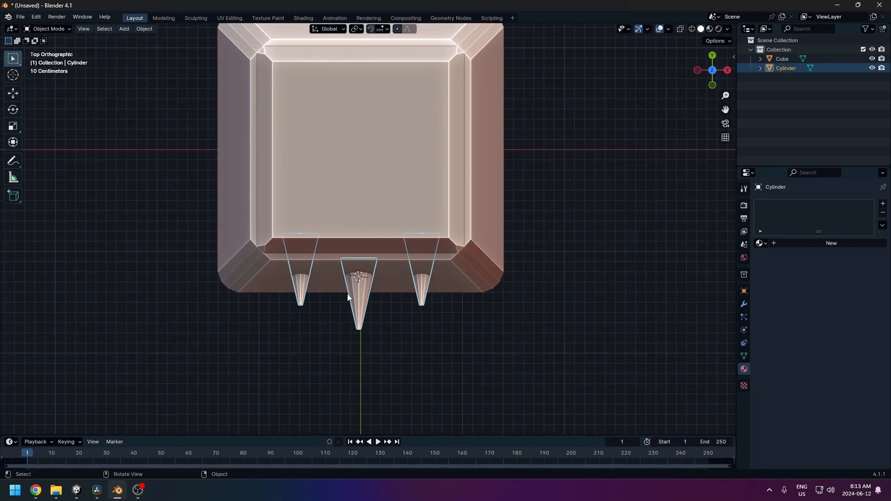
pyautogui.scroll(-2, 355, 290)
pyautogui.keyDown('shift'); pyautogui.moveTo(412, 241); pyautogui.dragTo(415, 305, button='middle'); pyautogui.keyUp('shift')
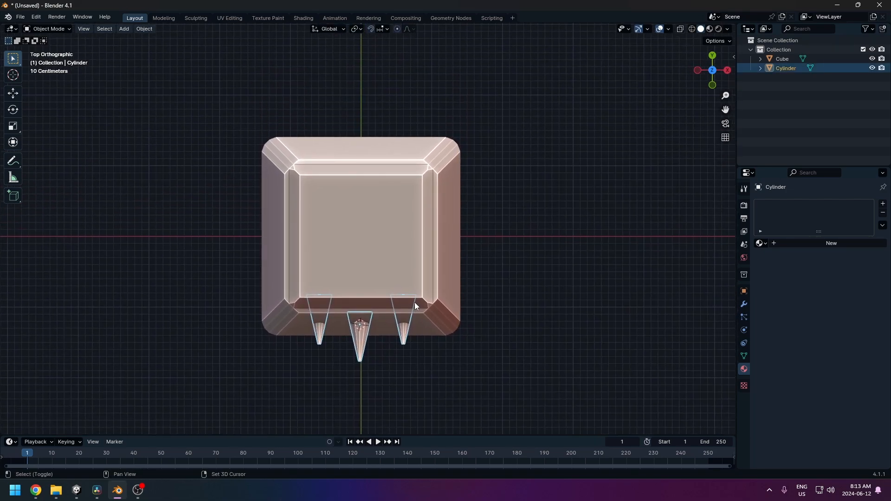
pyautogui.hotkey('shift', 'd')
pyautogui.click(412, 70)
# Rotate the copied spikes 180° about Z and move them about 0.45 m along Y against the block so they point outward
pyautogui.write('r')
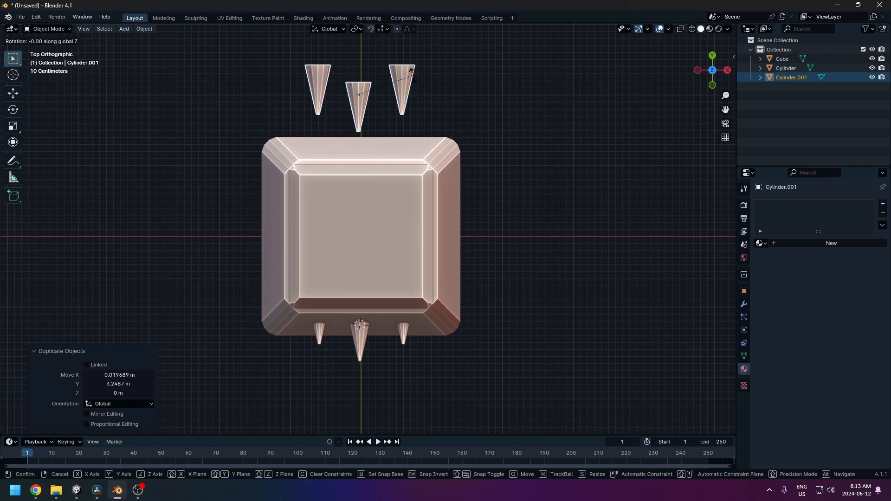
pyautogui.write('180')
pyautogui.press('Return')
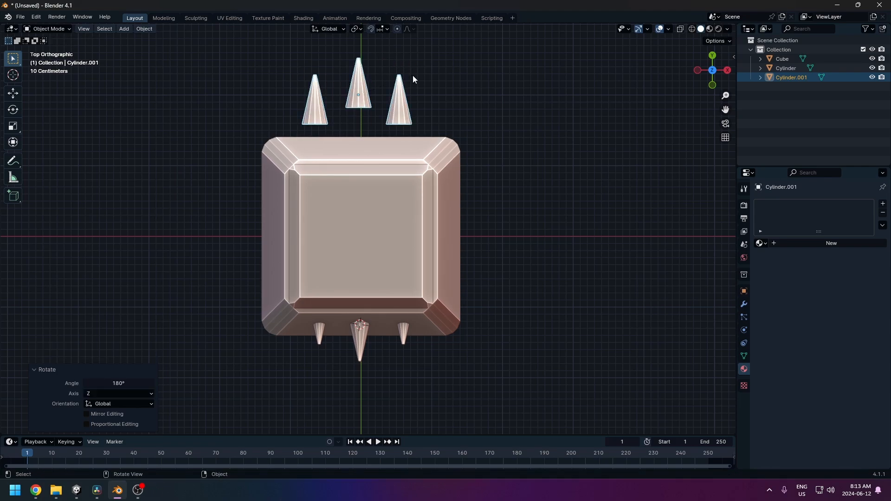
pyautogui.press('g')
pyautogui.click(412, 107)
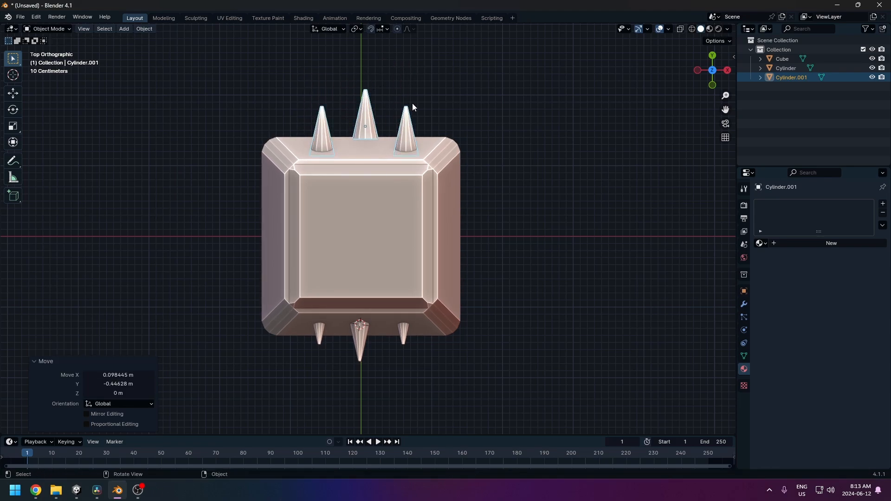
# Duplicate the three-spike row on the +Y side, rotate the copy 90° about Z and place it against the block's -X side, pointing outward
pyautogui.hotkey('shift', 'd')
pyautogui.click(565, 305)
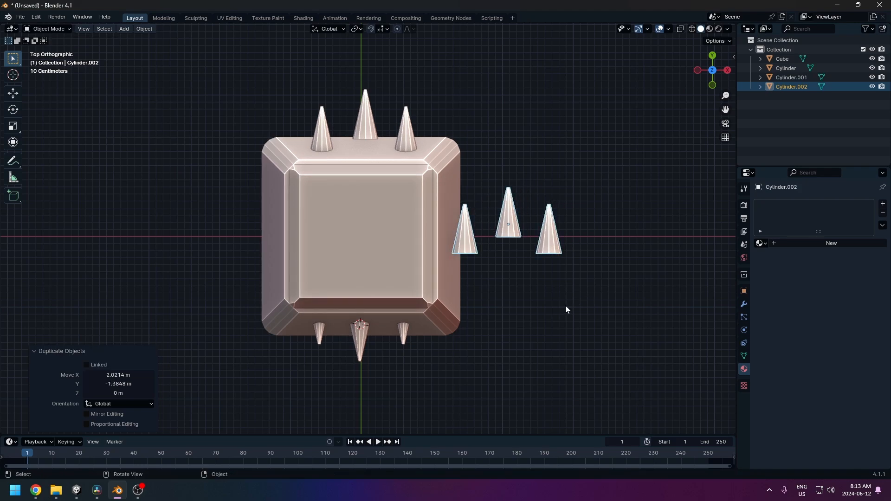
pyautogui.write('r90')
pyautogui.press('Return')
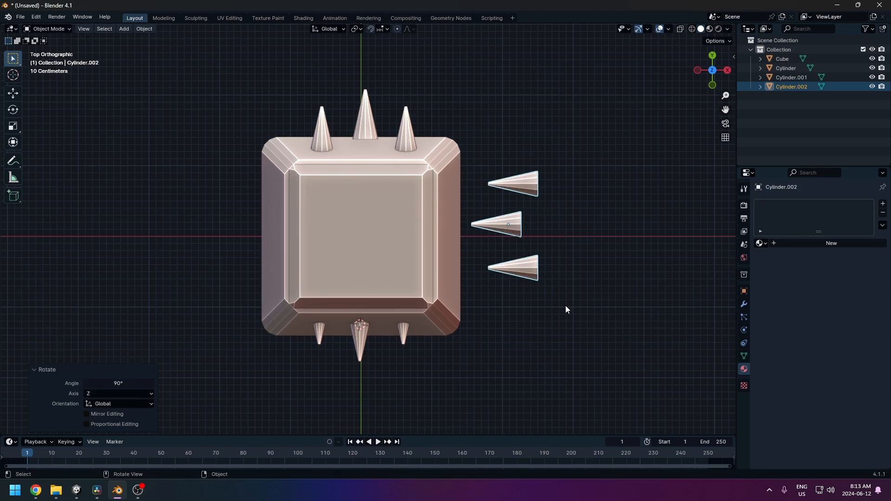
pyautogui.press('g')
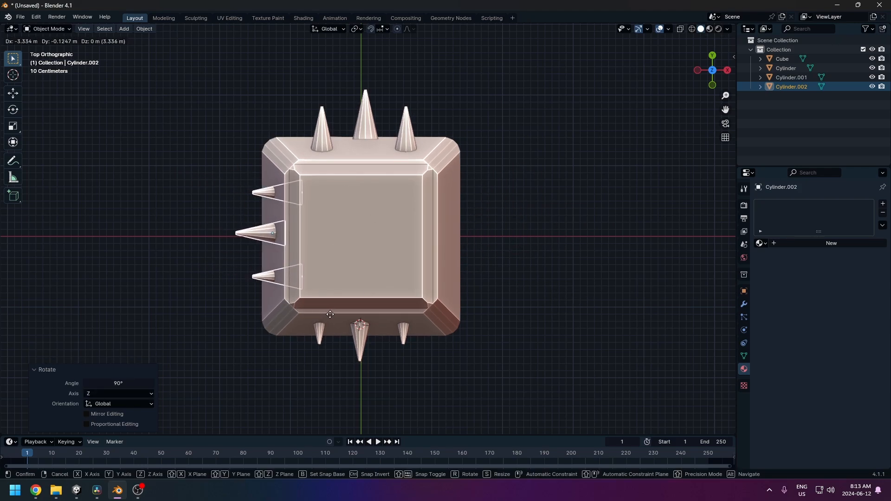
pyautogui.click(334, 313)
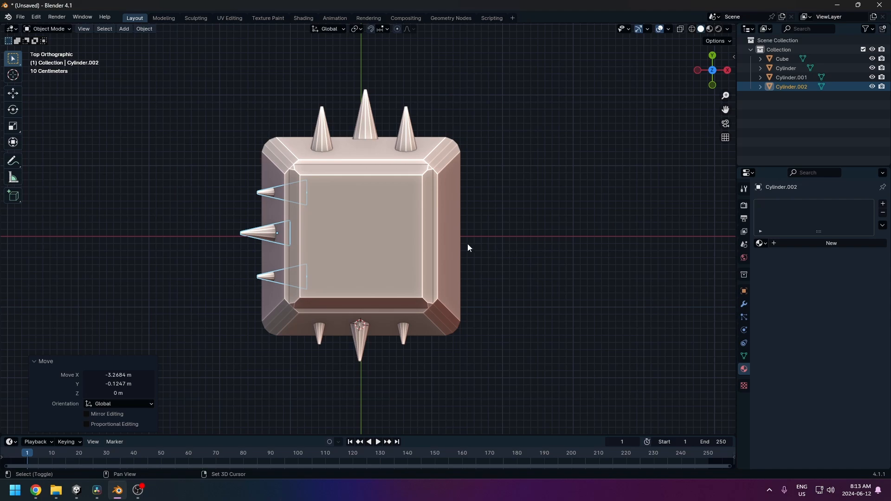
# Duplicate the -X spike row, rotate the copy 180° about Z and place it against the block's +X side, pointing outward
pyautogui.hotkey('shift', 'd')
pyautogui.click(678, 247)
pyautogui.write('r180')
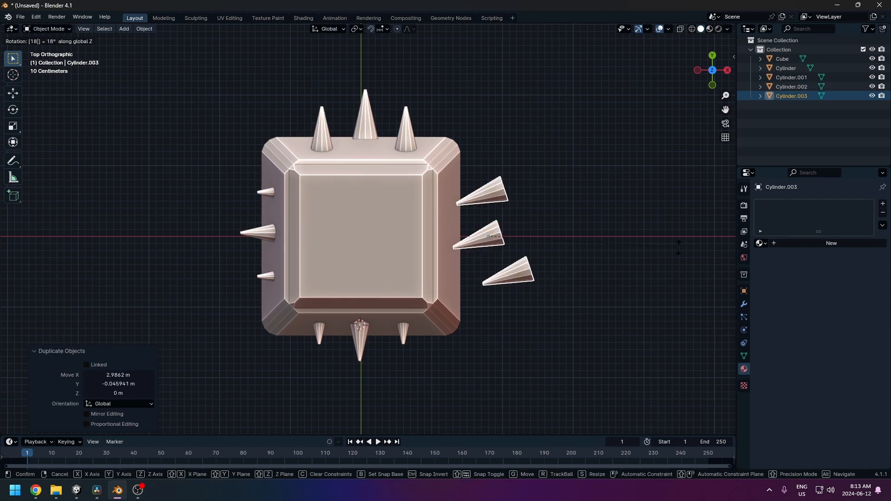
pyautogui.press('Return')
pyautogui.press('g')
pyautogui.click(642, 247)
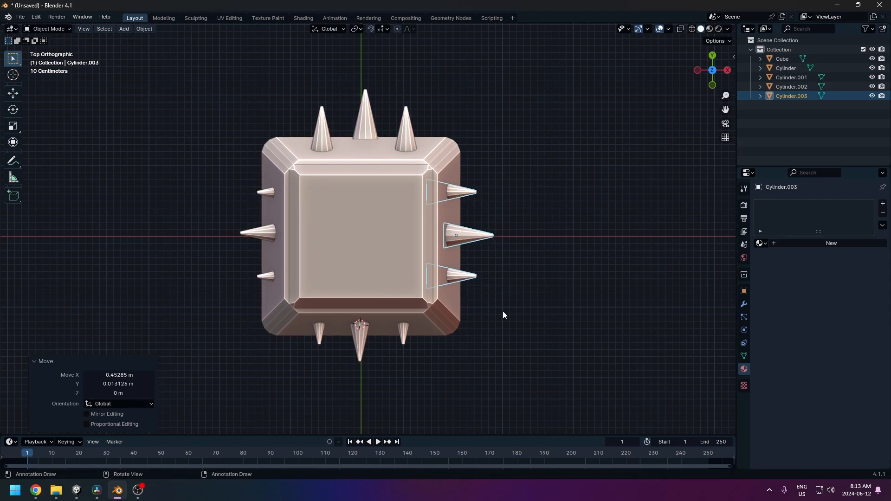
# Select all four spike rows, with the original row as the active object, and join them into one object
pyautogui.keyDown('shift'); pyautogui.click(277, 222); pyautogui.keyUp('shift')
pyautogui.keyDown('shift'); pyautogui.click(326, 135); pyautogui.keyUp('shift')
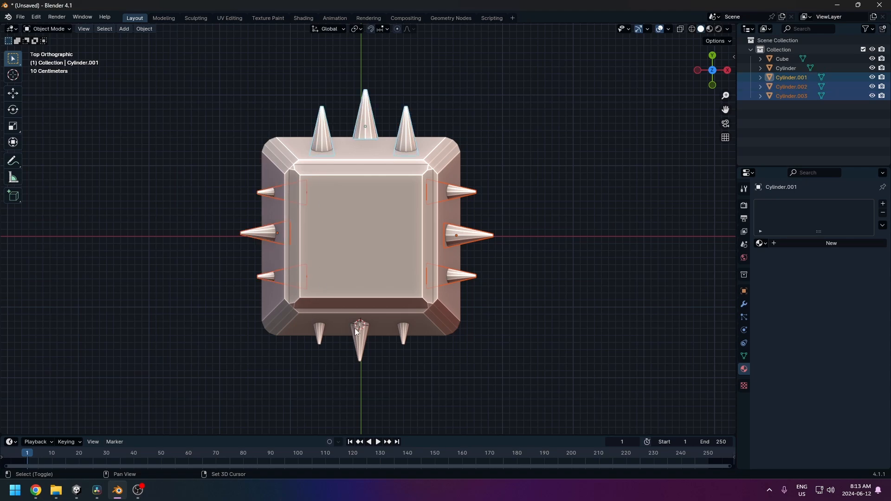
pyautogui.keyDown('shift'); pyautogui.click(355, 330); pyautogui.keyUp('shift')
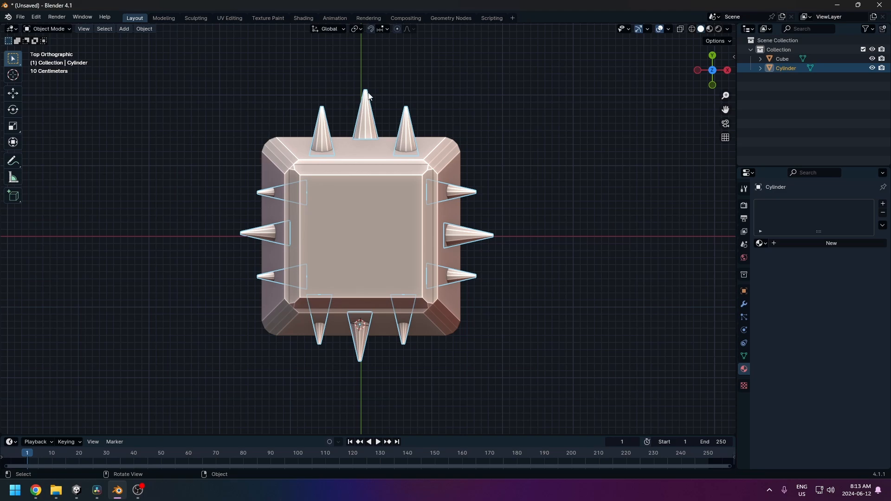
# Select the three +Y spikes as linked geometry, move them about 0.35 m inward along Y in top view, and return to Object Mode
pyautogui.moveTo(370, 97); pyautogui.dragTo(372, 133, button='middle')
pyautogui.press('Tab')
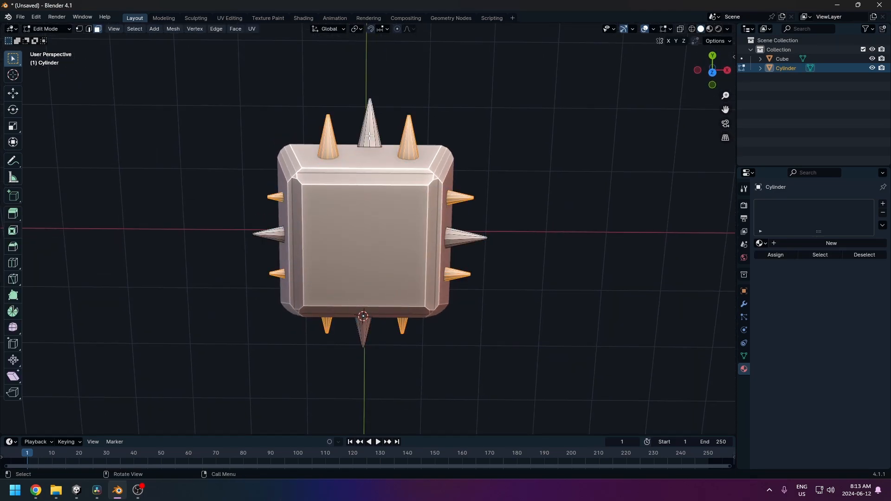
pyautogui.hotkey('alt', 'a')
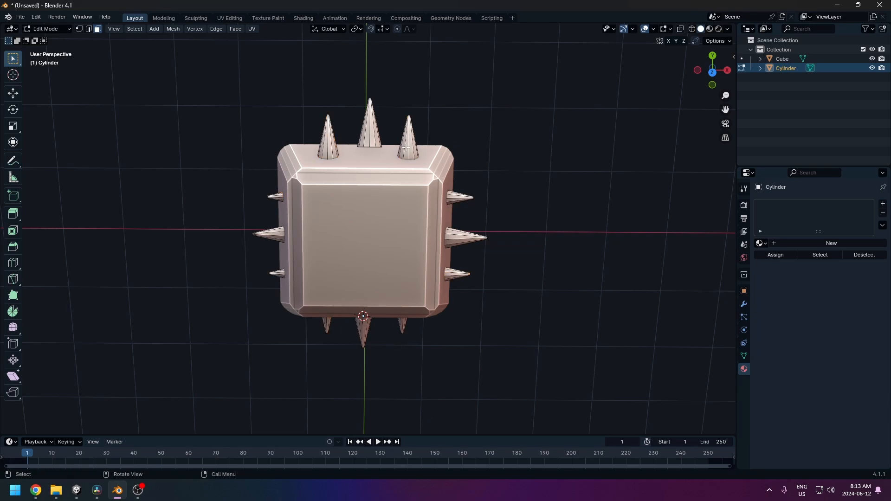
pyautogui.click(406, 147)
pyautogui.press('l')
pyautogui.press('l')
pyautogui.press('l')
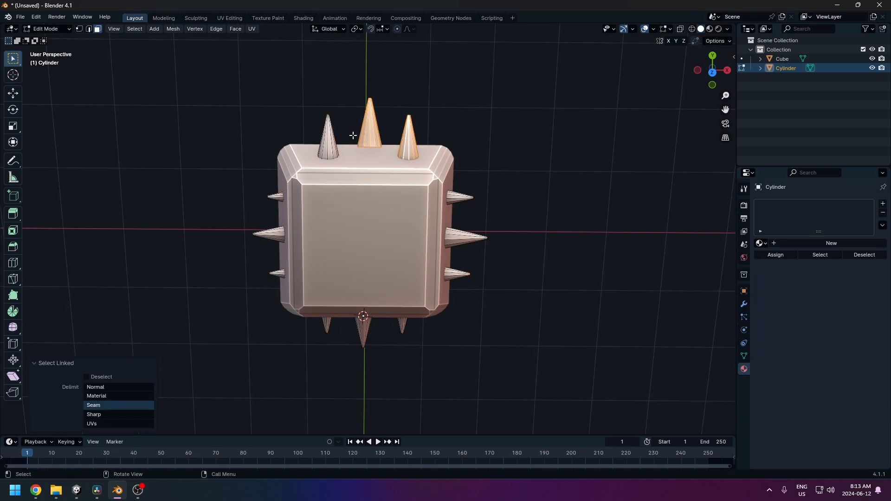
pyautogui.press('KP_7')
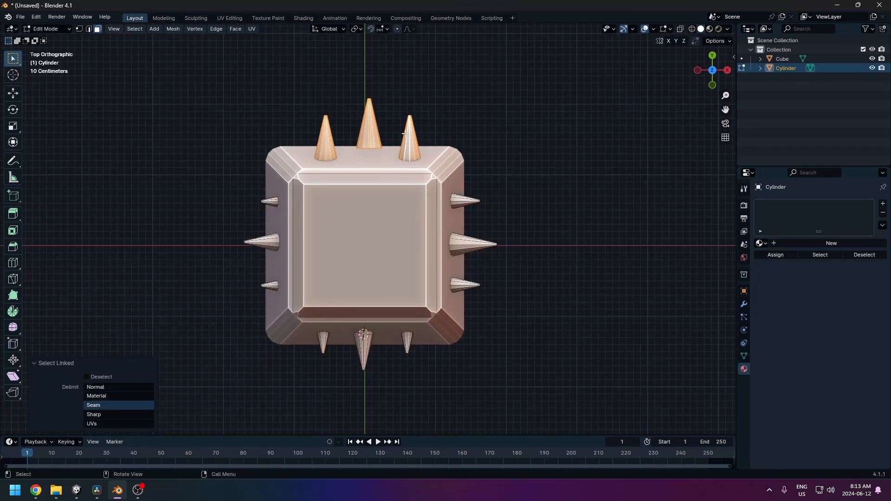
pyautogui.press('g')
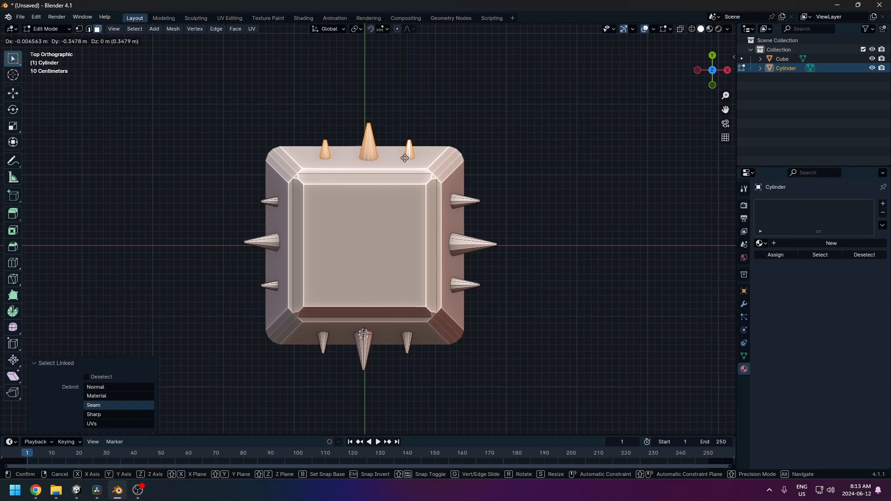
pyautogui.click(403, 157)
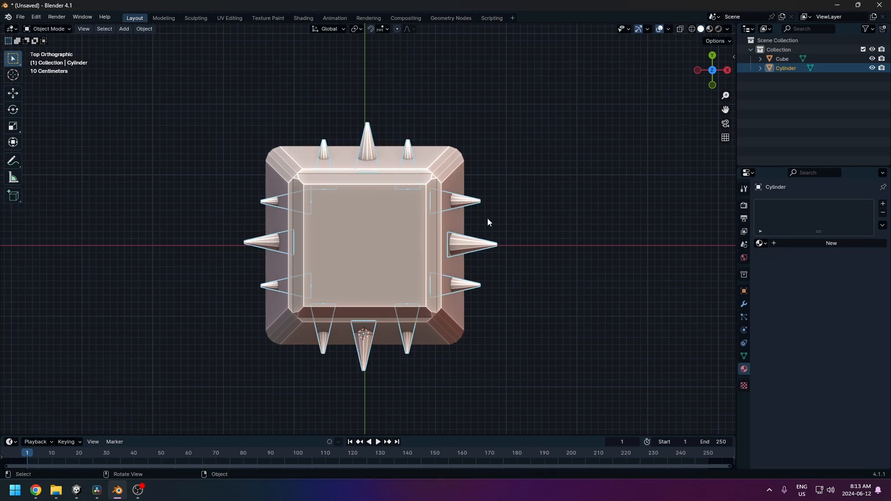
pyautogui.moveTo(540, 203); pyautogui.dragTo(456, 202, button='middle')
pyautogui.press('Tab')
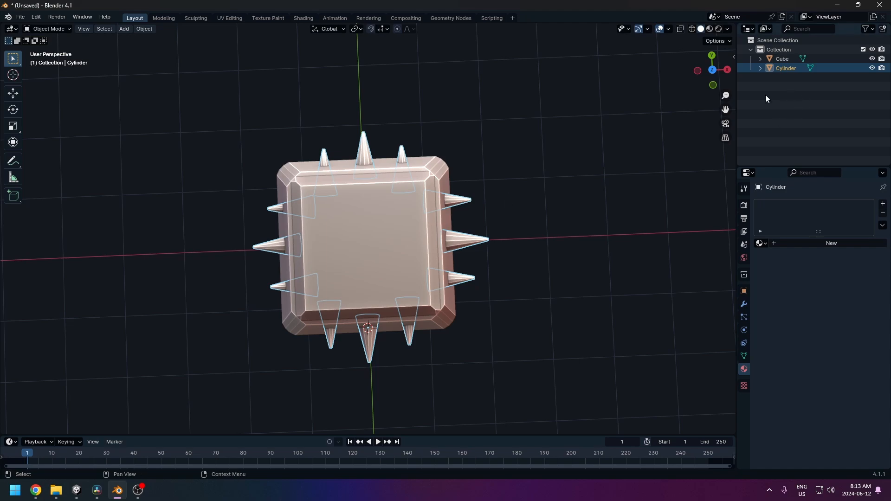
# Rename the joined spike object to Spikes
pyautogui.press('F2')
pyautogui.write('spik')
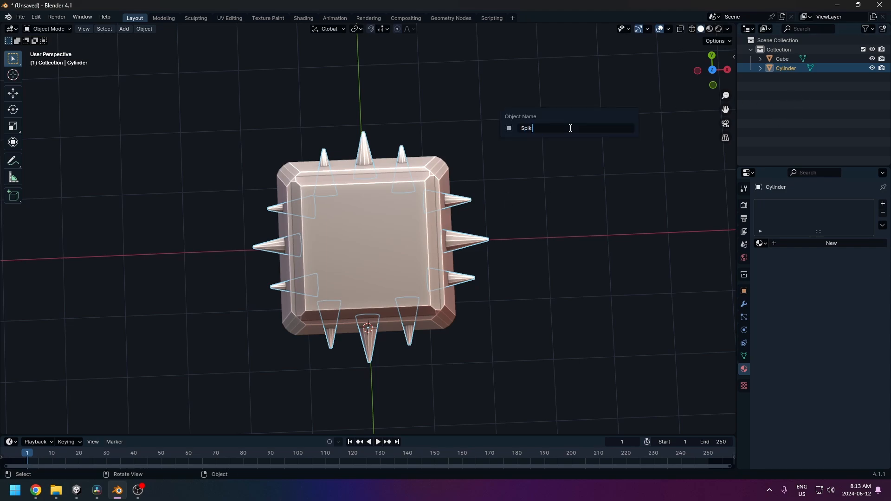
pyautogui.write('es')
pyautogui.press('Return')
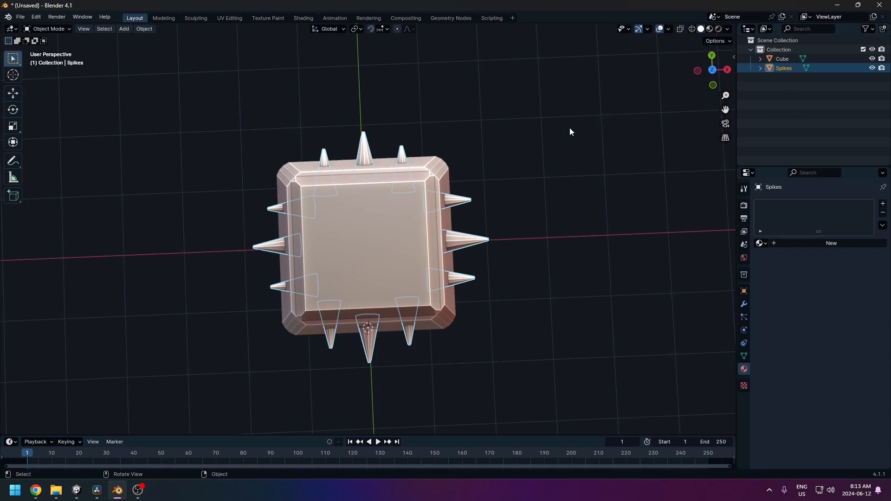
# Duplicate the Spikes object in place and rename the copy to SpikeCutter
pyautogui.hotkey('shift', 'd')
pyautogui.rightClick(499, 236)
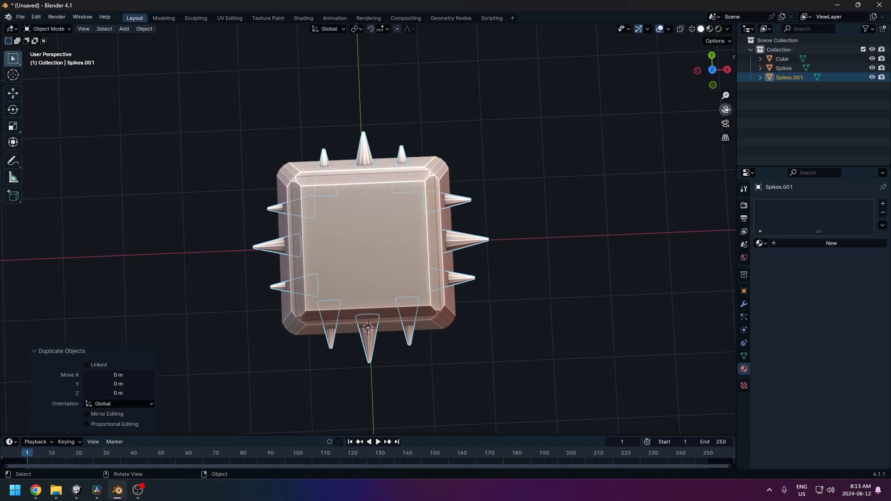
pyautogui.click(792, 79)
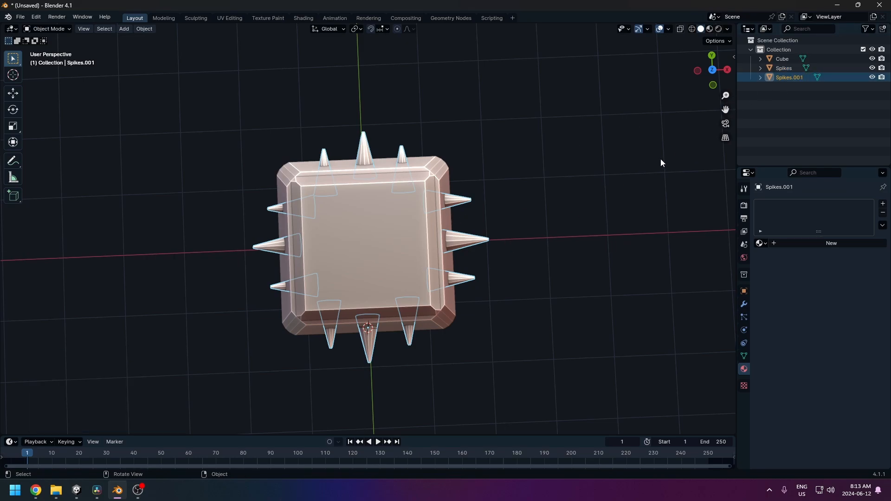
pyautogui.press('F2')
pyautogui.write('SpikeCutter')
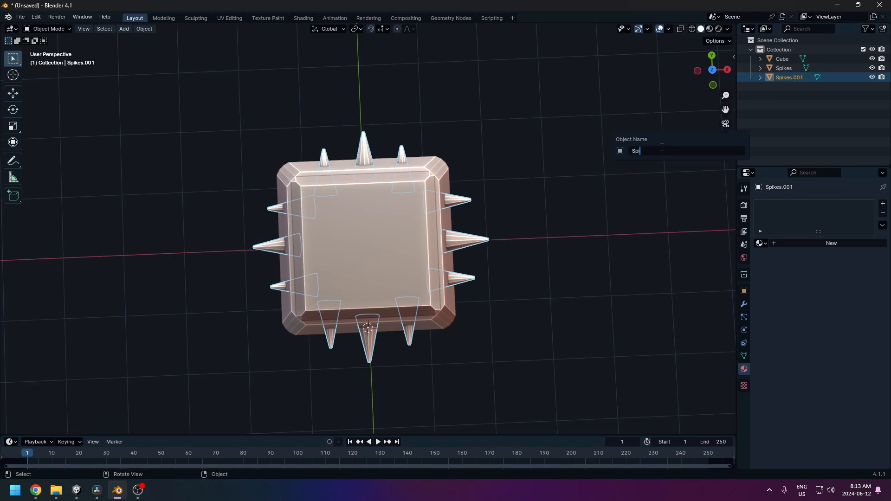
pyautogui.press('Return')
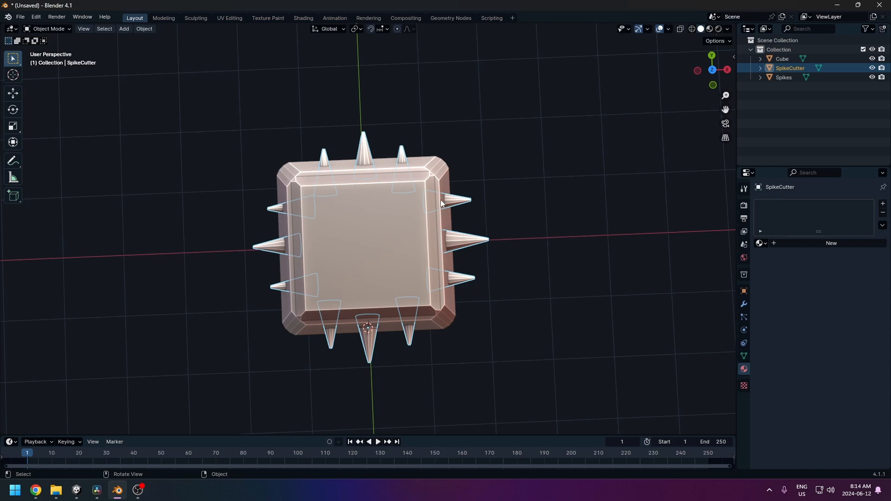
# Scale all SpikeCutter spikes by about 1.25 with the pivot set to Individual Origins, and return to Object Mode
pyautogui.press('Tab')
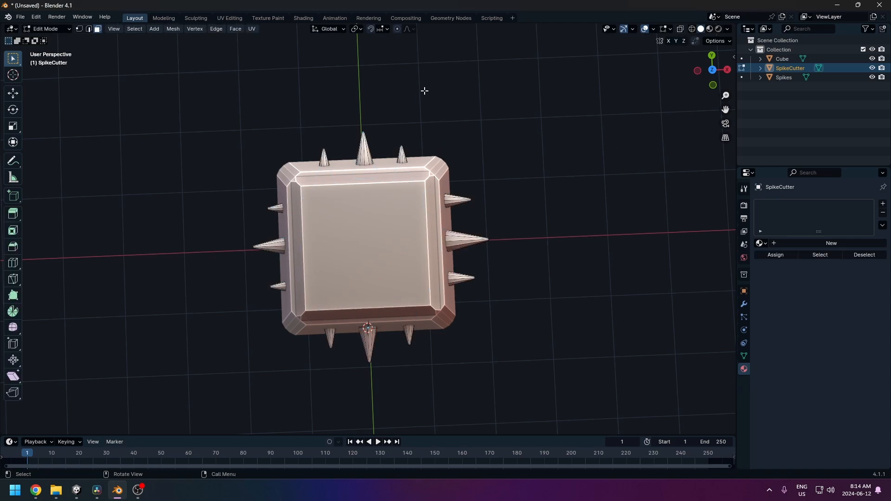
pyautogui.press('a')
pyautogui.click(358, 29)
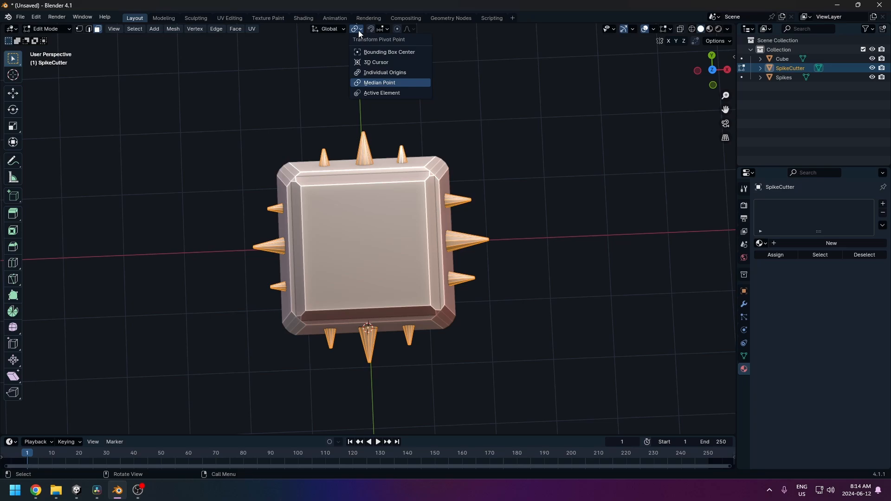
pyautogui.click(375, 72)
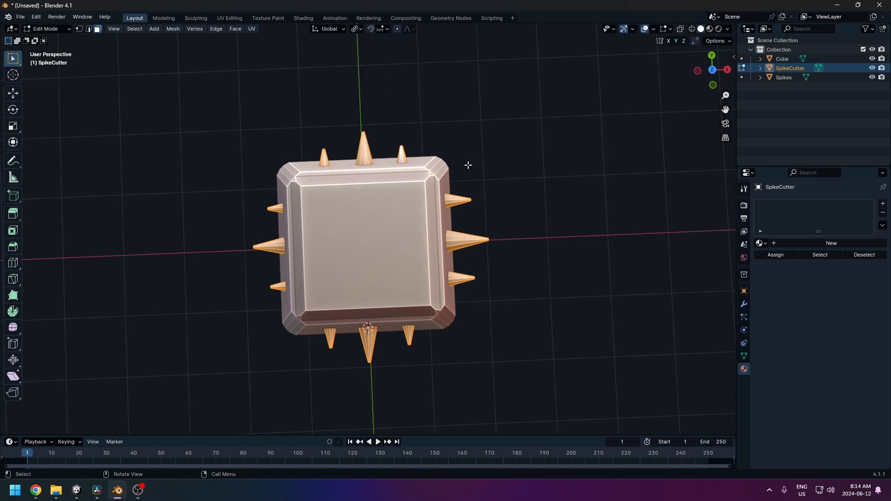
pyautogui.press('s')
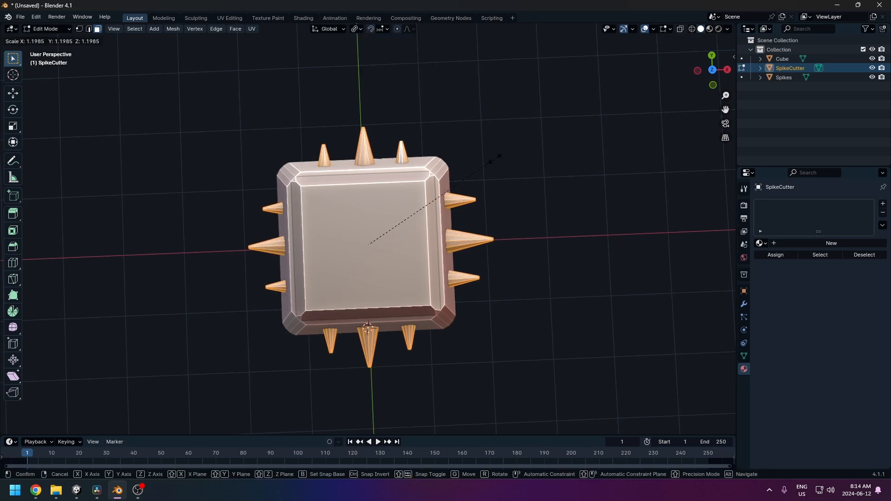
pyautogui.click(498, 161)
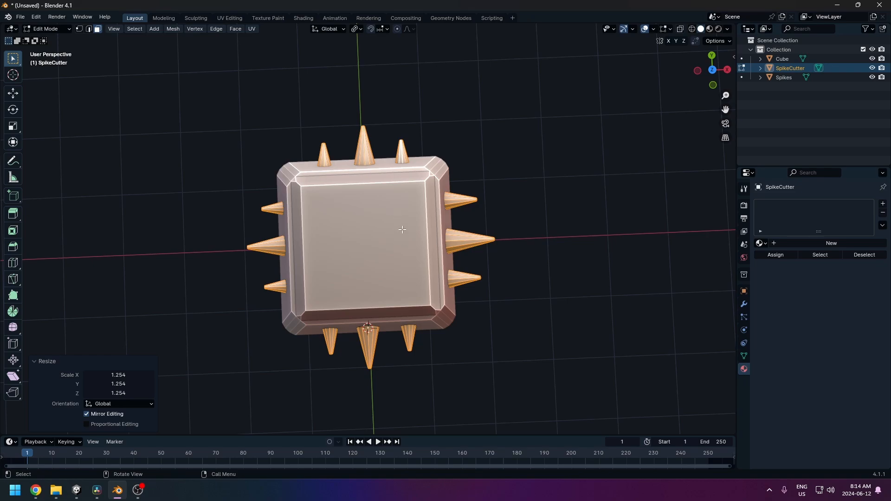
pyautogui.press('Tab')
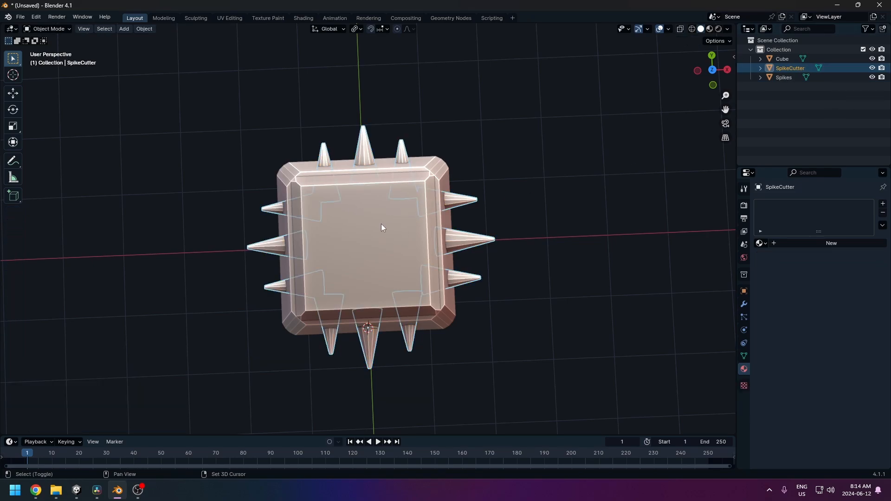
# Cut SpikeCutter out of the Cube with a Bool Tool Brush Boolean Difference, keeping the Cube as the active object
pyautogui.keyDown('shift'); pyautogui.click(451, 255); pyautogui.keyUp('shift')
pyautogui.moveTo(451, 255); pyautogui.dragTo(318, 217, button='middle')
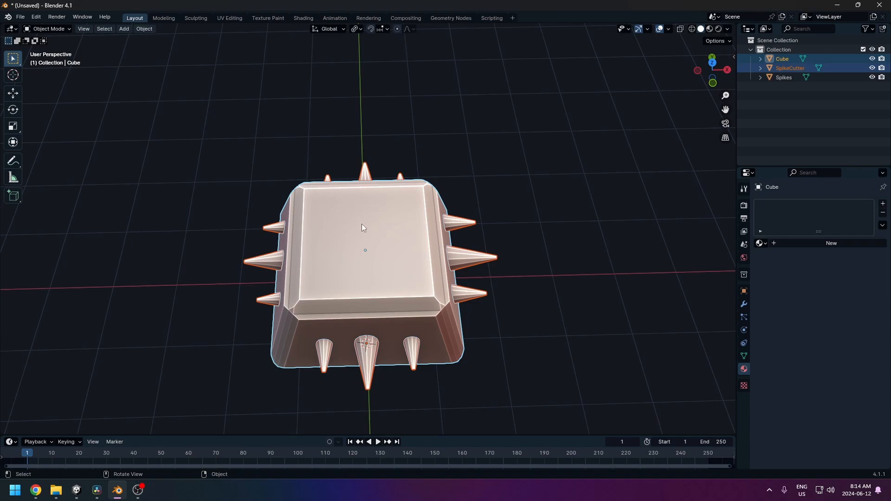
pyautogui.hotkey('shift', 'ctrl', 'b')
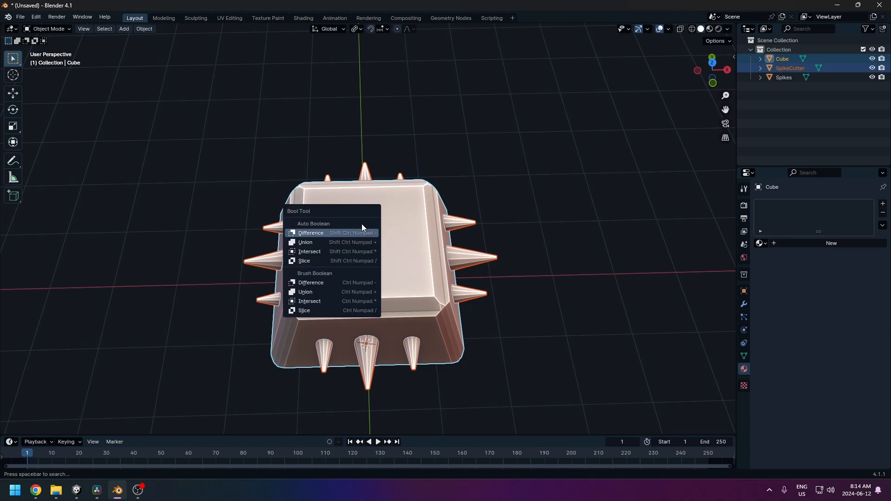
pyautogui.click(326, 282)
pyautogui.moveTo(413, 252)
pyautogui.mouseDown(button='middle')
pyautogui.moveTo(442, 214)
pyautogui.moveTo(425, 195)
pyautogui.moveTo(408, 259)
pyautogui.mouseUp(button='middle')
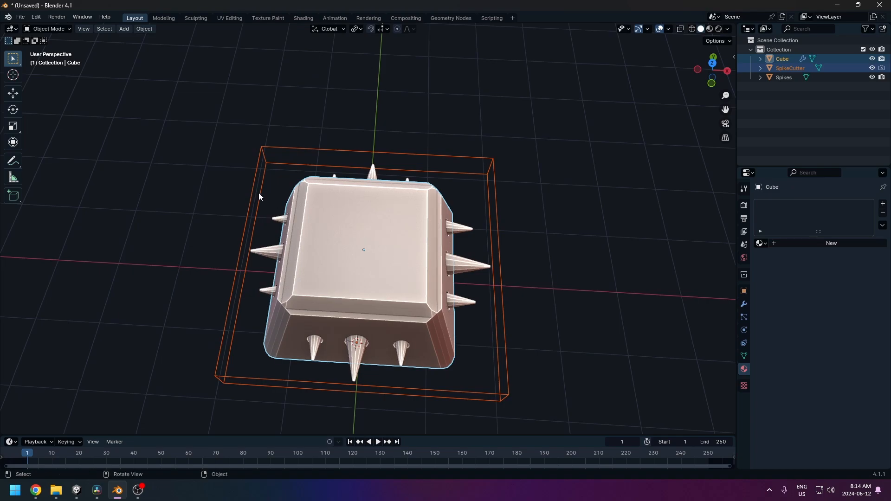
# Search the add-on preferences for "bool" to check whether Bool Tool is enabled, and close the preferences
pyautogui.click(36, 17)
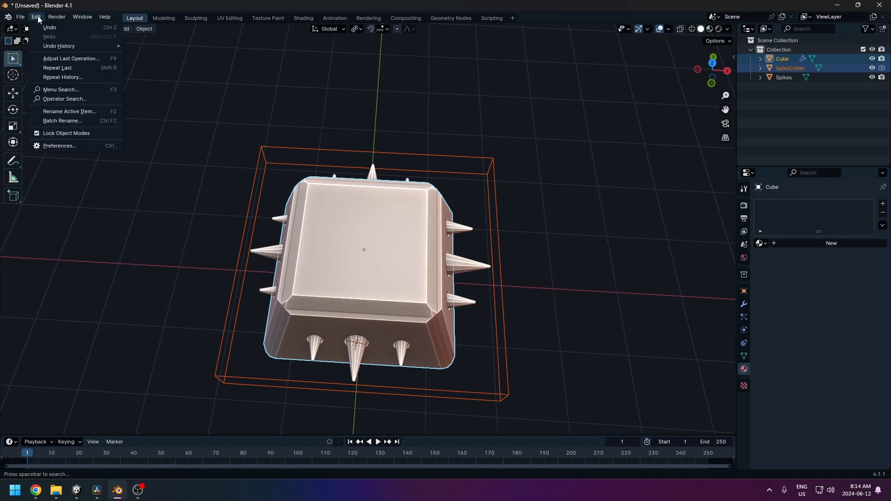
pyautogui.click(63, 141)
pyautogui.click(20, 112)
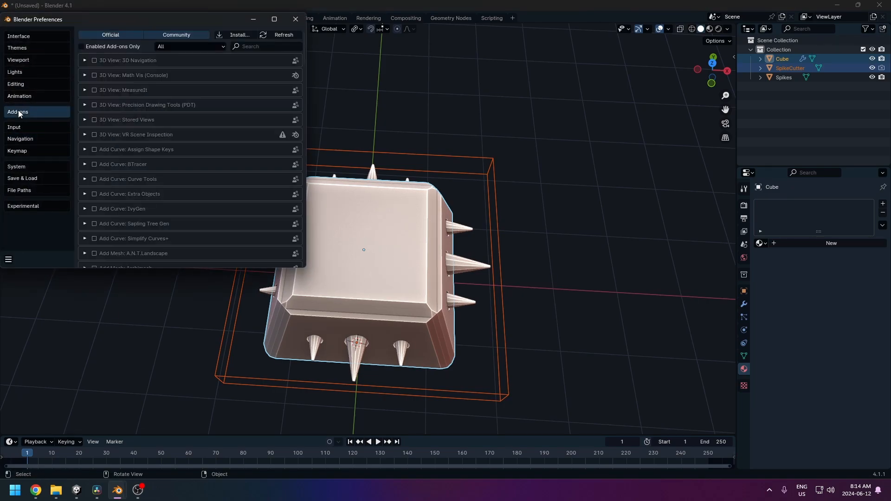
pyautogui.write('bool')
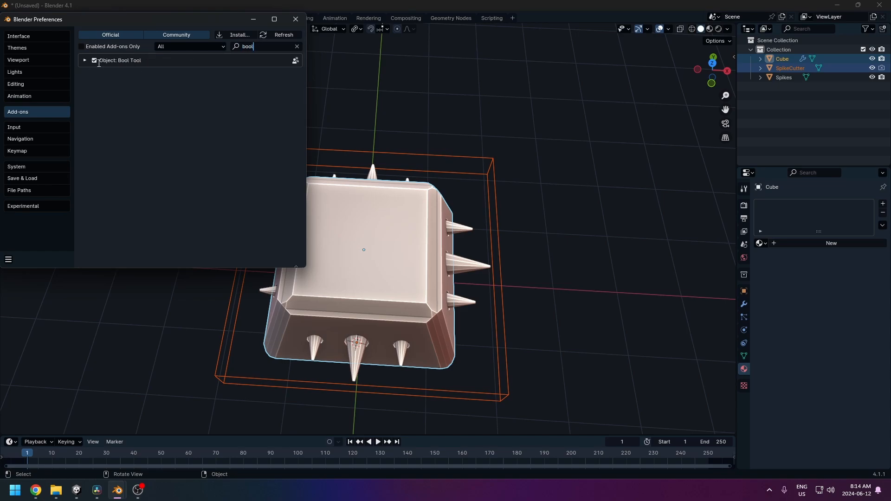
pyautogui.click(295, 19)
pyautogui.moveTo(393, 291); pyautogui.dragTo(436, 265, button='middle')
pyautogui.press('Tab')
pyautogui.moveTo(623, 360); pyautogui.dragTo(519, 405, button='middle')
pyautogui.press('Tab')
pyautogui.press('KP_7')
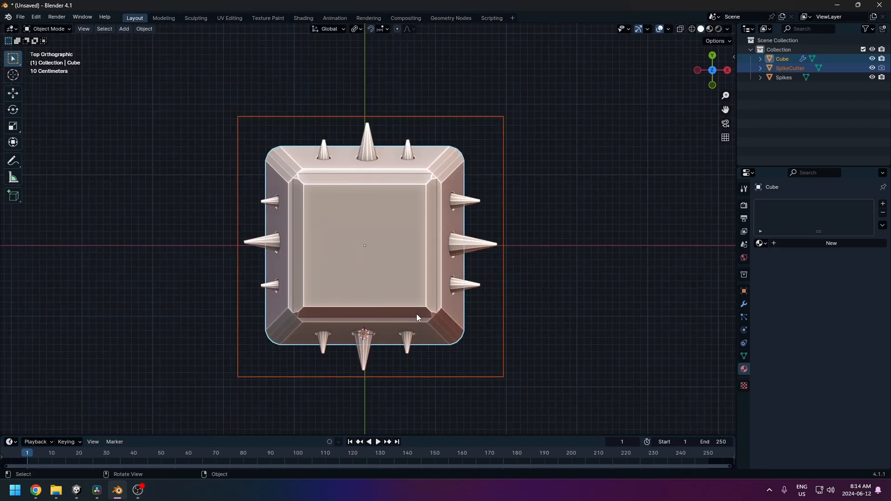
pyautogui.moveTo(416, 313); pyautogui.dragTo(417, 305, button='middle')
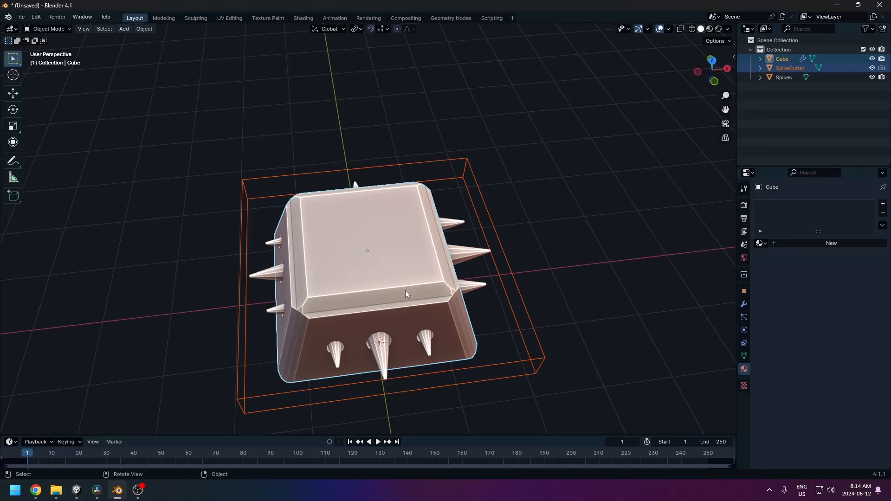
# Select the Spikes together with the Cube in Object Mode and apply smooth shading to both objects
pyautogui.press('Tab')
pyautogui.press('Tab')
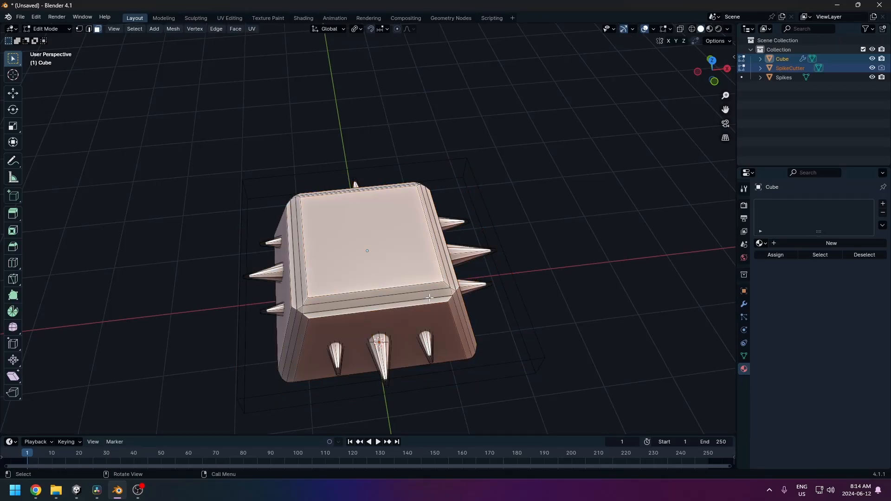
pyautogui.click(386, 349)
pyautogui.click(383, 346)
pyautogui.keyDown('shift'); pyautogui.click(392, 276); pyautogui.keyUp('shift')
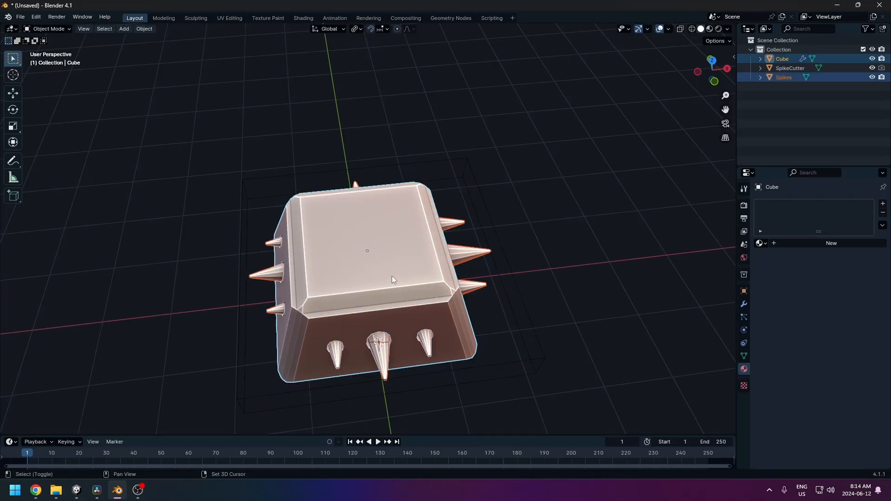
pyautogui.rightClick(391, 272)
pyautogui.click(366, 272)
pyautogui.click(558, 273)
# Delete the SpikeCutter object from the scene
pyautogui.moveTo(558, 273); pyautogui.dragTo(441, 328, button='middle')
pyautogui.click(490, 317)
pyautogui.press('Delete')
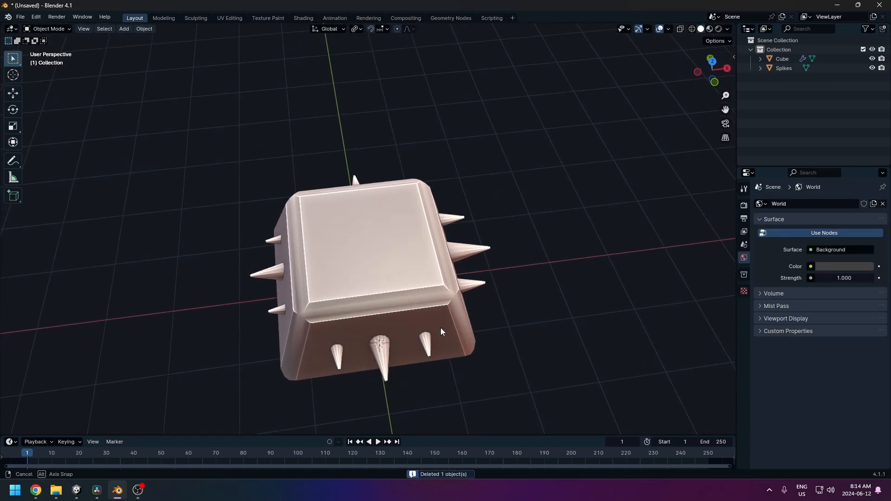
# Create a new material on the Spikes object and name it Spike
pyautogui.click(373, 234)
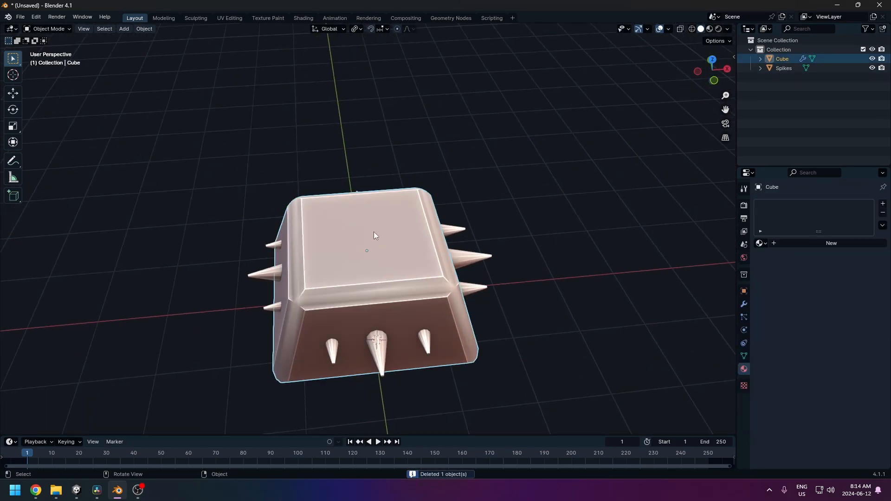
pyautogui.click(442, 308)
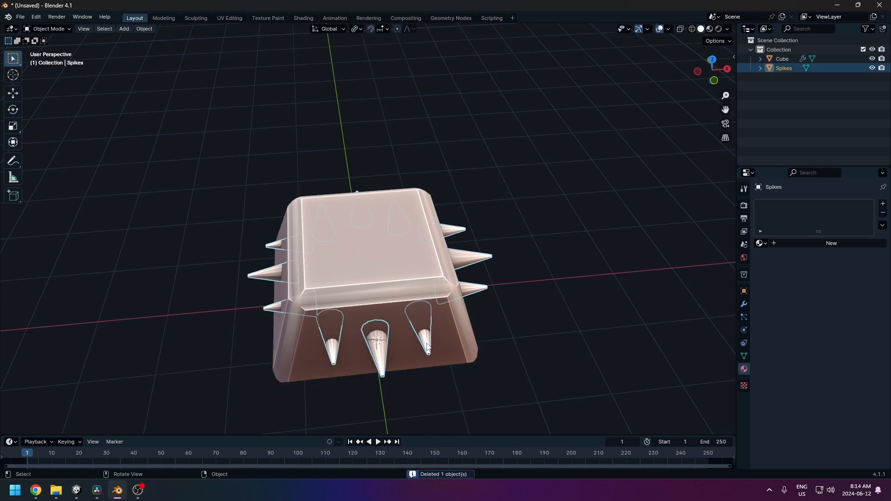
pyautogui.click(799, 243)
pyautogui.doubleClick(795, 243)
pyautogui.write('Sp')
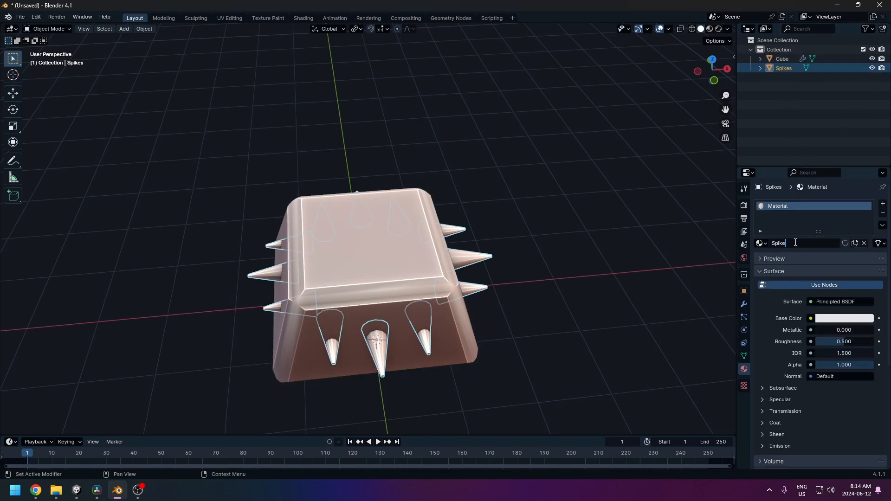
pyautogui.write('ike')
pyautogui.press('Return')
# Show the viewport in Material Preview shading and raise the Spike material's Metallic value
pyautogui.click(709, 29)
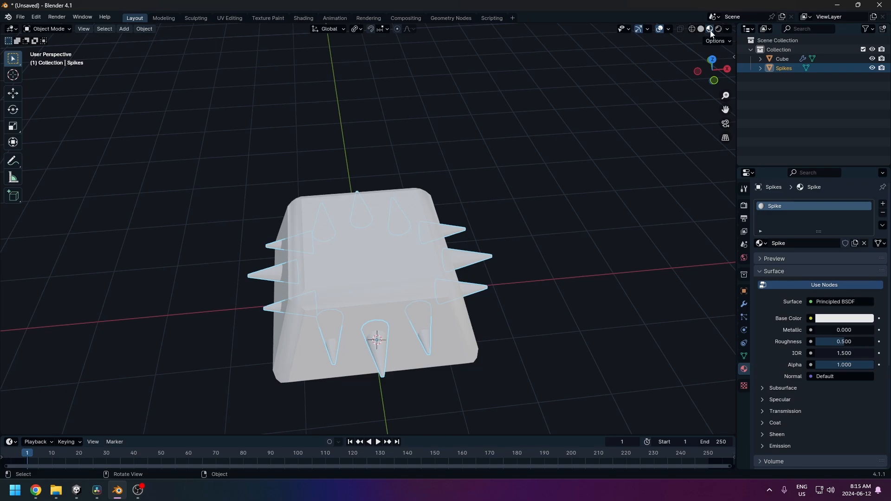
pyautogui.moveTo(619, 169); pyautogui.dragTo(649, 241, button='middle')
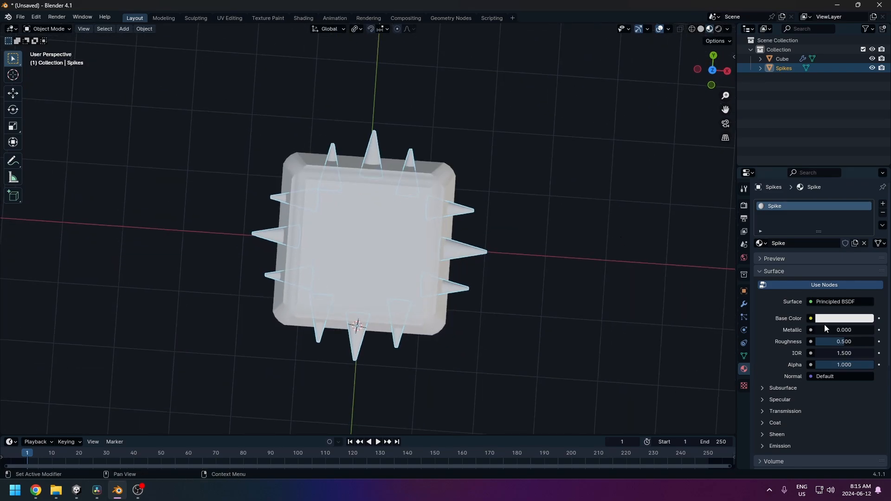
pyautogui.moveTo(823, 330); pyautogui.dragTo(872, 330)
# Create a material named Main on the Cube with Metallic 1.000 and a dark grey base color, Value about 0.068
pyautogui.click(463, 261)
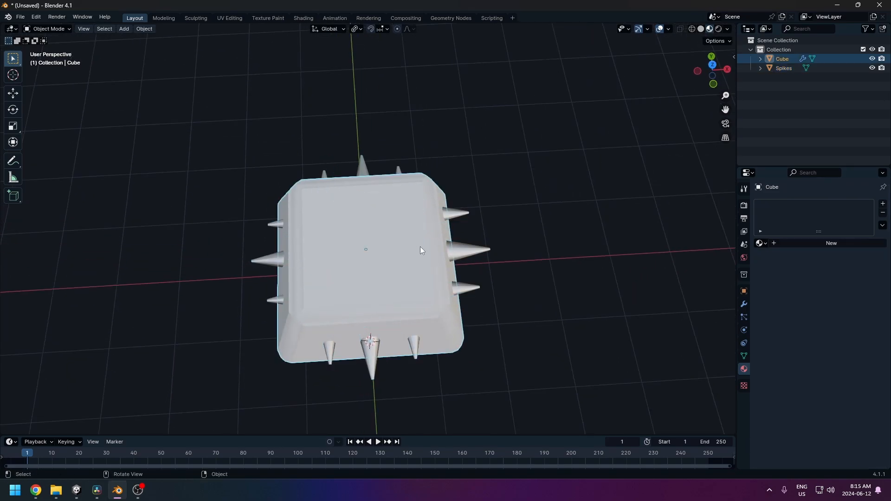
pyautogui.moveTo(420, 249); pyautogui.dragTo(430, 272, button='middle')
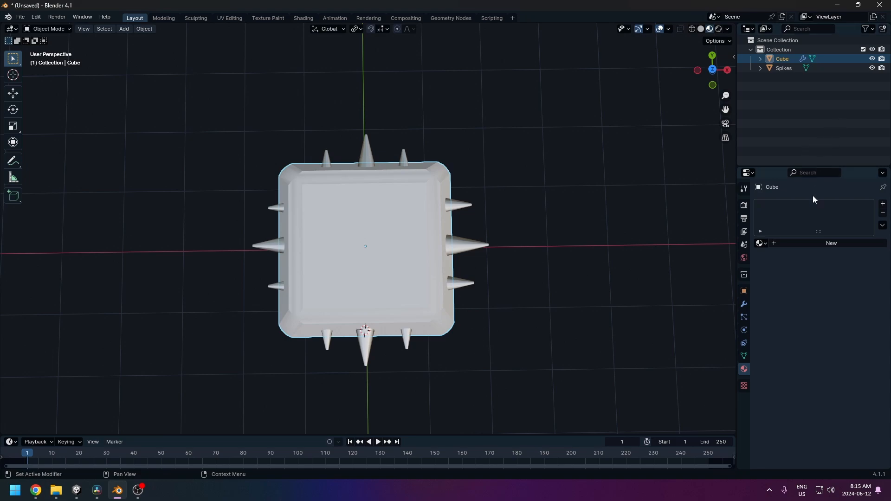
pyautogui.click(820, 244)
pyautogui.click(803, 243)
pyautogui.write('Main')
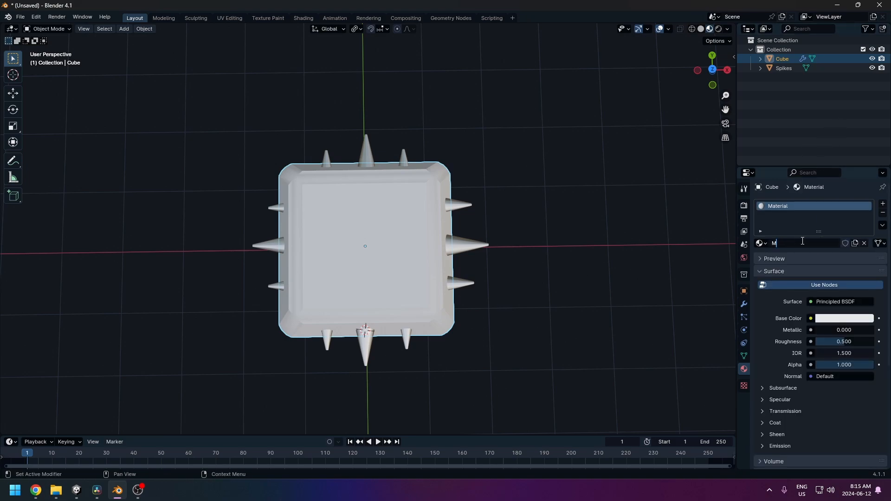
pyautogui.press('Return')
pyautogui.moveTo(831, 332); pyautogui.dragTo(872, 331)
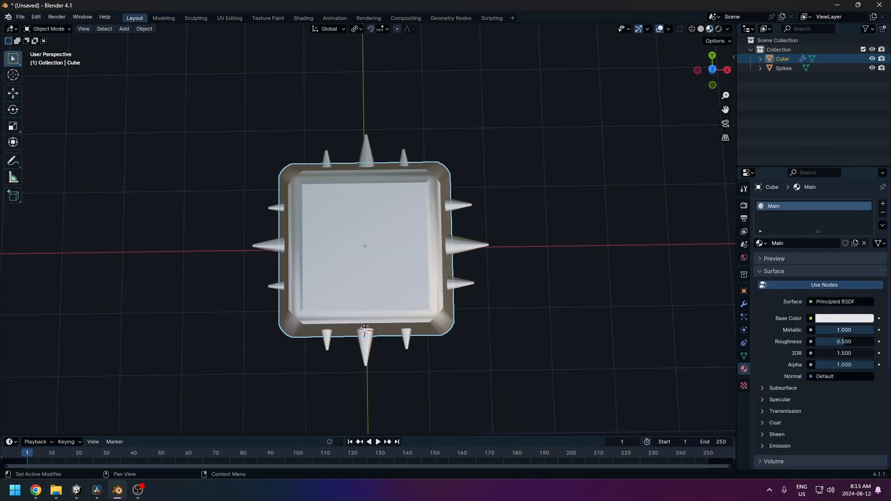
pyautogui.click(843, 319)
pyautogui.moveTo(869, 218)
pyautogui.mouseDown()
pyautogui.moveTo(868, 245)
pyautogui.moveTo(867, 232)
pyautogui.mouseUp()
# Select the Cube's large top and side faces in Edit Mode and grow the selection once with Select More
pyautogui.moveTo(464, 251); pyautogui.dragTo(387, 241, button='middle')
pyautogui.press('a')
pyautogui.press('Tab')
pyautogui.click(347, 249)
pyautogui.keyDown('shift'); pyautogui.click(394, 288); pyautogui.keyUp('shift')
pyautogui.keyDown('shift'); pyautogui.click(323, 287); pyautogui.keyUp('shift')
pyautogui.moveTo(322, 288); pyautogui.dragTo(366, 268, button='middle')
pyautogui.keyDown('shift'); pyautogui.click(357, 273); pyautogui.keyUp('shift')
pyautogui.click(136, 29)
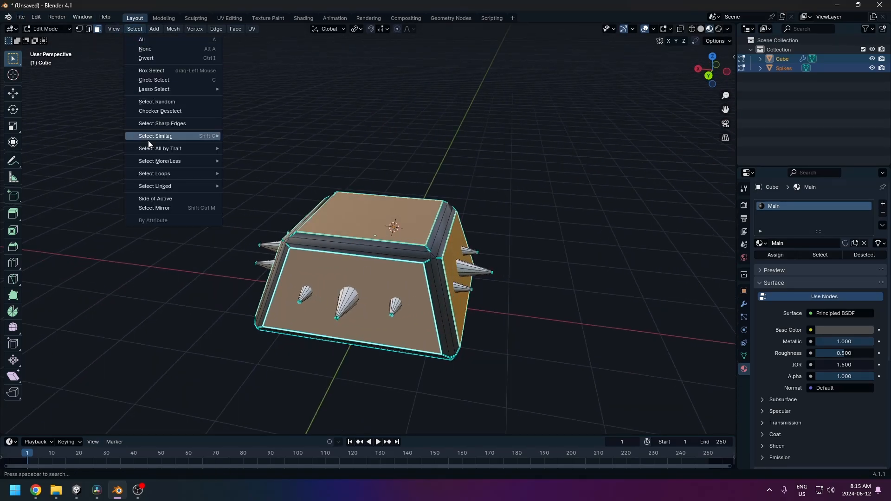
pyautogui.moveTo(160, 162)
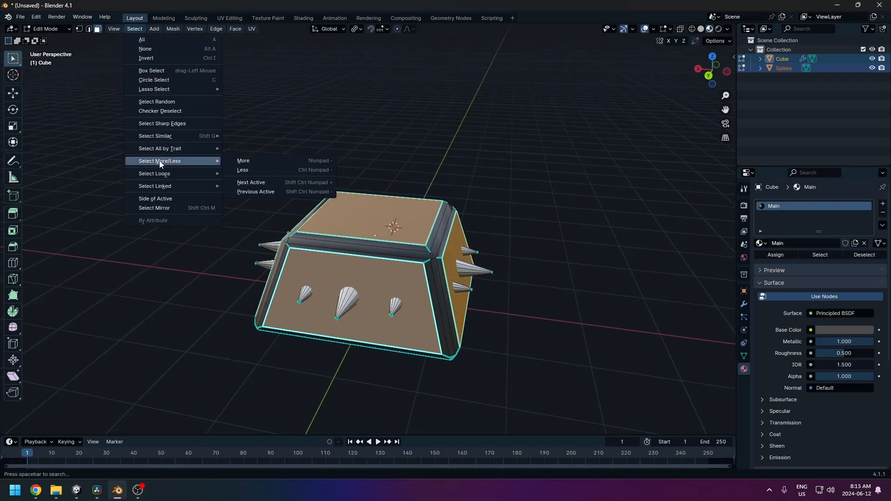
pyautogui.click(250, 161)
pyautogui.moveTo(399, 205); pyautogui.dragTo(425, 211, button='middle')
# Add a second material slot to the Cube with a new material named ArmorMaterial and assign it to the selected faces
pyautogui.click(883, 204)
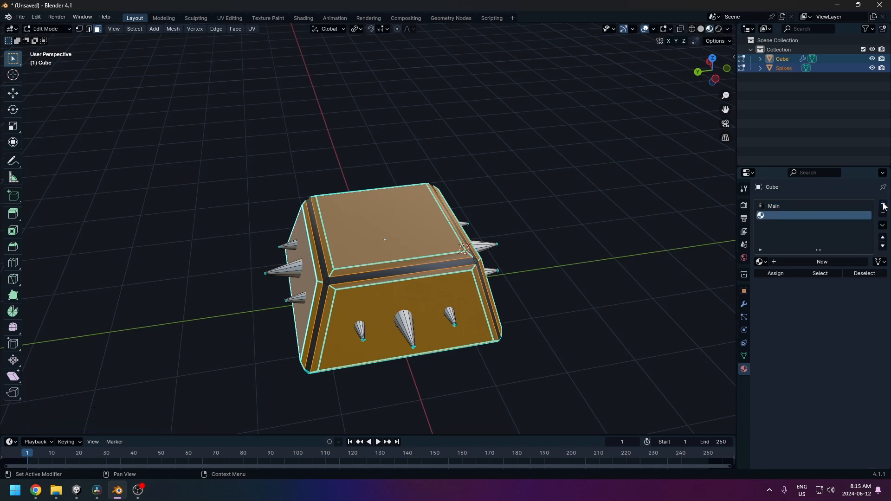
pyautogui.click(788, 262)
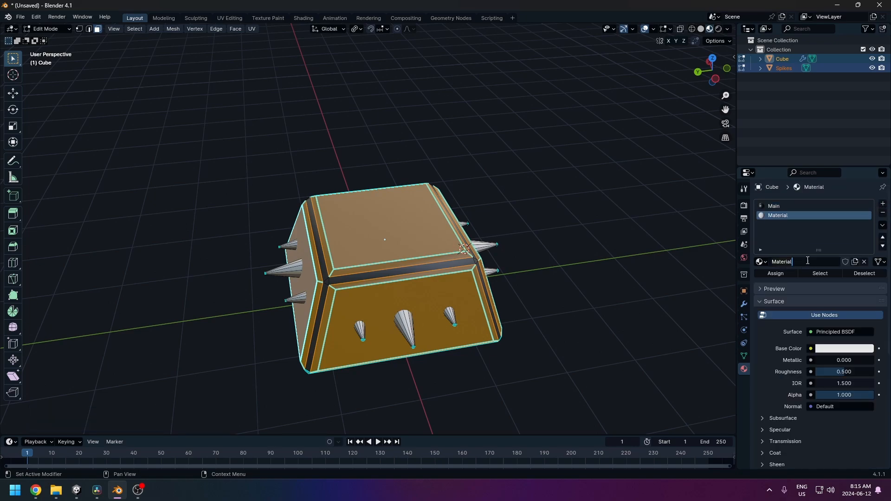
pyautogui.write('ArmorMaterial')
pyautogui.press('Return')
pyautogui.click(780, 275)
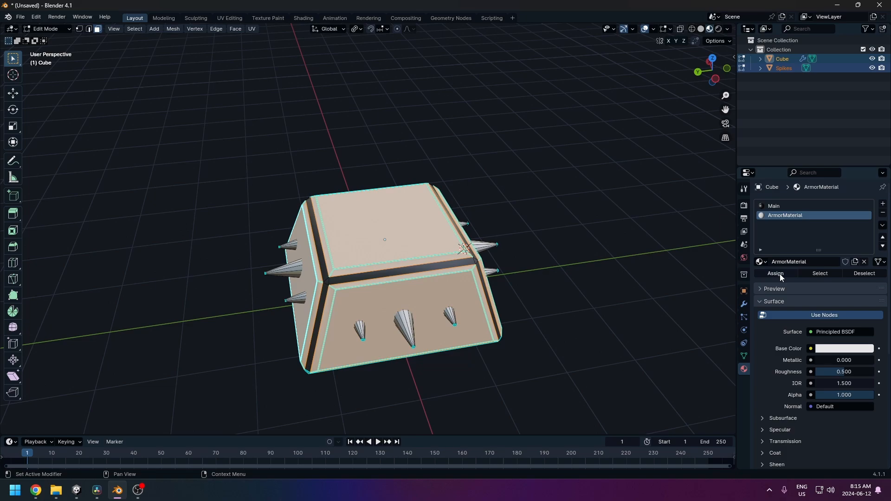
# Set ArmorMaterial's Metallic to 1.000 and darken its base color to a Value of about 0.098
pyautogui.moveTo(833, 360); pyautogui.dragTo(859, 360)
pyautogui.click(836, 350)
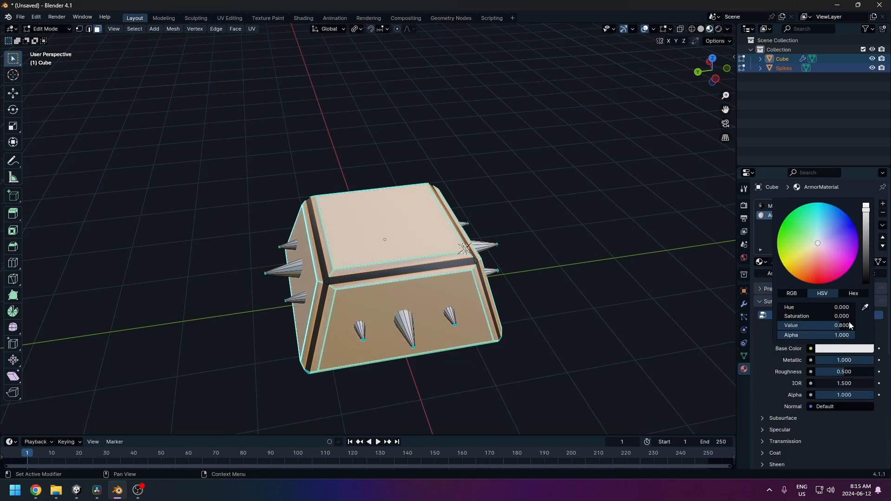
pyautogui.moveTo(870, 229); pyautogui.dragTo(870, 248)
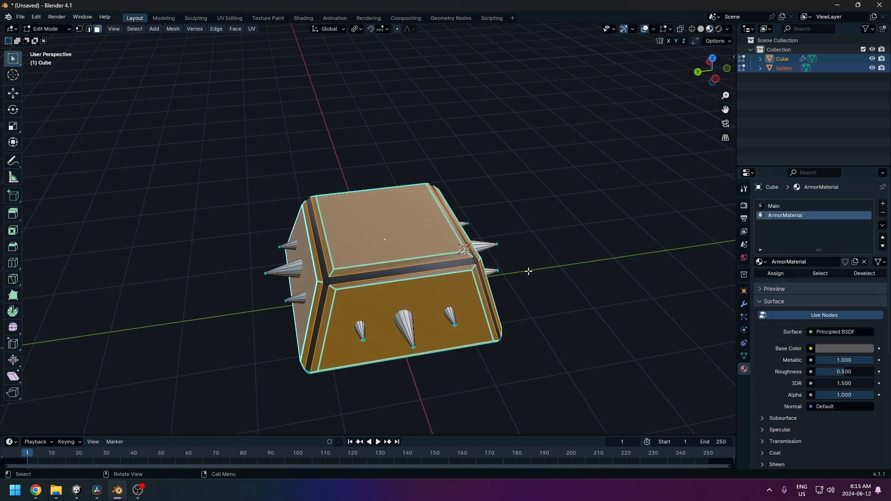
pyautogui.moveTo(512, 346); pyautogui.dragTo(487, 367, button='middle')
# Lighten ArmorMaterial's base color to a Value of about 0.665
pyautogui.click(847, 348)
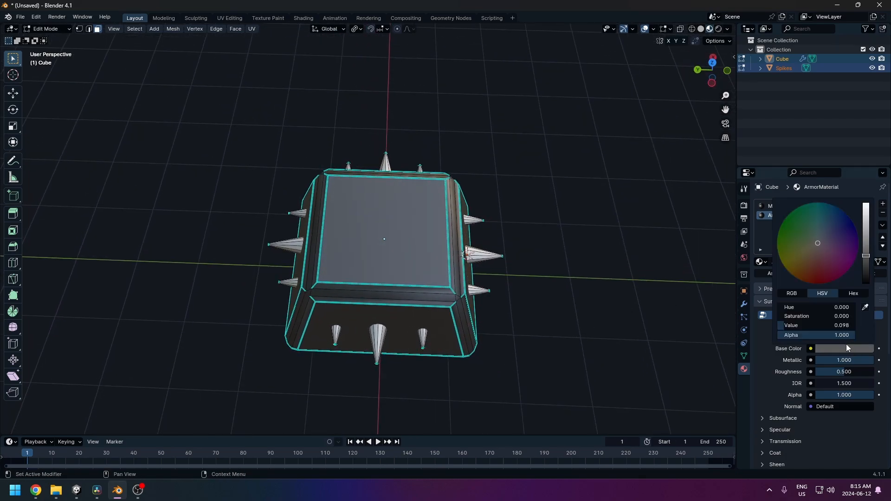
pyautogui.moveTo(868, 246); pyautogui.dragTo(866, 206)
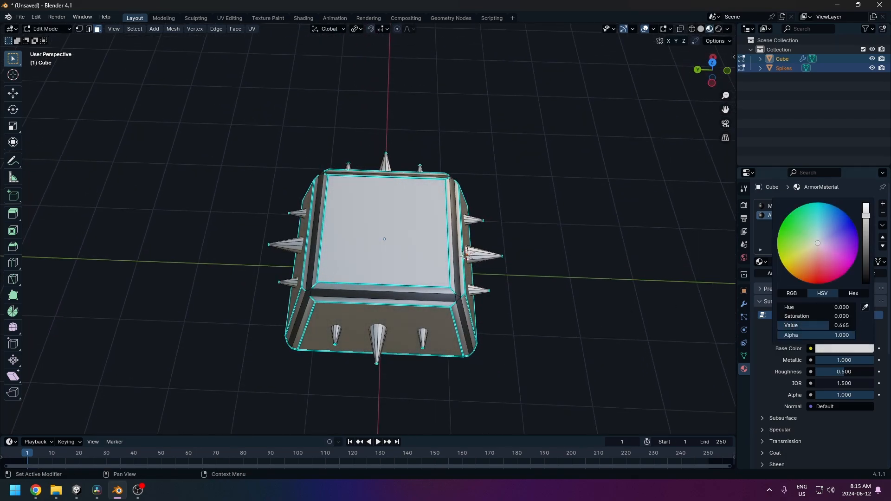
pyautogui.moveTo(560, 323); pyautogui.dragTo(563, 362, button='middle')
# Lighten the Main material's base color to a light grey
pyautogui.click(794, 207)
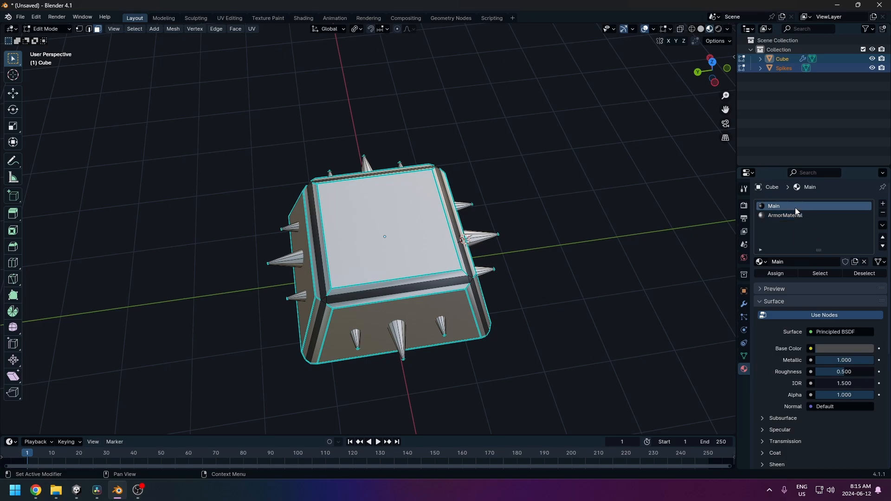
pyautogui.click(835, 349)
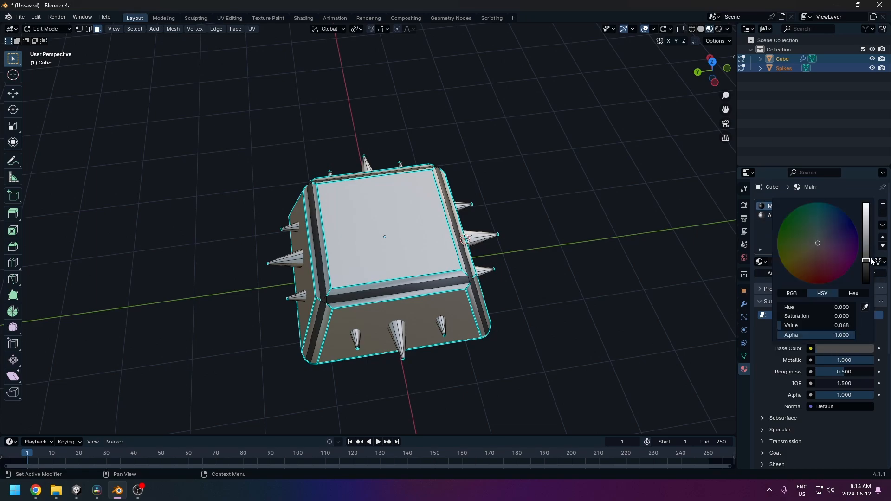
pyautogui.moveTo(871, 261); pyautogui.dragTo(866, 218)
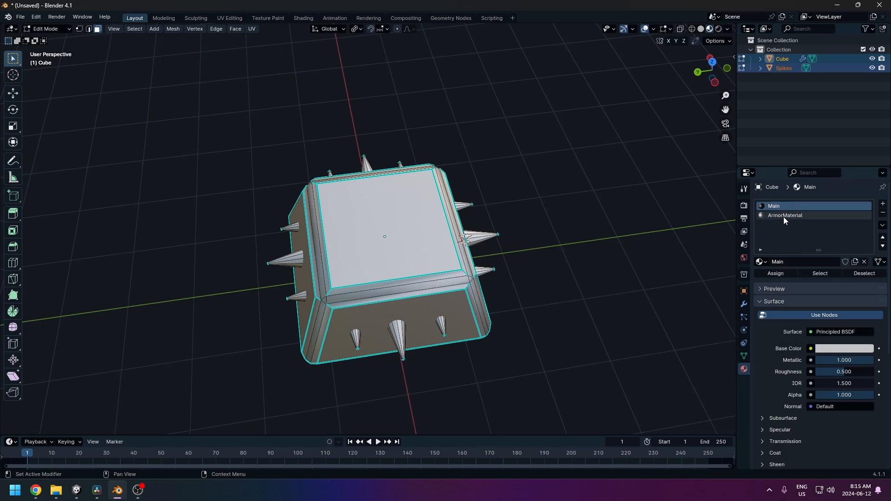
# Darken ArmorMaterial's base color to a dark grey and return to Object Mode
pyautogui.click(784, 216)
pyautogui.click(839, 348)
pyautogui.moveTo(868, 251); pyautogui.dragTo(867, 288)
pyautogui.moveTo(571, 328); pyautogui.dragTo(482, 371, button='middle')
pyautogui.press('Tab')
# Start an FBX export into the Downloads folder with the file name Spikes.fbx
pyautogui.click(18, 17)
pyautogui.moveTo(38, 158)
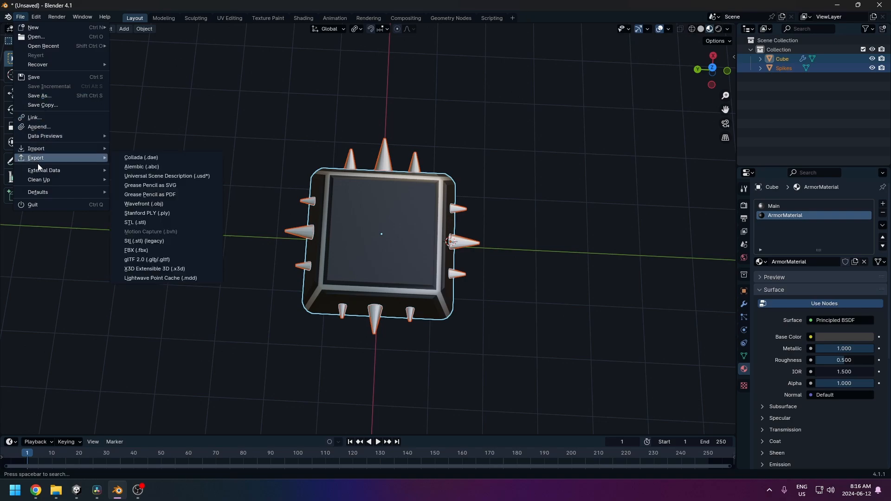
pyautogui.click(136, 250)
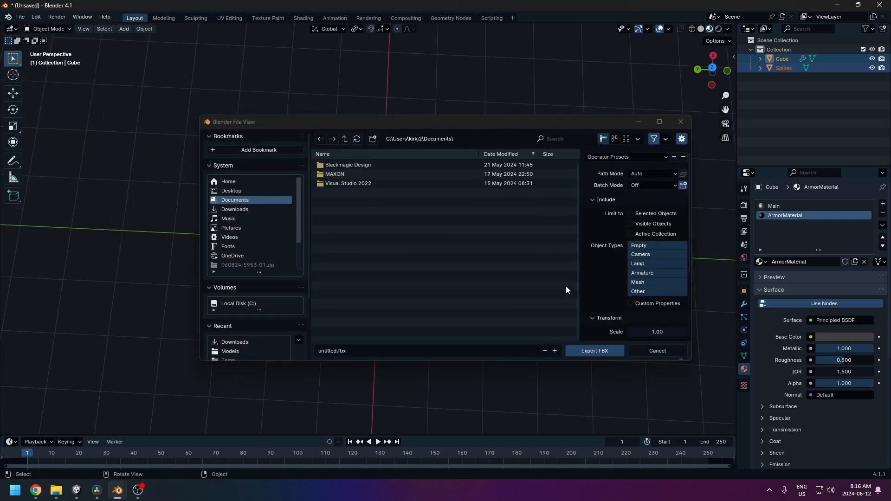
pyautogui.click(237, 209)
pyautogui.click(338, 351)
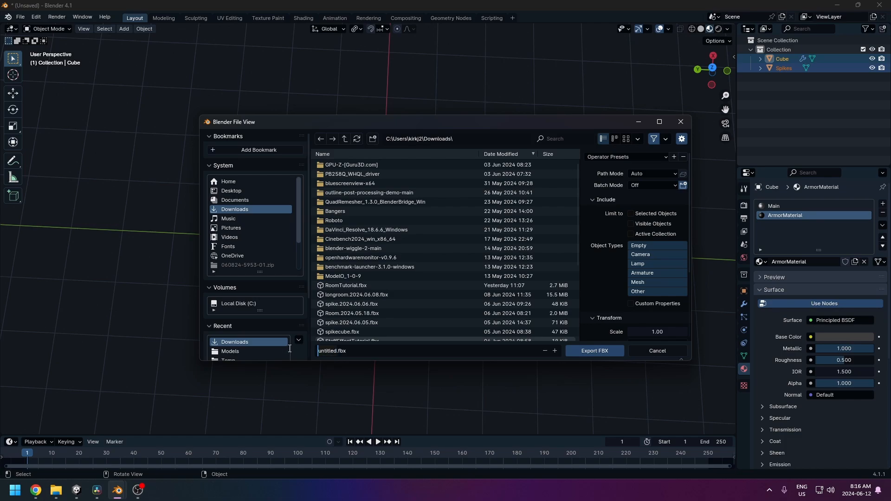
pyautogui.write('Spikes')
# Change the Apply Scalings option in the FBX transform settings and export the file
pyautogui.click(595, 282)
pyautogui.scroll(-5, 597, 291)
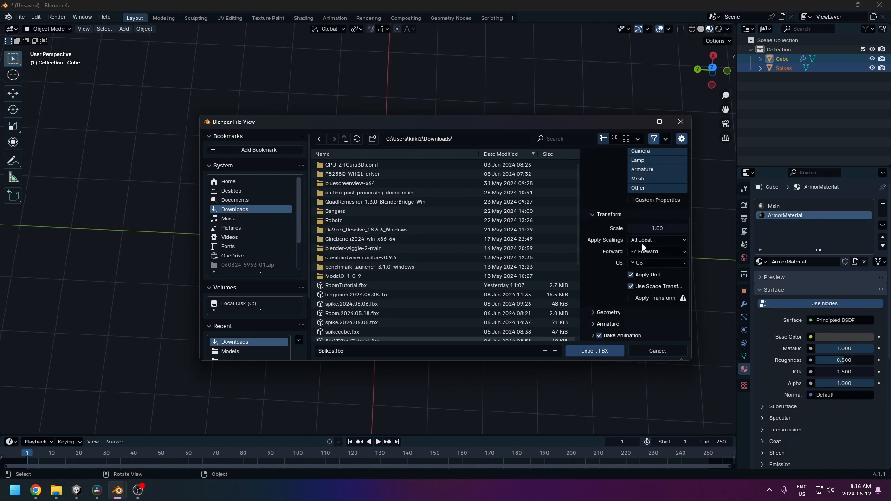
pyautogui.click(643, 245)
pyautogui.click(633, 262)
pyautogui.click(583, 351)
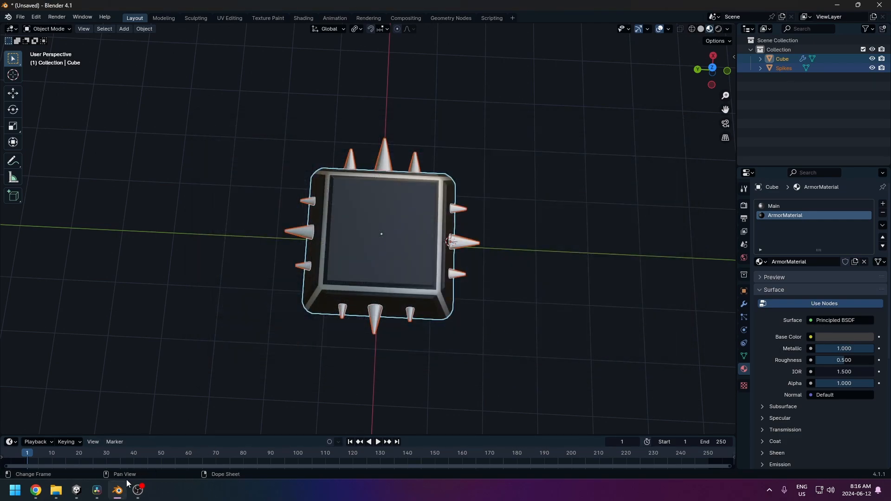
# Switch to Unity and import Spikes.fbx from the Downloads folder into Assets/Models/SpikeCubeTutorial
pyautogui.click(76, 490)
pyautogui.click(56, 490)
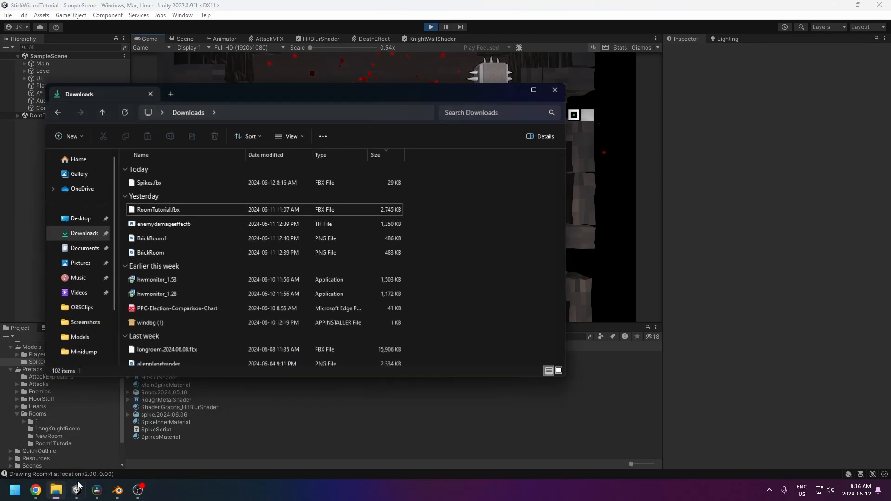
pyautogui.moveTo(152, 181); pyautogui.dragTo(149, 430)
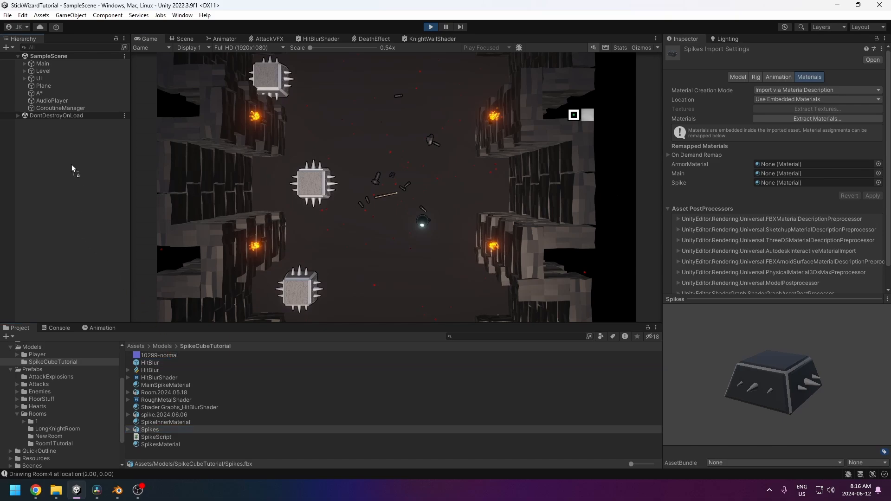
# Place the Spikes model in the scene hierarchy, link its scale axes and scale it uniformly to 5.89
pyautogui.moveTo(72, 165); pyautogui.dragTo(72, 164)
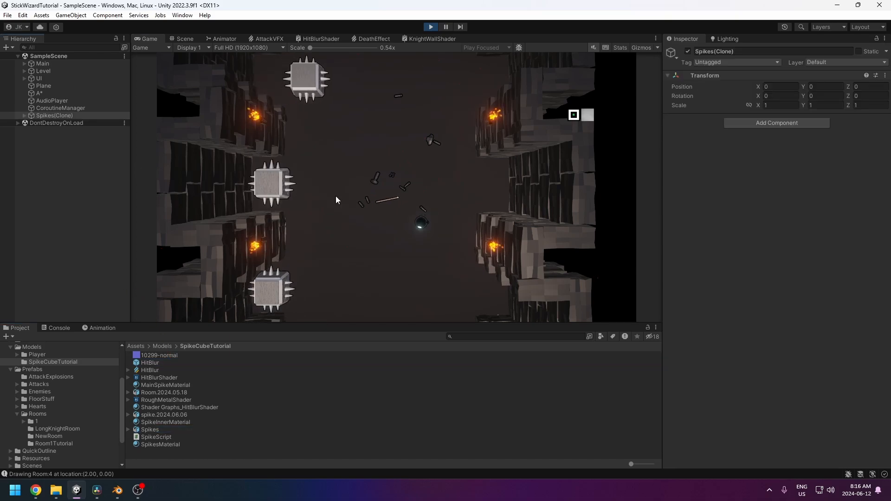
pyautogui.click(53, 117)
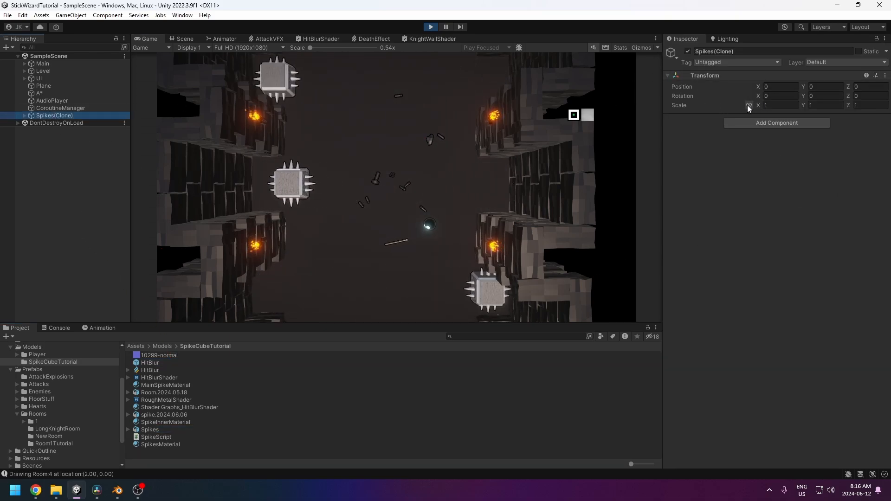
pyautogui.click(748, 105)
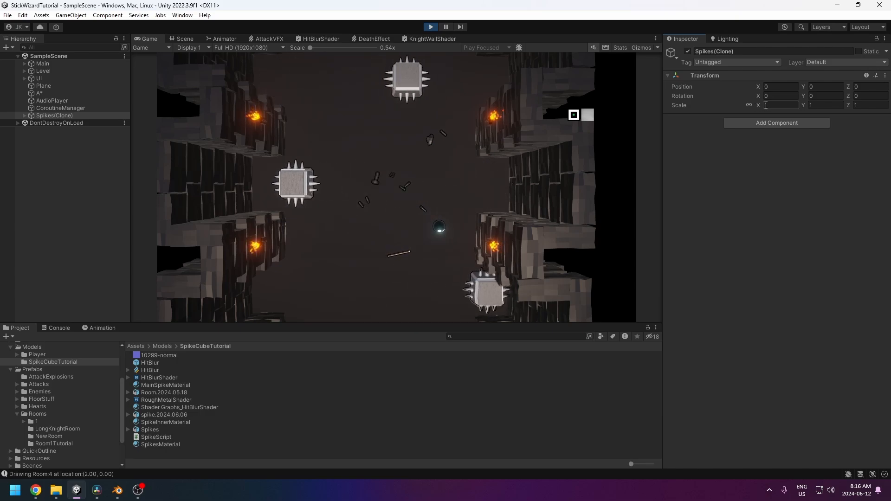
pyautogui.moveTo(758, 105); pyautogui.dragTo(842, 118)
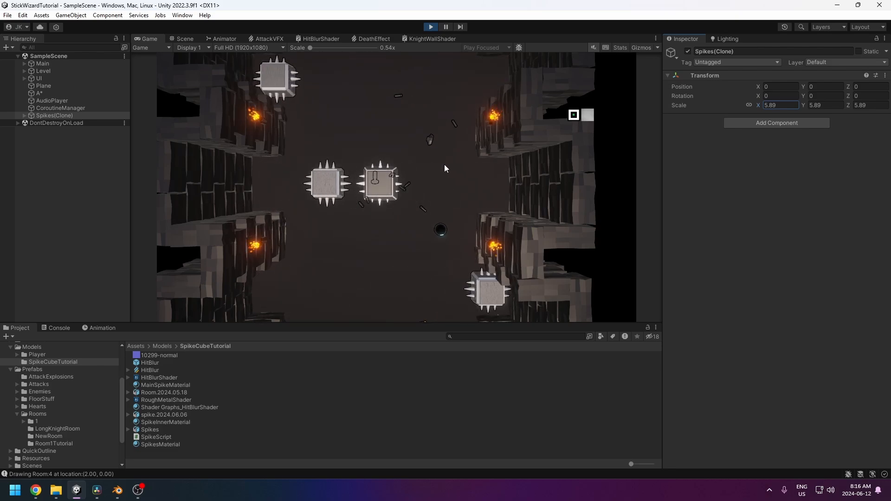
# Search the project assets for "outline" and add the Outline script to the Spikes(Clone) object
pyautogui.click(498, 336)
pyautogui.write('outline')
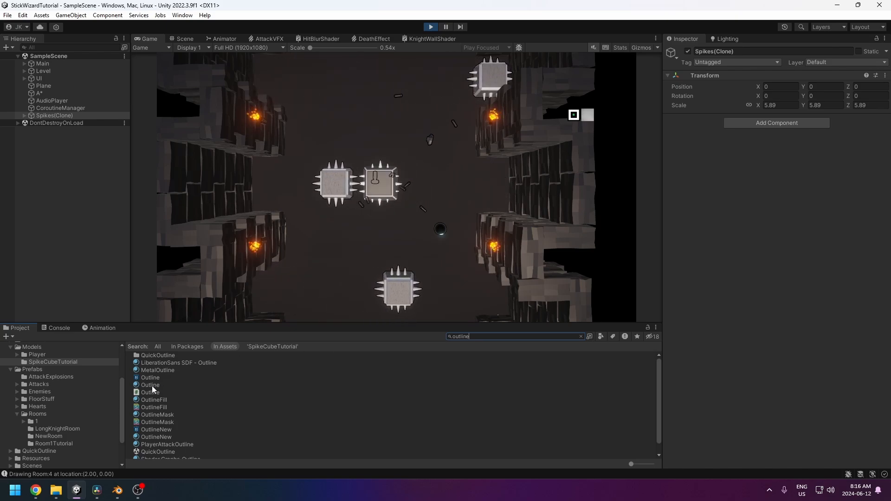
pyautogui.moveTo(150, 392)
pyautogui.mouseDown()
pyautogui.moveTo(770, 263)
pyautogui.moveTo(770, 224)
pyautogui.mouseUp()
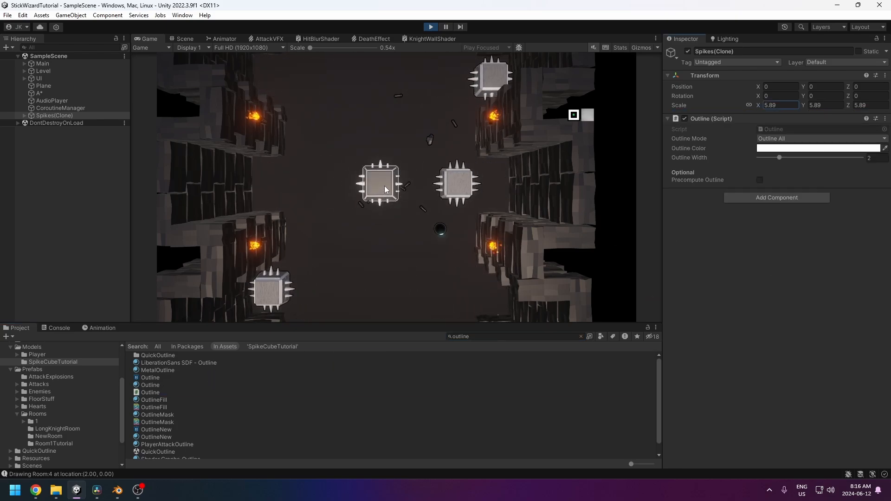
# Set the Outline script's colour to black (000000) and its outline width to 3.11 on Spikes(Clone)
pyautogui.click(816, 149)
pyautogui.moveTo(831, 223); pyautogui.dragTo(761, 275)
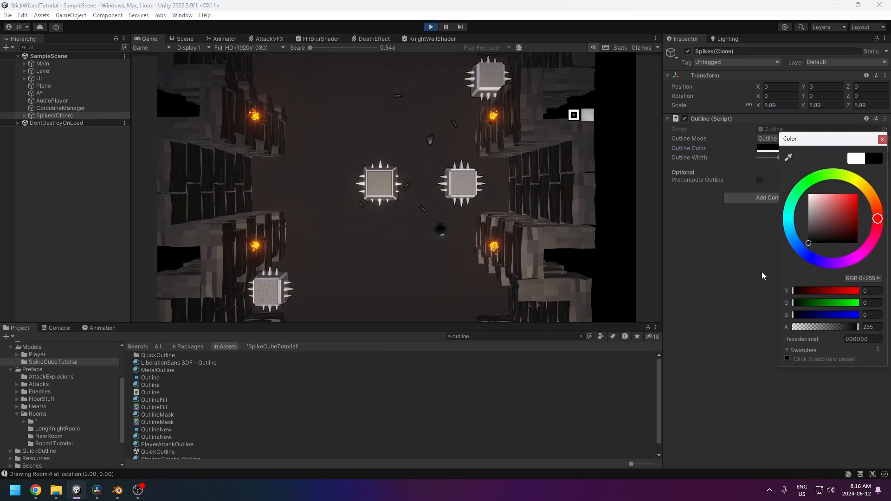
pyautogui.click(784, 169)
pyautogui.moveTo(779, 158)
pyautogui.mouseDown()
pyautogui.moveTo(801, 157)
pyautogui.moveTo(791, 157)
pyautogui.mouseUp()
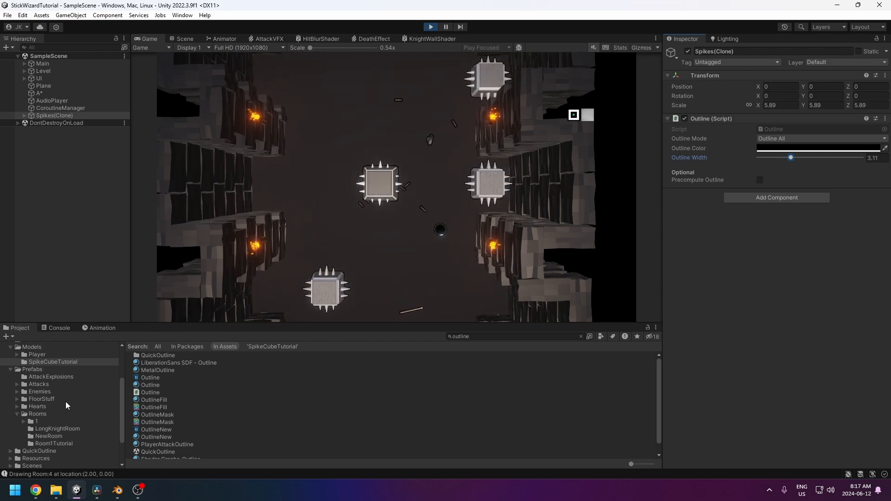
# Return to the SpikeCubeTutorial folder and view the import settings of the 10299-normal texture
pyautogui.click(153, 378)
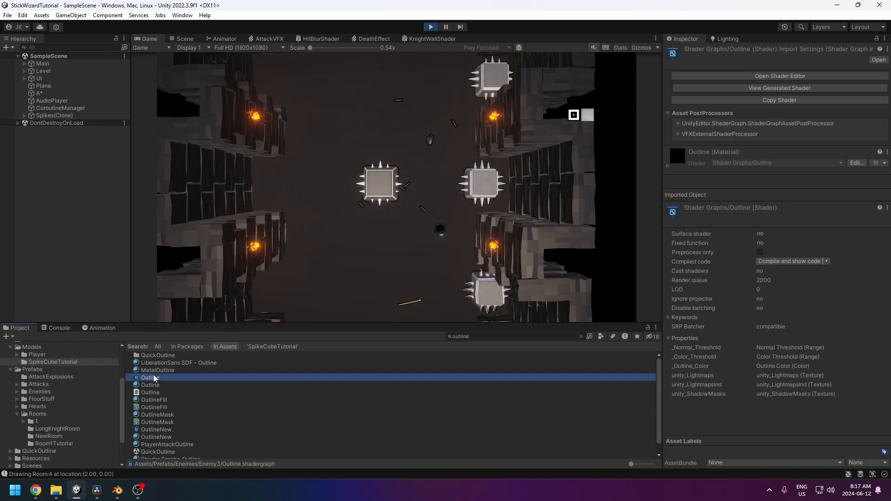
pyautogui.click(52, 369)
pyautogui.click(50, 362)
pyautogui.click(160, 355)
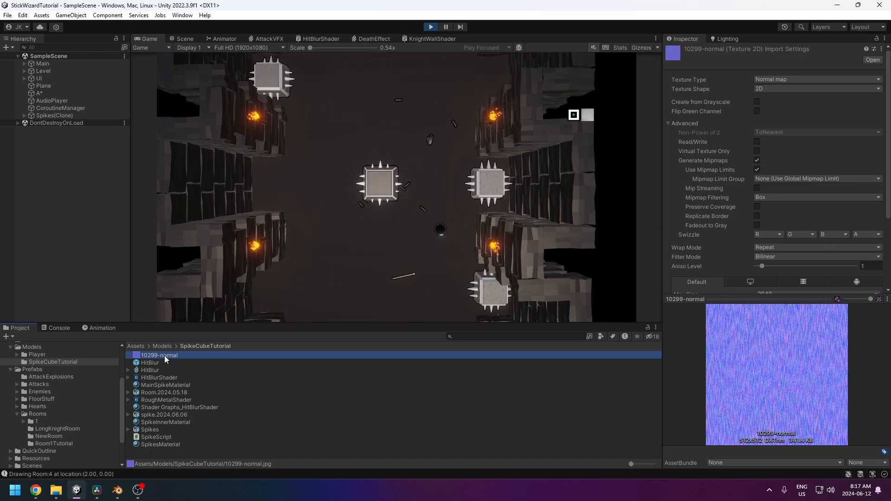
# Create a material named BrushedMetalMaterial in the SpikeCubeTutorial folder and assign the 10299-normal texture as its normal map
pyautogui.rightClick(156, 456)
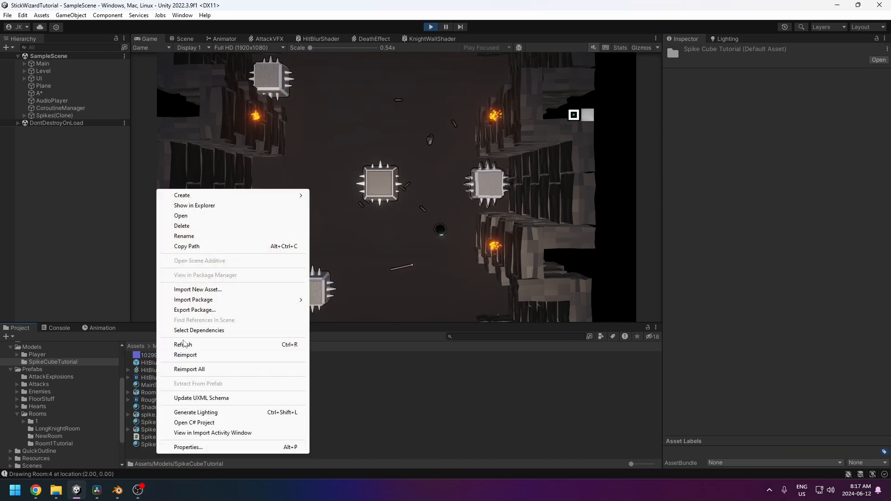
pyautogui.moveTo(186, 195)
pyautogui.click(355, 268)
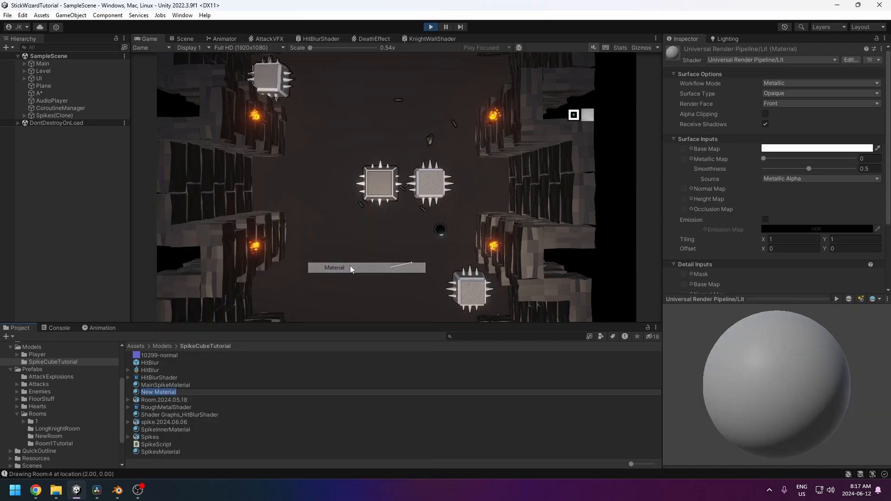
pyautogui.write('Brush')
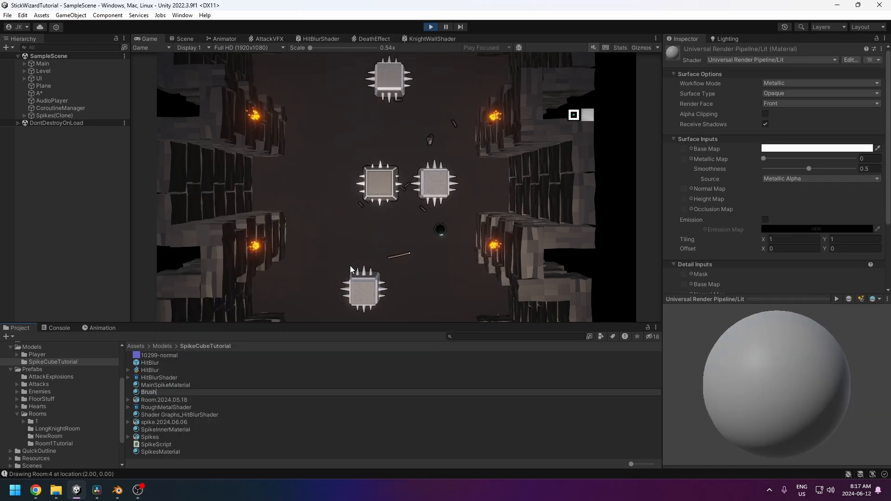
pyautogui.write('edMetalMaterial')
pyautogui.press('Return')
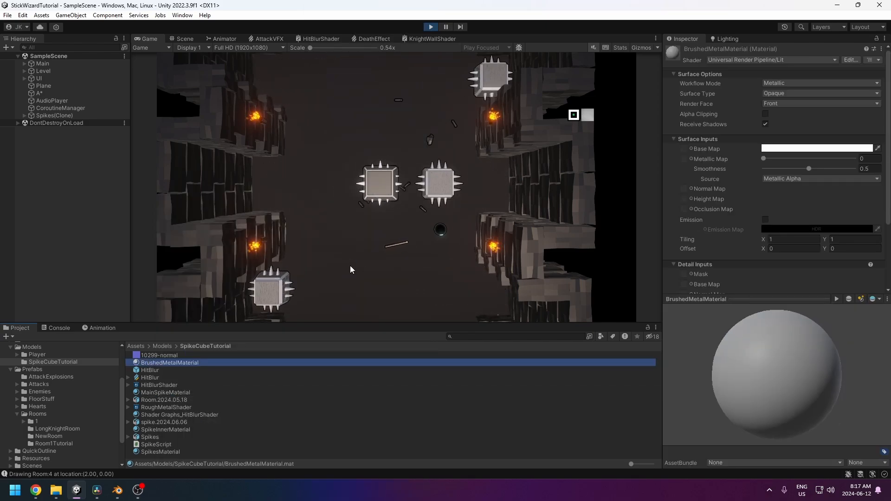
pyautogui.moveTo(160, 357); pyautogui.dragTo(684, 188)
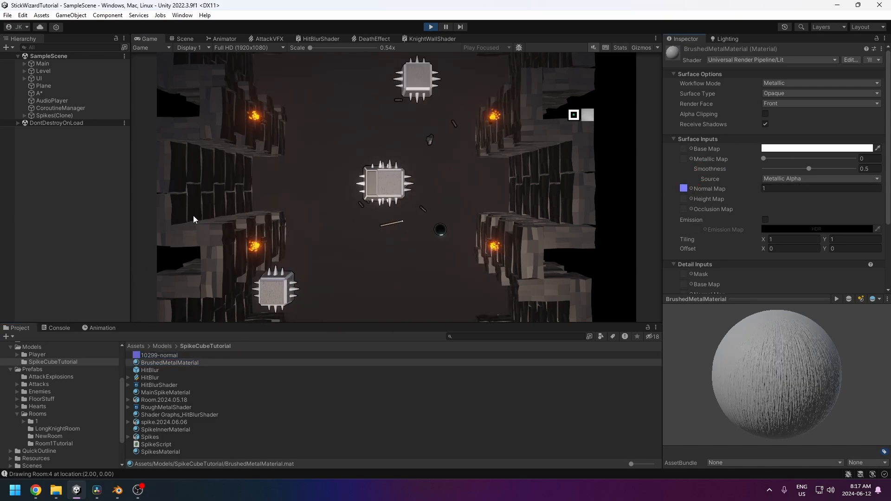
# Remap the Spikes model's ArmorMaterial slot to BrushedMetalMaterial in its import settings
pyautogui.click(52, 115)
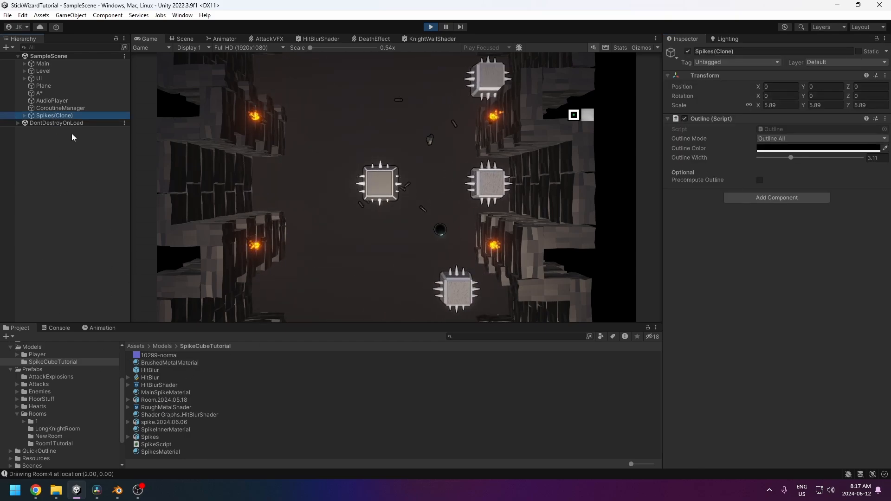
pyautogui.click(150, 437)
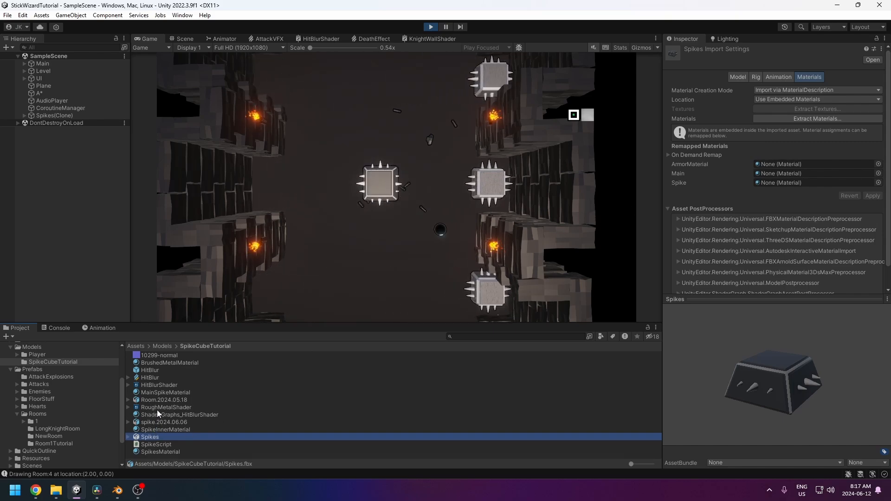
pyautogui.moveTo(169, 362)
pyautogui.mouseDown()
pyautogui.moveTo(788, 171)
pyautogui.moveTo(784, 164)
pyautogui.mouseUp()
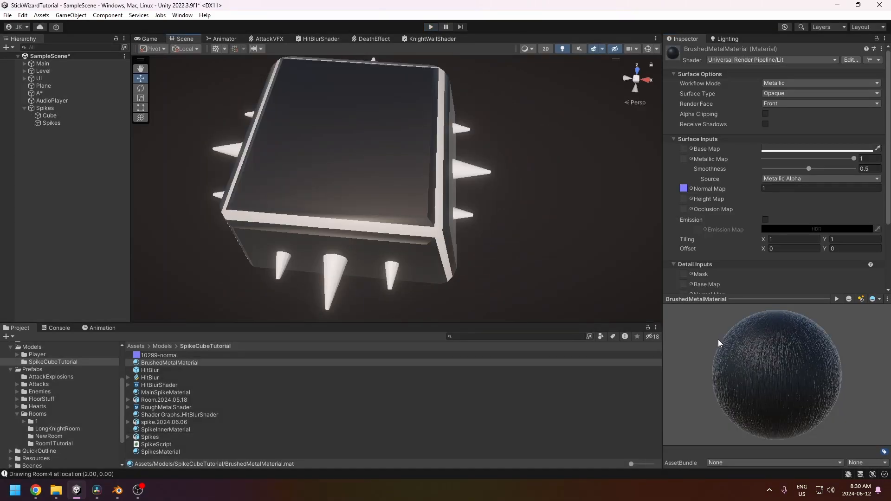
# Switch to Blender and unwrap all faces of the cube and spikes with Smart UV Project in the UV Editing workspace
pyautogui.click(117, 491)
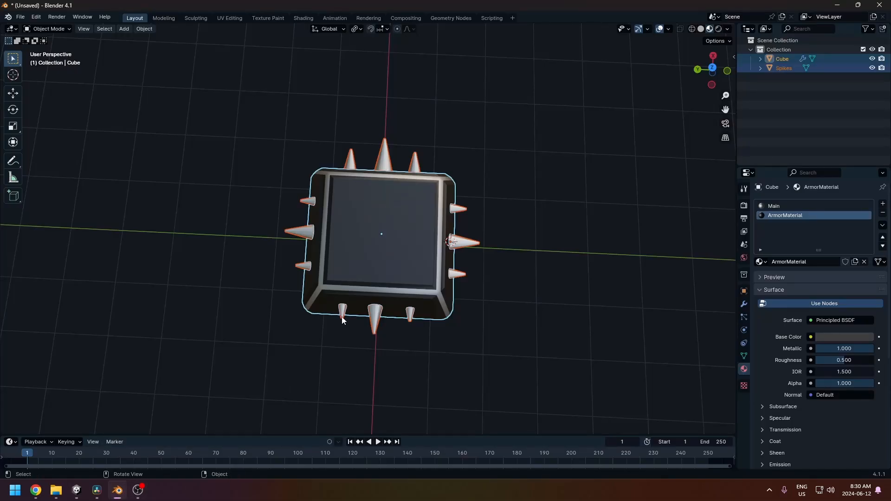
pyautogui.moveTo(471, 208); pyautogui.dragTo(417, 224, button='middle')
pyautogui.click(408, 225)
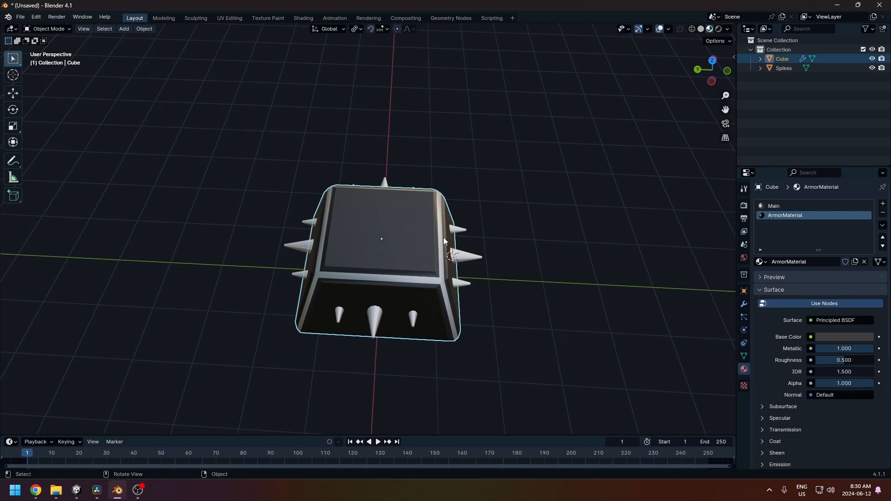
pyautogui.press('a')
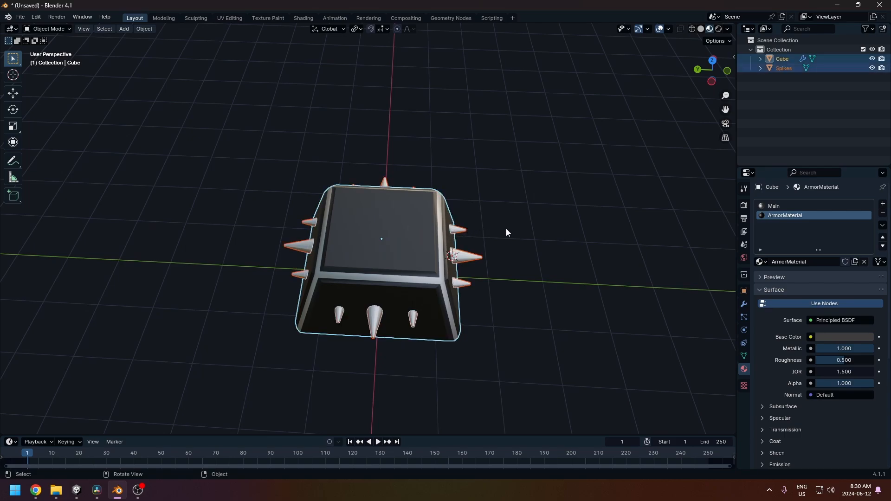
pyautogui.click(228, 18)
pyautogui.moveTo(631, 209); pyautogui.dragTo(588, 249, button='middle')
pyautogui.press('a')
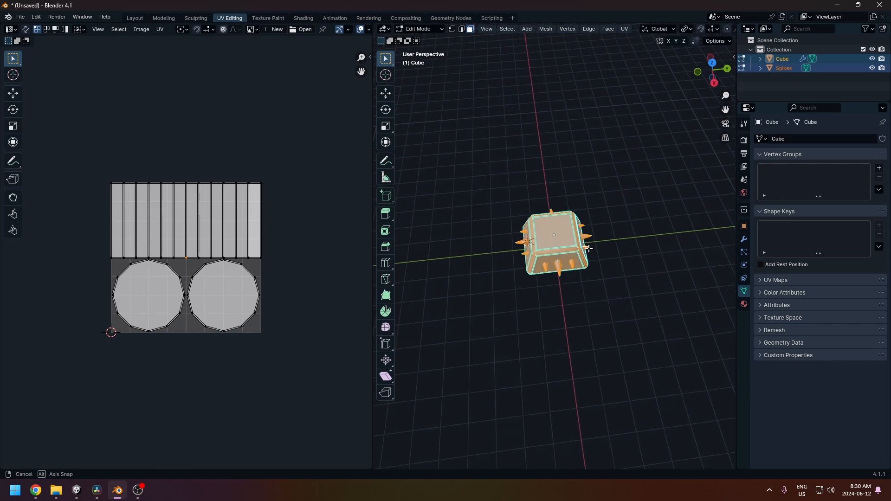
pyautogui.press('u')
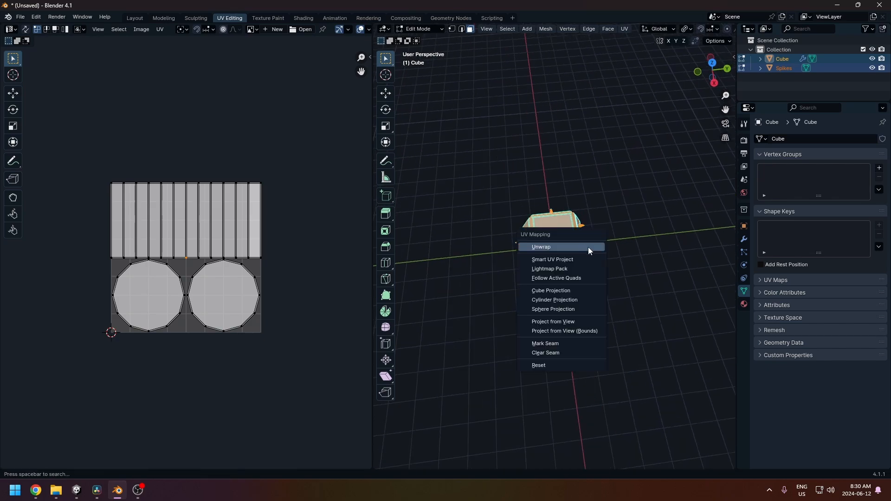
pyautogui.click(552, 257)
pyautogui.click(534, 341)
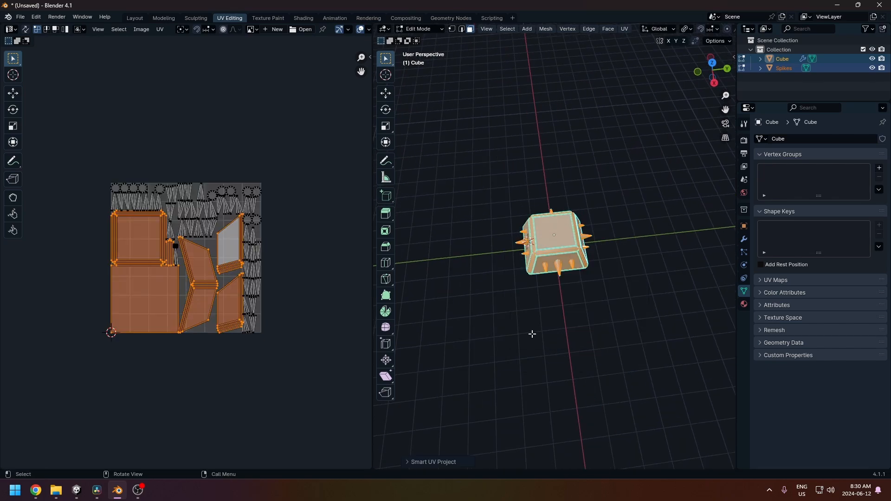
# Export the unwrapped model as FBX into the Downloads folder, overwriting Spikes.fbx
pyautogui.scroll(5, 452, 285)
pyautogui.moveTo(567, 293); pyautogui.dragTo(571, 243, button='middle')
pyautogui.moveTo(504, 269); pyautogui.dragTo(571, 276, button='middle')
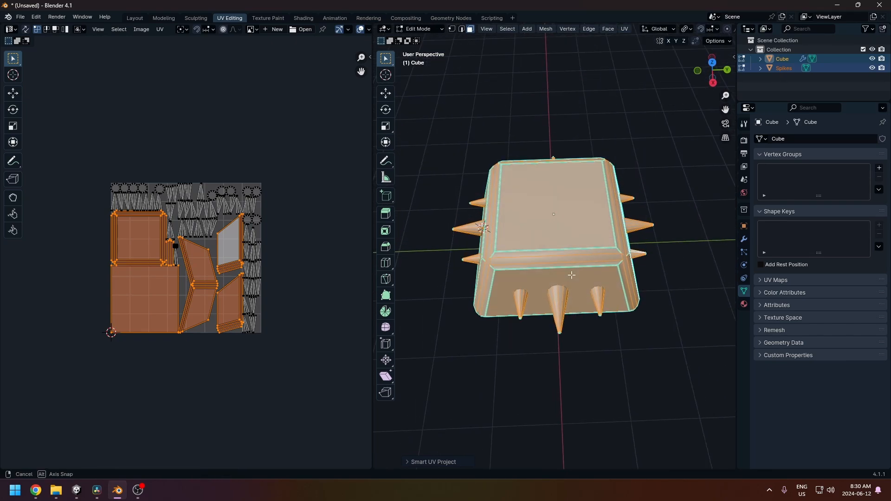
pyautogui.moveTo(556, 212); pyautogui.dragTo(611, 187, button='middle')
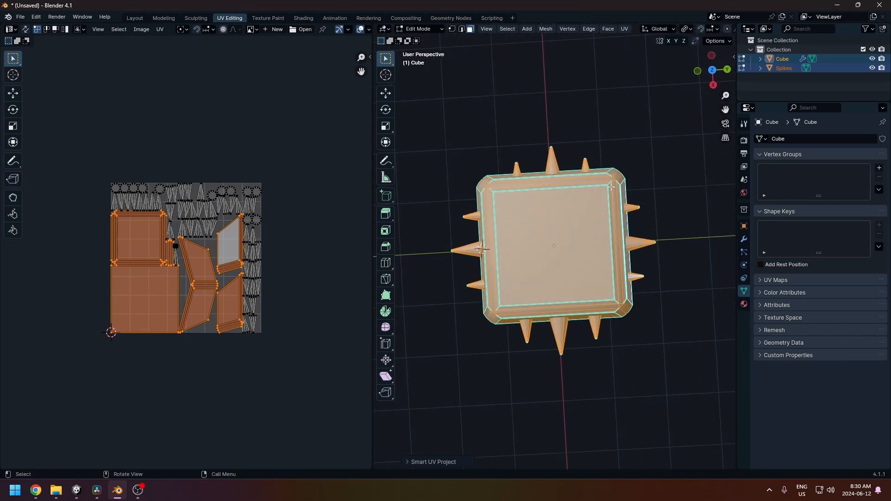
pyautogui.moveTo(619, 268); pyautogui.dragTo(622, 239, button='middle')
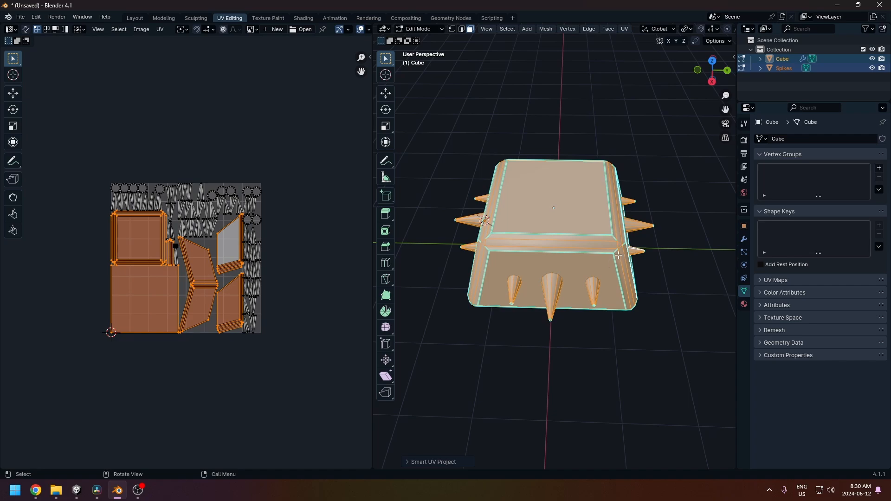
pyautogui.click(22, 20)
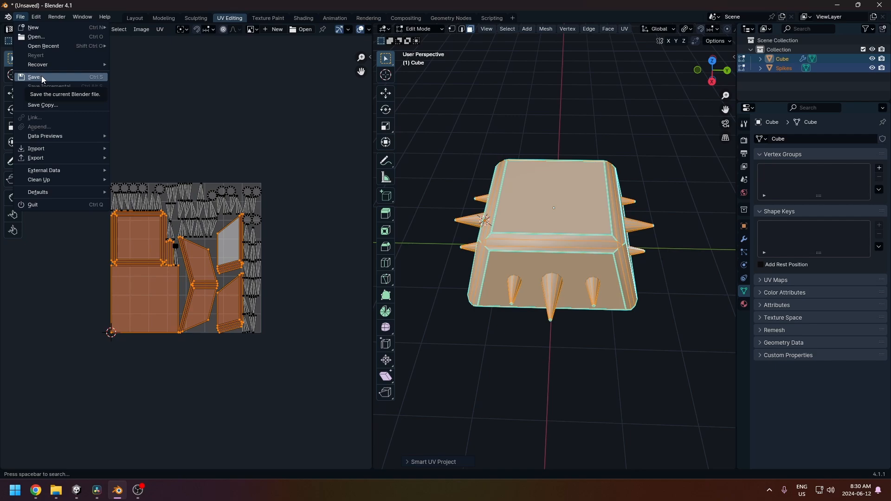
pyautogui.moveTo(55, 157)
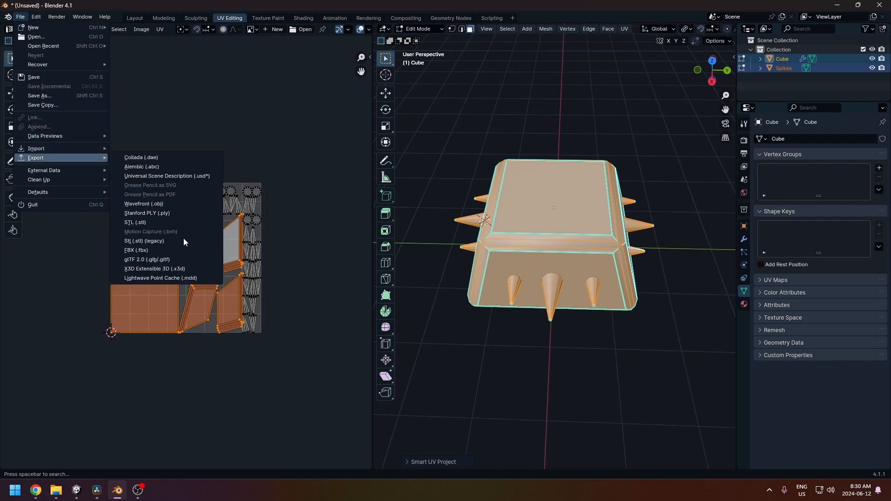
pyautogui.click(144, 250)
pyautogui.scroll(-5, 477, 308)
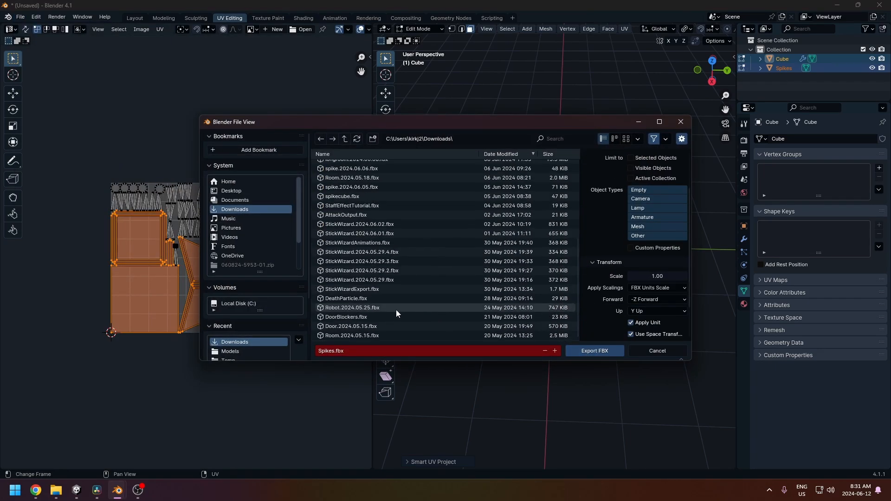
pyautogui.click(600, 350)
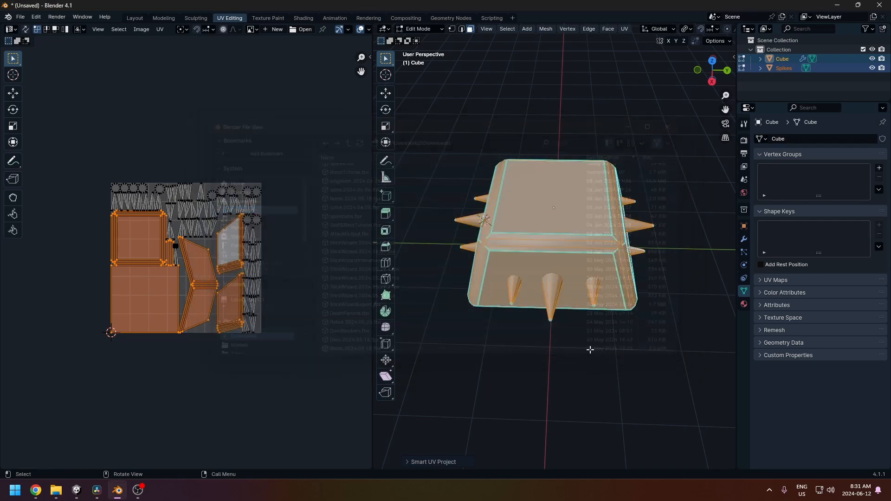
# Switch to Unity and delete the old Spikes.fbx asset from the SpikeCubeTutorial folder
pyautogui.click(80, 490)
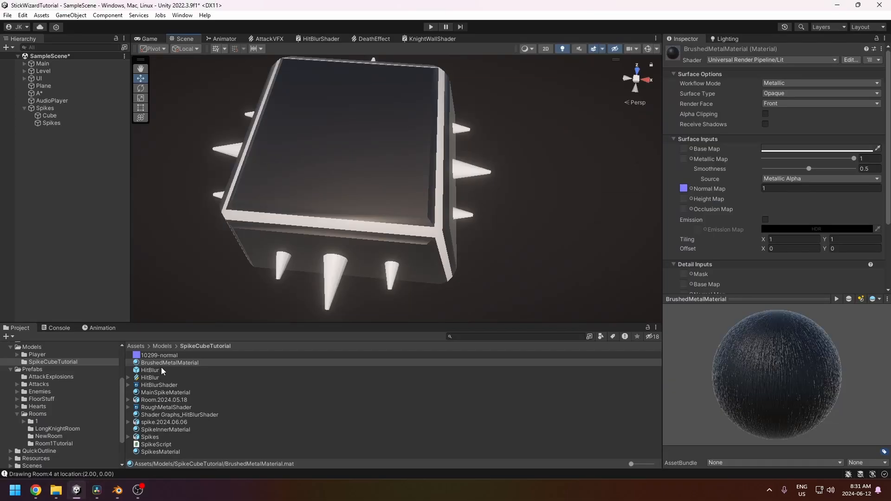
pyautogui.click(150, 437)
pyautogui.press('Delete')
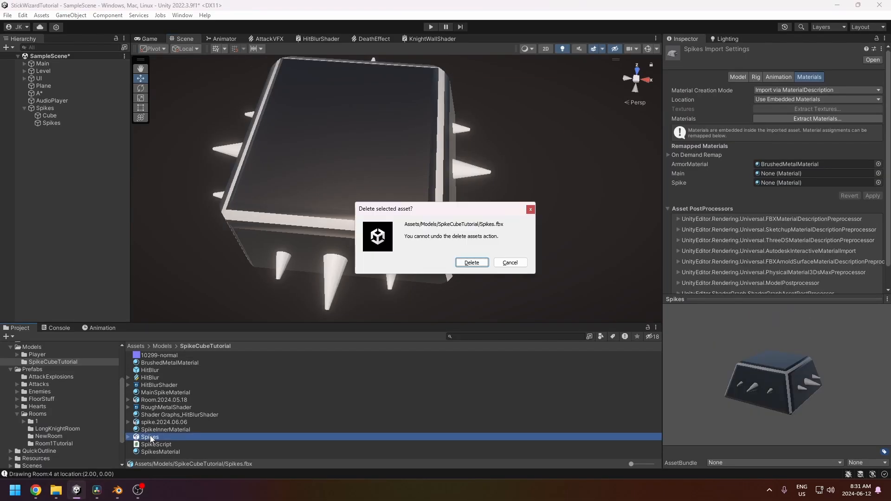
pyautogui.press('Return')
# Import the newly exported Spikes.fbx from the Downloads folder into Assets/Models/SpikeCubeTutorial
pyautogui.click(54, 491)
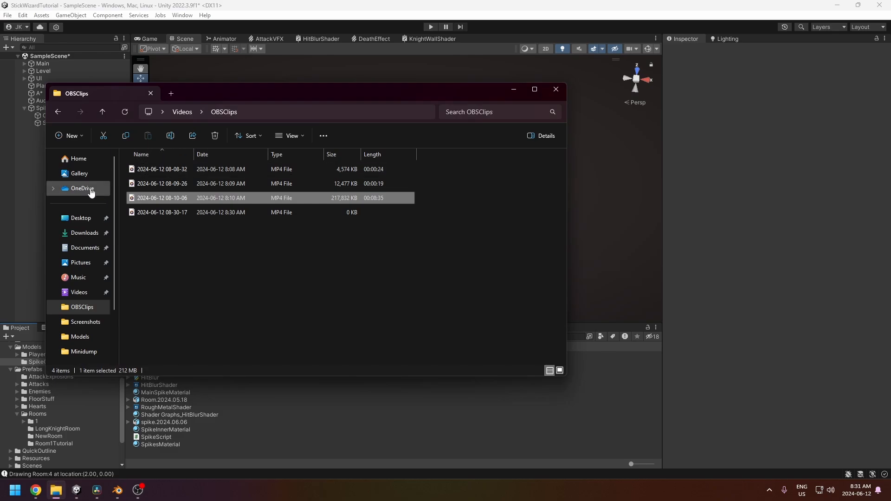
pyautogui.click(77, 233)
pyautogui.moveTo(139, 182); pyautogui.dragTo(170, 455)
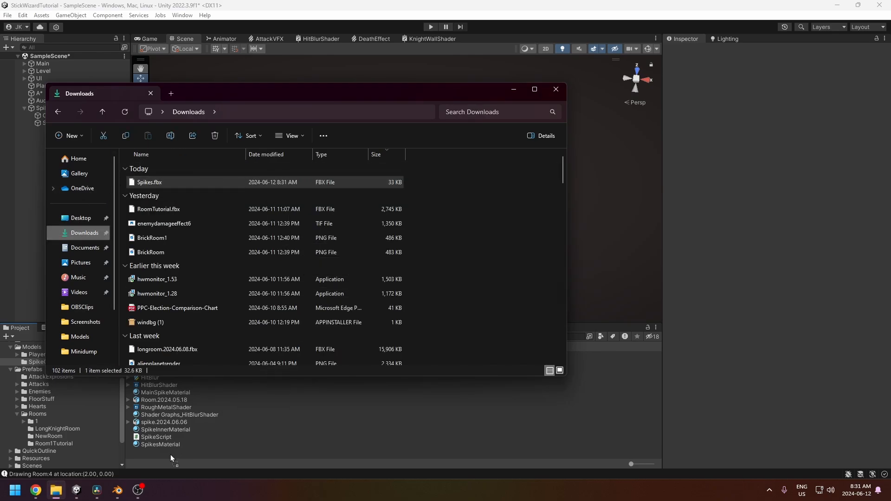
pyautogui.click(240, 451)
# Set the normal map strength of BrushedMetalMaterial to 0.2 and check the spike cube from above in the scene
pyautogui.moveTo(365, 179)
pyautogui.keyDown('alt'); pyautogui.mouseDown()
pyautogui.moveTo(364, 218)
pyautogui.moveTo(447, 121)
pyautogui.mouseUp(); pyautogui.keyUp('alt')
pyautogui.scroll(-5, 404, 232)
pyautogui.click(170, 363)
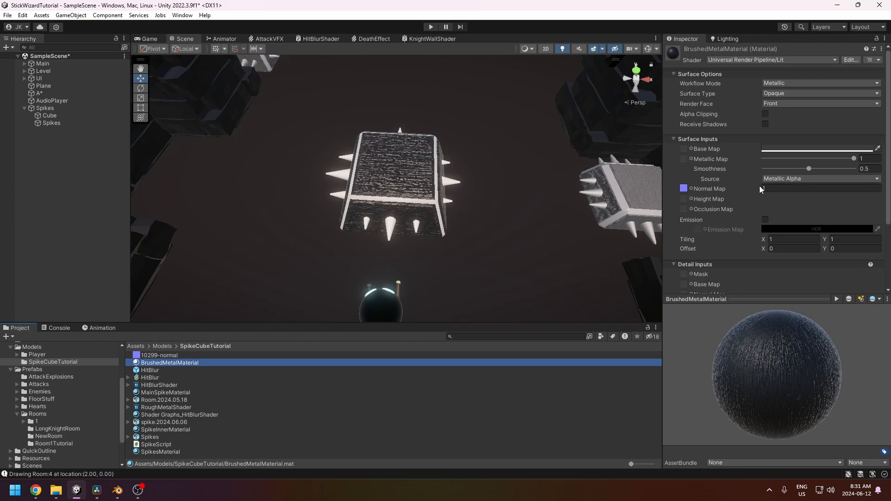
pyautogui.click(772, 189)
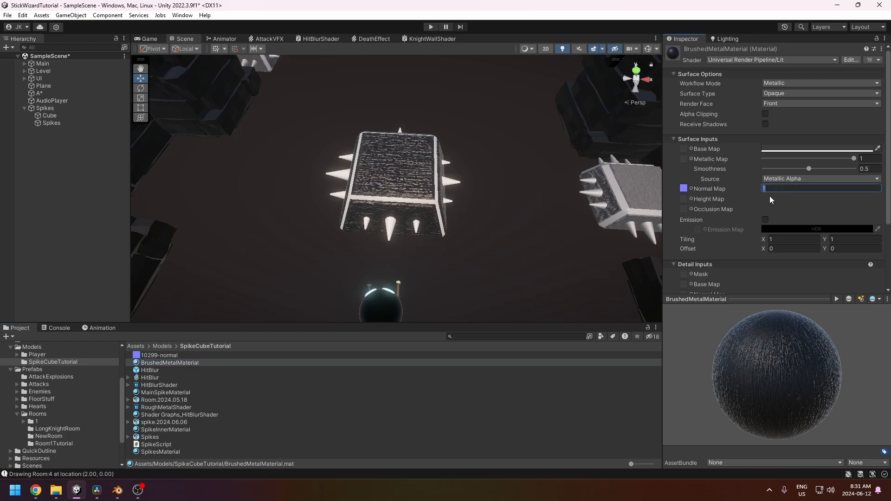
pyautogui.write('.2')
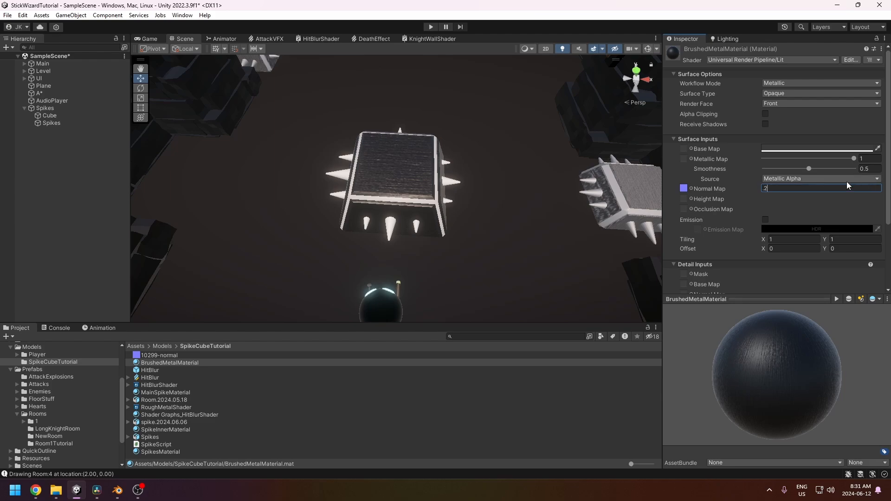
pyautogui.keyDown('alt'); pyautogui.moveTo(518, 117); pyautogui.dragTo(520, 207); pyautogui.keyUp('alt')
pyautogui.scroll(-4, 521, 207)
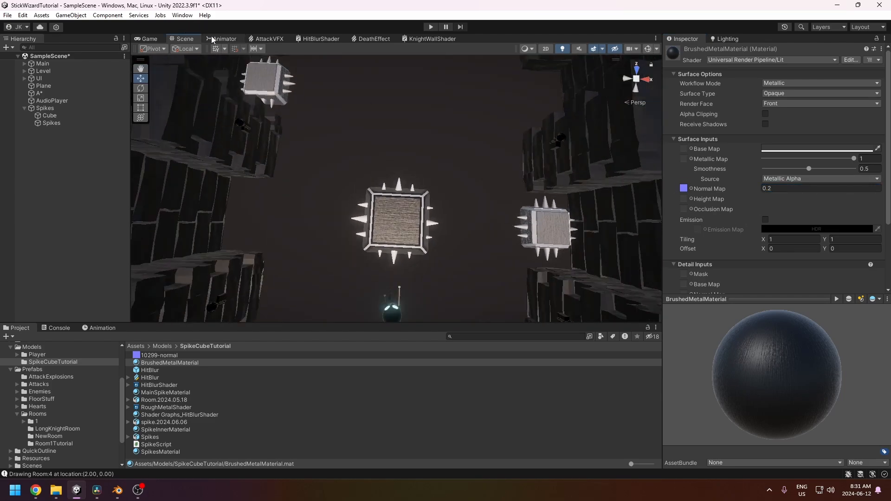
# Set BrushedMetalMaterial's base map colour to grey and its smoothness to 0.142 while judging the result in the game view
pyautogui.click(147, 39)
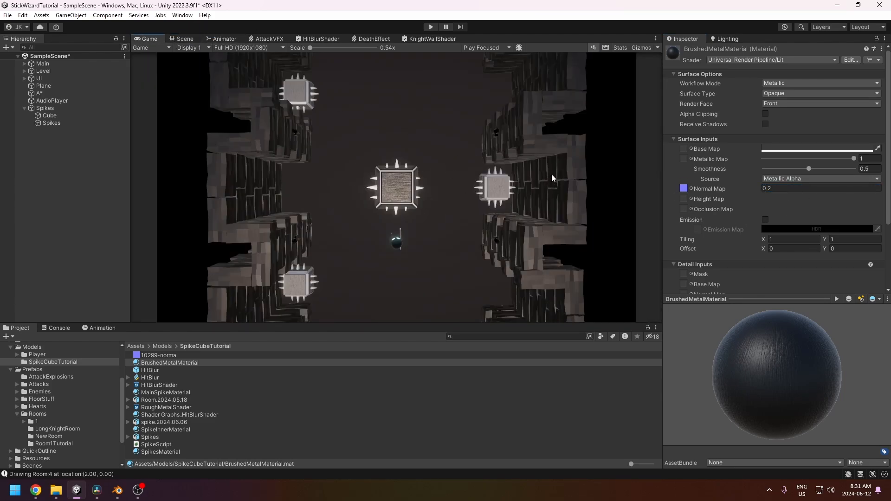
pyautogui.click(787, 150)
pyautogui.moveTo(806, 219); pyautogui.dragTo(800, 220)
pyautogui.click(881, 140)
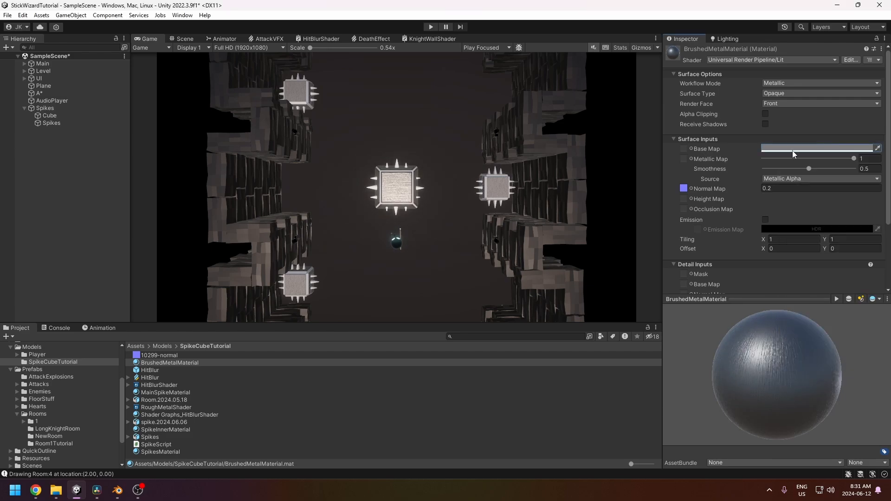
pyautogui.moveTo(795, 168); pyautogui.dragTo(778, 170)
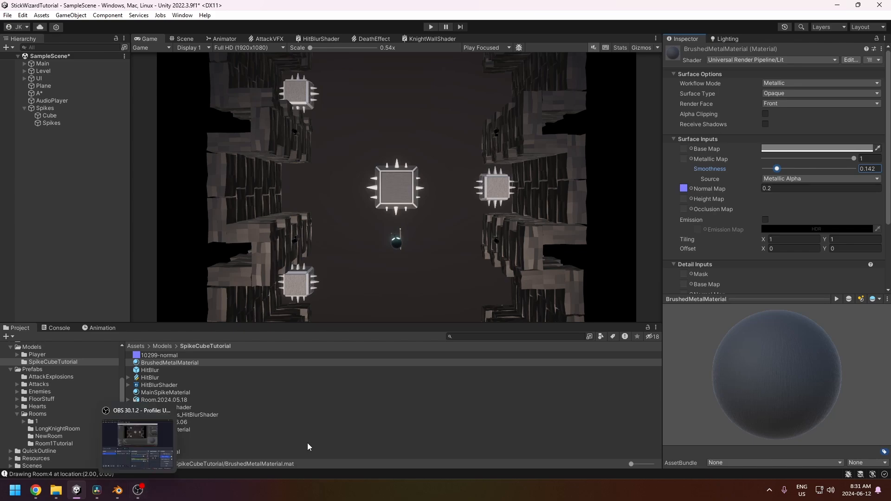
# In Blender, rotate the UV island of the cube's top face by about -90 degrees, then return to Unity
pyautogui.click(117, 490)
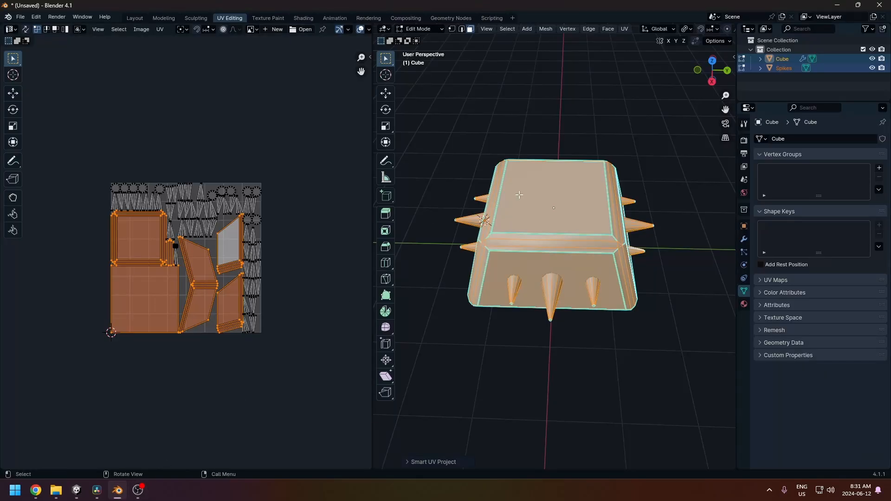
pyautogui.click(548, 191)
pyautogui.moveTo(457, 163); pyautogui.dragTo(459, 200, button='middle')
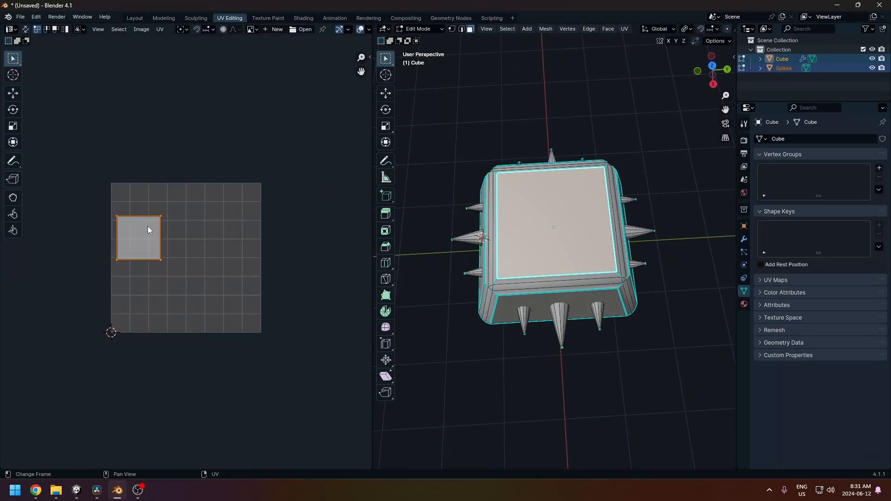
pyautogui.moveTo(548, 198); pyautogui.dragTo(488, 239, button='middle')
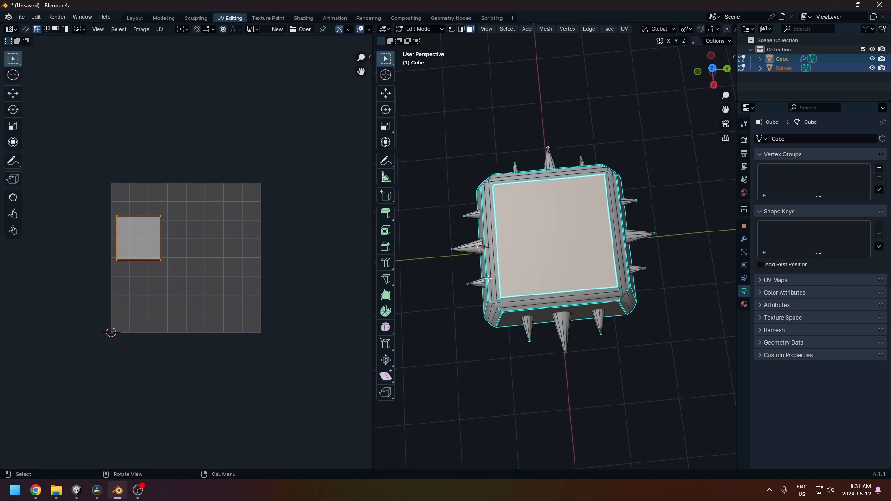
pyautogui.press('r')
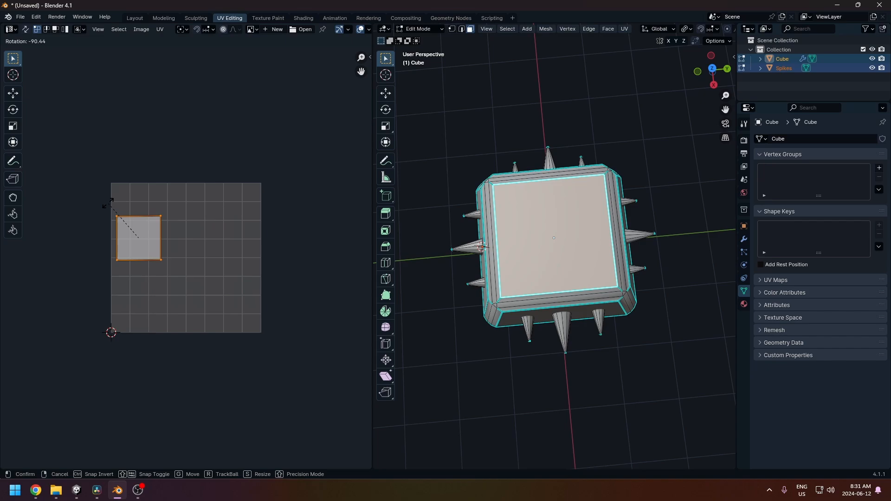
pyautogui.click(108, 204)
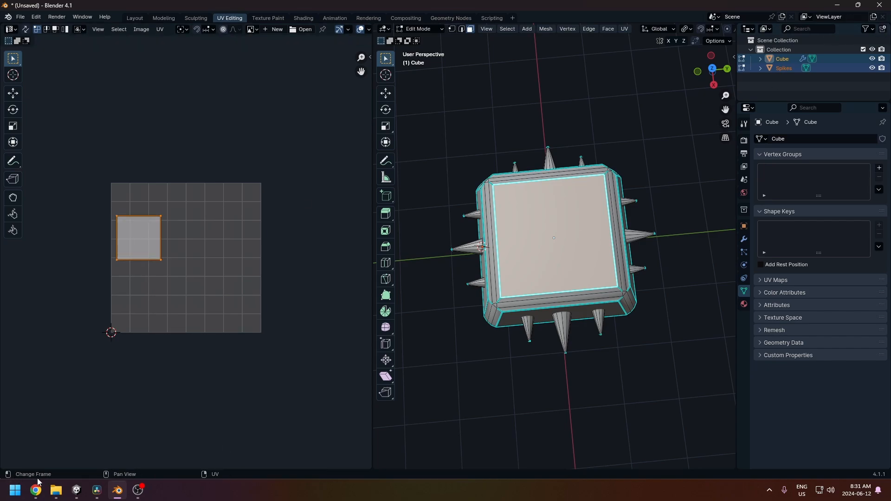
pyautogui.click(77, 489)
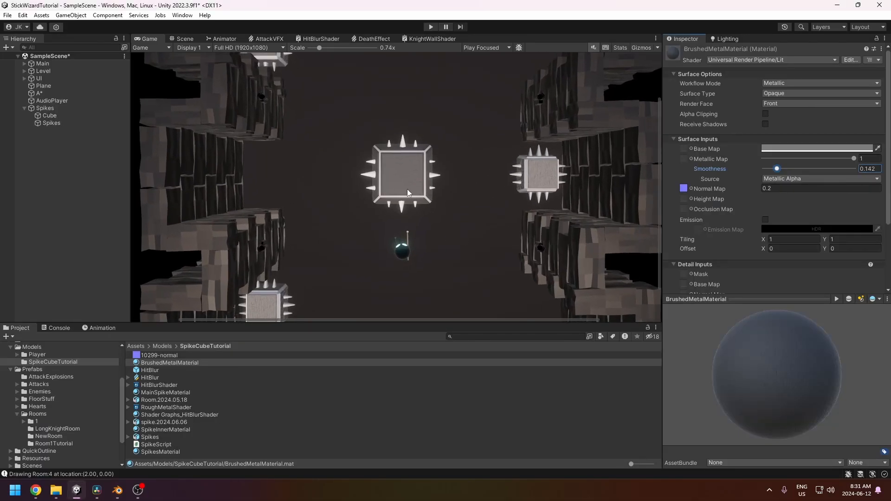
pyautogui.scroll(-3, 405, 223)
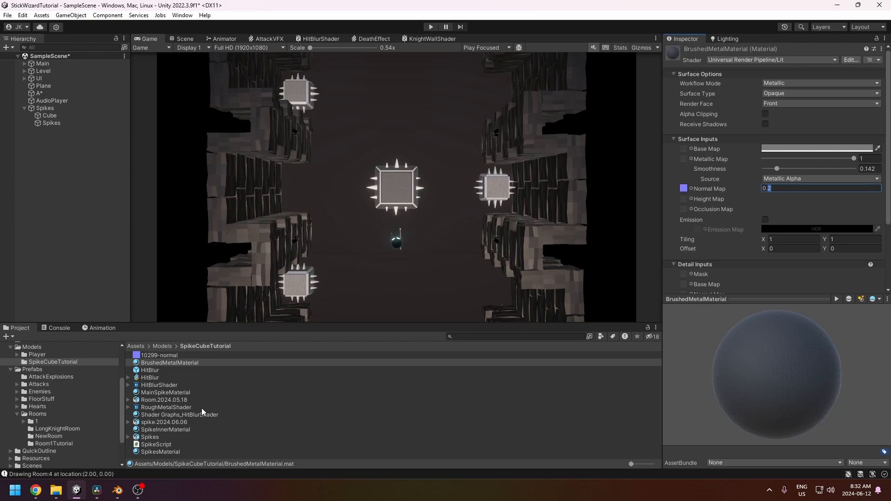
# Delete the Simple Noise and Normal From Height nodes from the RoughMetalShader graph and inspect the remaining texture sample nodes
pyautogui.doubleClick(159, 408)
pyautogui.moveTo(527, 140); pyautogui.dragTo(376, 180)
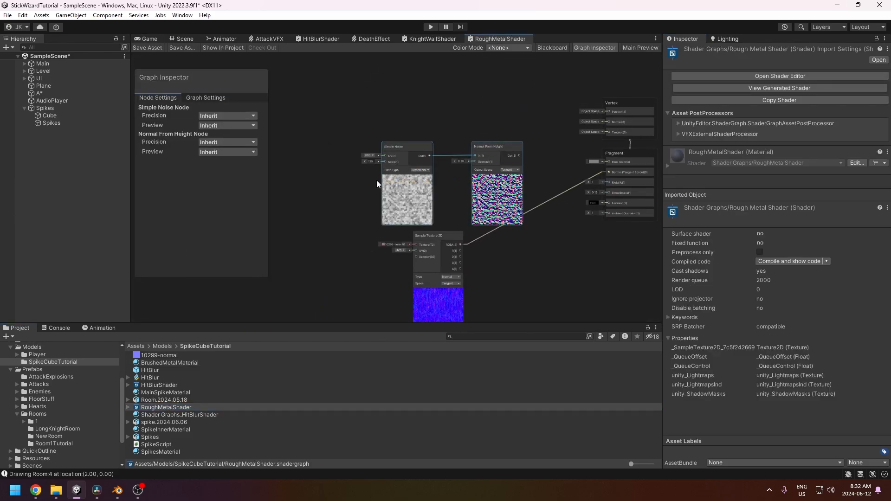
pyautogui.press('Delete')
pyautogui.moveTo(496, 313); pyautogui.dragTo(478, 257, button='middle')
pyautogui.scroll(5, 424, 251)
pyautogui.moveTo(340, 190); pyautogui.dragTo(379, 212, button='middle')
pyautogui.moveTo(619, 169); pyautogui.dragTo(402, 232, button='middle')
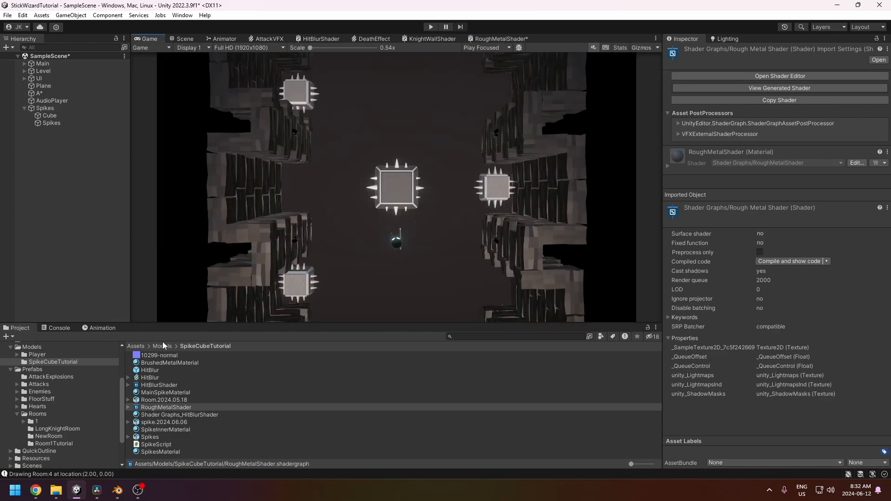
# Assign BrushedMetalMaterial to material Element 1 of the cube in Spike1 (1)
pyautogui.click(160, 362)
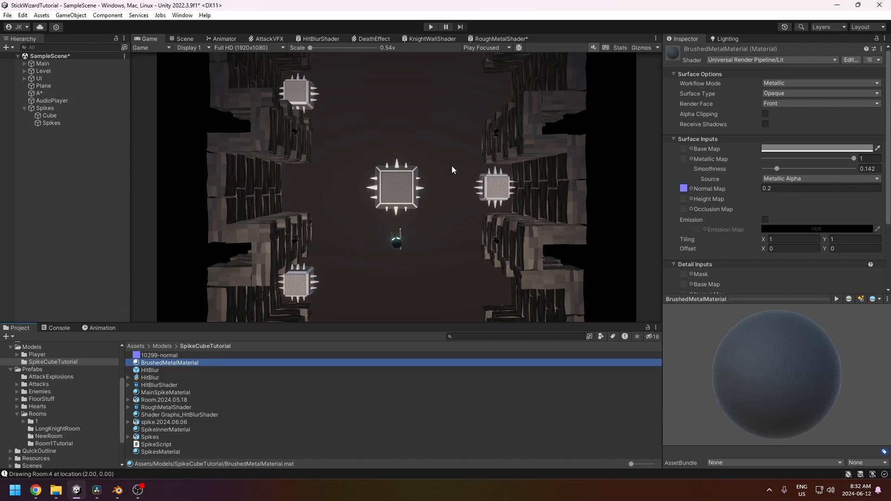
pyautogui.click(302, 92)
pyautogui.click(182, 39)
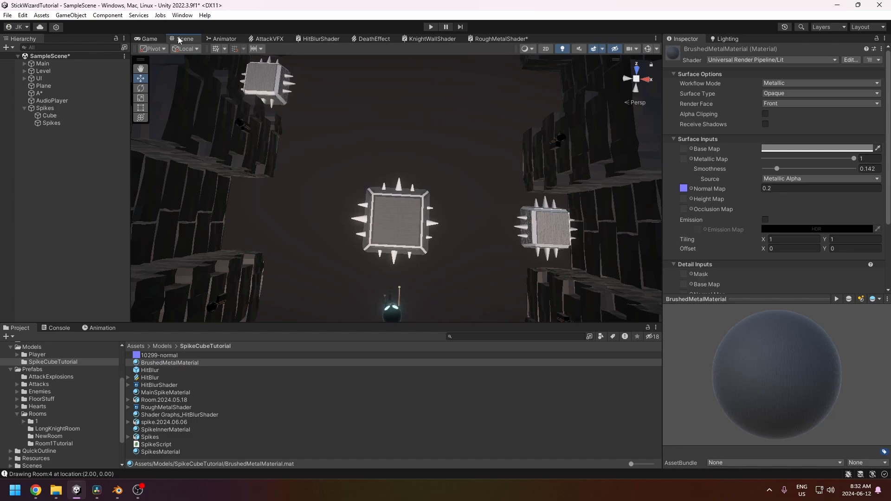
pyautogui.click(273, 83)
pyautogui.scroll(-3, 526, 246)
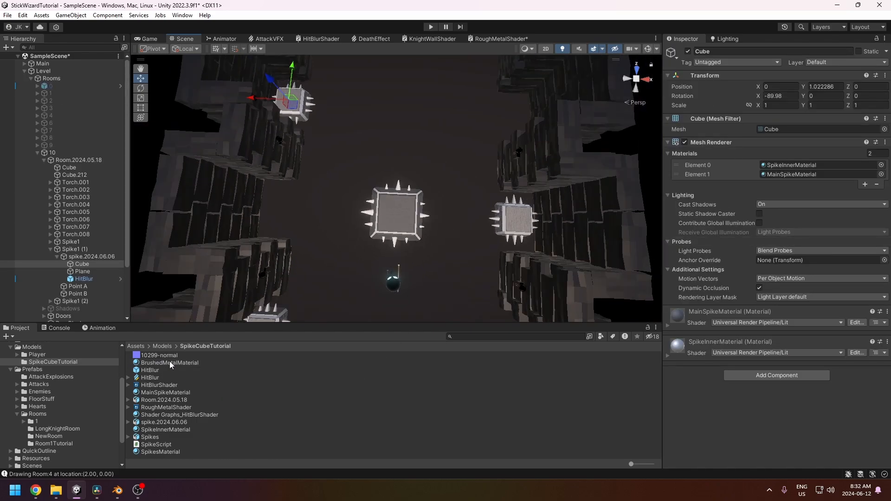
pyautogui.moveTo(170, 365)
pyautogui.mouseDown()
pyautogui.moveTo(750, 243)
pyautogui.moveTo(799, 177)
pyautogui.mouseUp()
pyautogui.moveTo(284, 251); pyautogui.dragTo(305, 198, button='middle')
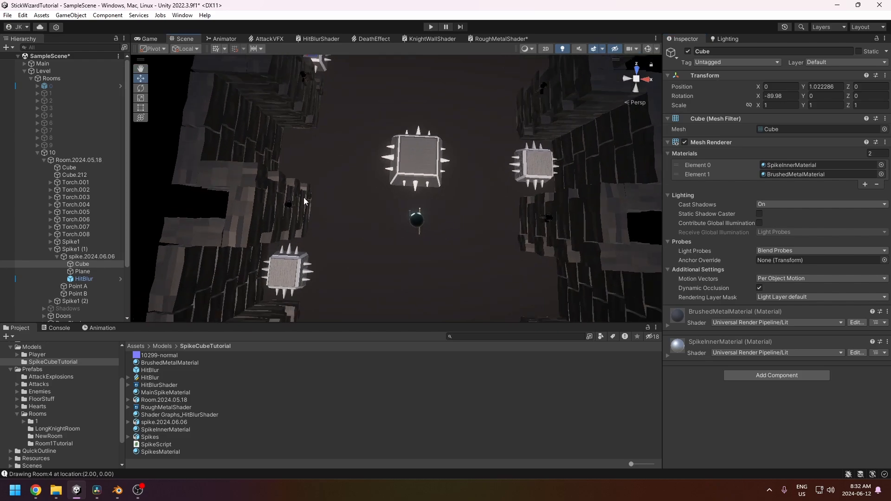
# Assign BrushedMetalMaterial to material Element 1 of both cubes in Spike1 and Spike1 (2) together
pyautogui.click(535, 163)
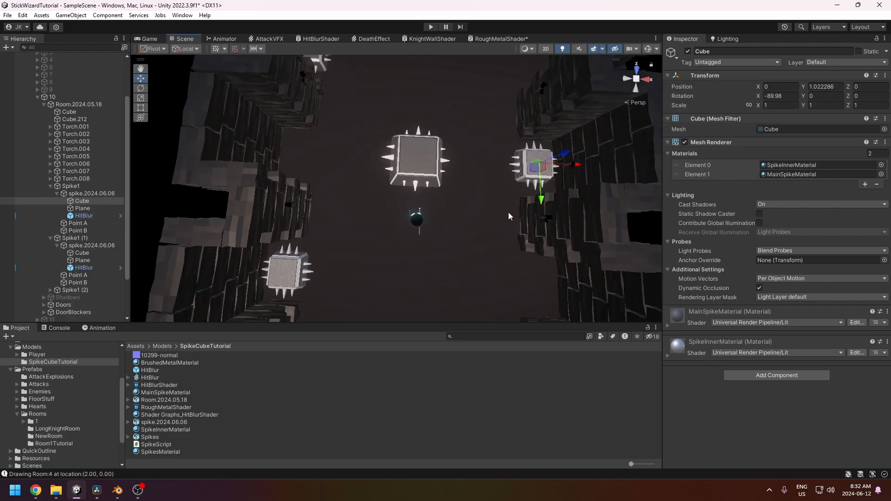
pyautogui.keyDown('shift'); pyautogui.click(297, 263); pyautogui.keyUp('shift')
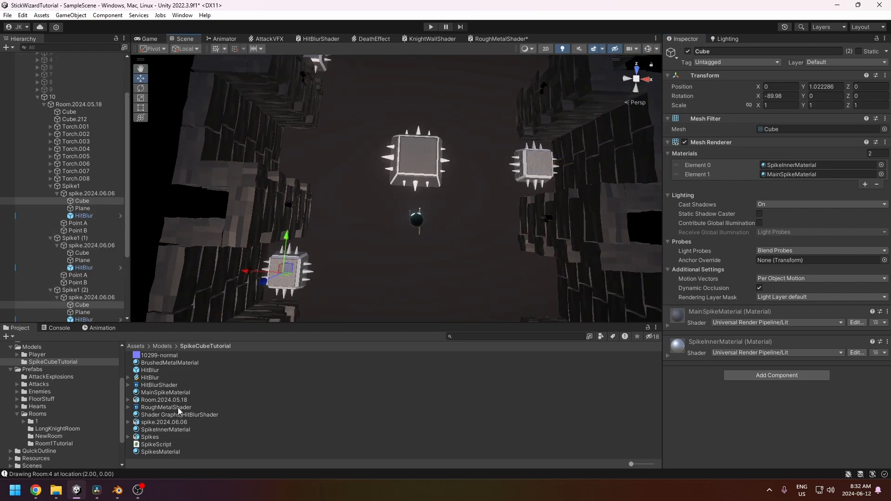
pyautogui.moveTo(168, 363); pyautogui.dragTo(196, 357)
pyautogui.moveTo(809, 167); pyautogui.dragTo(795, 175)
pyautogui.moveTo(541, 199)
pyautogui.mouseDown(button='right')
pyautogui.moveTo(519, 238)
pyautogui.moveTo(466, 230)
pyautogui.moveTo(472, 218)
pyautogui.mouseUp(button='right')
pyautogui.scroll(10, 488, 225)
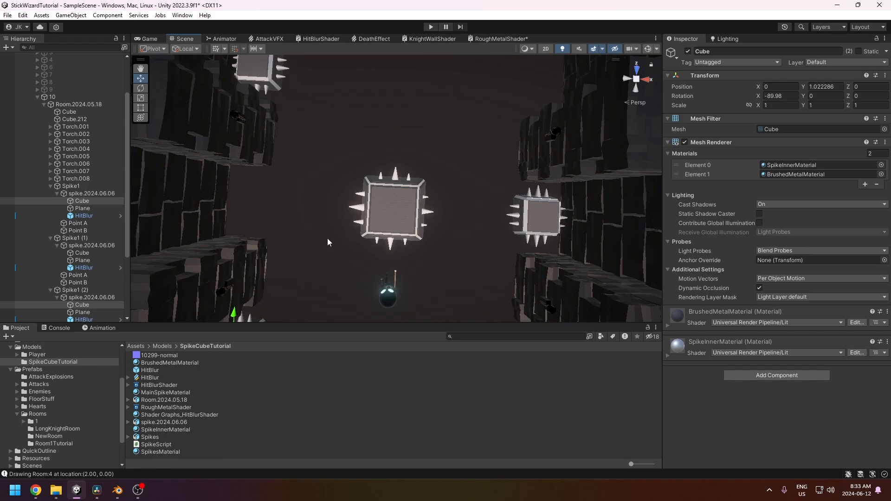
# Collapse room 10 in the hierarchy and add a Box Collider to the parent Spikes object
pyautogui.click(50, 186)
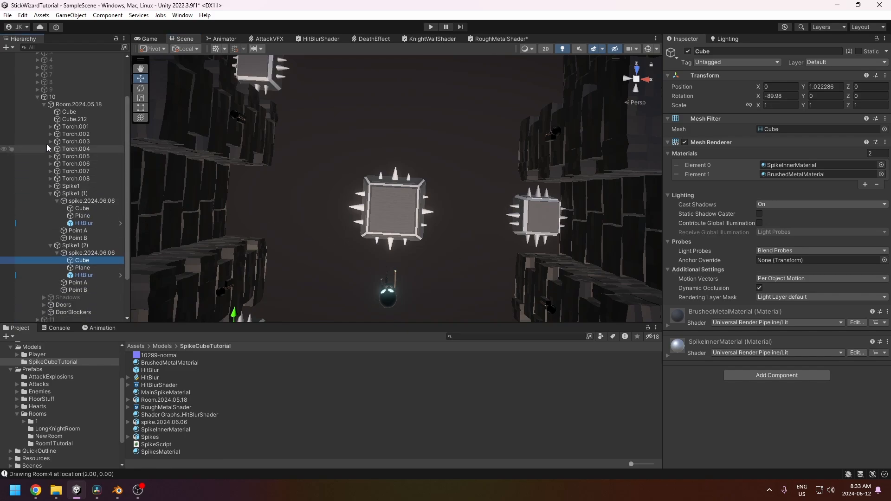
pyautogui.click(38, 97)
pyautogui.click(46, 214)
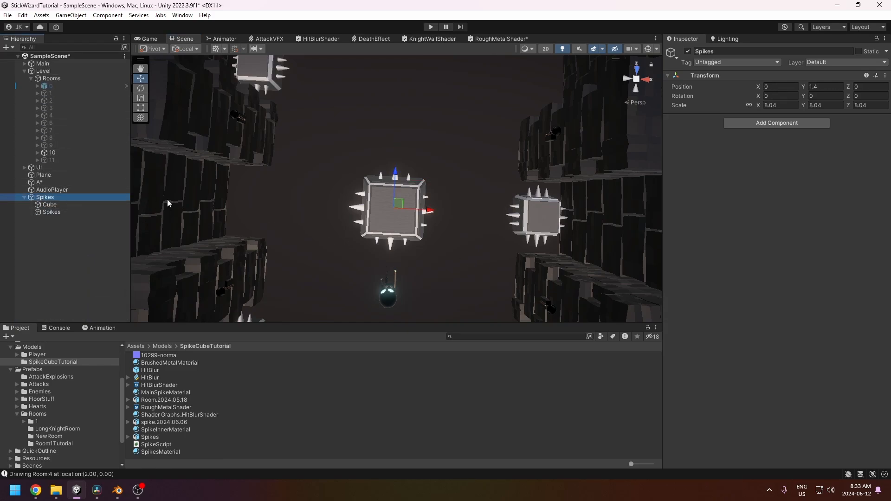
pyautogui.click(775, 121)
pyautogui.press('Return')
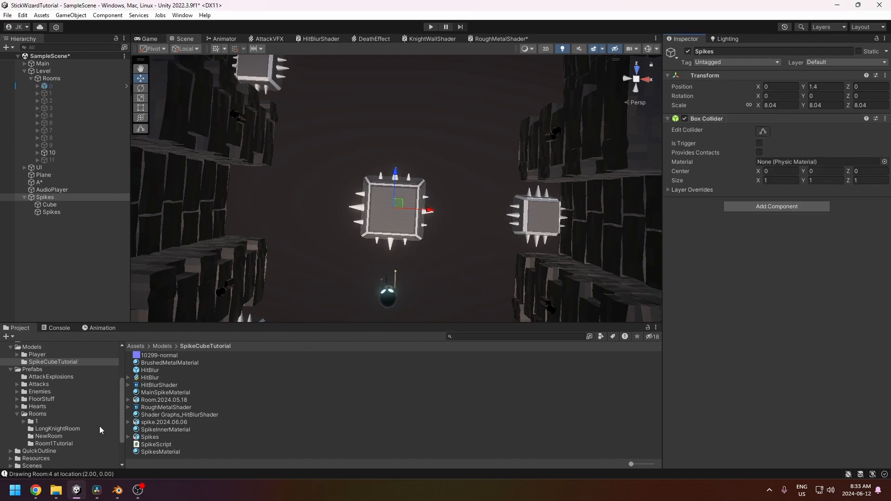
# Find the Outline script in the project and add it to Spikes with a black outline colour and a width of 2.84
pyautogui.click(523, 336)
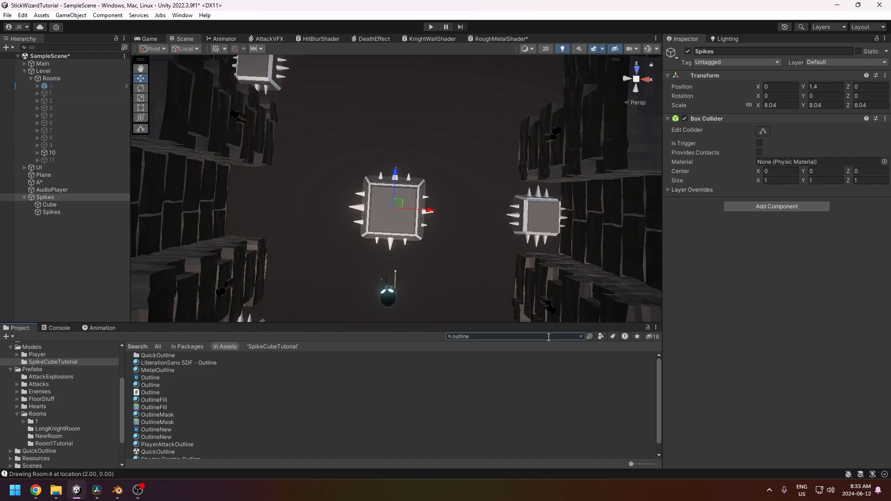
pyautogui.moveTo(158, 394); pyautogui.dragTo(761, 209)
pyautogui.click(788, 232)
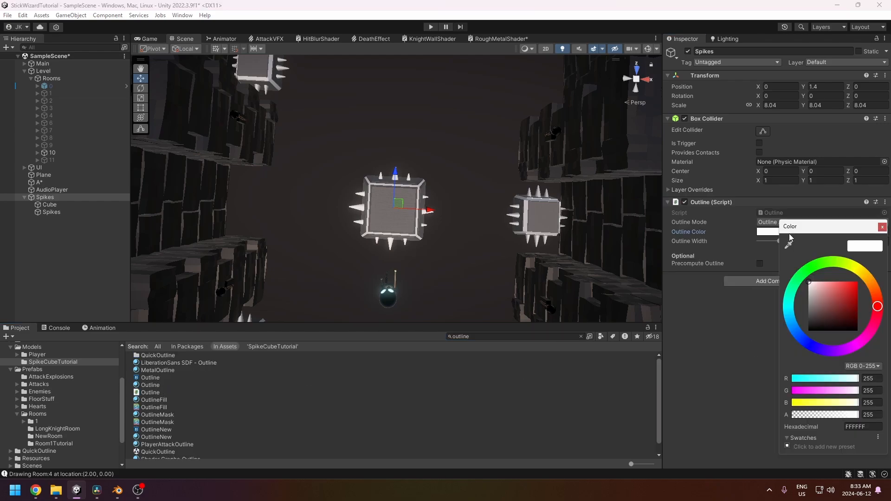
pyautogui.click(826, 289)
pyautogui.moveTo(829, 290); pyautogui.dragTo(833, 331)
pyautogui.click(882, 227)
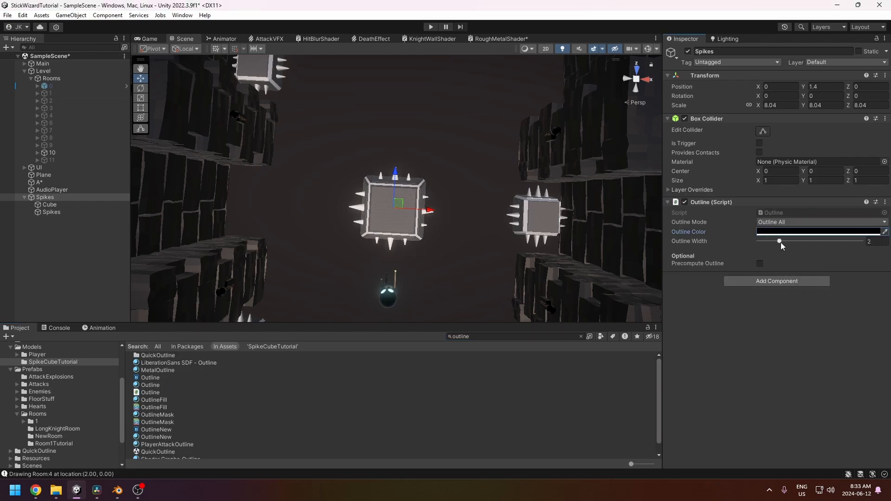
pyautogui.moveTo(779, 241); pyautogui.dragTo(789, 241)
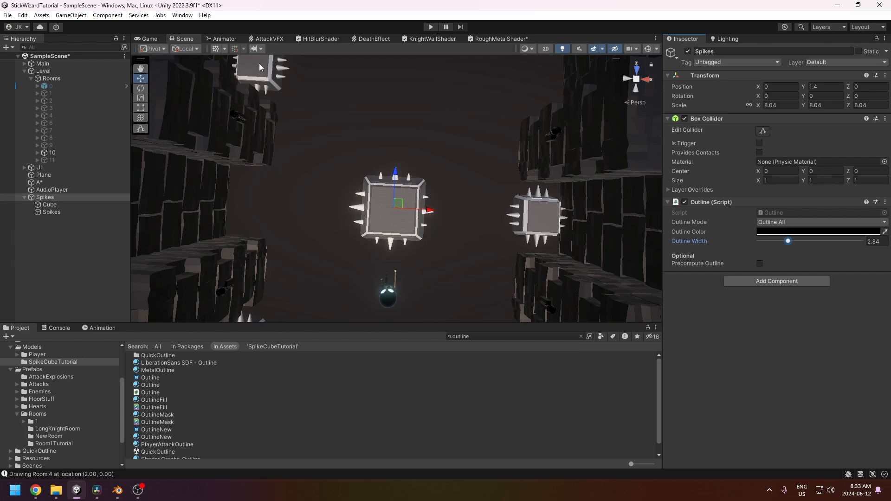
# Attach SpikeScript from the SpikeCubeTutorial folder to the Spikes object
pyautogui.moveTo(413, 186); pyautogui.dragTo(457, 238, button='right')
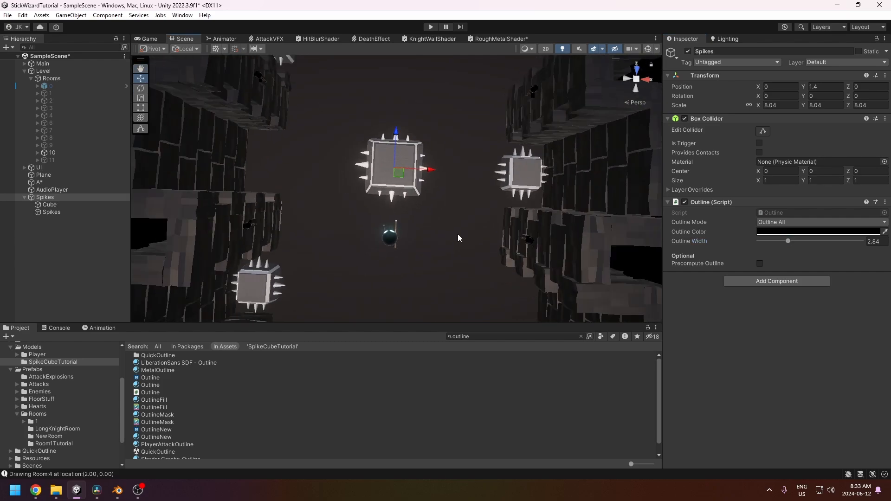
pyautogui.moveTo(438, 189); pyautogui.dragTo(526, 177, button='right')
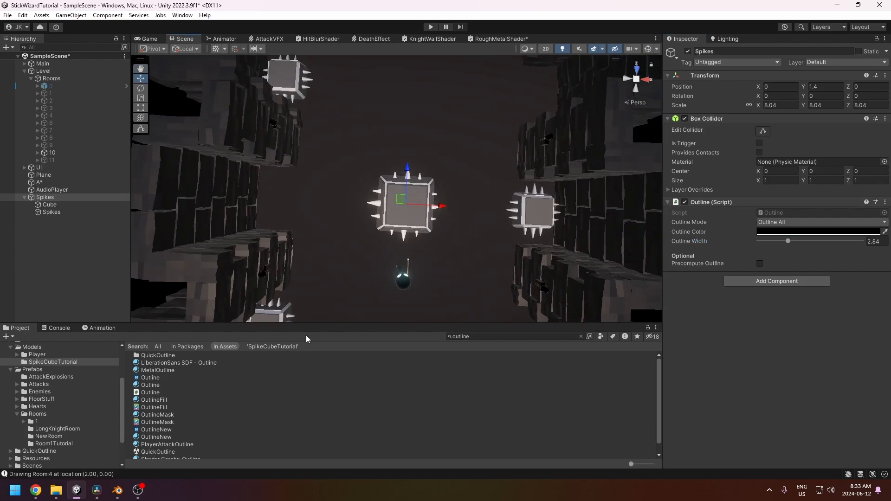
pyautogui.scroll(-1, 144, 408)
pyautogui.click(52, 361)
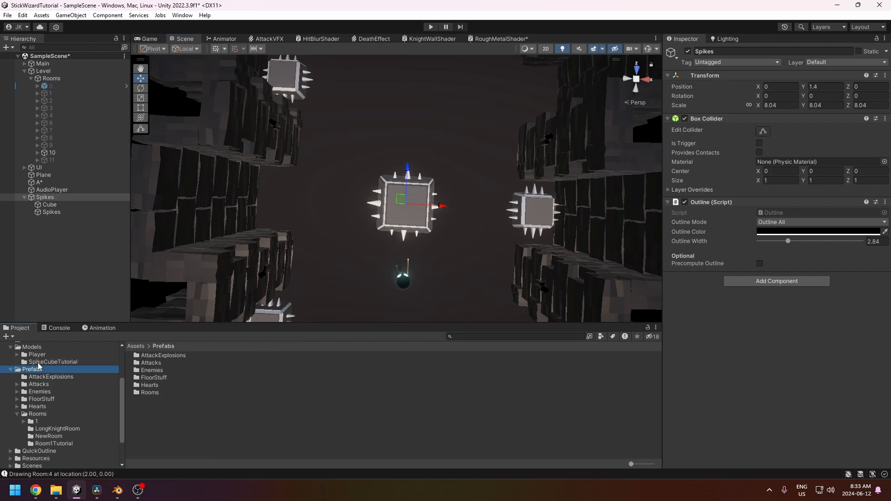
pyautogui.moveTo(155, 444); pyautogui.dragTo(714, 303)
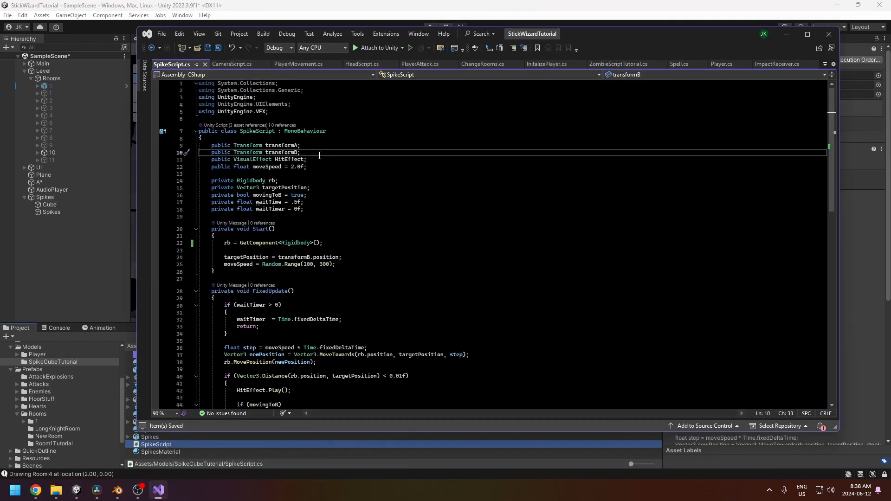
# Examine the public transformA and transformB declarations in SpikeScript.cs
pyautogui.click(300, 146)
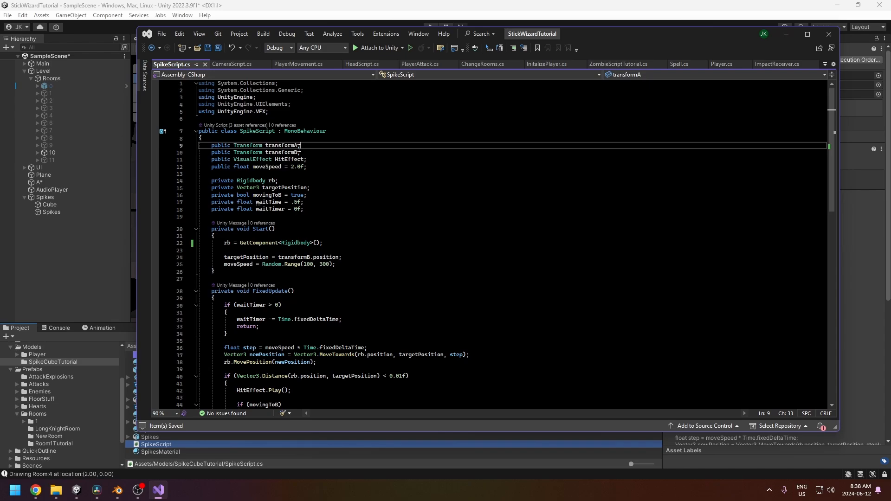
pyautogui.doubleClick(225, 146)
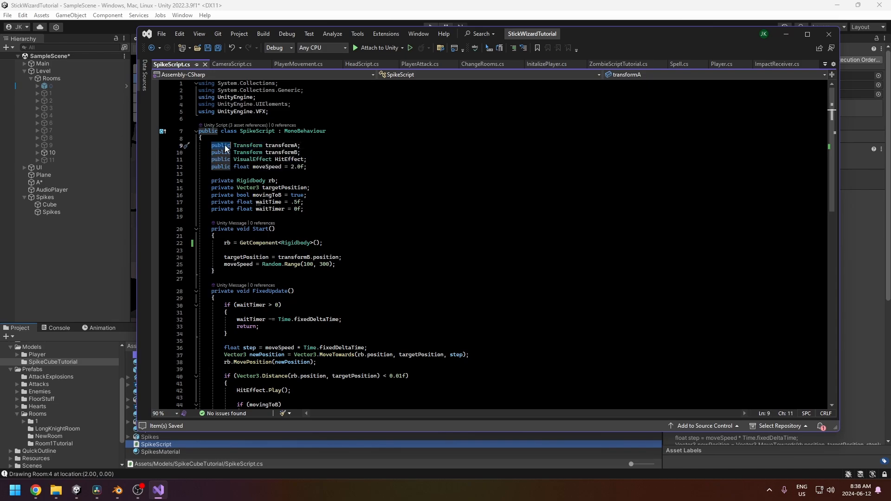
pyautogui.click(282, 147)
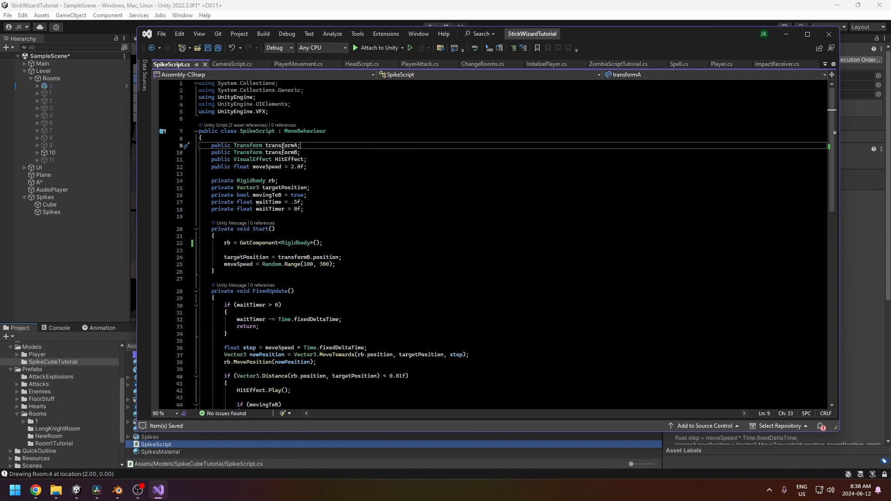
pyautogui.doubleClick(282, 146)
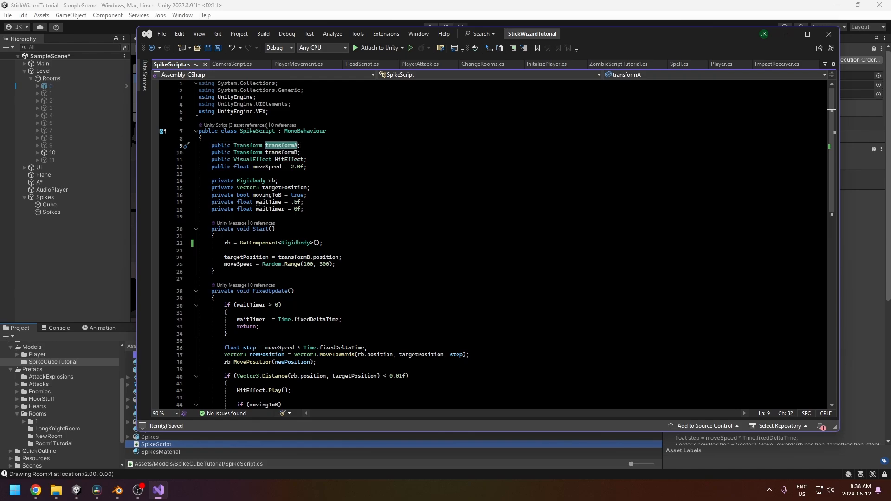
pyautogui.doubleClick(281, 152)
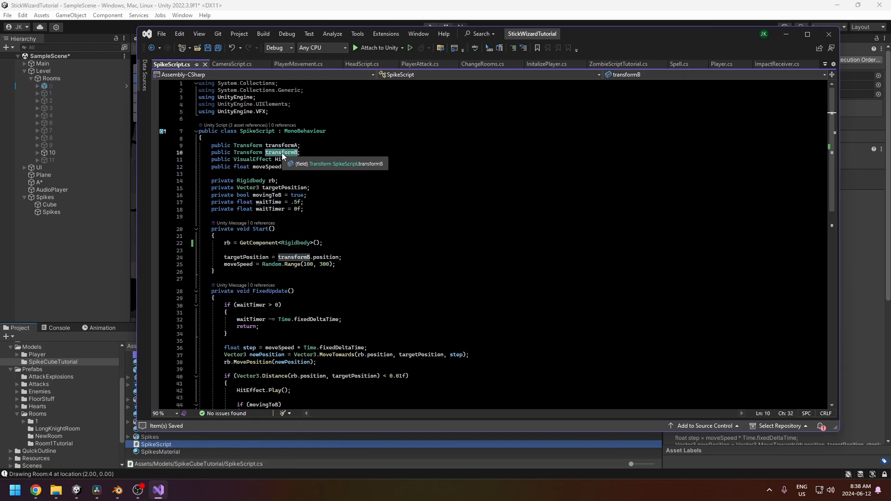
# Examine the existing Spike1 (1) trap in room 10 in Unity, including its script settings and its Point A and Point B endpoints
pyautogui.click(785, 37)
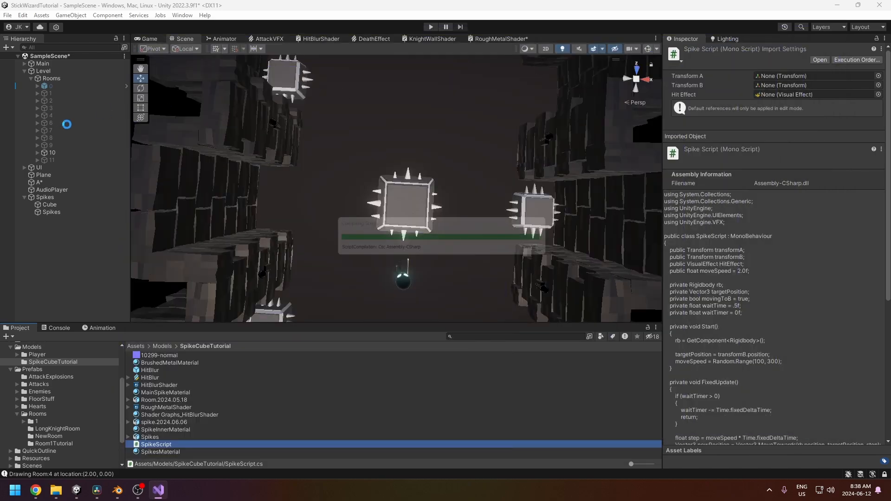
pyautogui.click(37, 153)
pyautogui.scroll(-5, 65, 208)
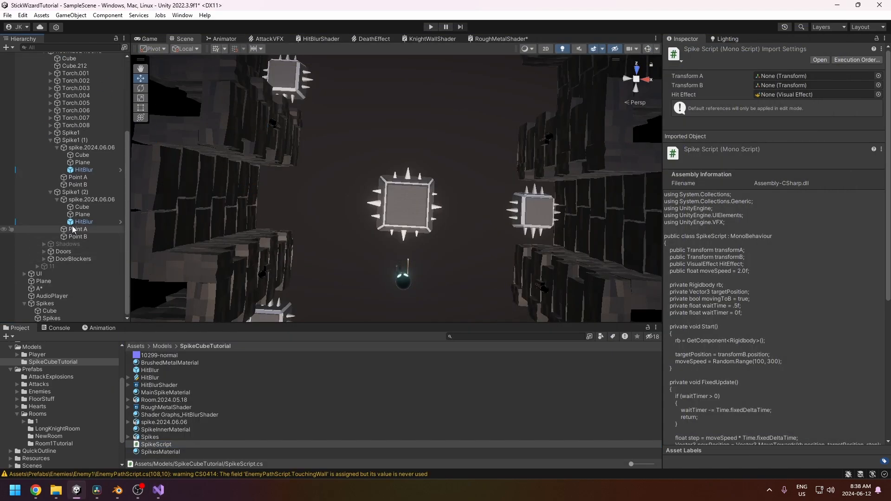
pyautogui.click(80, 148)
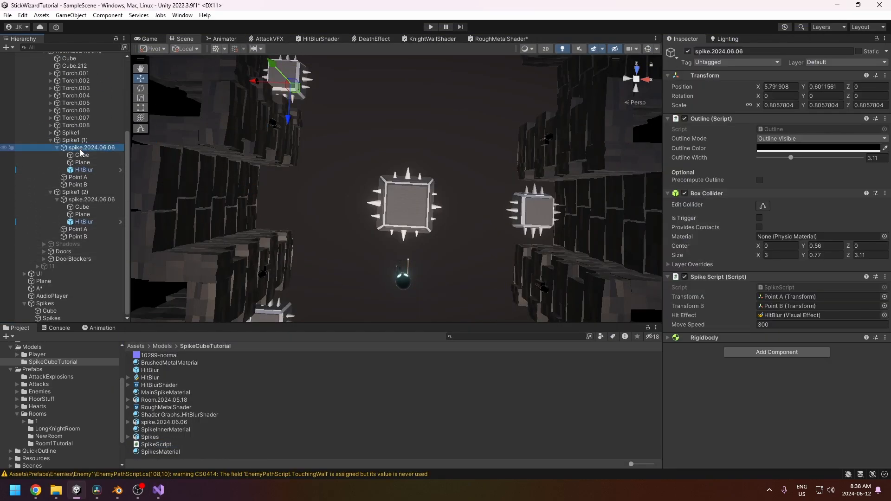
pyautogui.click(81, 178)
pyautogui.click(81, 185)
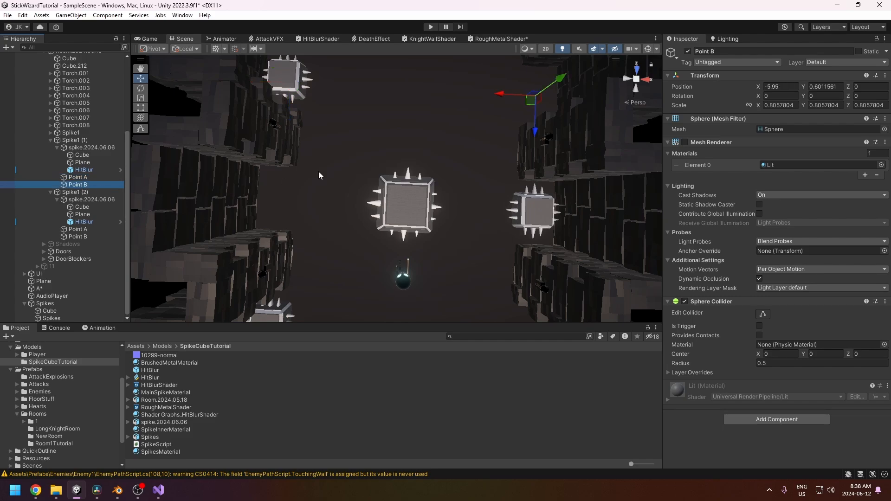
pyautogui.moveTo(440, 123); pyautogui.dragTo(421, 256, button='middle')
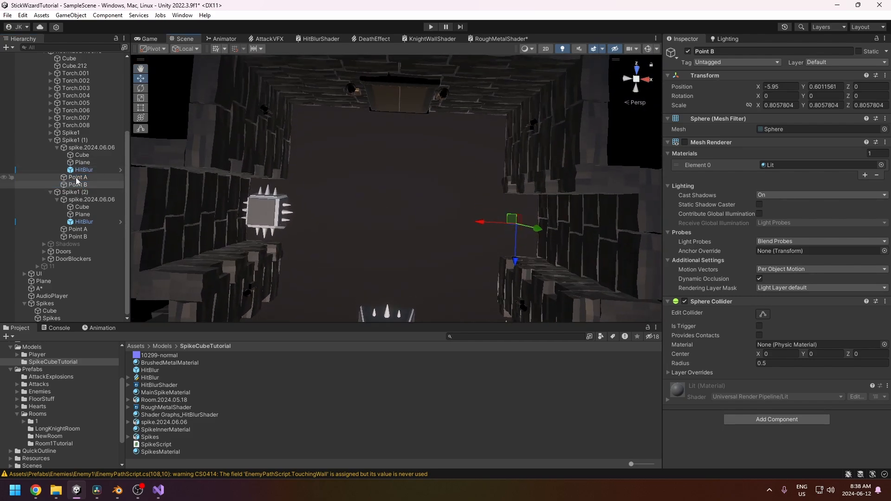
pyautogui.click(77, 178)
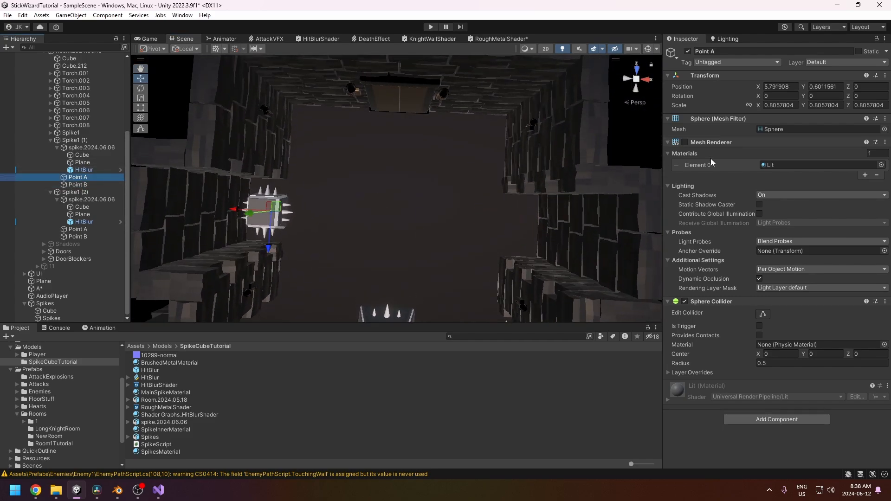
pyautogui.click(88, 185)
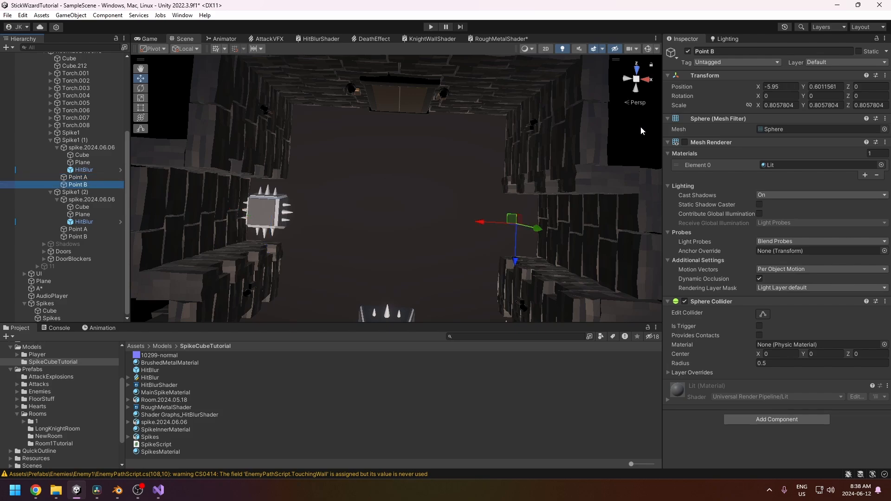
pyautogui.click(684, 142)
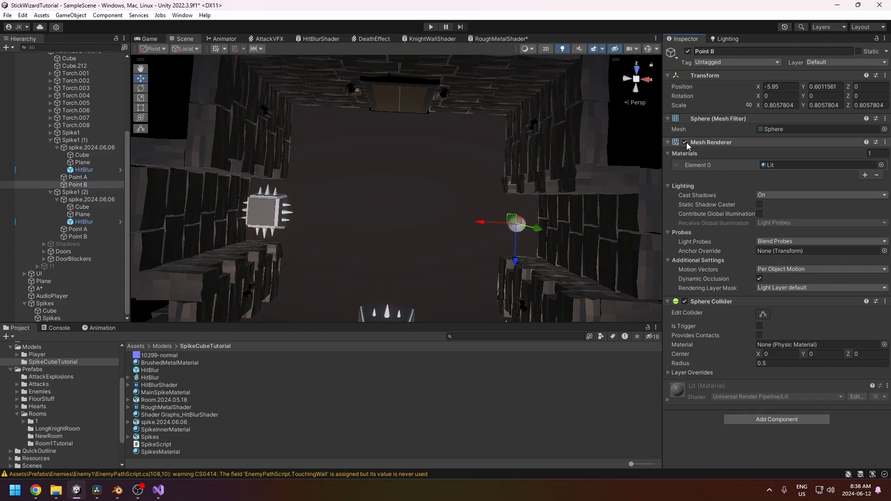
pyautogui.click(686, 143)
pyautogui.moveTo(381, 256); pyautogui.dragTo(420, 153, button='middle')
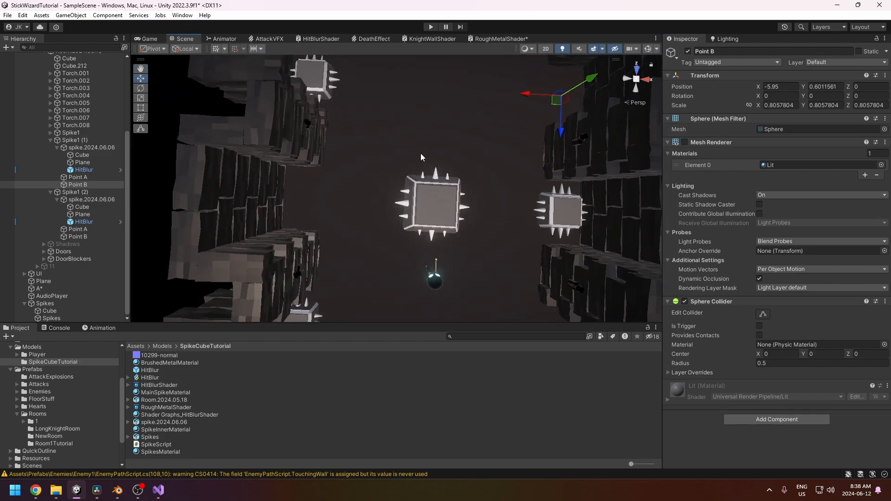
# Move the Spikes object sideways across the room to about X -25.4, Z -0.4
pyautogui.click(45, 303)
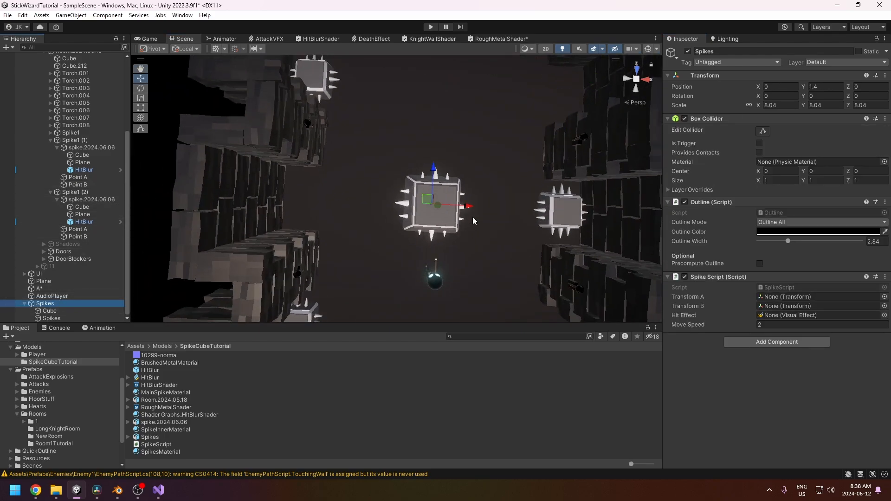
pyautogui.moveTo(426, 201); pyautogui.dragTo(371, 202)
pyautogui.scroll(-1, 381, 230)
pyautogui.scroll(-2, 379, 230)
pyautogui.moveTo(376, 230); pyautogui.dragTo(405, 200, button='middle')
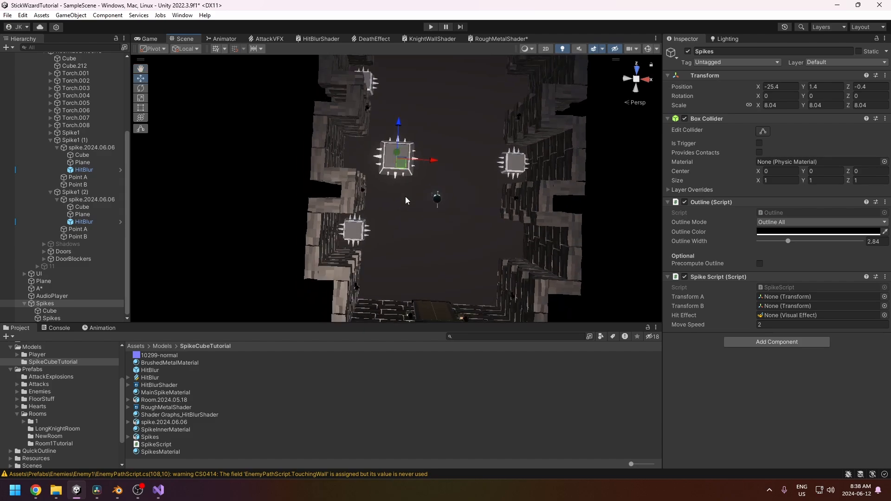
# Create a 3D sphere as a child of the Spikes object
pyautogui.rightClick(51, 303)
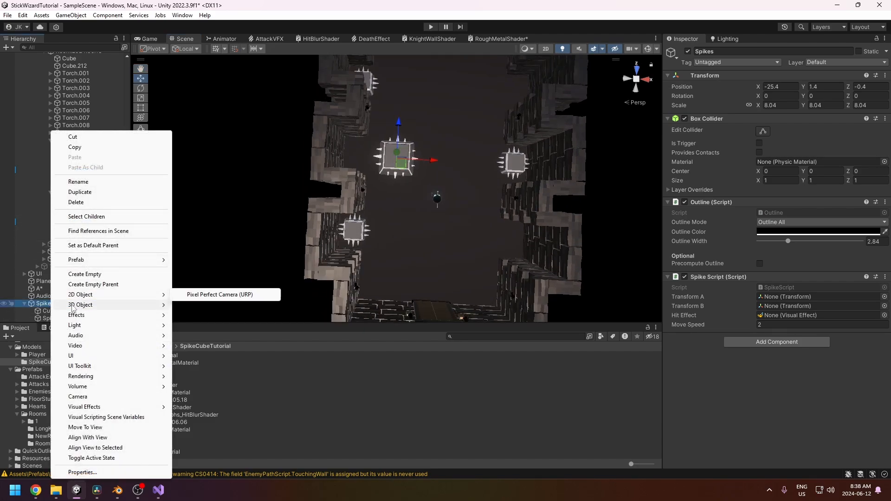
pyautogui.click(26, 304)
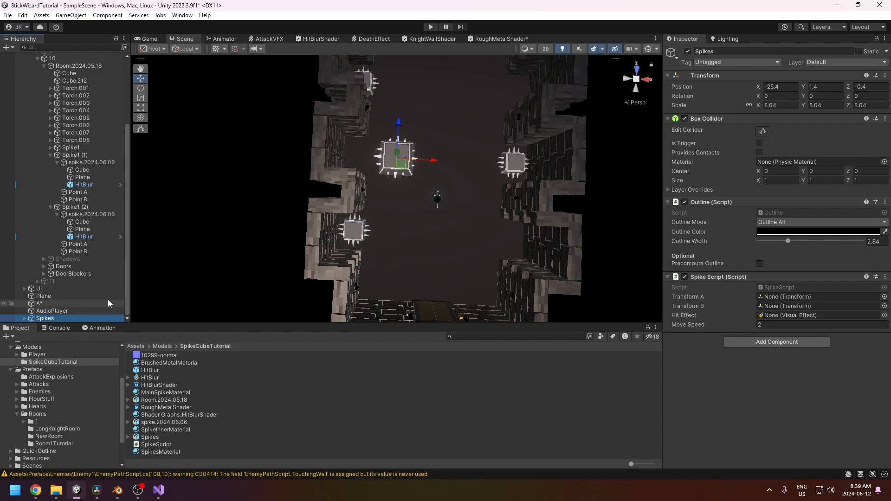
pyautogui.moveTo(131, 294); pyautogui.dragTo(132, 293)
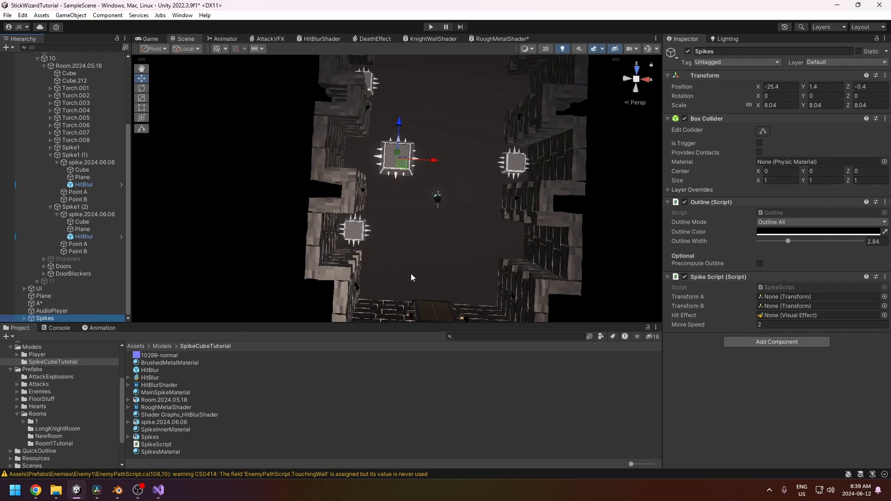
pyautogui.click(58, 311)
pyautogui.click(48, 318)
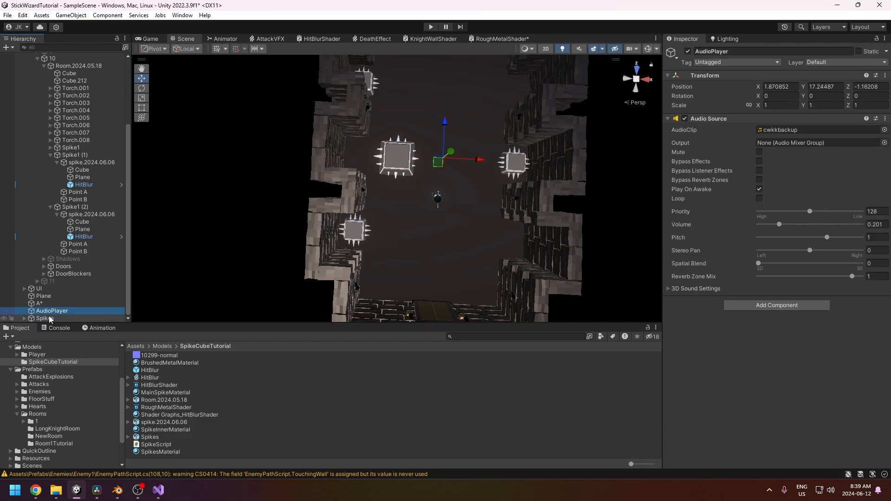
pyautogui.rightClick(55, 318)
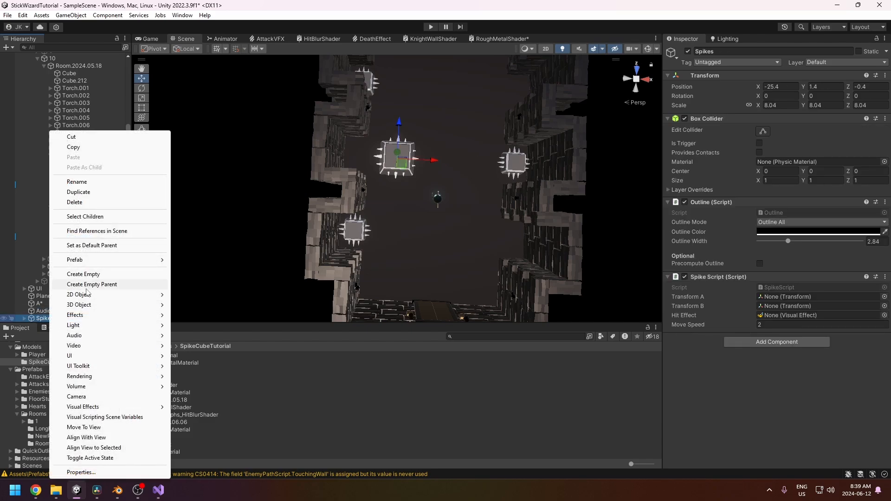
pyautogui.moveTo(81, 308)
pyautogui.click(194, 314)
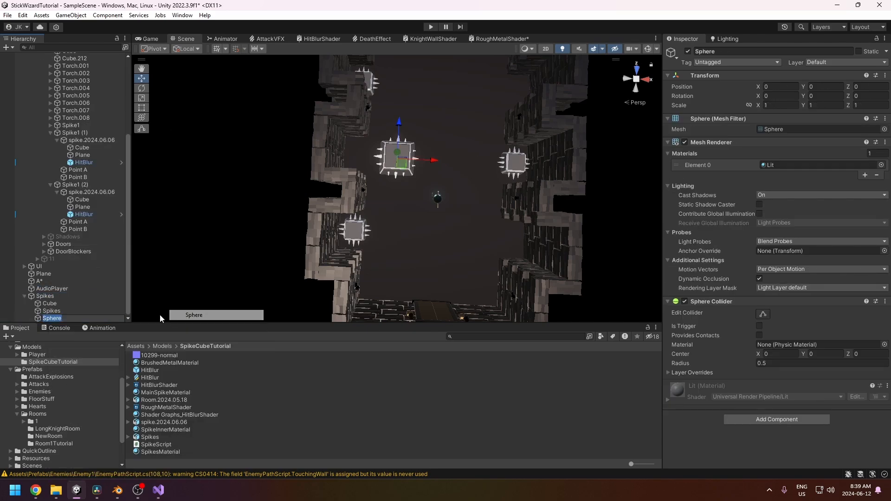
# Unparent the sphere from Spikes and move it to the door end of the room at about Z -84.9
pyautogui.click(43, 305)
pyautogui.moveTo(50, 319); pyautogui.dragTo(46, 293)
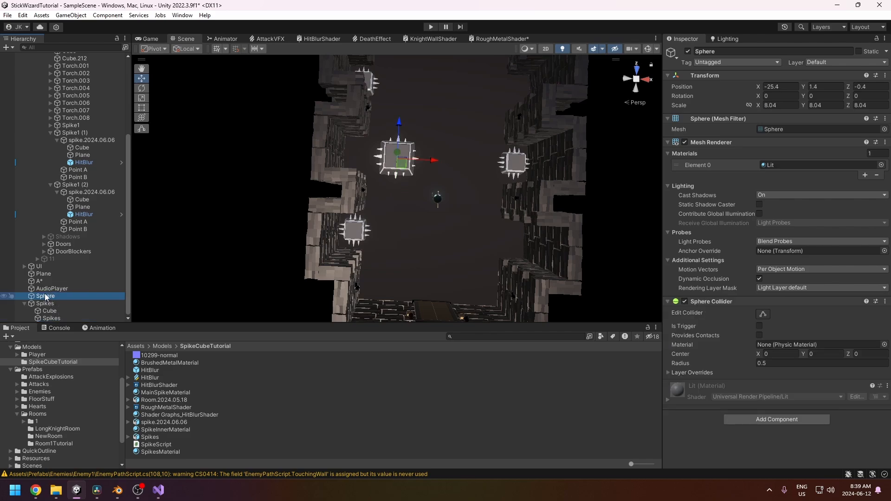
pyautogui.click(24, 304)
pyautogui.moveTo(400, 145); pyautogui.dragTo(375, 256)
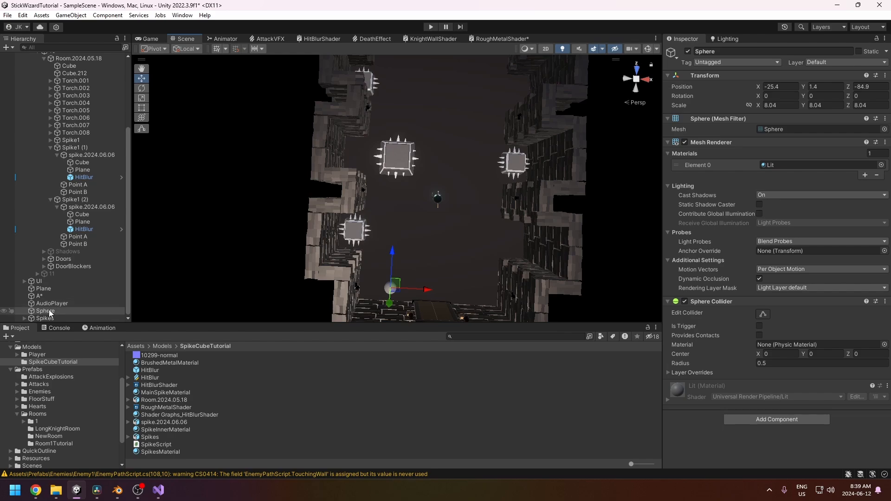
# Duplicate the sphere and move the copy along the Z axis to the opposite end of the room
pyautogui.hotkey('ctrl', 'd')
pyautogui.moveTo(393, 252); pyautogui.dragTo(436, 69)
pyautogui.moveTo(456, 99); pyautogui.dragTo(455, 200, button='middle')
pyautogui.moveTo(396, 159); pyautogui.dragTo(408, 93)
pyautogui.scroll(-1, 68, 284)
# Assign Sphere to Transform A and Sphere (1) to Transform B in the Spike Script of the Spikes object
pyautogui.click(54, 312)
pyautogui.moveTo(411, 238); pyautogui.dragTo(414, 110, button='middle')
pyautogui.click(398, 130)
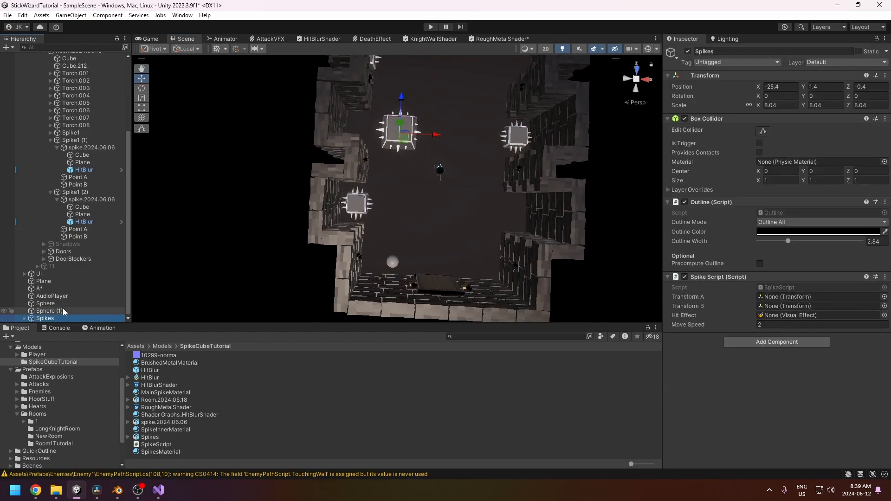
pyautogui.moveTo(49, 304); pyautogui.dragTo(791, 310)
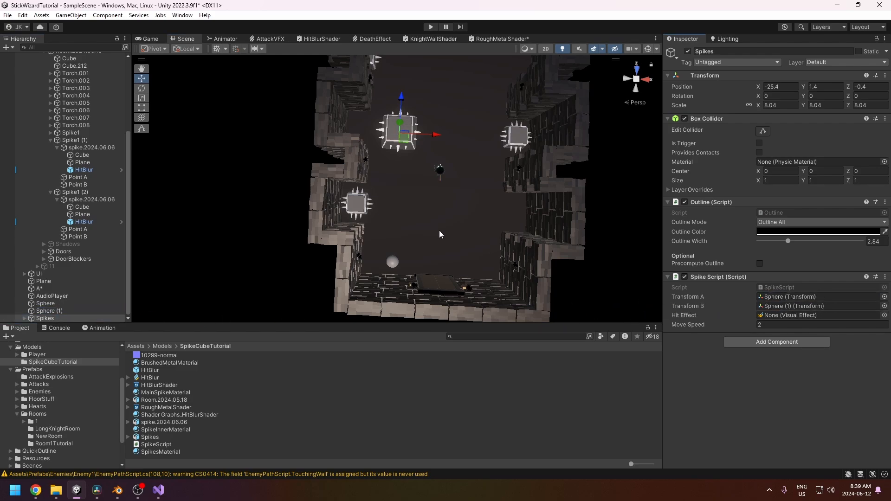
# Move the Spikes object along the Z axis onto the first sphere, at about Z -84.1
pyautogui.moveTo(439, 230); pyautogui.dragTo(440, 254, button='middle')
pyautogui.moveTo(403, 124); pyautogui.dragTo(424, 251)
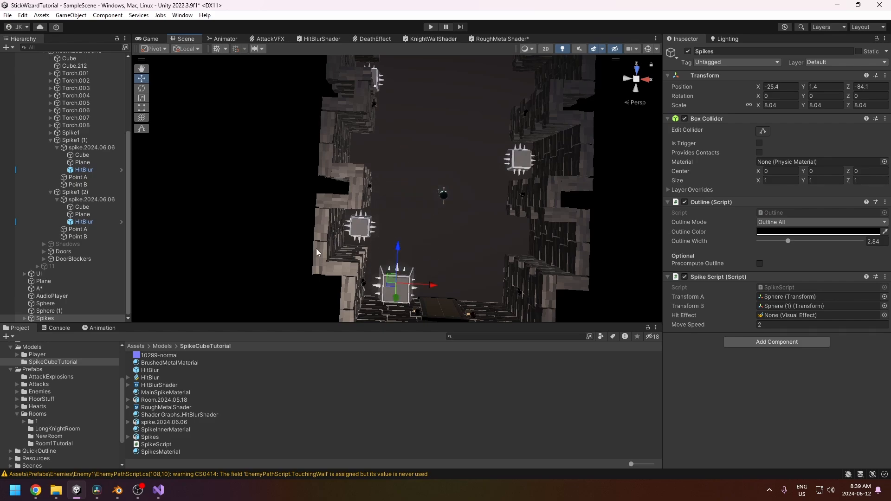
pyautogui.click(48, 303)
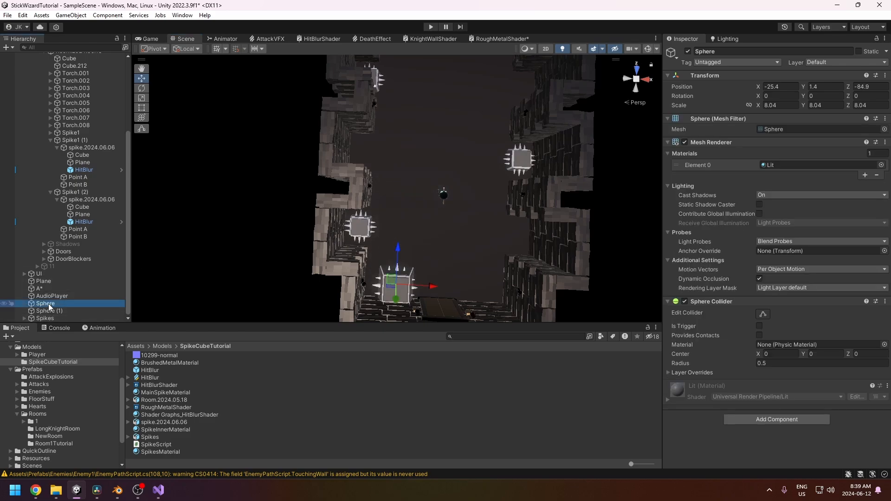
pyautogui.moveTo(398, 250); pyautogui.dragTo(410, 154)
pyautogui.hotkey('ctrl', 'z')
# Shift the Spikes object slightly away from the door wall to about Z -79.5
pyautogui.moveTo(452, 247); pyautogui.dragTo(431, 202, button='middle')
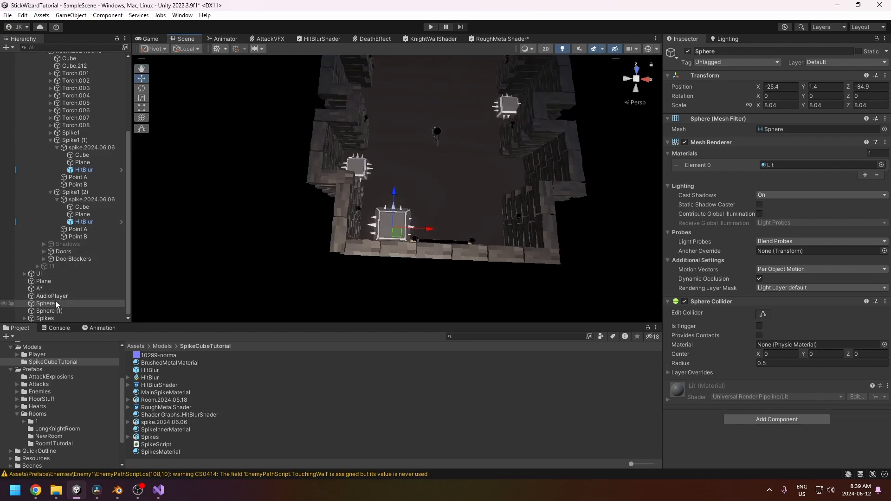
pyautogui.click(51, 318)
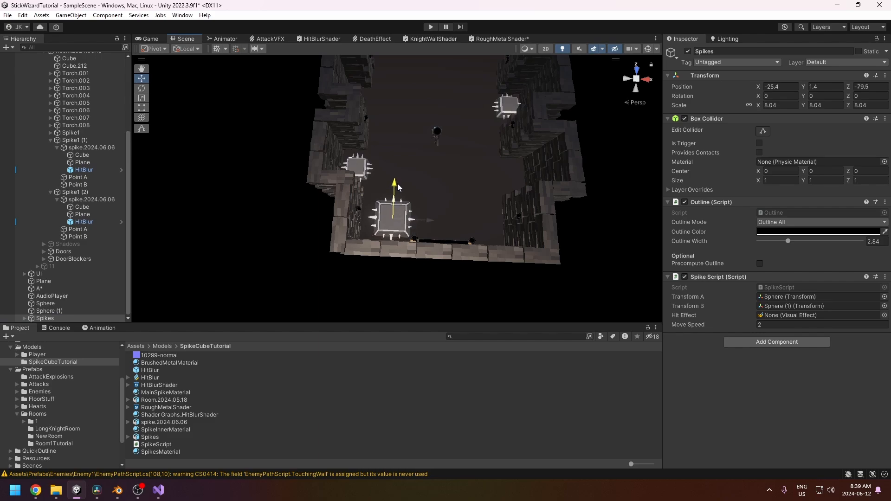
pyautogui.keyDown('alt'); pyautogui.moveTo(397, 187); pyautogui.dragTo(462, 238); pyautogui.keyUp('alt')
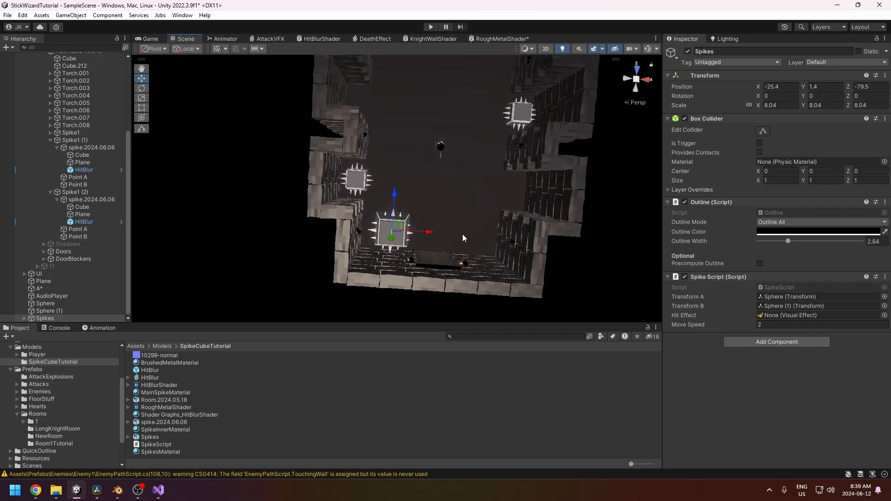
# Examine the public VisualEffect HitEffect declaration in SpikeScript.cs in Visual Studio and return to Unity
pyautogui.click(157, 490)
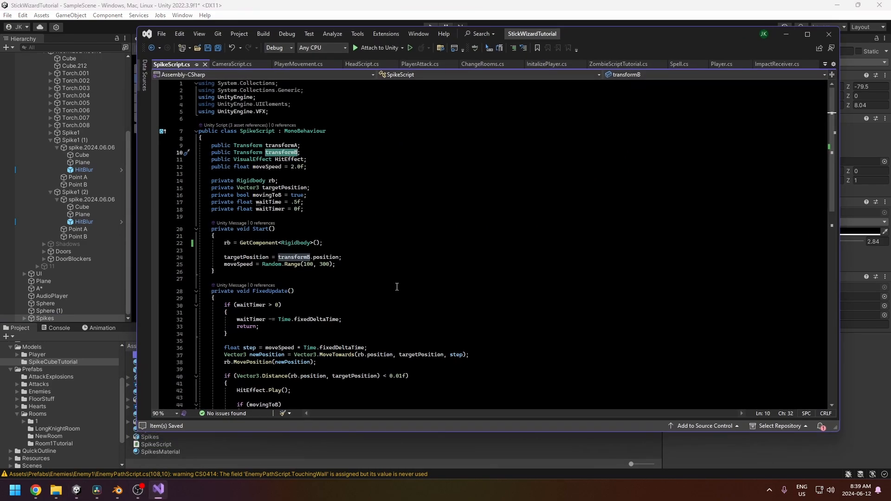
pyautogui.moveTo(307, 159); pyautogui.dragTo(218, 160)
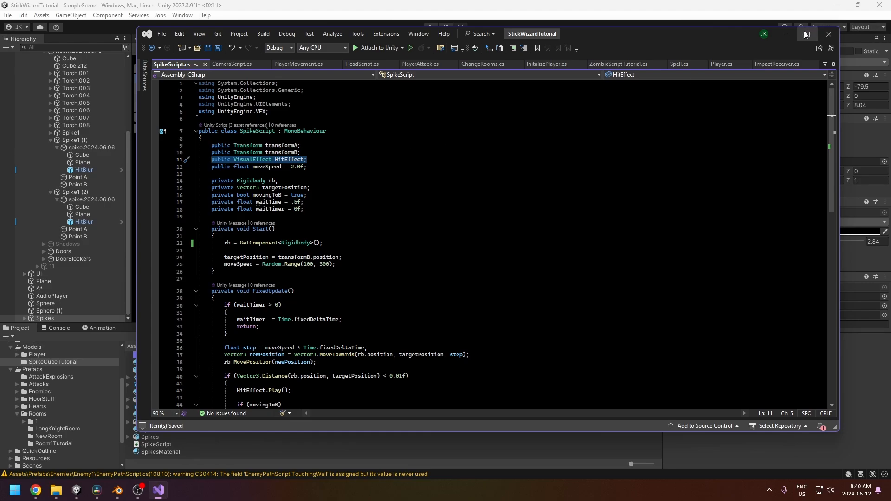
pyautogui.click(785, 34)
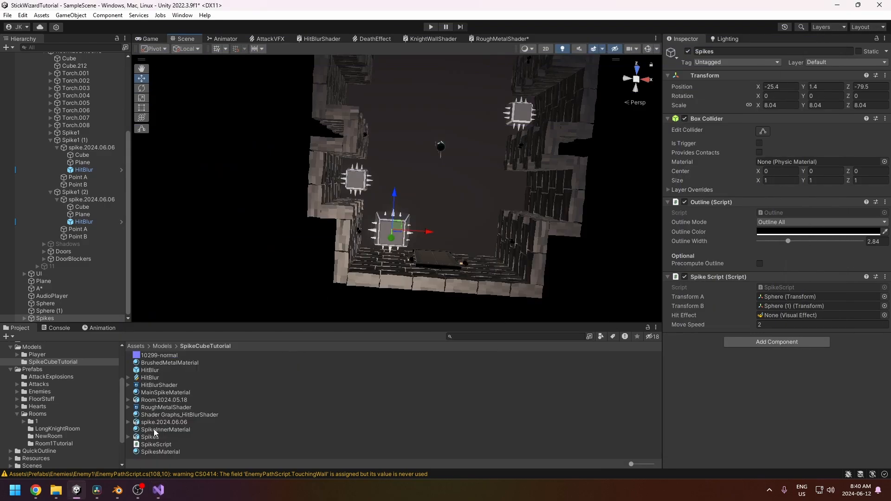
# Try to assign the HitBlur asset from the SpikeCubeTutorial folder to the Hit Effect of the Spike Script on Spikes
pyautogui.moveTo(152, 379); pyautogui.dragTo(783, 316)
pyautogui.moveTo(150, 372); pyautogui.dragTo(784, 316)
pyautogui.doubleClick(788, 315)
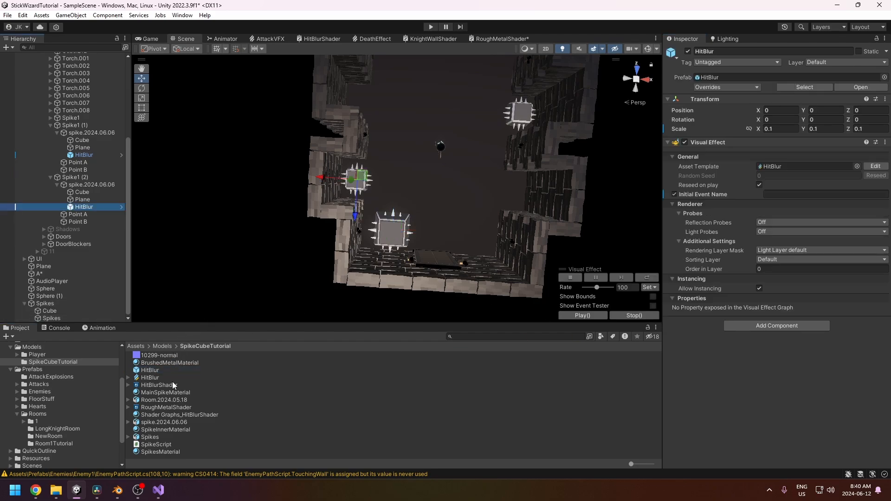
# Add the HitBlur prefab as a child of Spikes with its transform reset, and preview its visual effect
pyautogui.moveTo(151, 372); pyautogui.dragTo(51, 313)
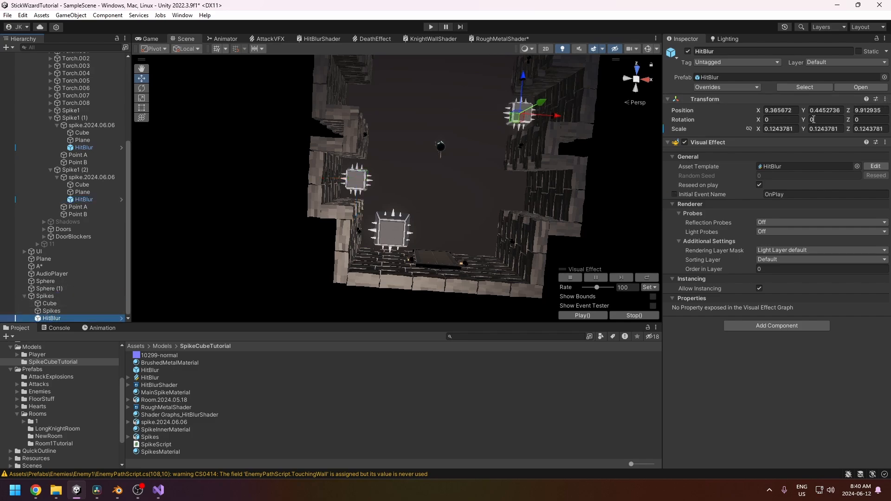
pyautogui.click(884, 99)
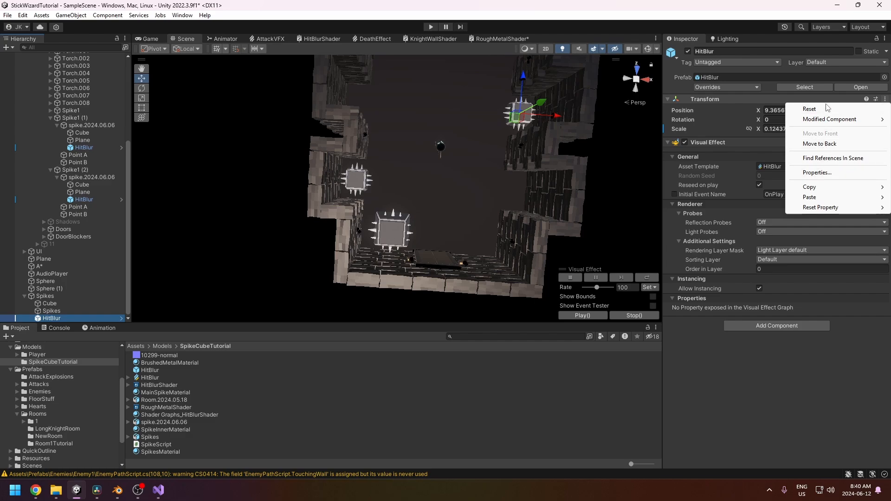
pyautogui.click(821, 102)
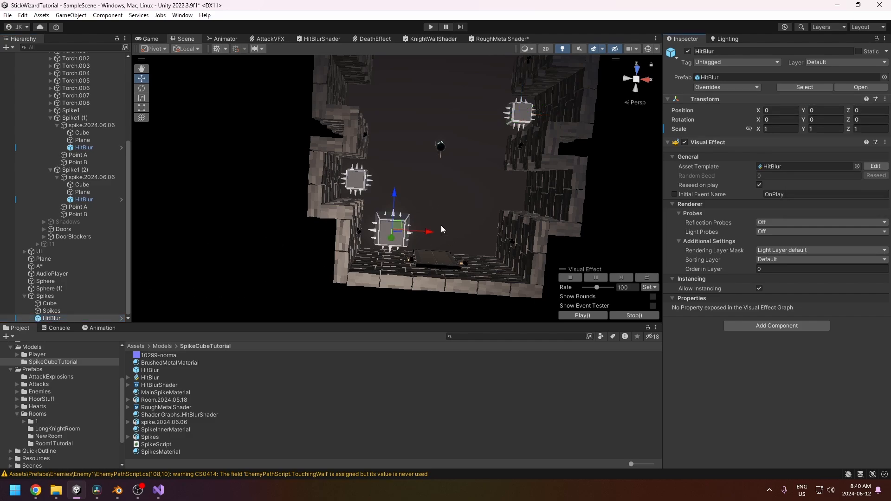
pyautogui.click(580, 316)
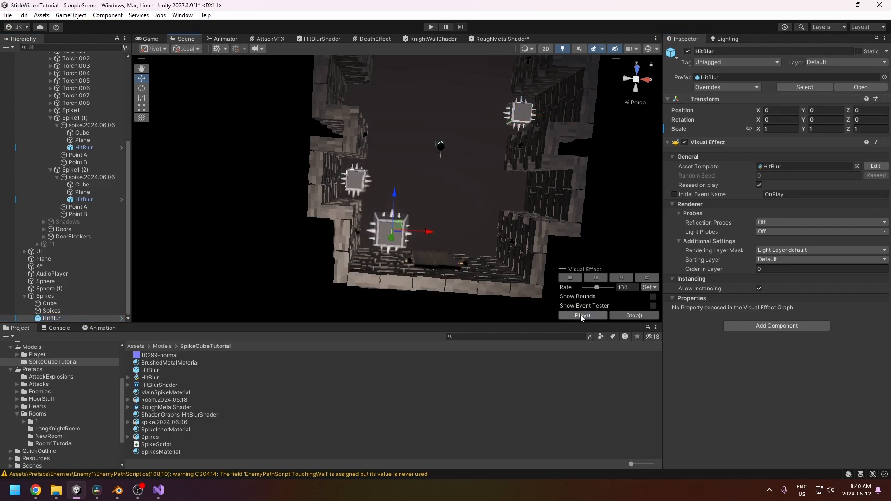
pyautogui.click(580, 316)
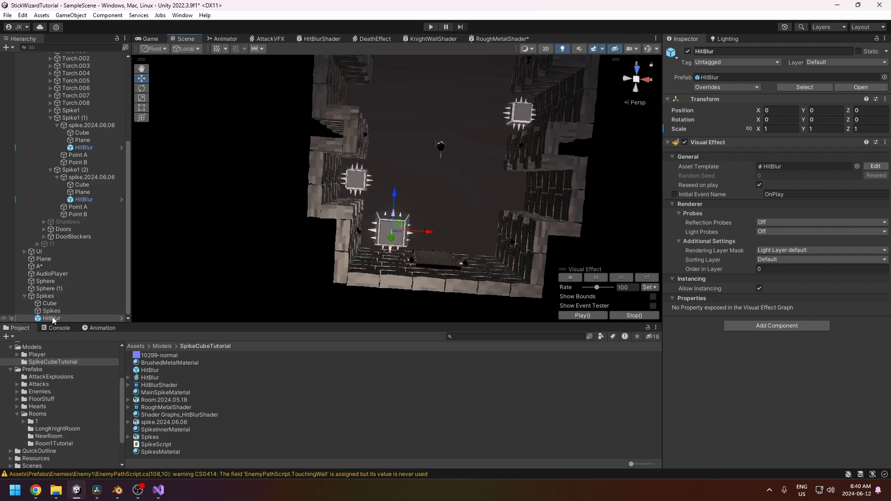
# Scale the HitBlur child of Spikes uniformly to 0.1 on all axes
pyautogui.click(86, 199)
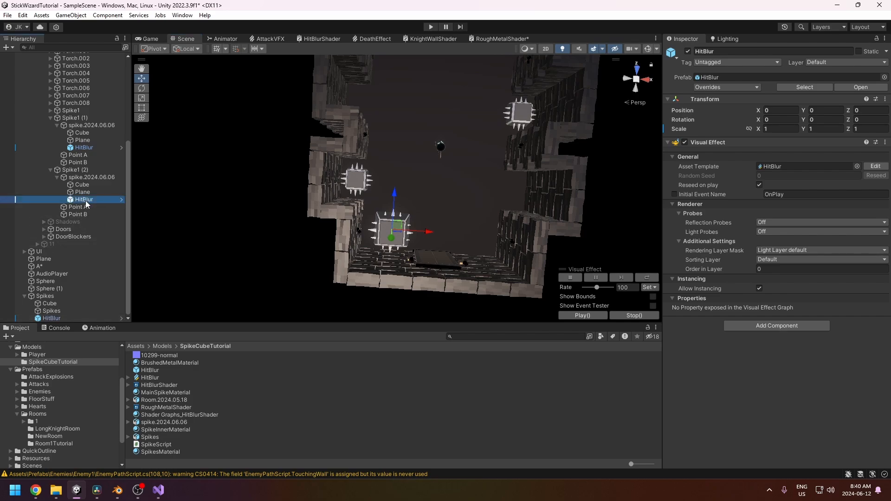
pyautogui.click(60, 318)
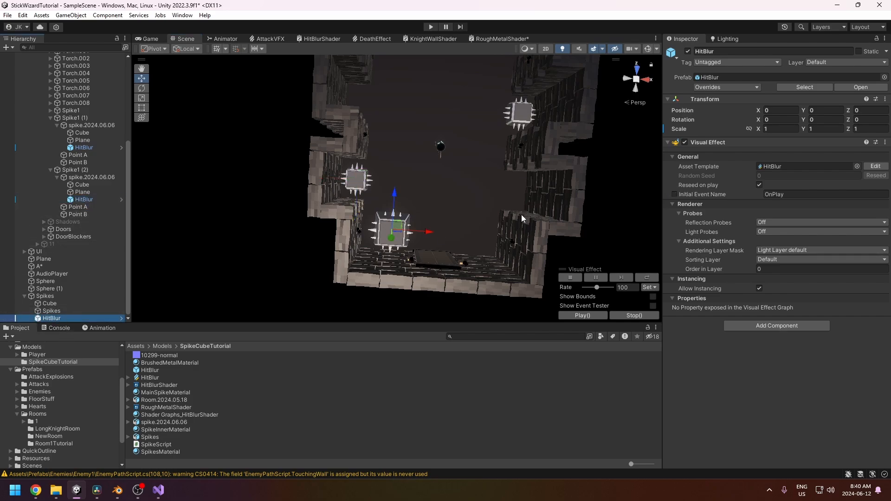
pyautogui.click(748, 128)
pyautogui.moveTo(759, 129); pyautogui.dragTo(757, 130)
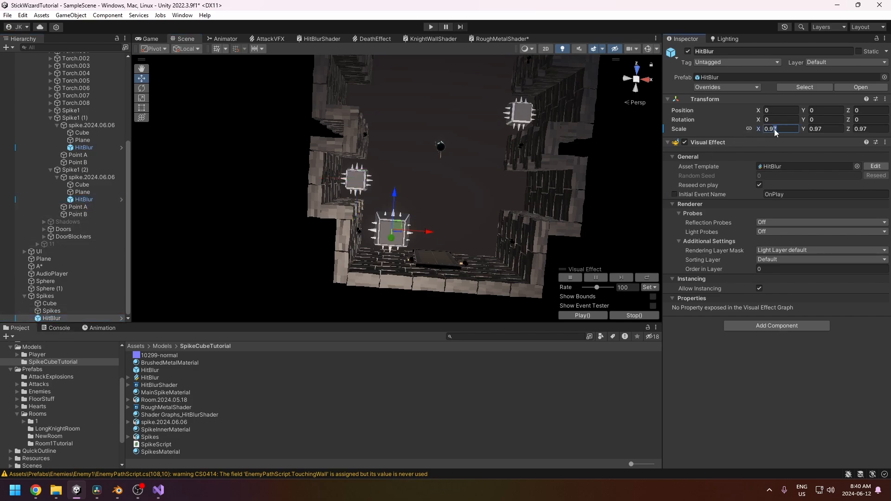
pyautogui.click(772, 129)
pyautogui.write('0.1')
# Assign the HitBlur child to the Hit Effect of the Spike Script on Spikes and compare the setup with Spike1 (2)
pyautogui.click(47, 296)
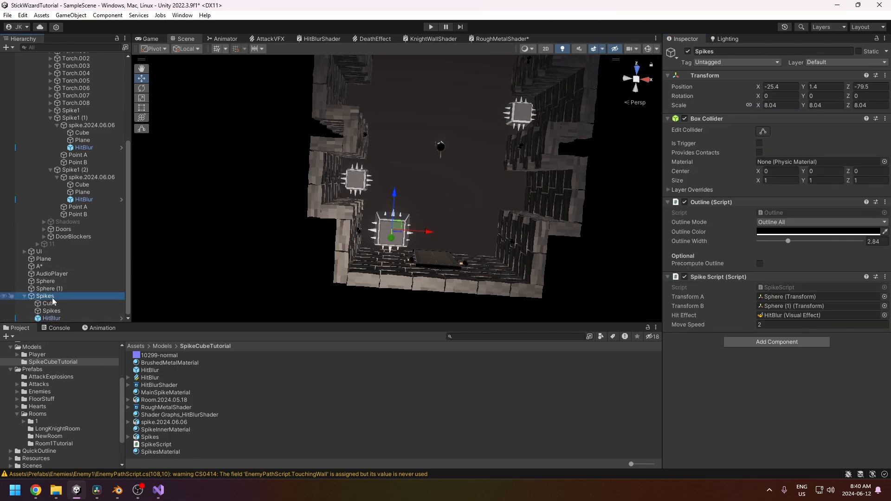
pyautogui.moveTo(51, 319); pyautogui.dragTo(764, 312)
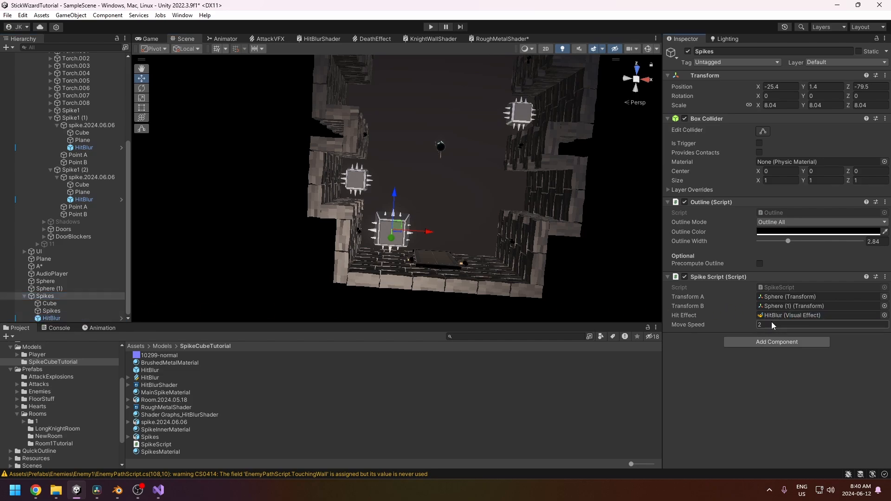
pyautogui.click(88, 199)
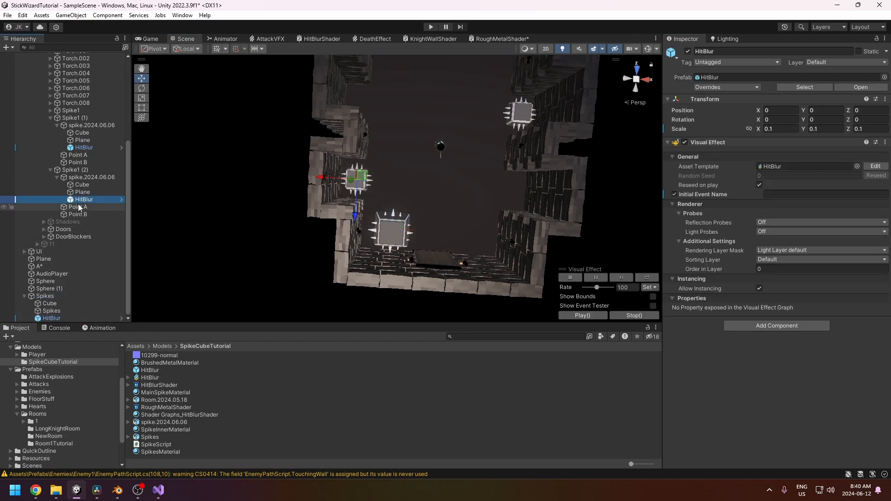
pyautogui.click(87, 178)
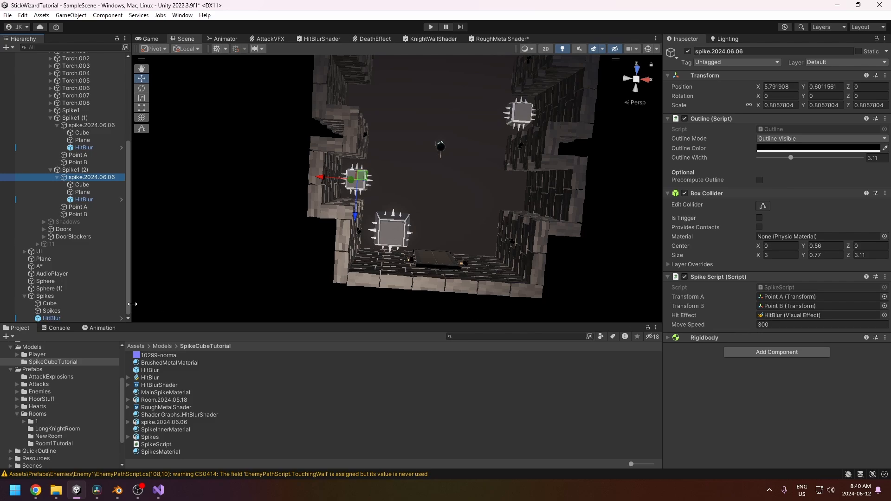
pyautogui.click(52, 319)
pyautogui.click(45, 296)
pyautogui.click(790, 324)
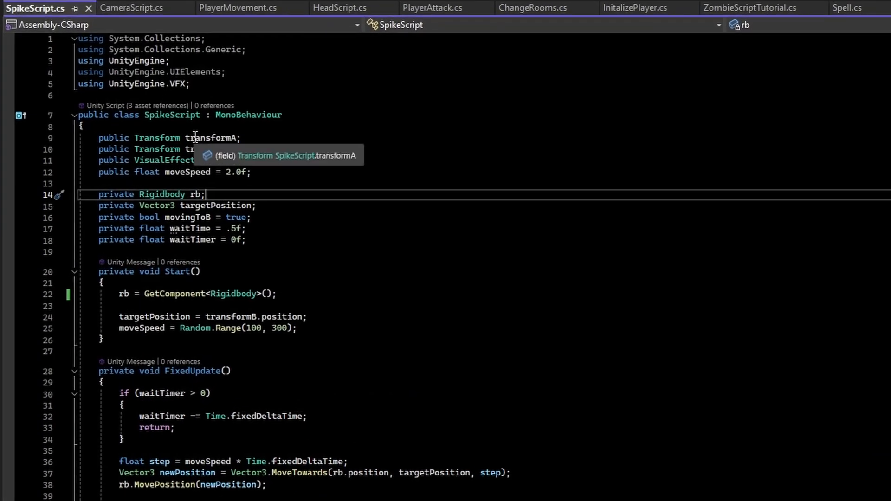
# Examine the public and private field declarations of SpikeScript.cs in Visual Studio, from transformA to waitTimer
pyautogui.click(233, 138)
pyautogui.click(226, 149)
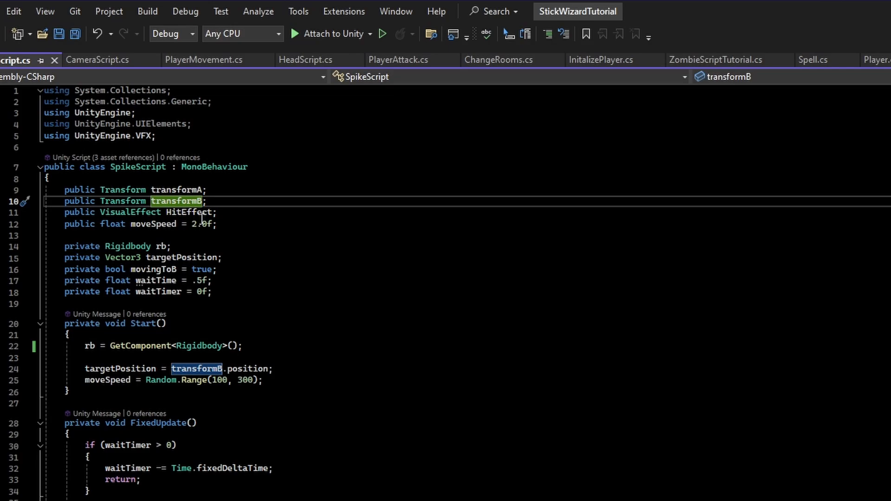
pyautogui.doubleClick(195, 212)
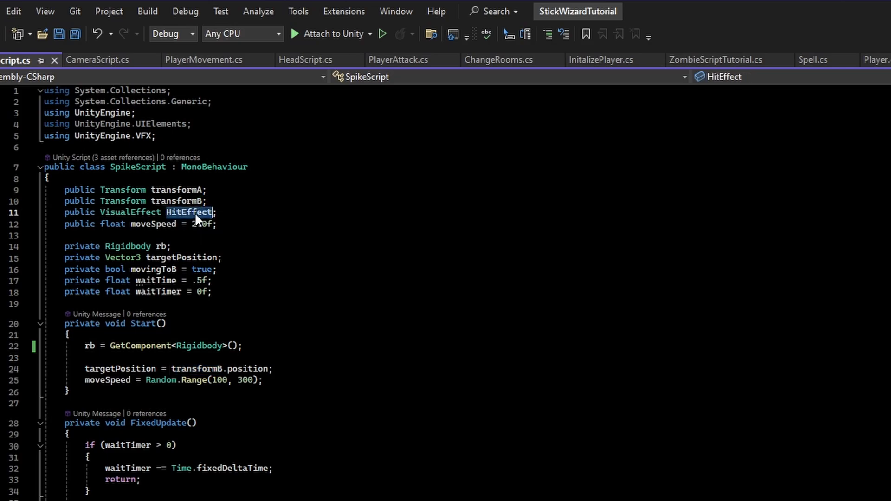
pyautogui.moveTo(235, 213); pyautogui.dragTo(80, 213)
pyautogui.moveTo(228, 225); pyautogui.dragTo(64, 232)
pyautogui.scroll(-2, 64, 232)
pyautogui.moveTo(64, 177); pyautogui.dragTo(250, 233)
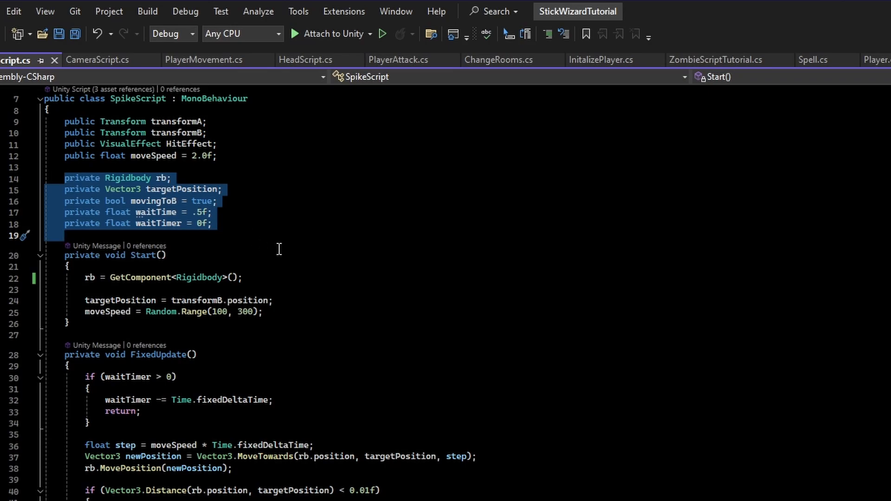
# Examine the Start method's Rigidbody, targetPosition and random moveSpeed assignments alongside the fields they set
pyautogui.click(254, 290)
pyautogui.scroll(-1, 132, 290)
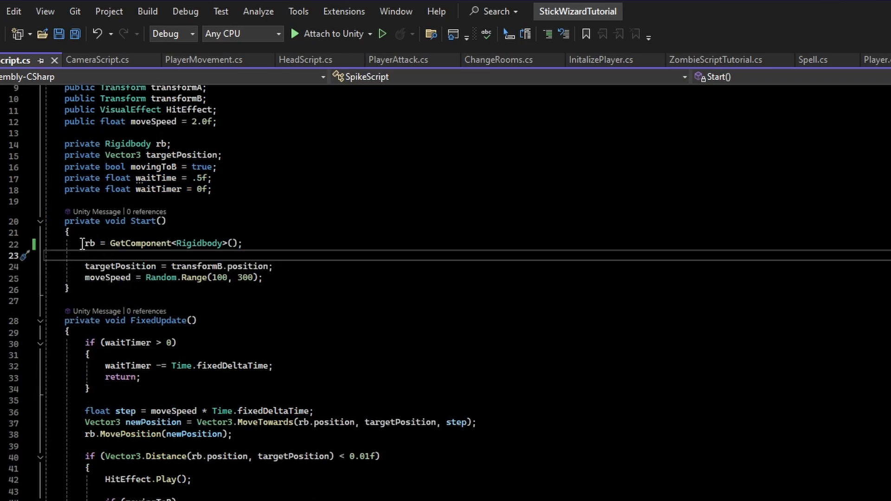
pyautogui.moveTo(72, 229); pyautogui.dragTo(229, 247)
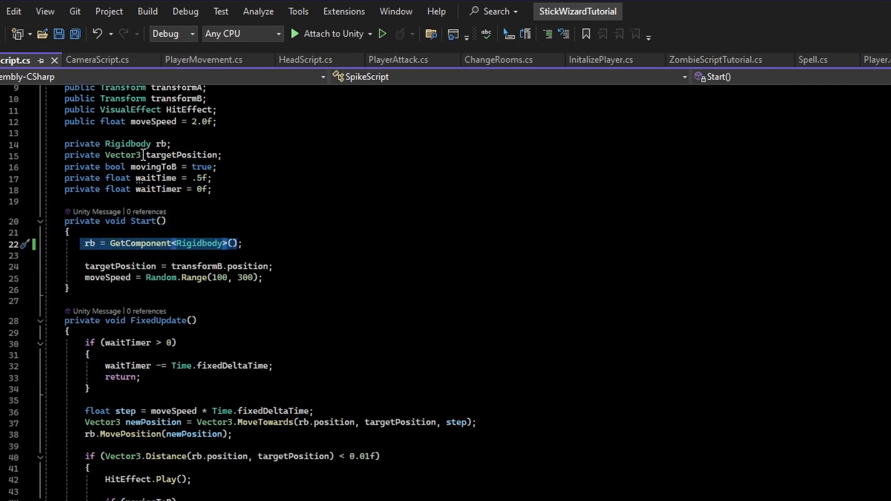
pyautogui.click(160, 144)
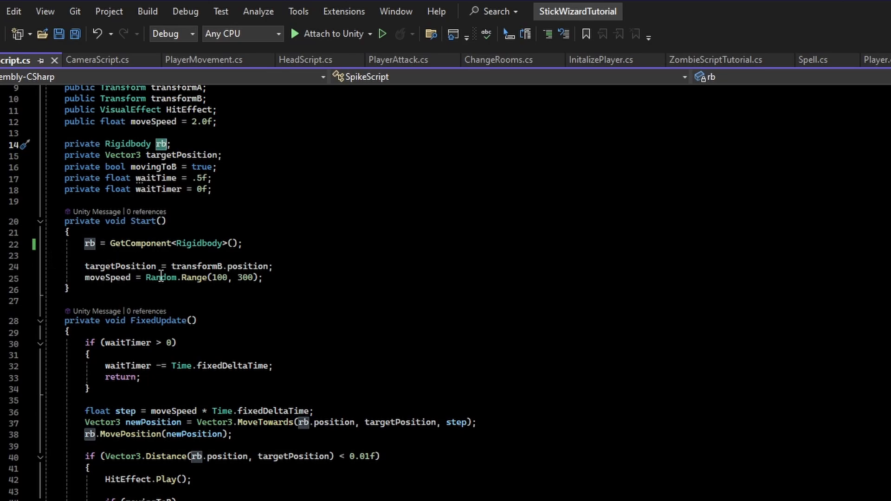
pyautogui.moveTo(82, 266)
pyautogui.mouseDown()
pyautogui.moveTo(277, 266)
pyautogui.moveTo(209, 277)
pyautogui.moveTo(85, 277)
pyautogui.mouseUp()
pyautogui.scroll(1, 180, 260)
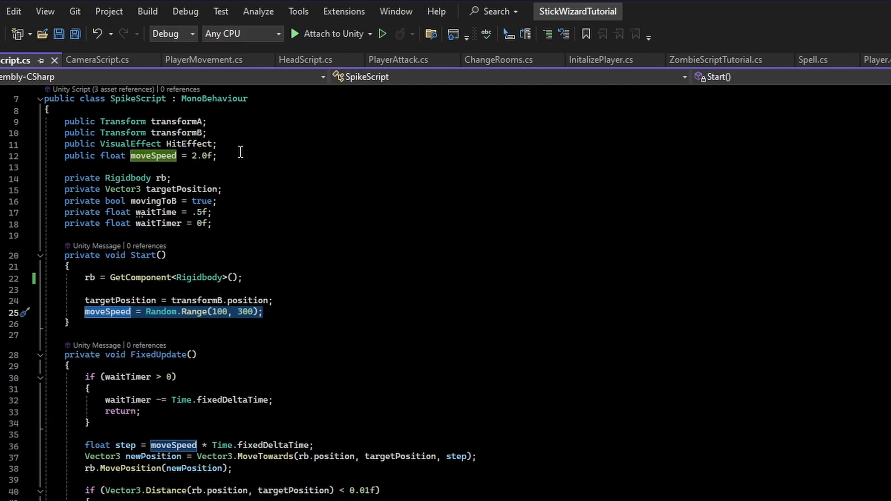
pyautogui.moveTo(96, 156); pyautogui.dragTo(64, 156)
pyautogui.moveTo(224, 161); pyautogui.dragTo(185, 163)
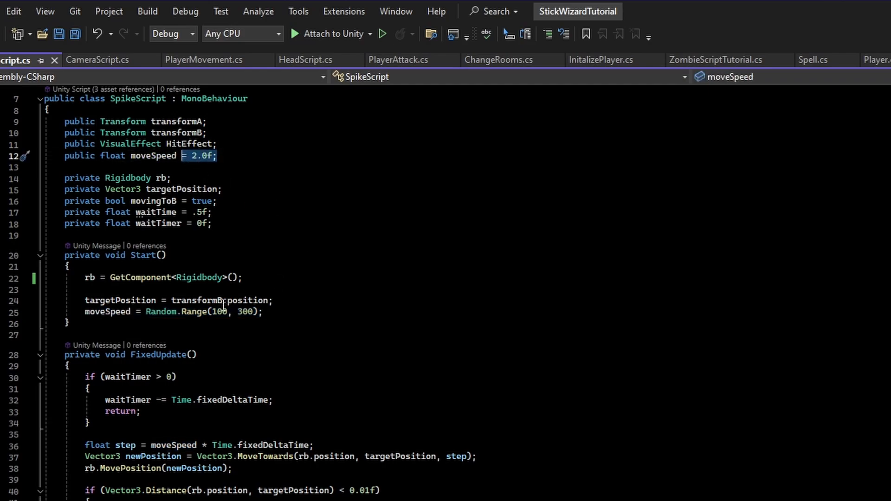
pyautogui.moveTo(263, 311); pyautogui.dragTo(146, 312)
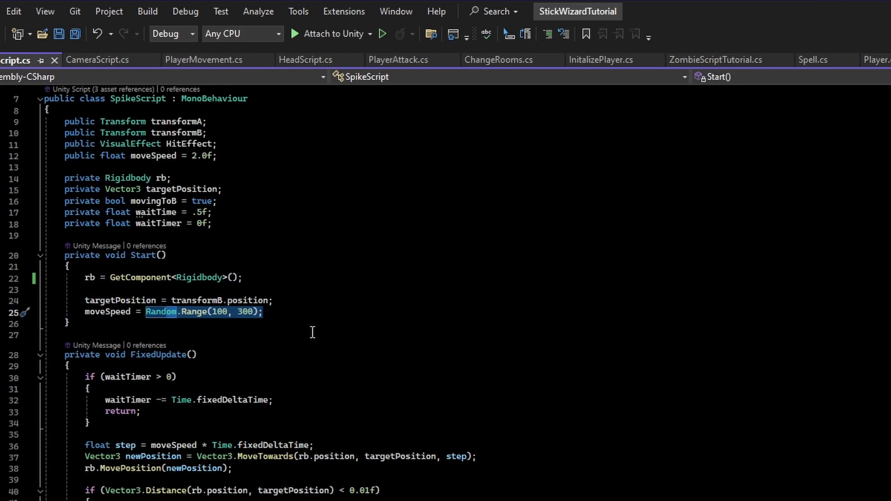
# Examine the waitTimer check at the start of FixedUpdate, including its Time.fixedDeltaTime countdown and return statement
pyautogui.scroll(-5, 313, 332)
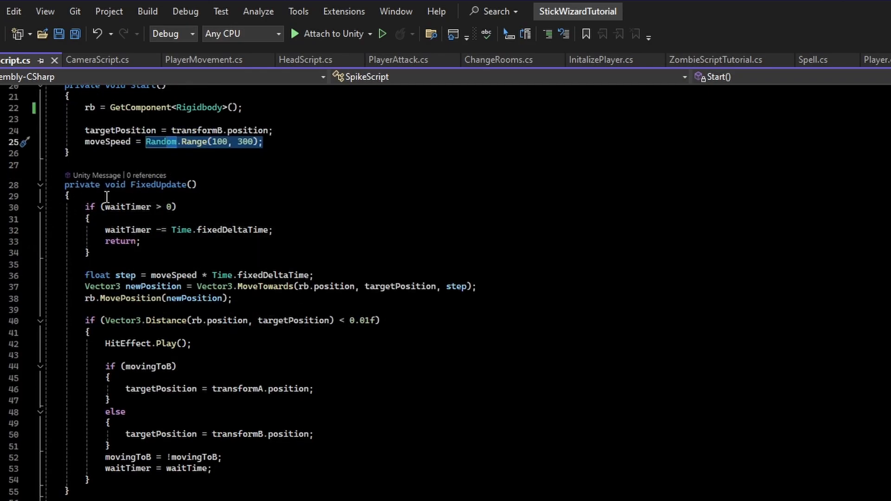
pyautogui.doubleClick(171, 207)
pyautogui.moveTo(171, 230); pyautogui.dragTo(271, 229)
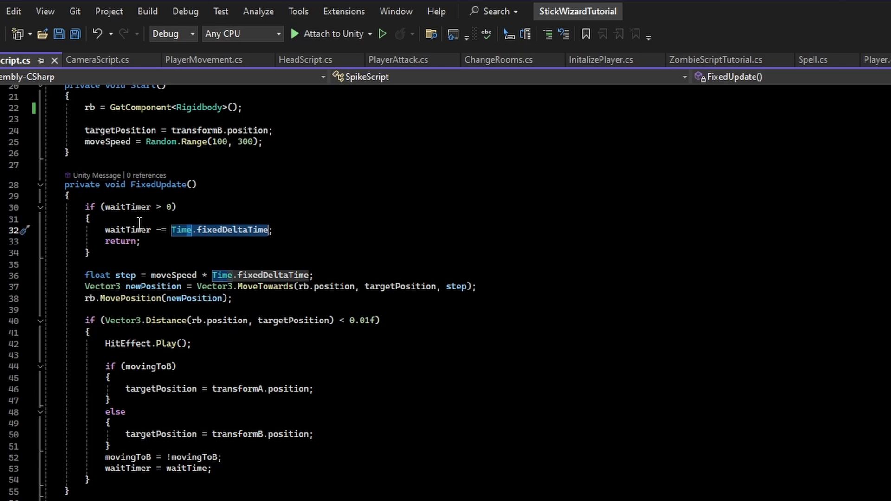
pyautogui.moveTo(143, 241); pyautogui.dragTo(89, 253)
pyautogui.scroll(3, 139, 236)
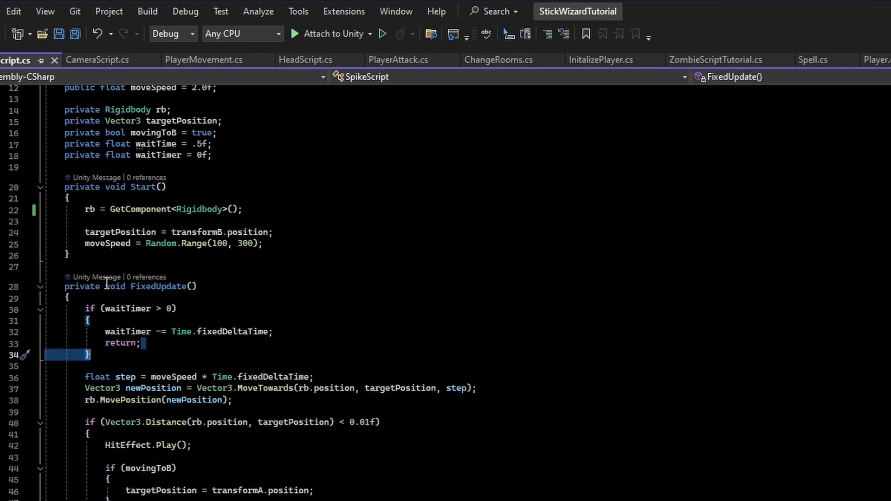
pyautogui.scroll(2, 205, 224)
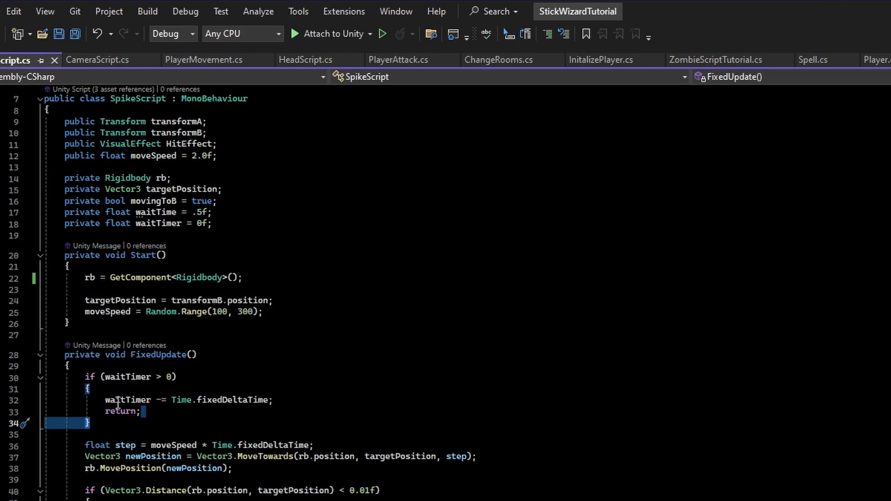
pyautogui.moveTo(141, 411); pyautogui.dragTo(99, 413)
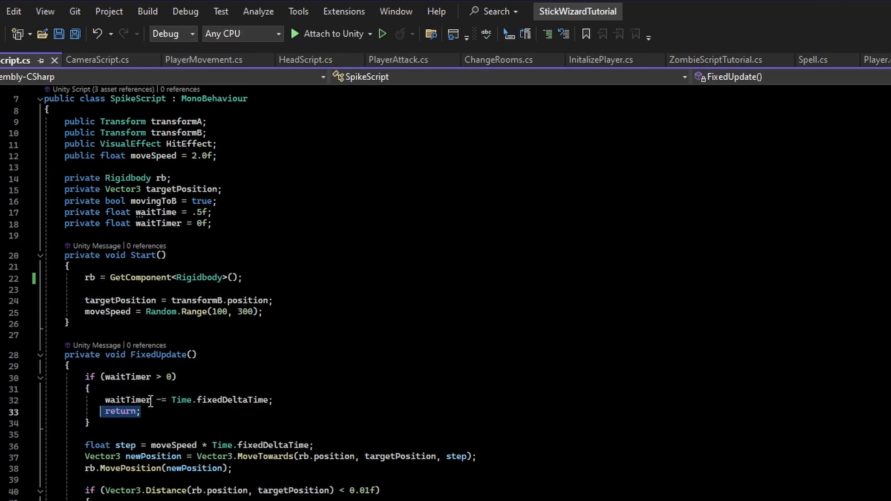
pyautogui.scroll(-4, 176, 298)
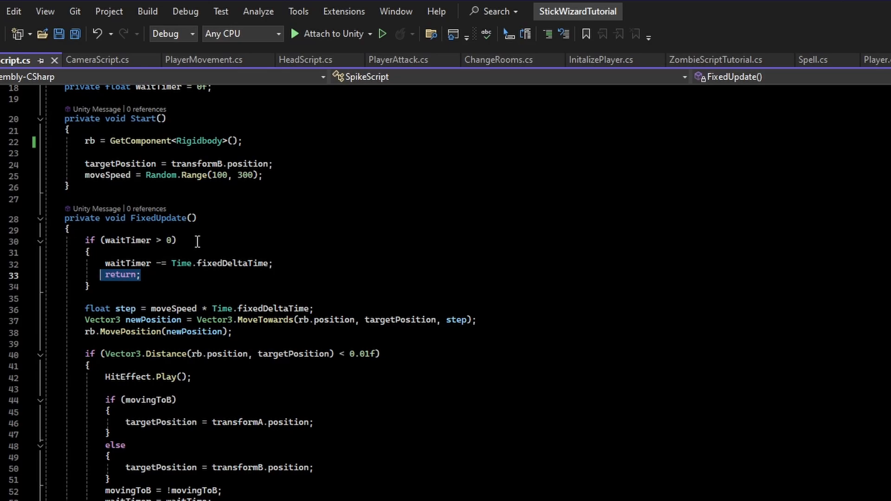
pyautogui.scroll(-3, 312, 320)
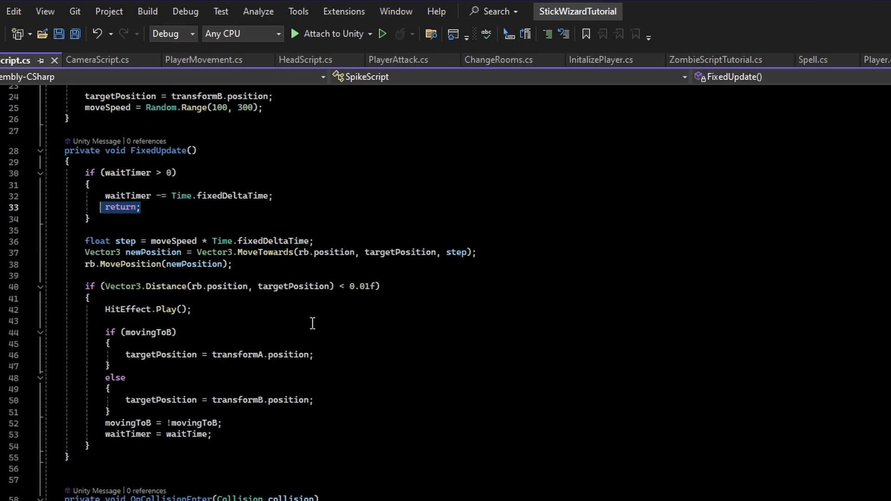
# Examine the waitTime declaration and how its value relates to the waitTimer block in FixedUpdate
pyautogui.scroll(7, 237, 280)
pyautogui.moveTo(216, 177); pyautogui.dragTo(187, 178)
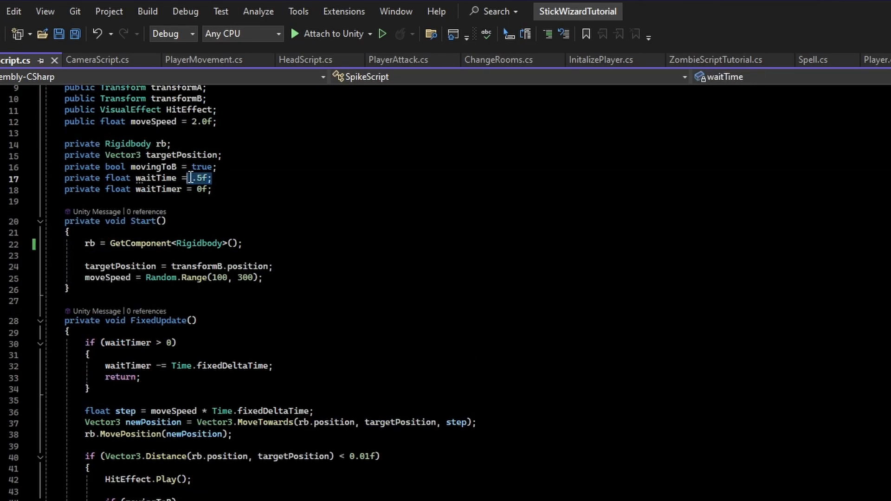
pyautogui.scroll(-2, 188, 178)
pyautogui.moveTo(82, 274); pyautogui.dragTo(115, 324)
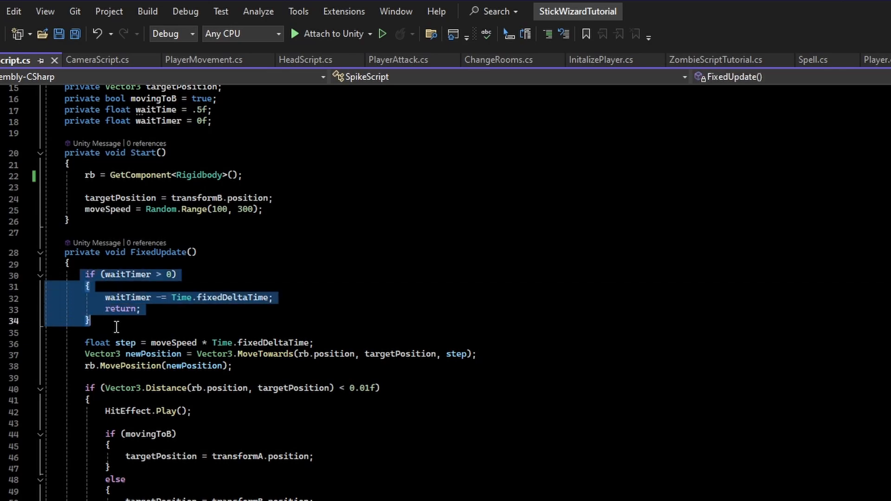
pyautogui.click(219, 301)
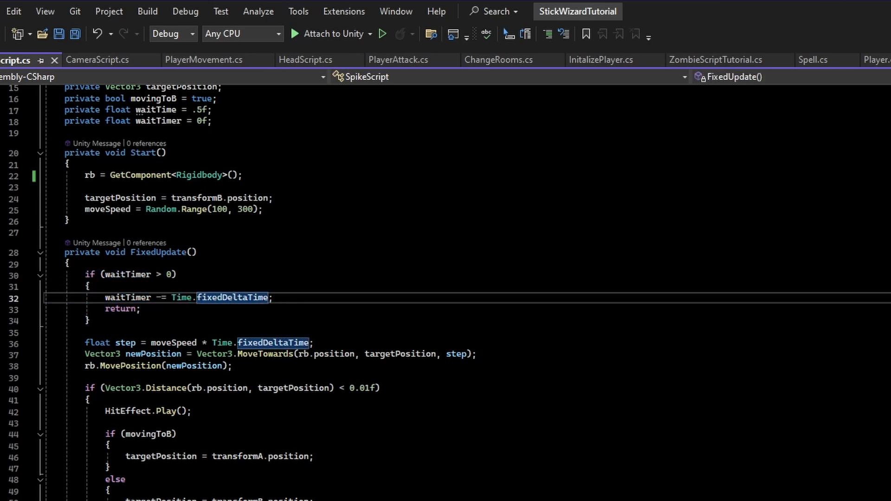
pyautogui.scroll(1, 176, 291)
pyautogui.scroll(1, 178, 273)
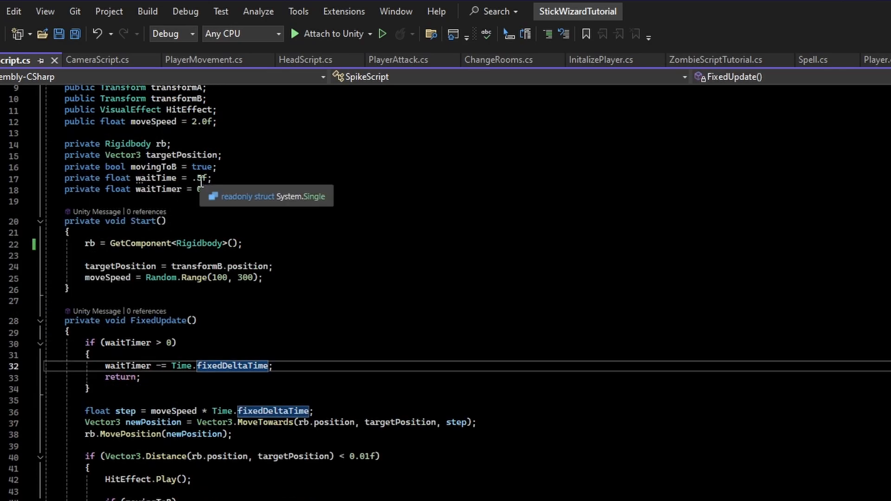
pyautogui.doubleClick(199, 178)
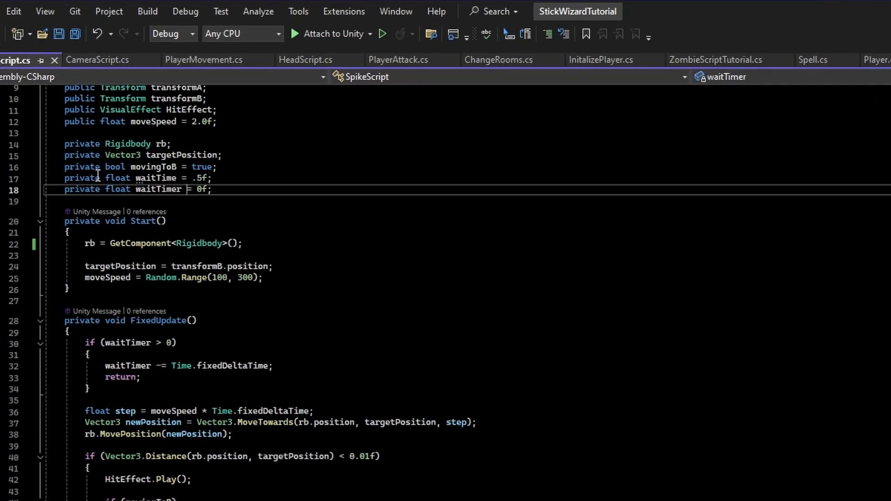
# Change the waitTime field's access modifier in SpikeScript from private to public
pyautogui.click(107, 178)
pyautogui.doubleClick(82, 177)
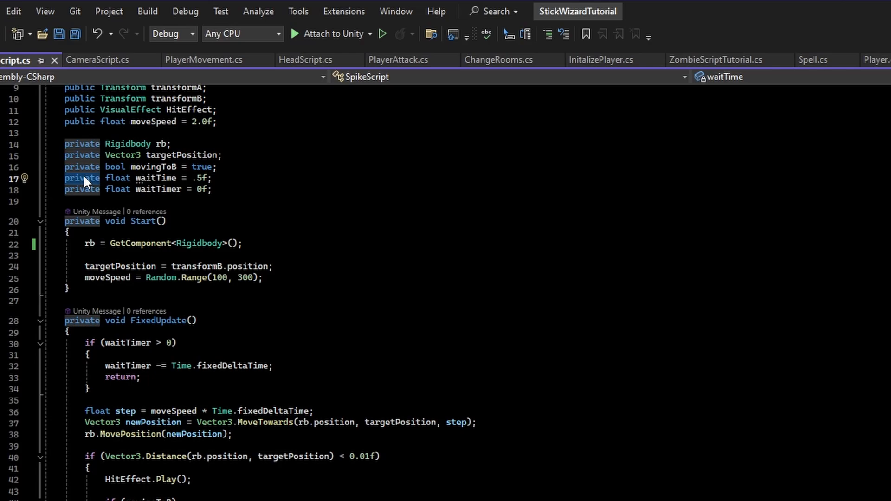
pyautogui.write('public')
pyautogui.click(343, 156)
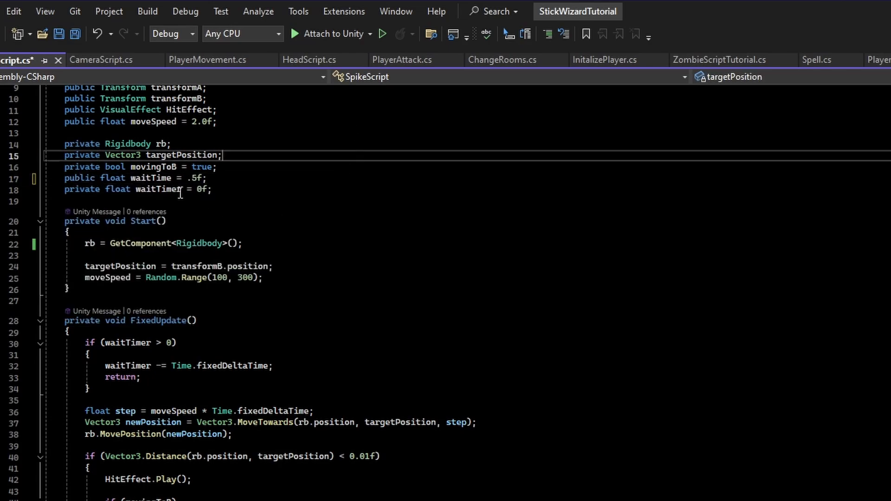
# Examine the FixedUpdate lines that compute the step from fixedDeltaTime and move the rigidbody towards the target position
pyautogui.scroll(-6, 279, 218)
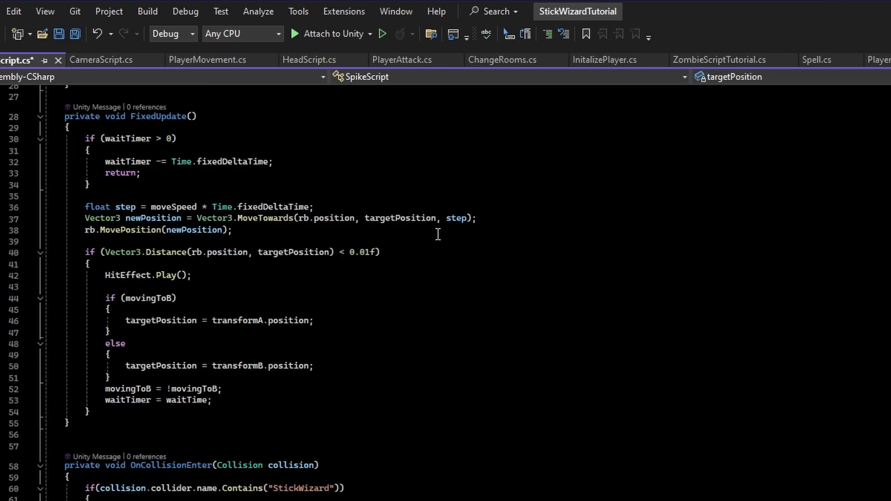
pyautogui.moveTo(232, 230); pyautogui.dragTo(57, 201)
pyautogui.click(263, 204)
pyautogui.doubleClick(267, 205)
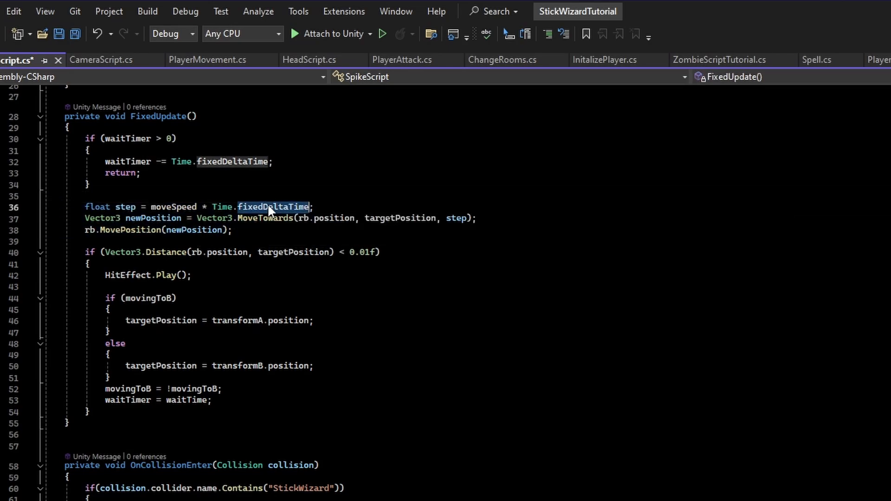
pyautogui.moveTo(291, 210)
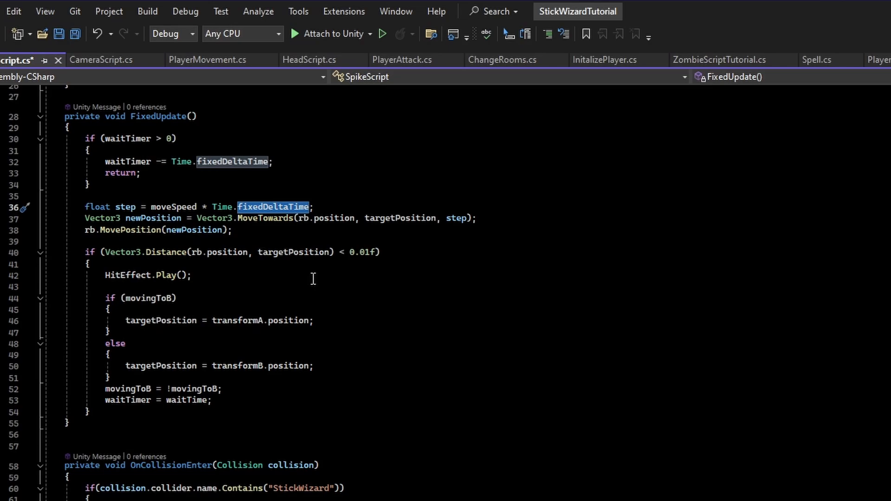
pyautogui.scroll(-2, 109, 251)
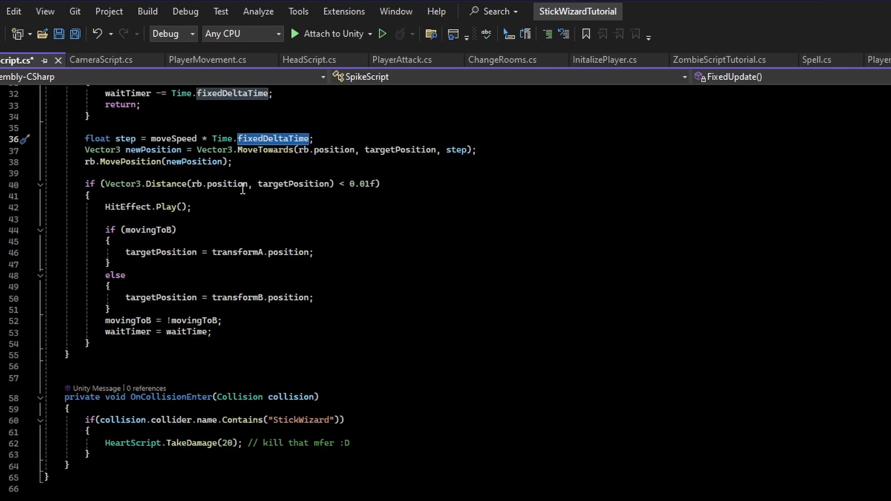
pyautogui.scroll(2, 242, 189)
# Examine the Vector3.Distance condition comparing rb.position with targetPosition against the 0.01f threshold
pyautogui.click(364, 252)
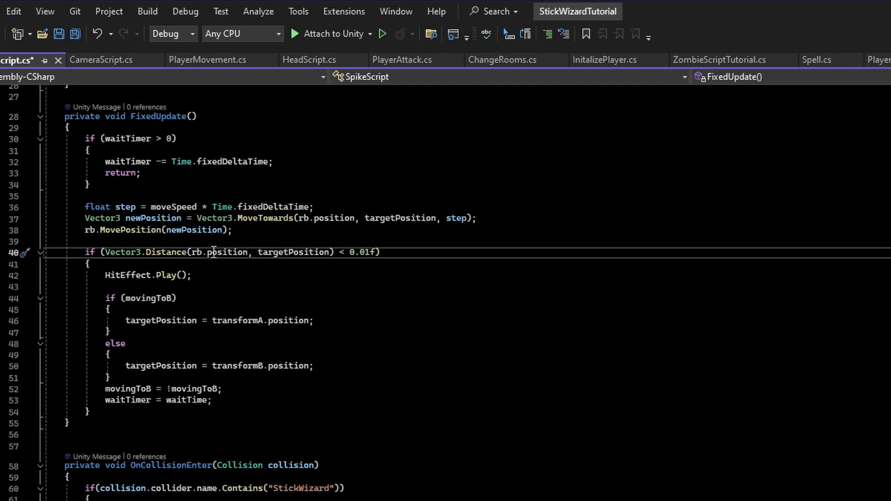
pyautogui.doubleClick(165, 252)
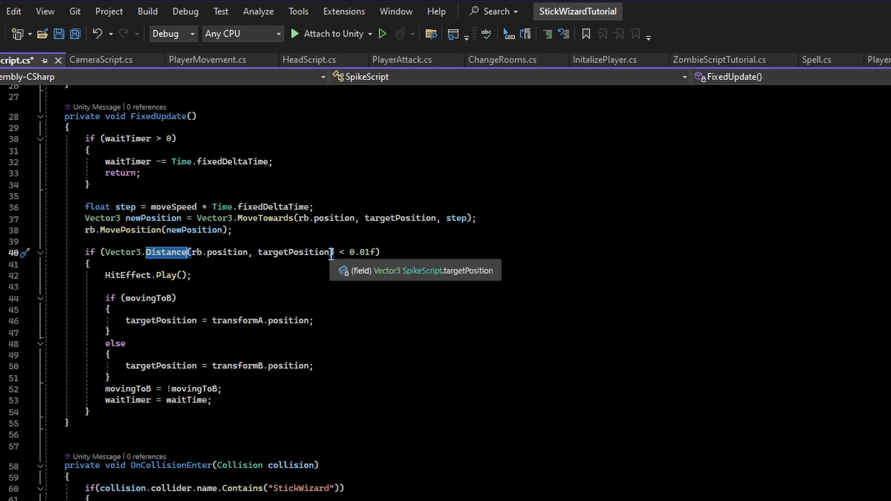
pyautogui.click(235, 252)
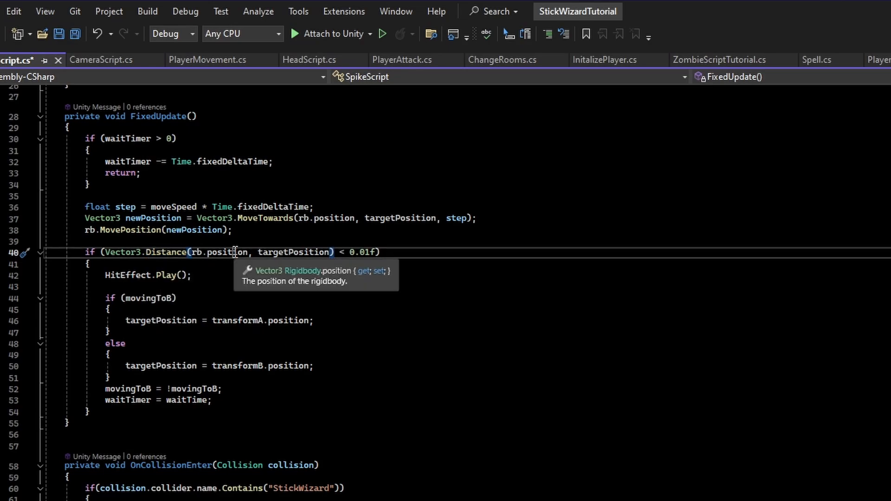
pyautogui.doubleClick(293, 252)
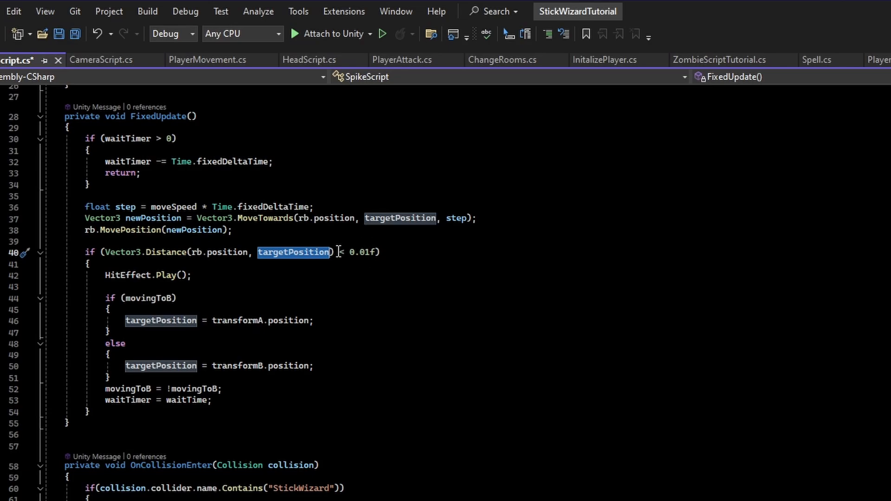
pyautogui.moveTo(338, 251); pyautogui.dragTo(382, 252)
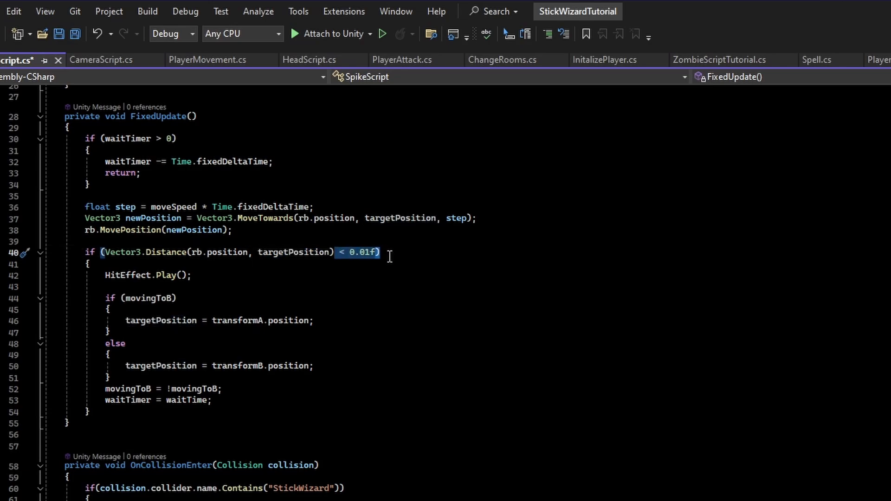
pyautogui.doubleClick(168, 252)
# Review the HitEffect.Play call, the target switching between transformA and transformB, and the waitTimer reset and countdown in FixedUpdate
pyautogui.moveTo(106, 275); pyautogui.dragTo(191, 275)
pyautogui.moveTo(106, 298); pyautogui.dragTo(252, 404)
pyautogui.scroll(-2, 251, 405)
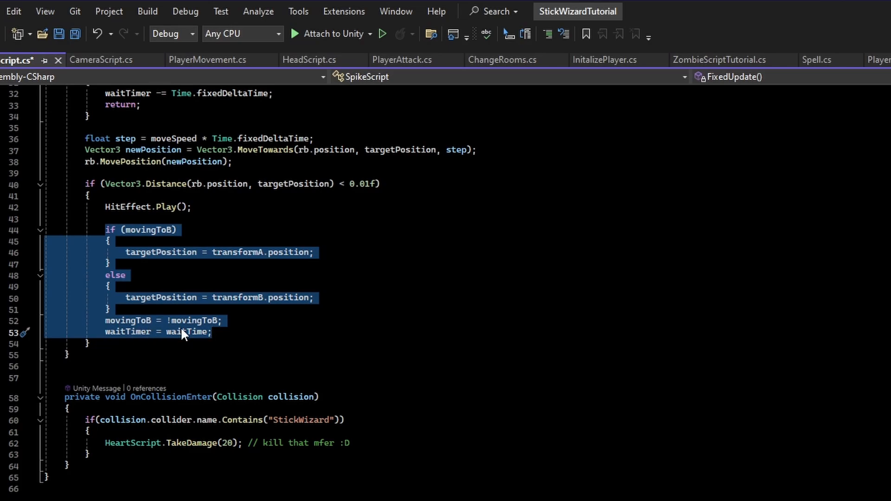
pyautogui.click(153, 332)
pyautogui.doubleClick(191, 335)
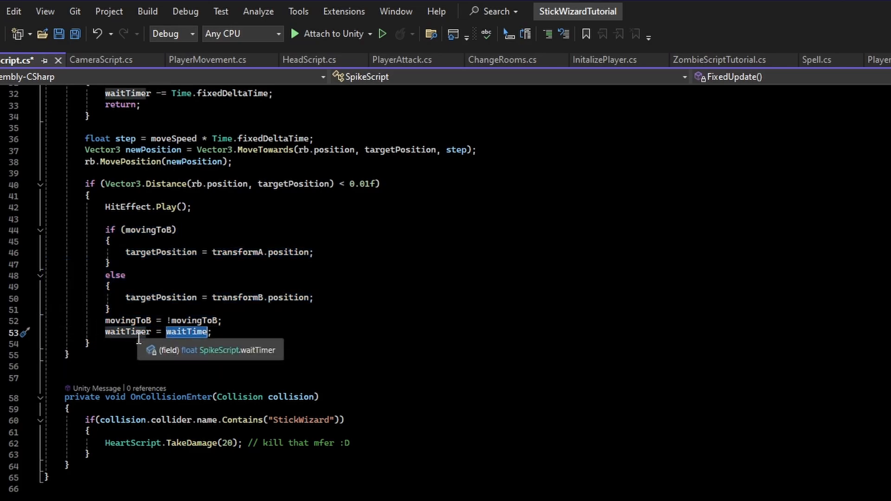
pyautogui.scroll(5, 180, 273)
pyautogui.moveTo(74, 242); pyautogui.dragTo(130, 291)
pyautogui.scroll(-4, 169, 260)
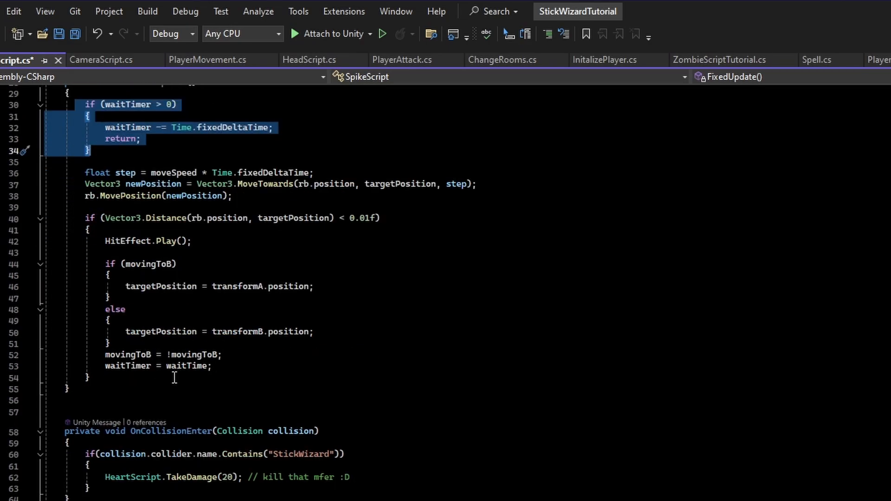
# Examine the OnCollisionEnter method, including its "StickWizard" name check and the HeartScript.TakeDamage call with its damage amount
pyautogui.scroll(-1, 204, 369)
pyautogui.moveTo(85, 420); pyautogui.dragTo(93, 456)
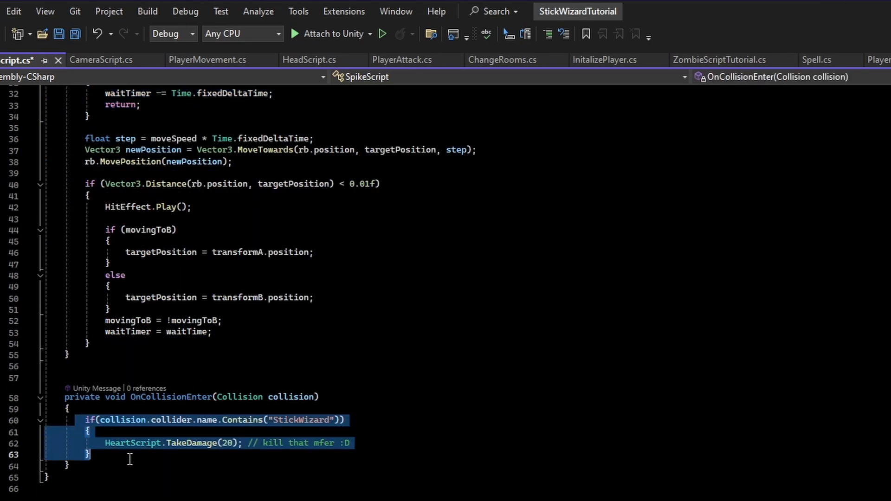
pyautogui.moveTo(60, 397); pyautogui.dragTo(97, 459)
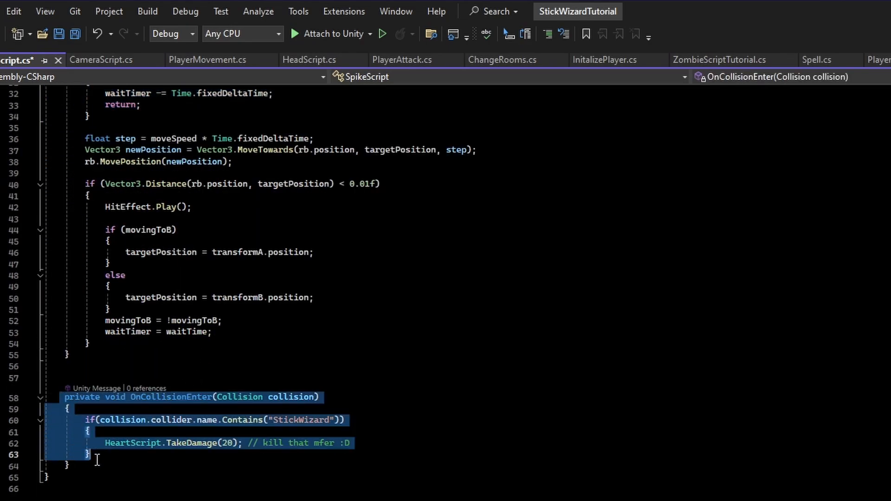
pyautogui.doubleClick(303, 419)
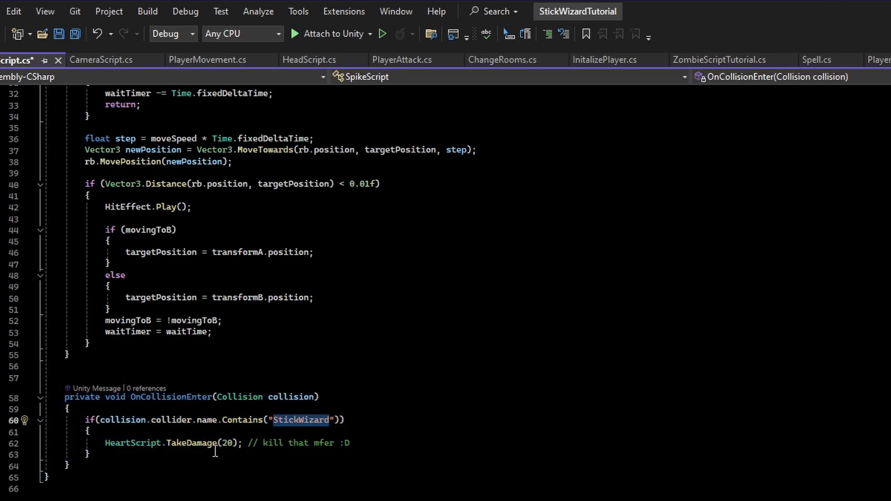
pyautogui.doubleClick(192, 443)
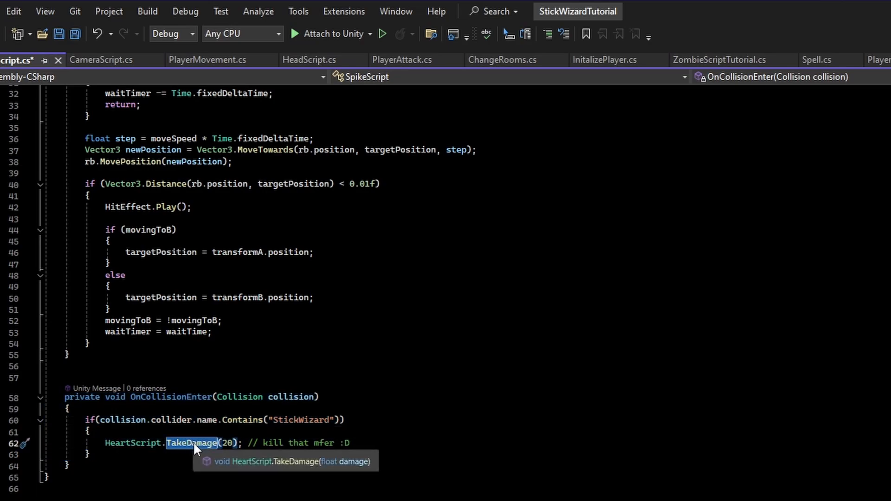
pyautogui.click(320, 434)
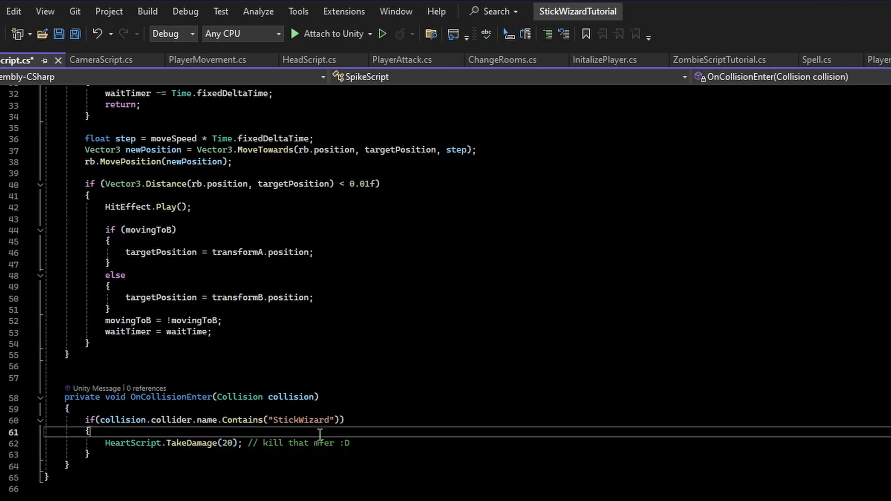
pyautogui.doubleClick(229, 444)
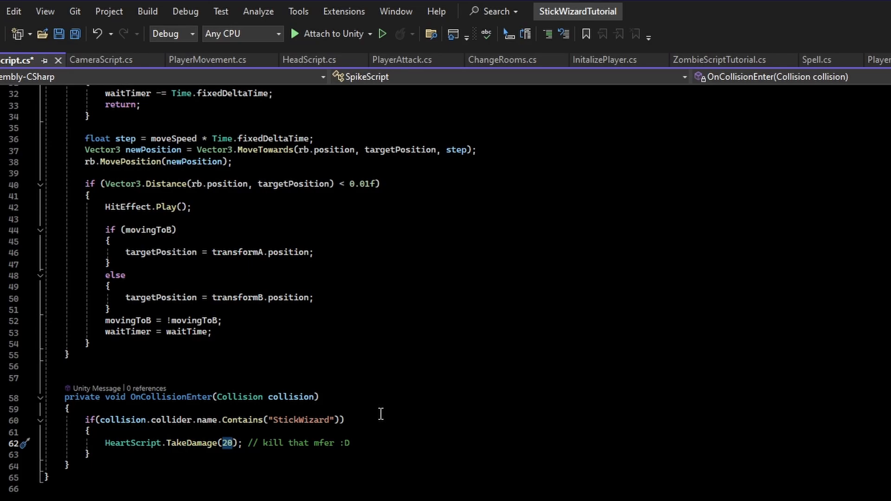
# Review FixedUpdate once more, save SpikeScript, and switch to the Unity editor
pyautogui.scroll(5, 278, 417)
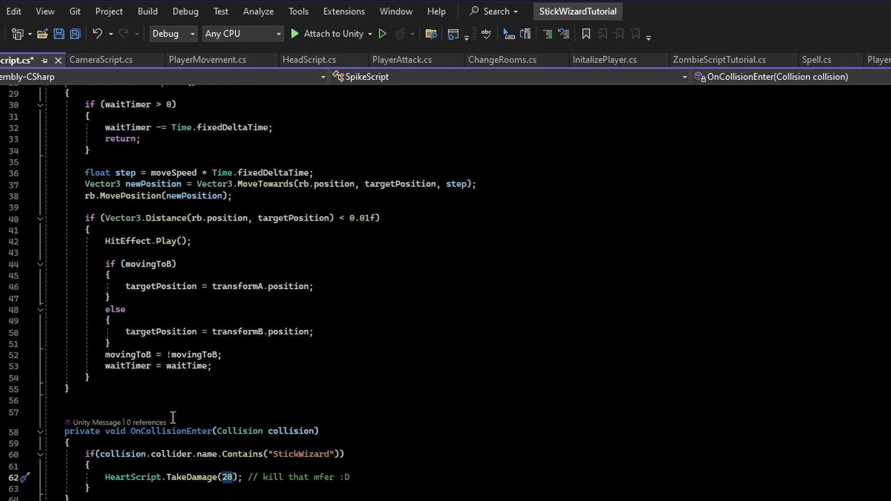
pyautogui.scroll(2, 259, 441)
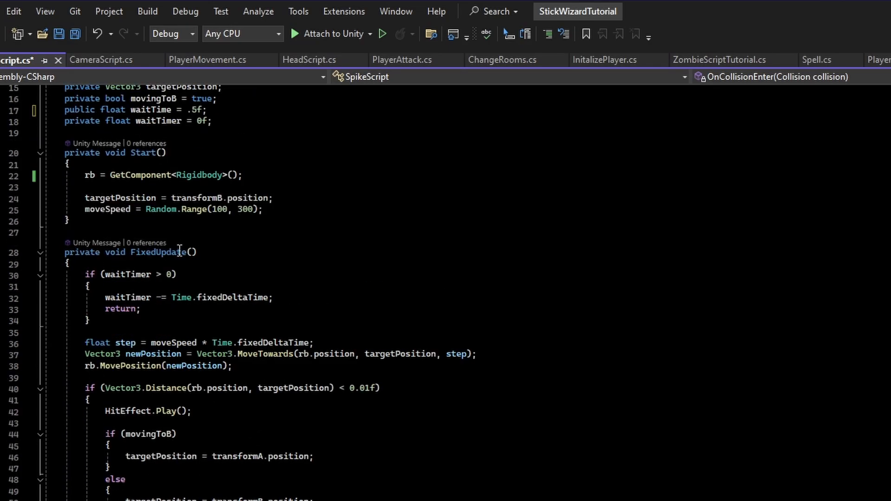
pyautogui.scroll(-4, 242, 306)
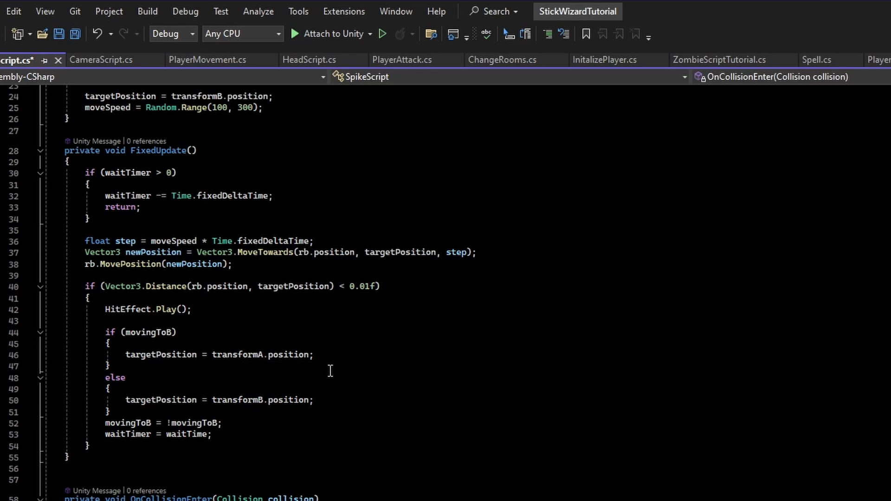
pyautogui.scroll(1, 325, 366)
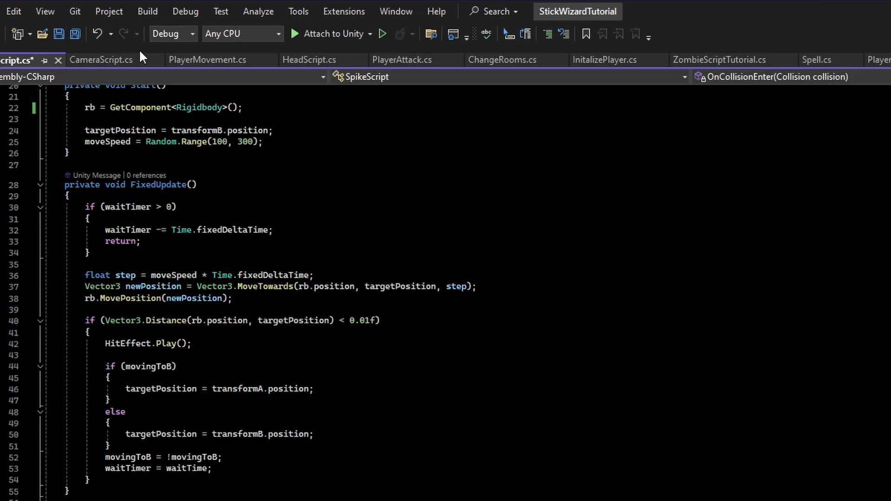
pyautogui.hotkey('ctrl', 's')
pyautogui.hotkey('alt', 'Tab')
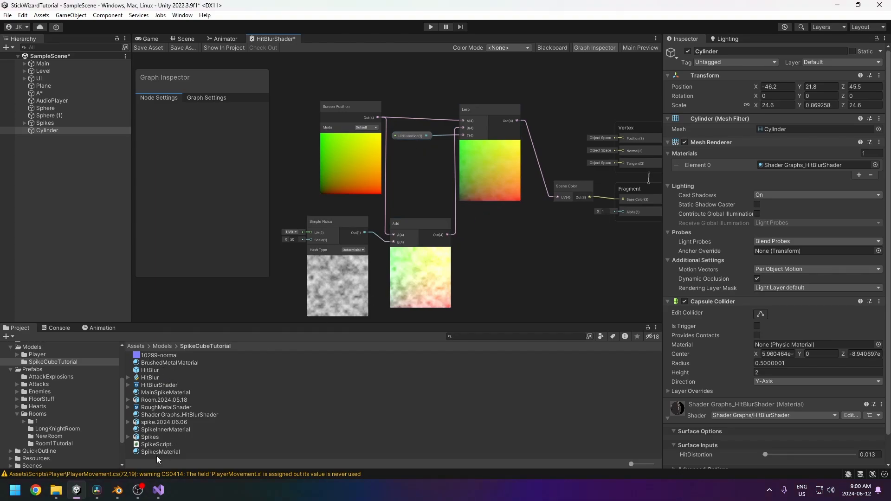
# Enlarge the Project browser and inspect the Cylinder's blur effect around the spike cube in the Scene view
pyautogui.moveTo(187, 323); pyautogui.dragTo(189, 307)
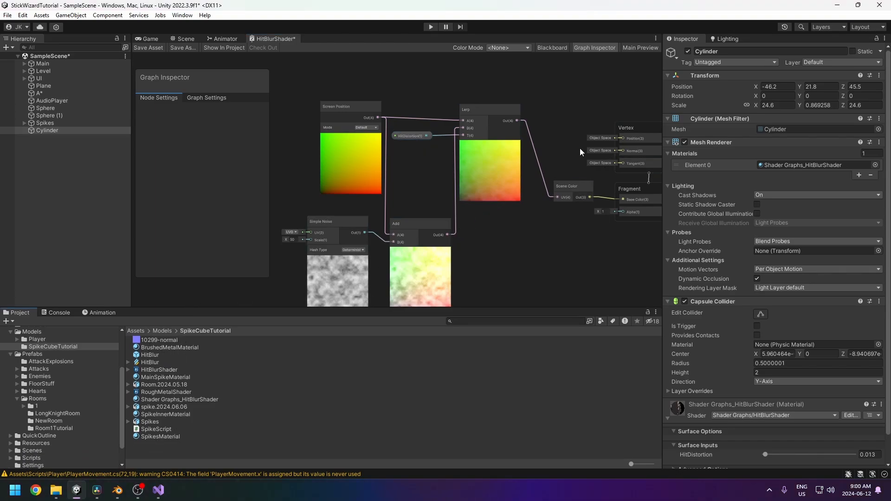
pyautogui.click(147, 38)
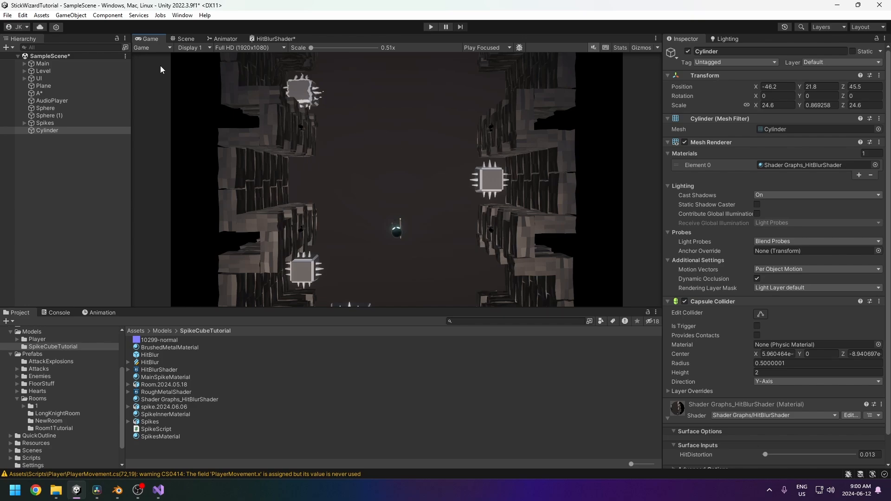
pyautogui.click(185, 37)
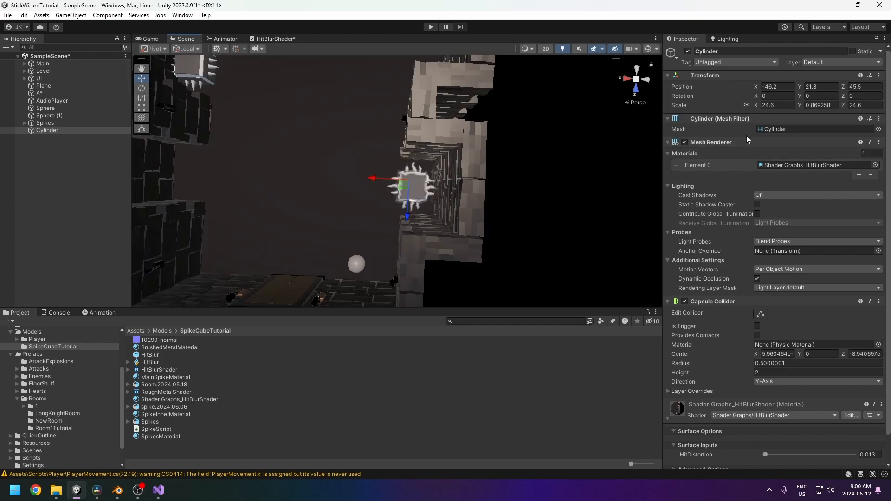
pyautogui.keyDown('alt'); pyautogui.moveTo(423, 217); pyautogui.dragTo(442, 173); pyautogui.keyUp('alt')
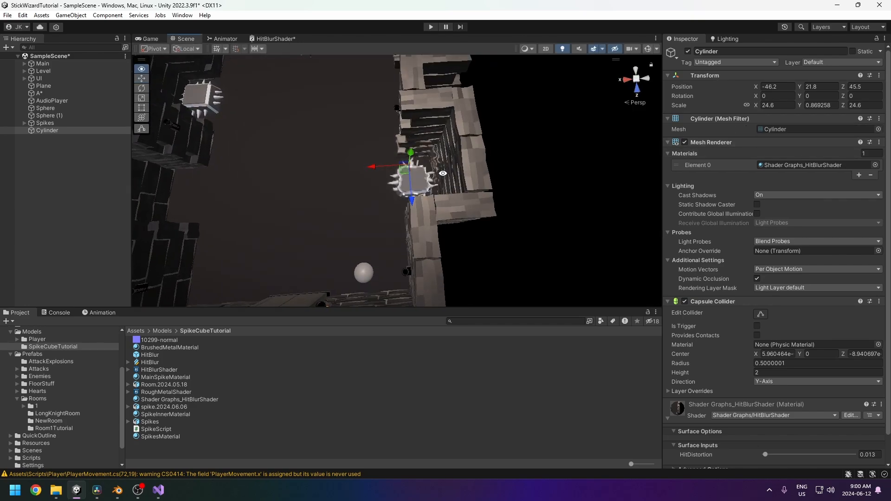
pyautogui.scroll(-2, 767, 434)
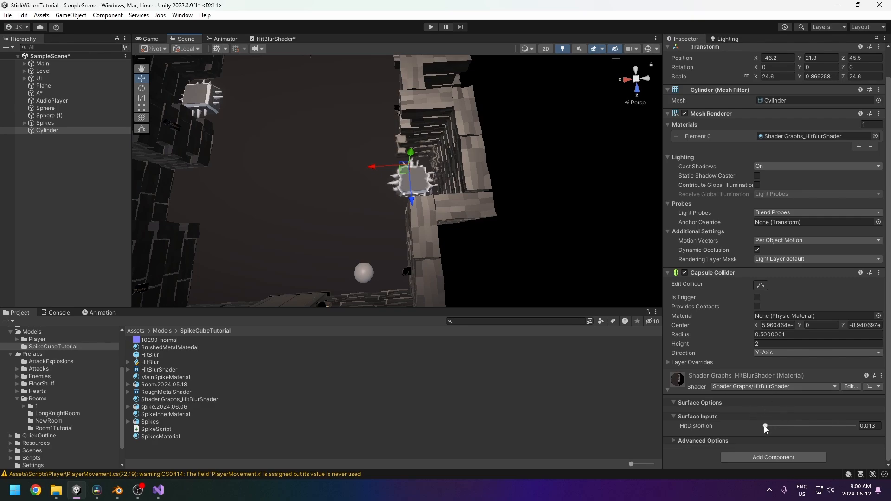
# Try varying HitDistortion on the Cylinder's HitBlurShader material and scaling the Cylinder proportionally to an X scale of 28.6
pyautogui.moveTo(765, 428)
pyautogui.mouseDown()
pyautogui.moveTo(781, 428)
pyautogui.moveTo(765, 436)
pyautogui.mouseUp()
pyautogui.scroll(3, 475, 233)
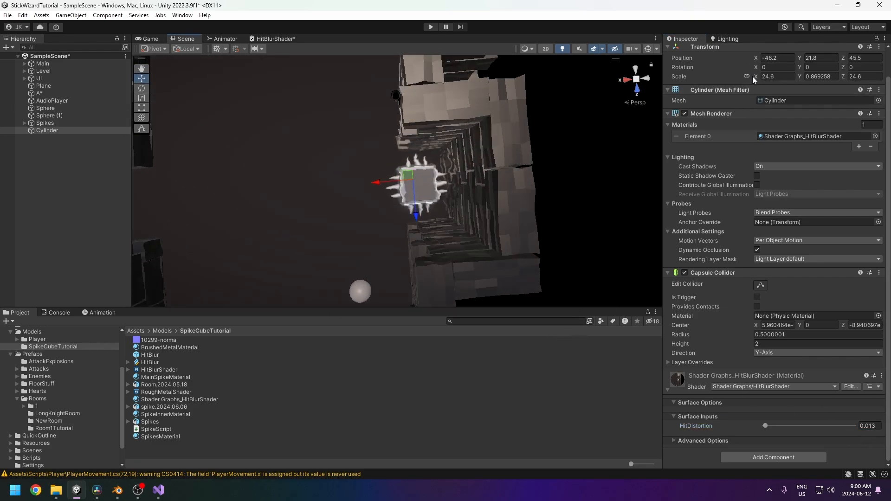
pyautogui.moveTo(753, 78); pyautogui.dragTo(758, 124)
pyautogui.moveTo(655, 118); pyautogui.dragTo(780, 84)
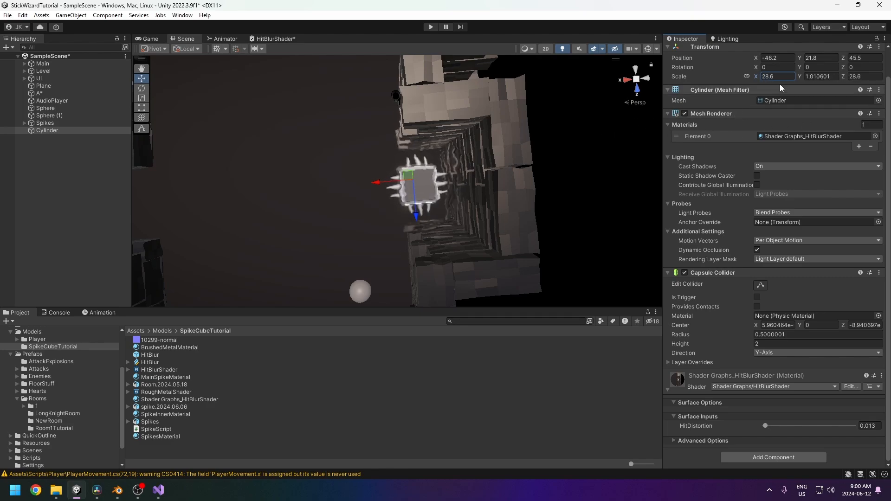
# Duplicate the Cylinder object in SampleScene
pyautogui.keyDown('alt'); pyautogui.moveTo(487, 176); pyautogui.dragTo(454, 134); pyautogui.keyUp('alt')
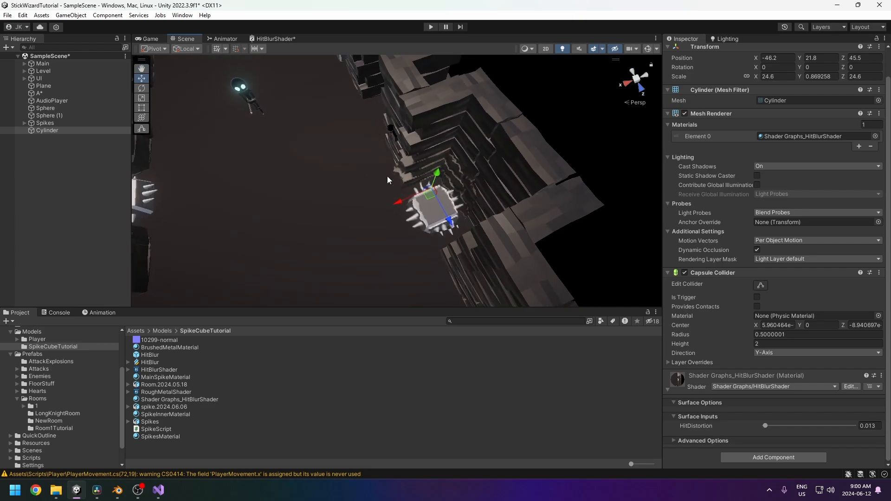
pyautogui.rightClick(70, 166)
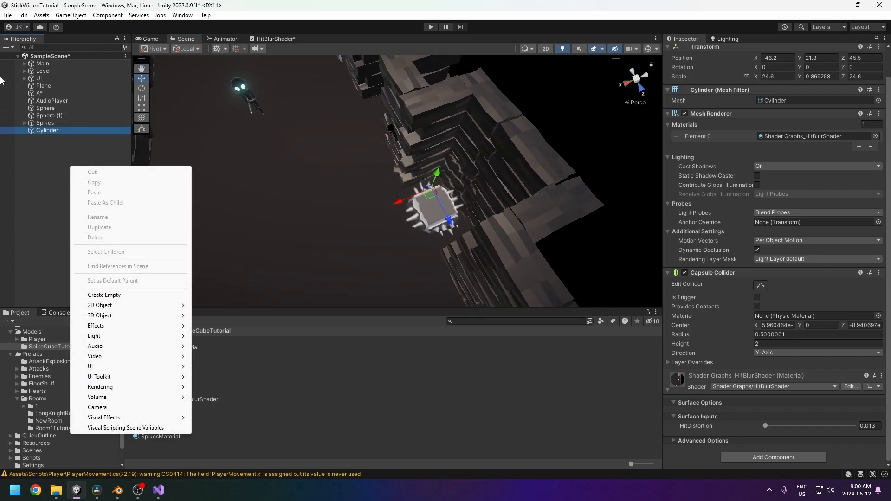
pyautogui.click(41, 129)
pyautogui.hotkey('ctrl', 'd')
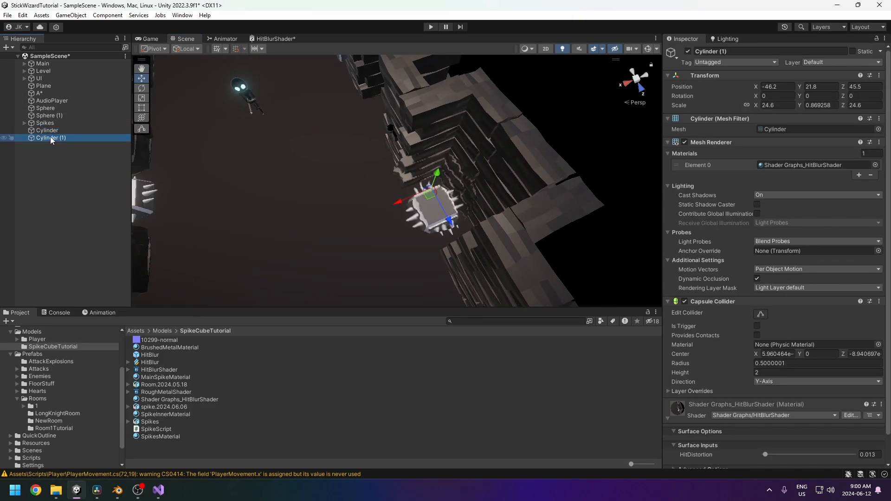
# Move the duplicated Cylinder onto the open floor at X 1.5, Y 21.8, Z 31
pyautogui.moveTo(430, 195); pyautogui.dragTo(253, 215)
pyautogui.keyDown('alt'); pyautogui.moveTo(284, 223); pyautogui.dragTo(360, 210); pyautogui.keyUp('alt')
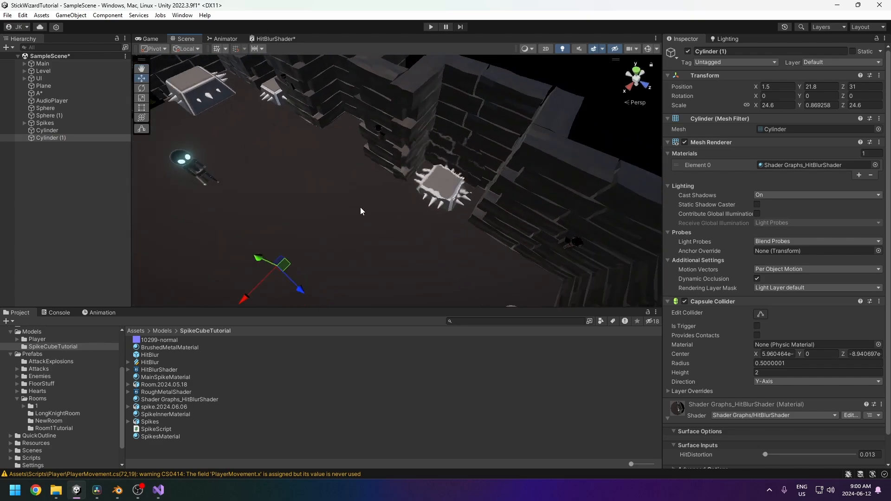
pyautogui.moveTo(360, 210); pyautogui.dragTo(457, 159, button='middle')
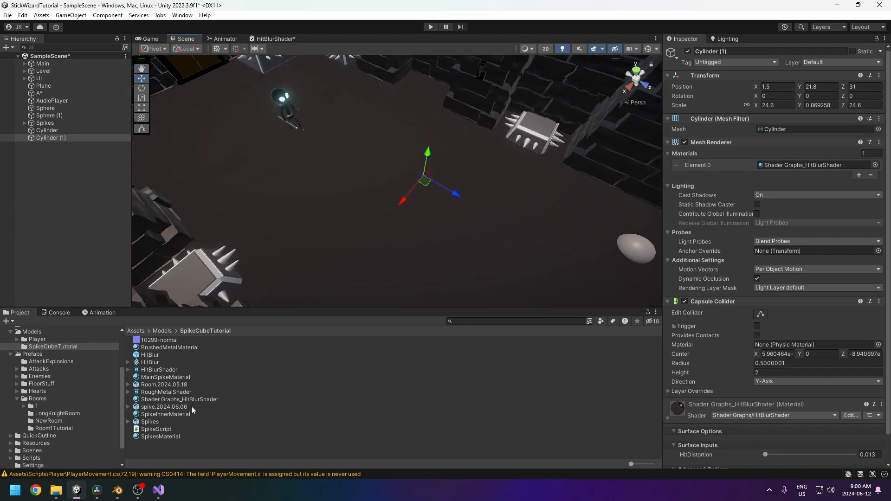
# Try SpikeInnerMaterial as the duplicated Cylinder's material and view the disc in the room from above
pyautogui.moveTo(160, 416); pyautogui.dragTo(819, 167)
pyautogui.keyDown('alt'); pyautogui.moveTo(524, 174); pyautogui.dragTo(397, 162); pyautogui.keyUp('alt')
pyautogui.scroll(-3, 418, 216)
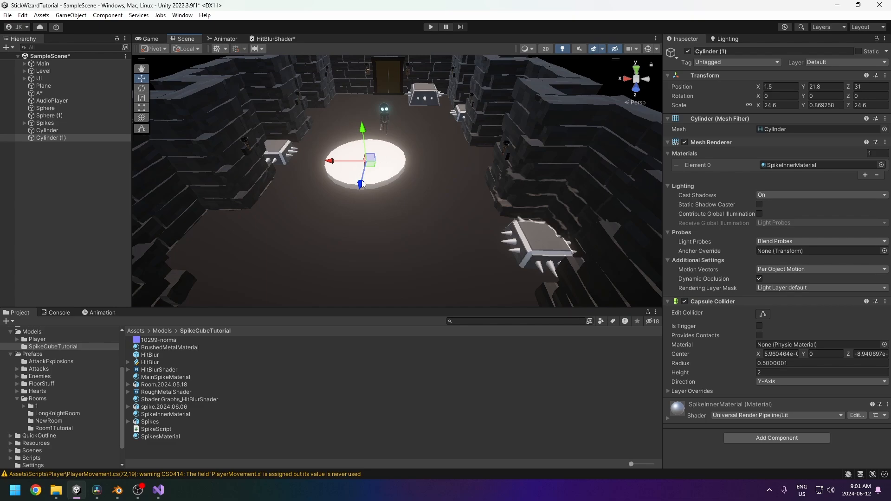
pyautogui.keyDown('alt'); pyautogui.moveTo(361, 183); pyautogui.dragTo(371, 198); pyautogui.keyUp('alt')
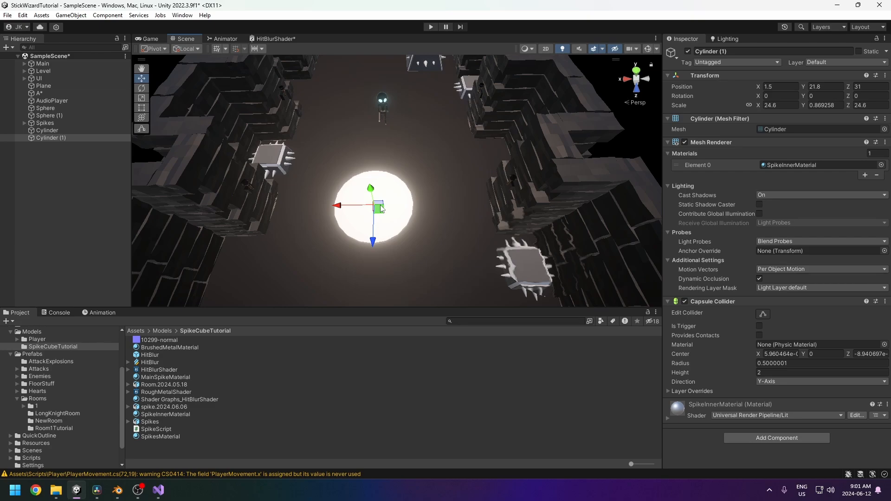
# Delete the duplicated Cylinder from SampleScene
pyautogui.press('Delete')
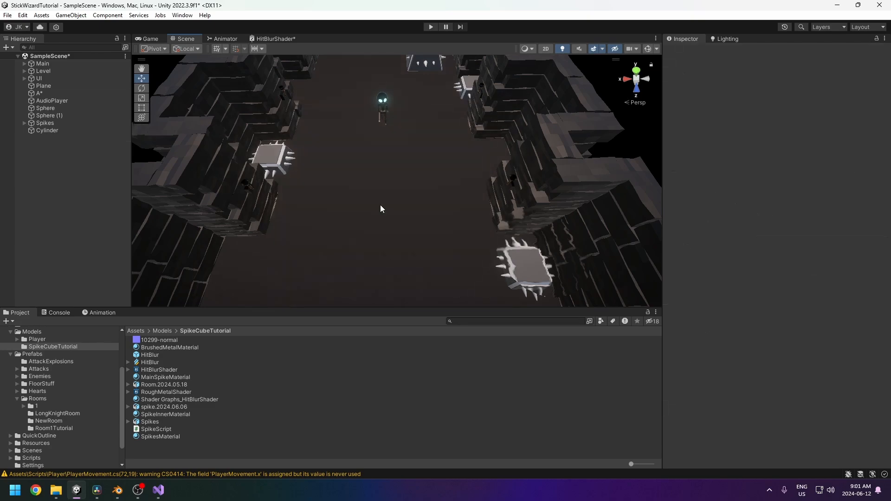
pyautogui.moveTo(574, 254); pyautogui.dragTo(331, 85, button='middle')
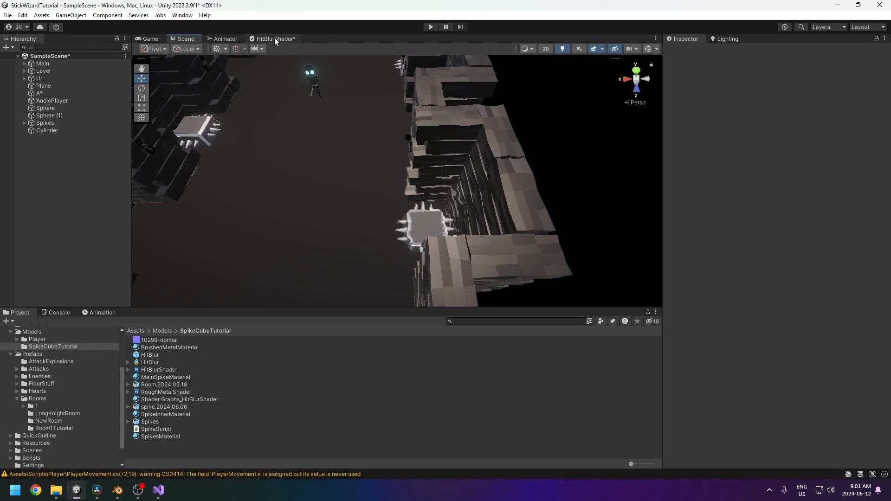
# Look up the URP shader graph types available for creating a new asset in the SpikeCubeTutorial folder
pyautogui.rightClick(167, 436)
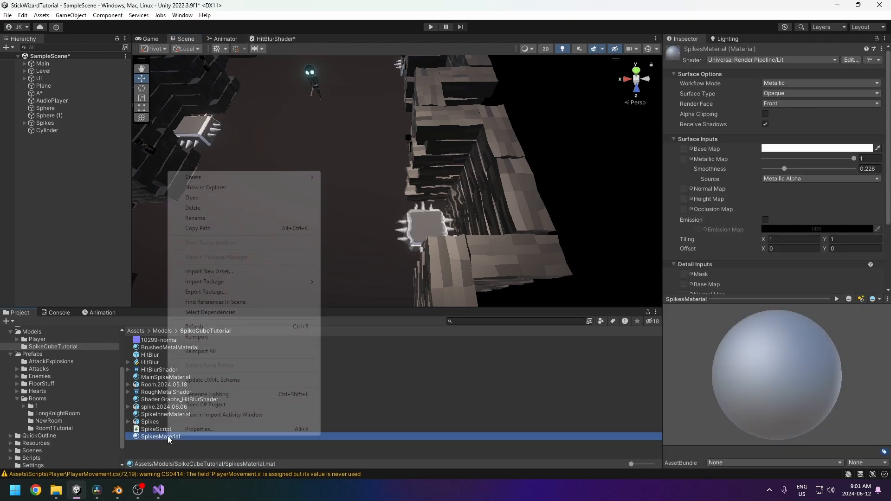
pyautogui.rightClick(163, 452)
pyautogui.moveTo(212, 195)
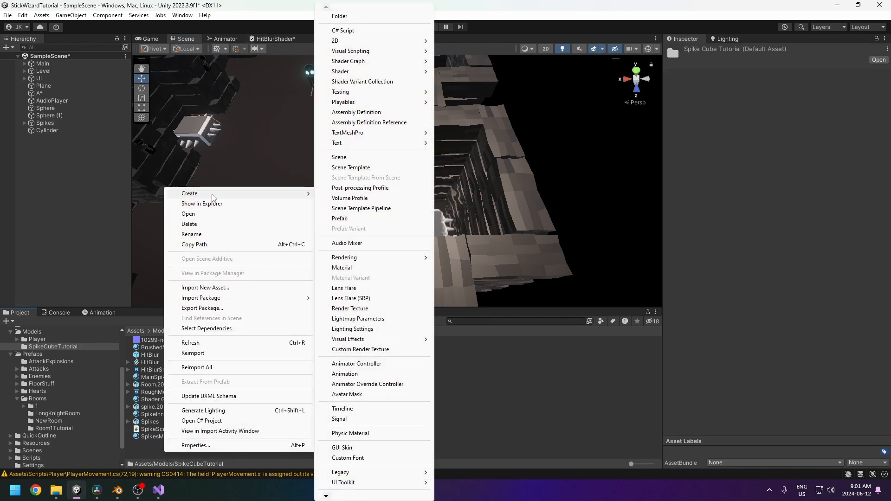
pyautogui.moveTo(368, 62)
pyautogui.moveTo(443, 62)
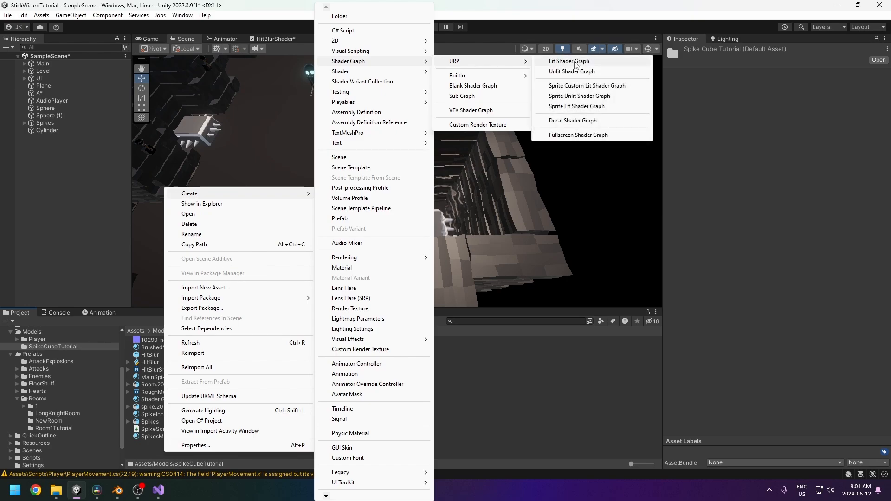
pyautogui.click(822, 240)
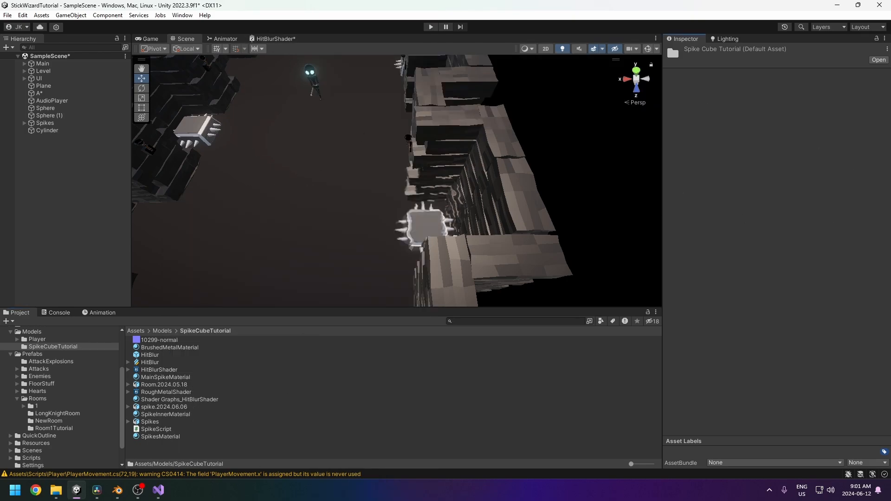
# Open the HitBlurShader graph and look at the node creation option for its empty area
pyautogui.click(273, 38)
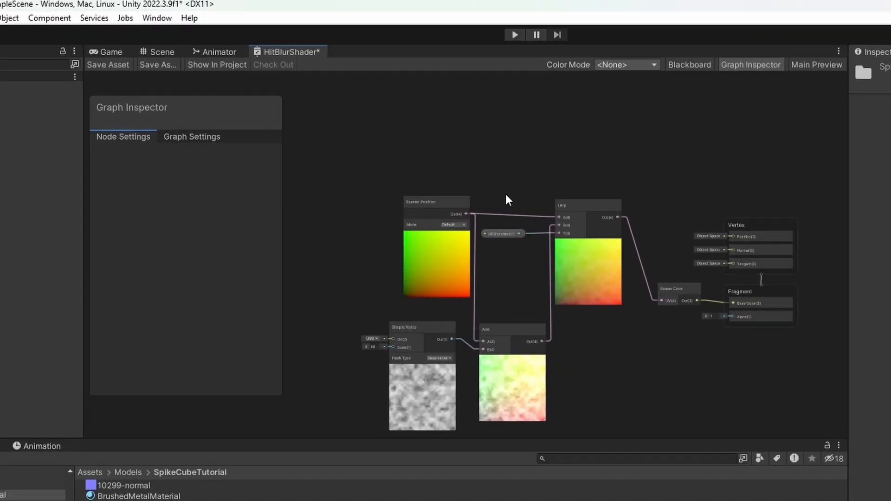
pyautogui.rightClick(490, 167)
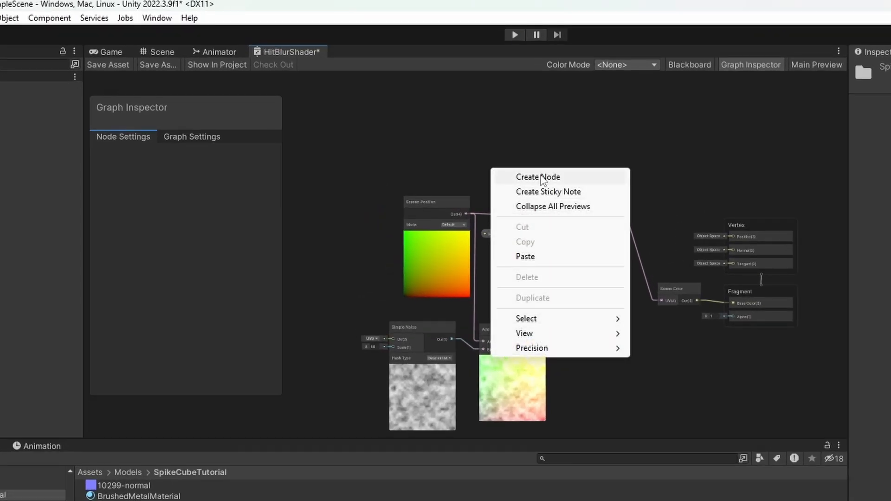
pyautogui.click(542, 179)
pyautogui.click(362, 120)
pyautogui.scroll(2, 491, 293)
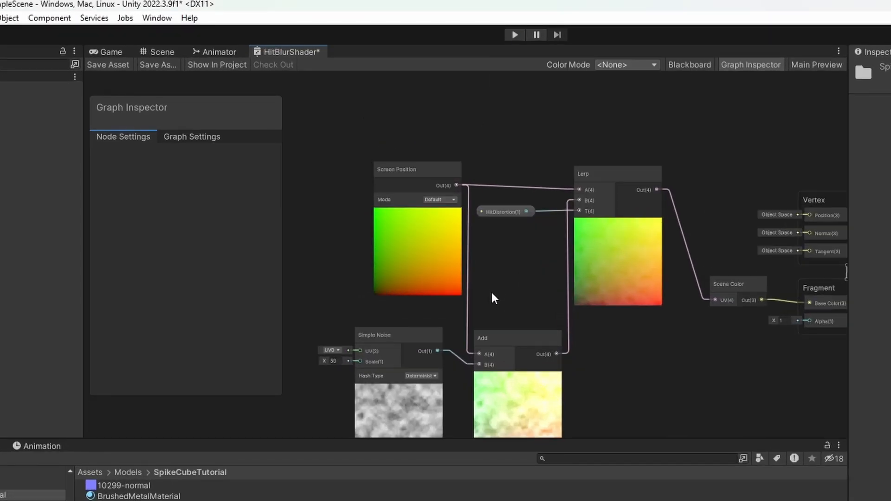
# Select the HitDistortion property node feeding Lerp and examine its settings
pyautogui.click(440, 181)
pyautogui.moveTo(502, 236); pyautogui.dragTo(450, 202, button='middle')
pyautogui.click(429, 164)
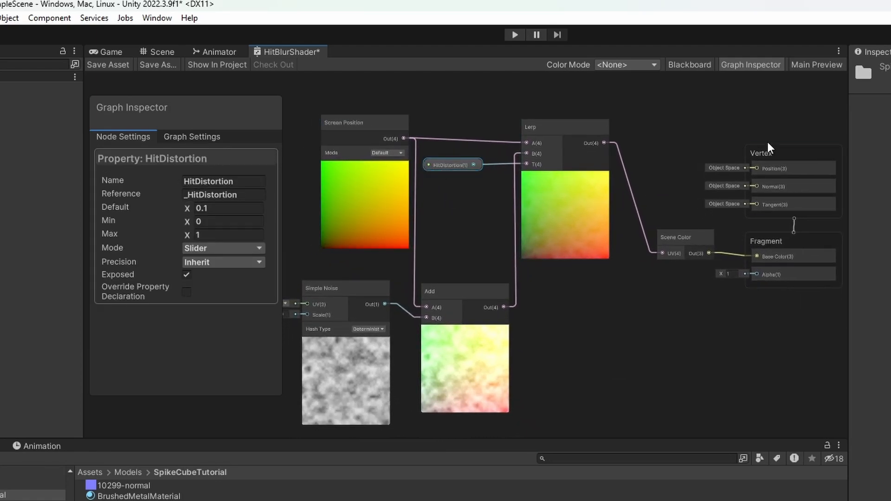
pyautogui.moveTo(507, 213); pyautogui.dragTo(543, 237, button='middle')
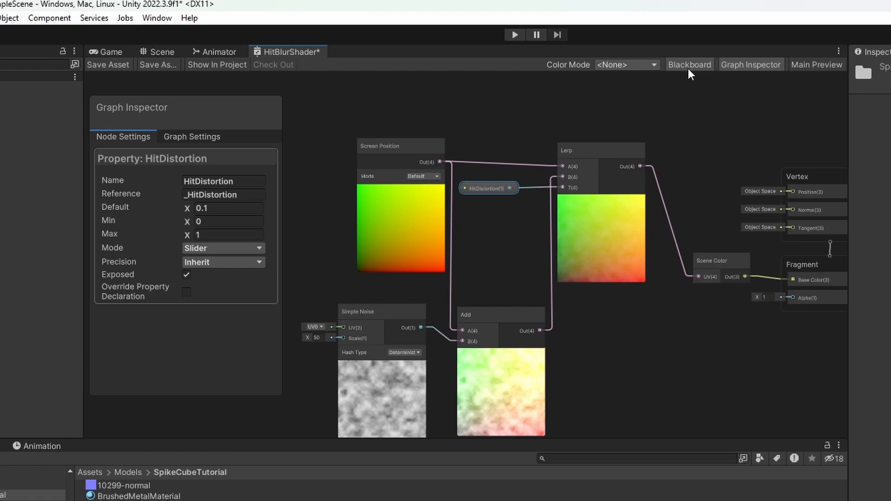
# Show the HitBlurShader Blackboard and check its option for adding properties
pyautogui.click(689, 65)
pyautogui.moveTo(179, 154); pyautogui.dragTo(186, 138)
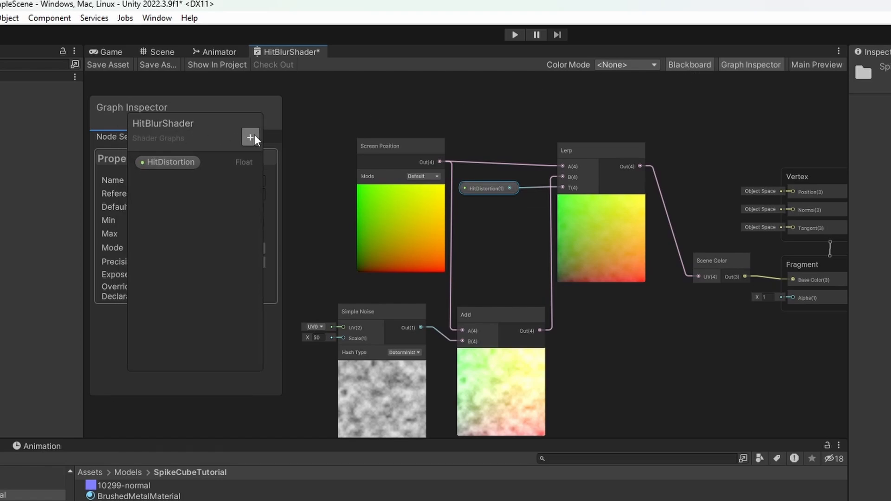
pyautogui.click(251, 137)
pyautogui.click(180, 174)
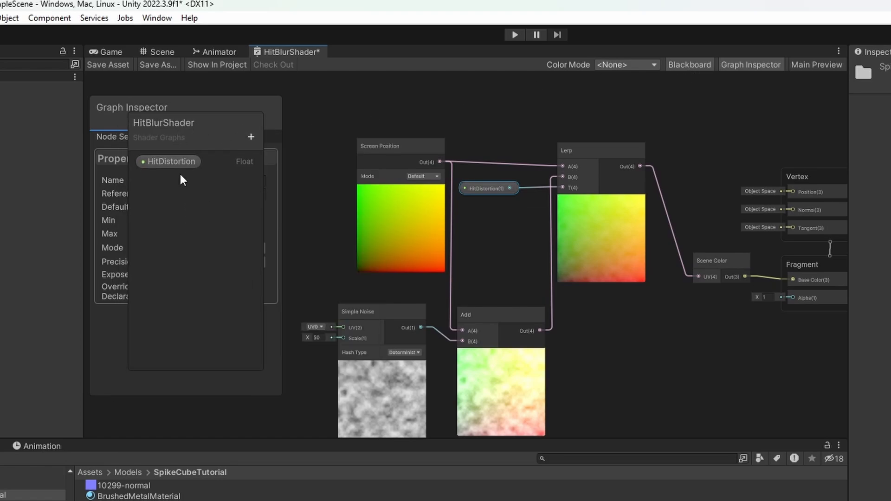
# Try placing a second HitDistortion property node in the graph and delete it again
pyautogui.moveTo(179, 162); pyautogui.dragTo(505, 243)
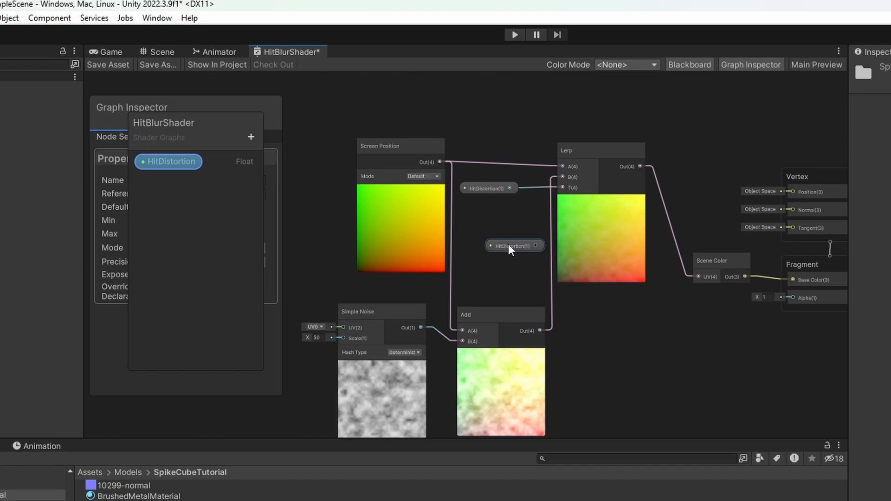
pyautogui.press('Delete')
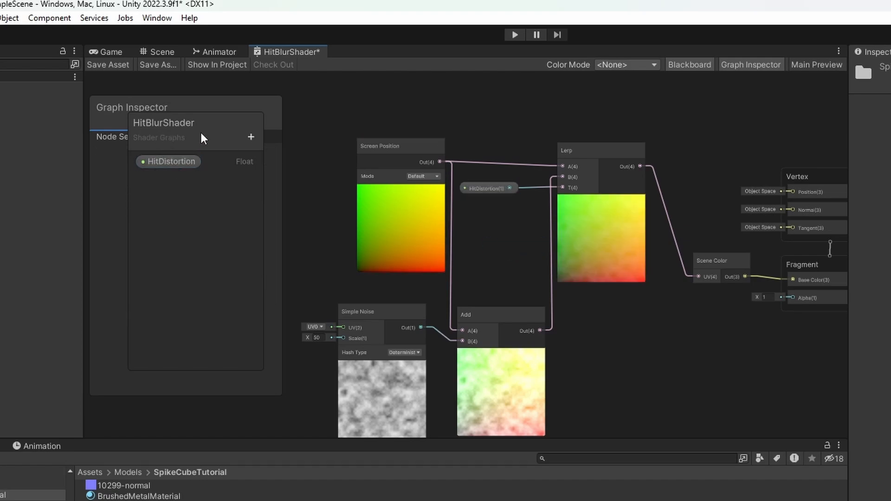
pyautogui.moveTo(200, 137); pyautogui.dragTo(180, 148)
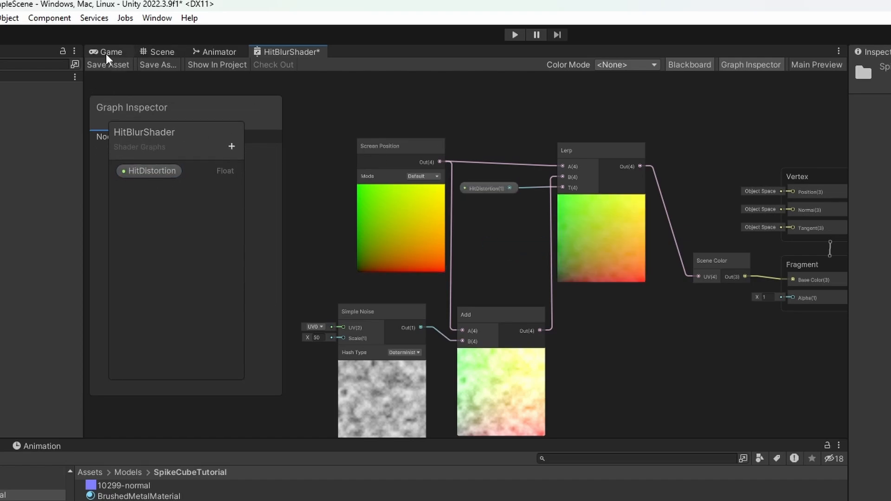
# Return to the Scene view, select the Cylinder, and open its Shader Graphs_HitBlurShader material for inspection
pyautogui.click(156, 50)
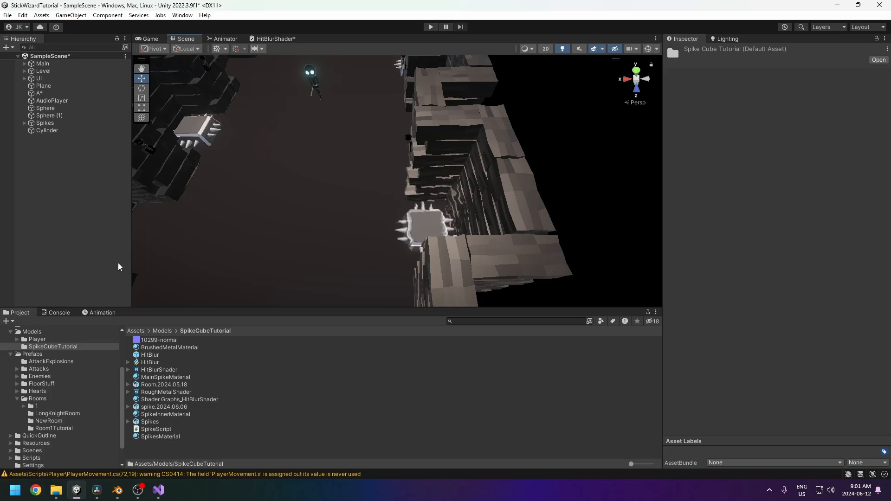
pyautogui.click(47, 130)
pyautogui.click(792, 165)
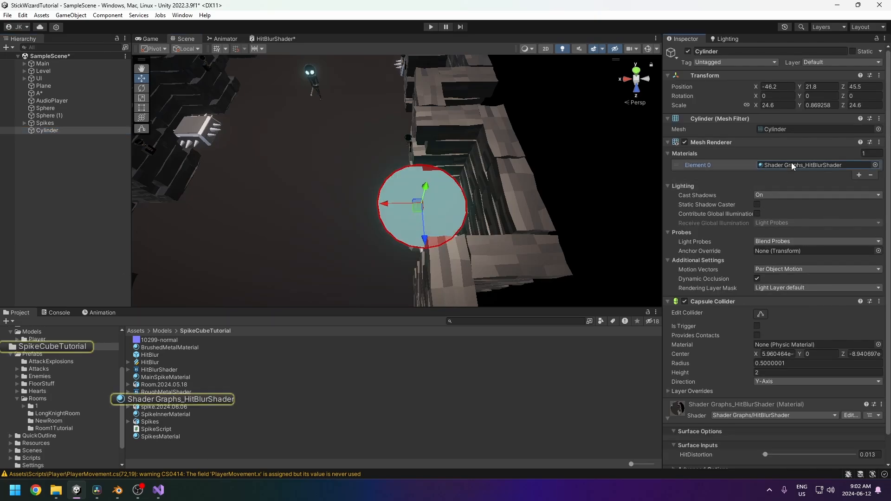
pyautogui.doubleClick(792, 166)
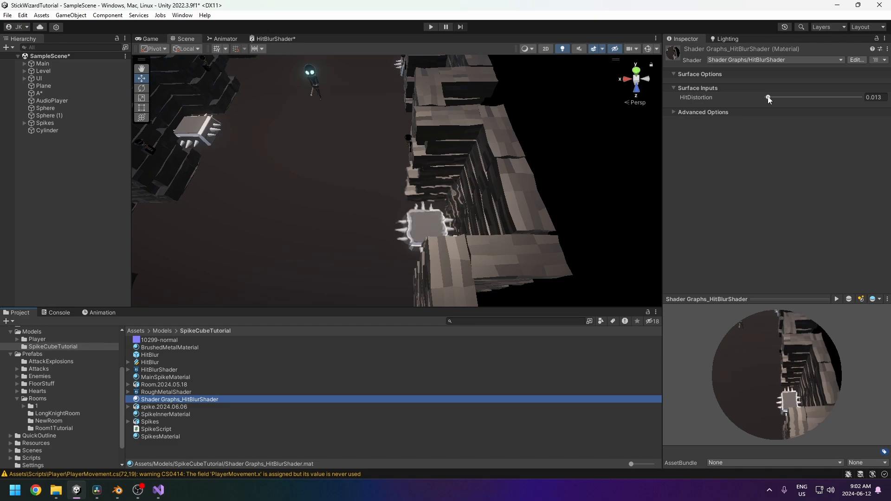
# Return to the HitBlurShader graph and examine the HitDistortion property's settings from the Blackboard
pyautogui.click(280, 40)
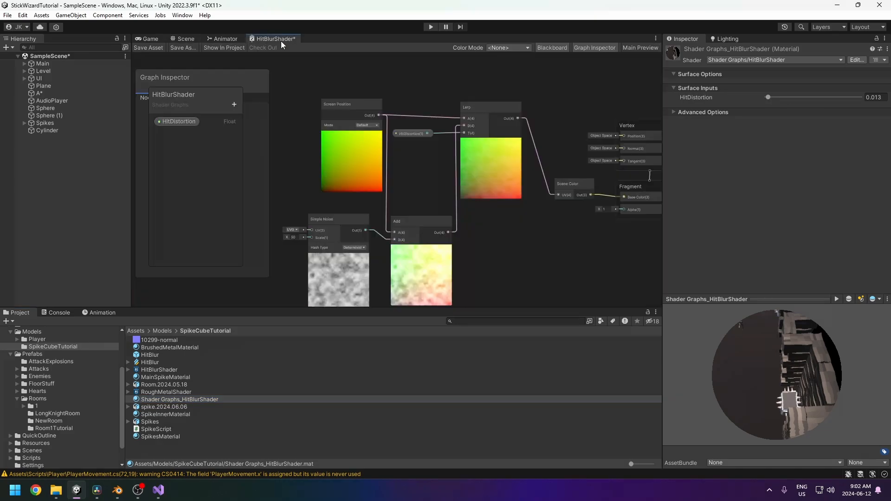
pyautogui.click(180, 122)
pyautogui.moveTo(196, 99); pyautogui.dragTo(325, 81)
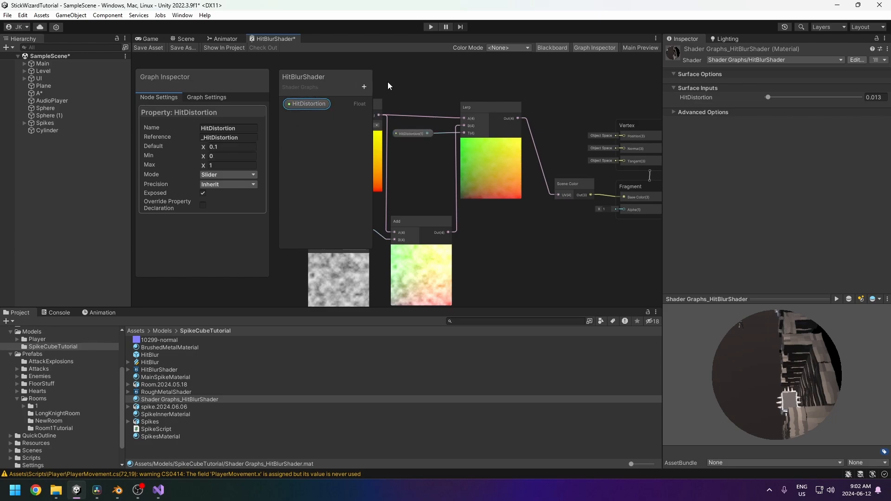
# Hide the Blackboard and review HitBlurShader's graph settings, including the Universal target's material, surface and blending options
pyautogui.click(552, 47)
pyautogui.click(207, 98)
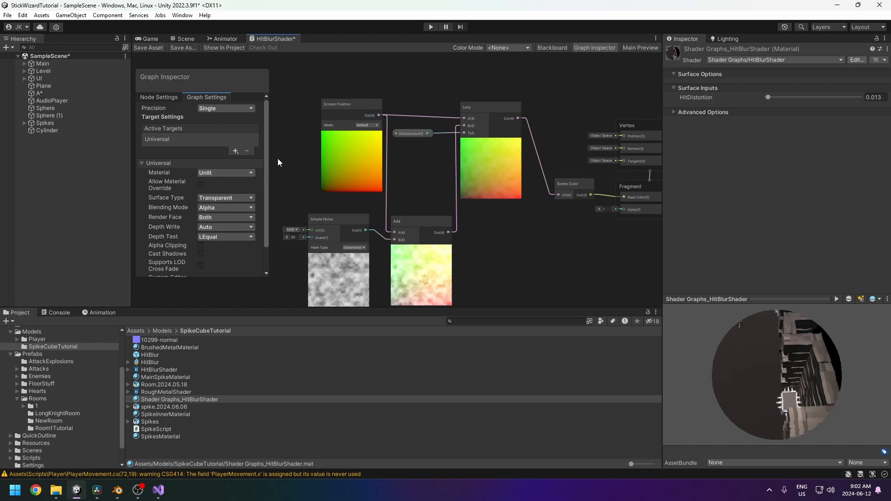
pyautogui.scroll(-2, 266, 154)
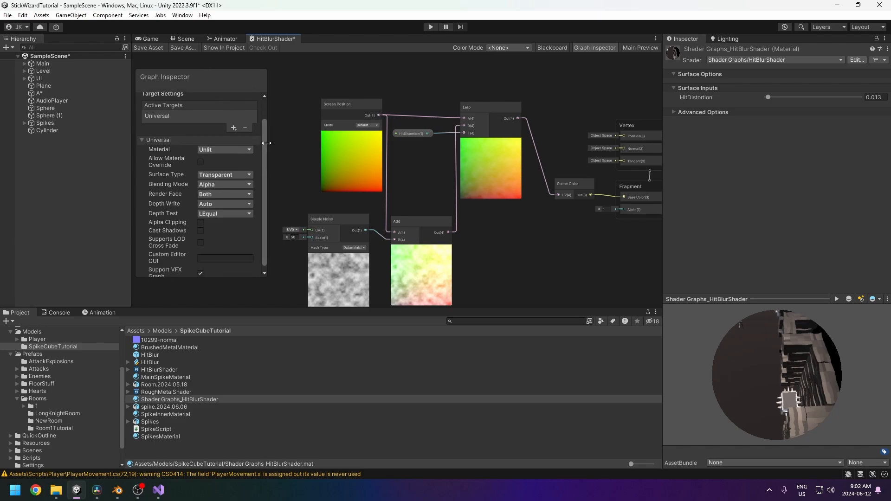
pyautogui.scroll(2, 221, 217)
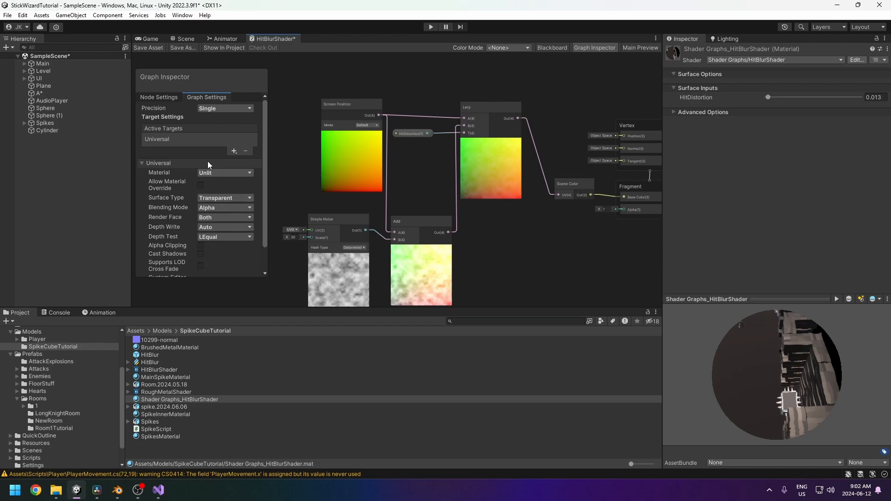
pyautogui.scroll(-2, 212, 174)
pyautogui.scroll(-1, 232, 204)
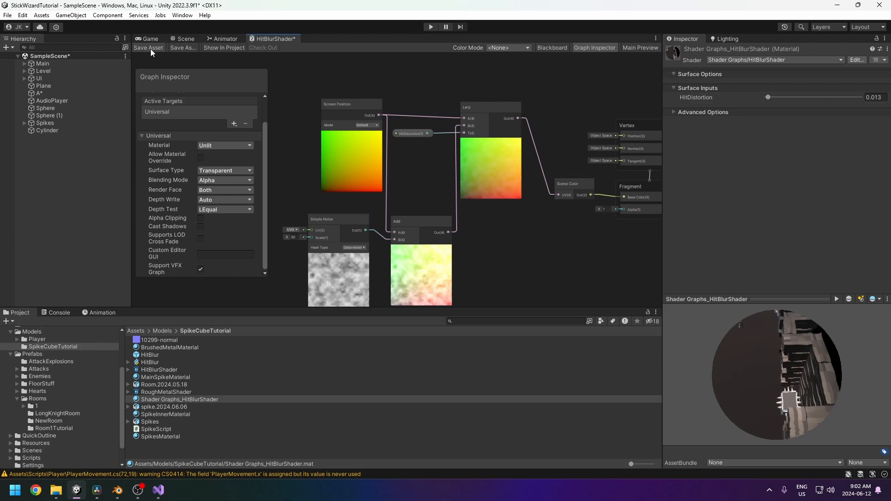
# Shift the HitDistortion node slightly and review its property settings and its connection to Lerp
pyautogui.moveTo(420, 154); pyautogui.dragTo(422, 141, button='middle')
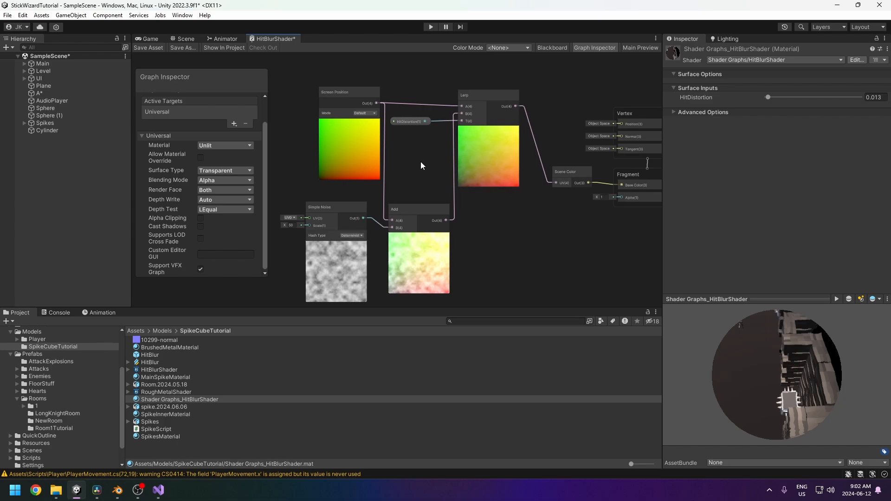
pyautogui.moveTo(420, 161); pyautogui.dragTo(432, 178, button='middle')
pyautogui.moveTo(430, 122); pyautogui.dragTo(426, 123)
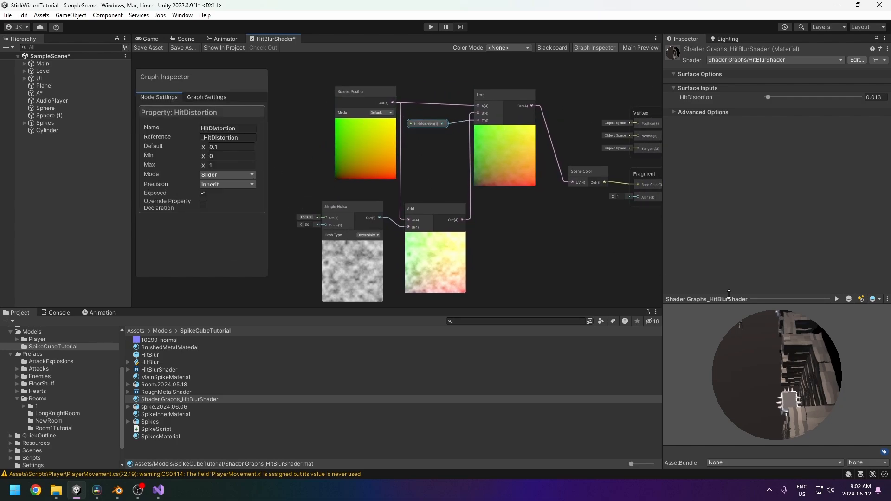
pyautogui.moveTo(489, 118); pyautogui.dragTo(446, 115, button='middle')
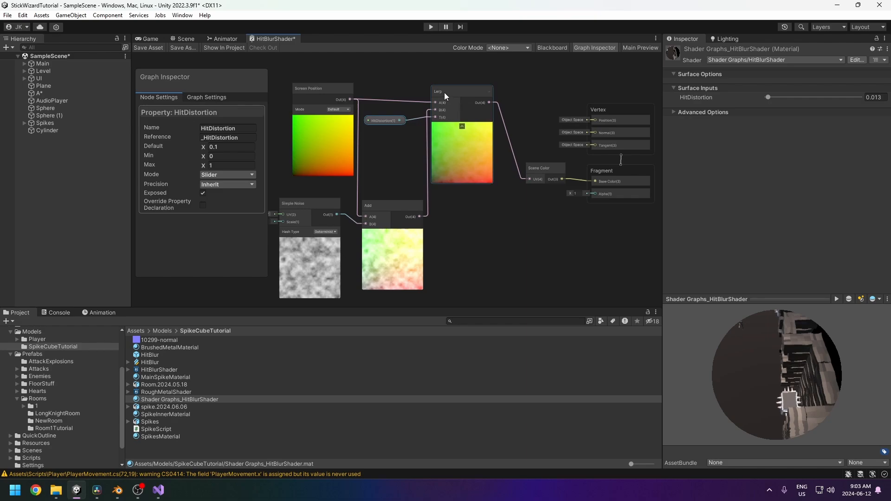
# Move the Scene Color node slightly closer to Lerp and review the links between the noise, Lerp and Fragment nodes
pyautogui.moveTo(541, 169); pyautogui.dragTo(530, 165)
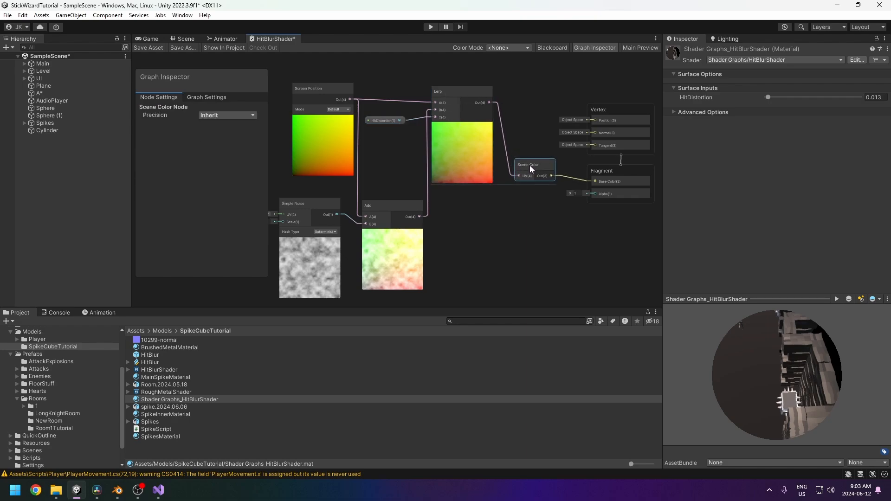
pyautogui.moveTo(515, 196); pyautogui.dragTo(524, 214, button='middle')
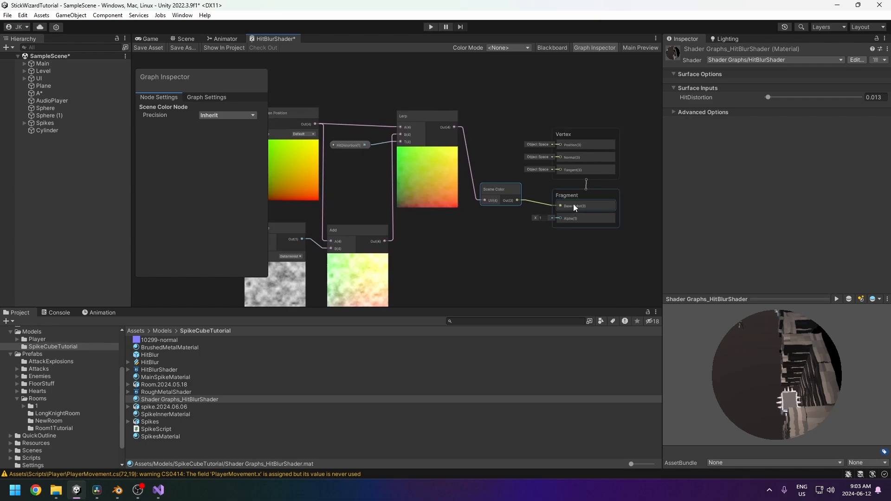
pyautogui.moveTo(475, 250); pyautogui.dragTo(560, 209, button='middle')
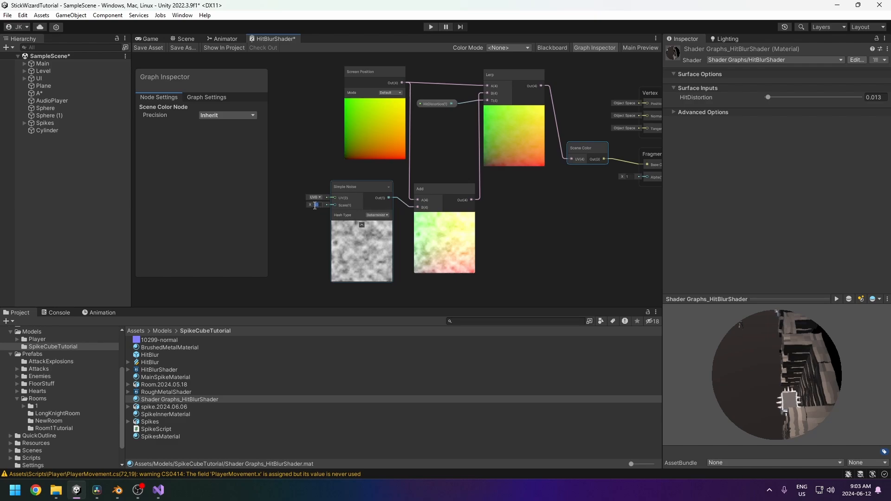
# Try several scales on the Simple Noise node, including 1 and 500, to compare the noise pattern
pyautogui.click(520, 225)
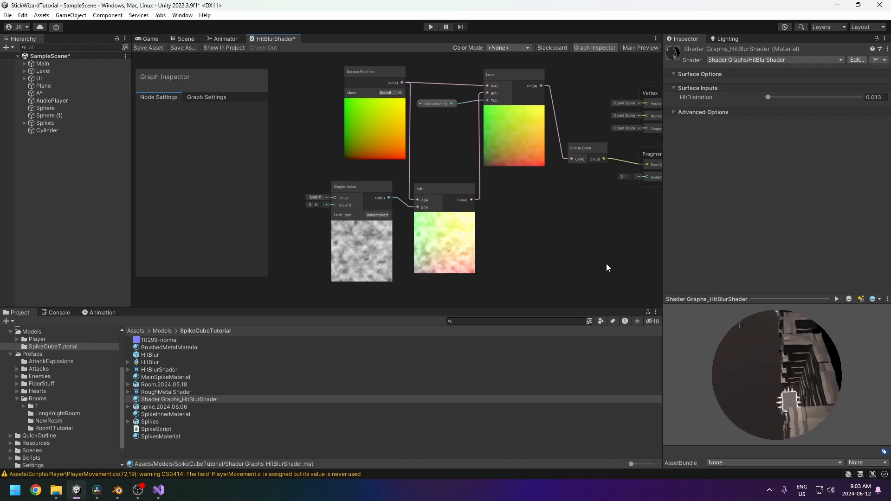
pyautogui.write('1')
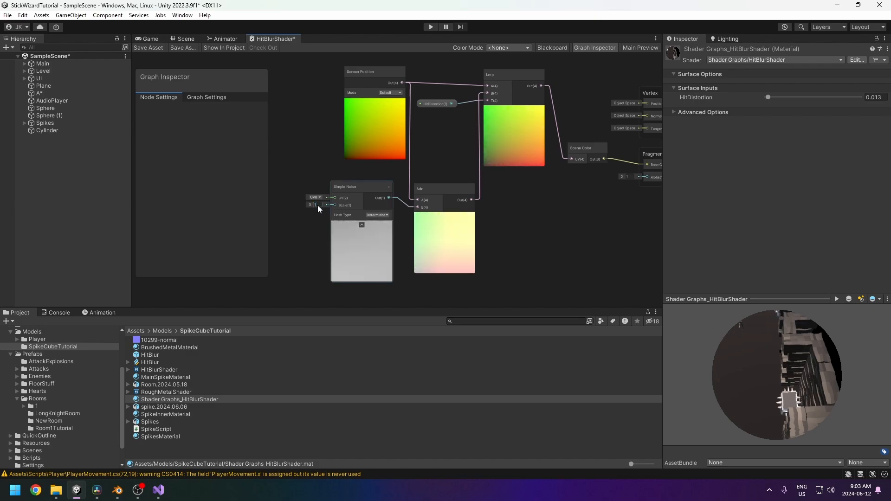
pyautogui.write('5')
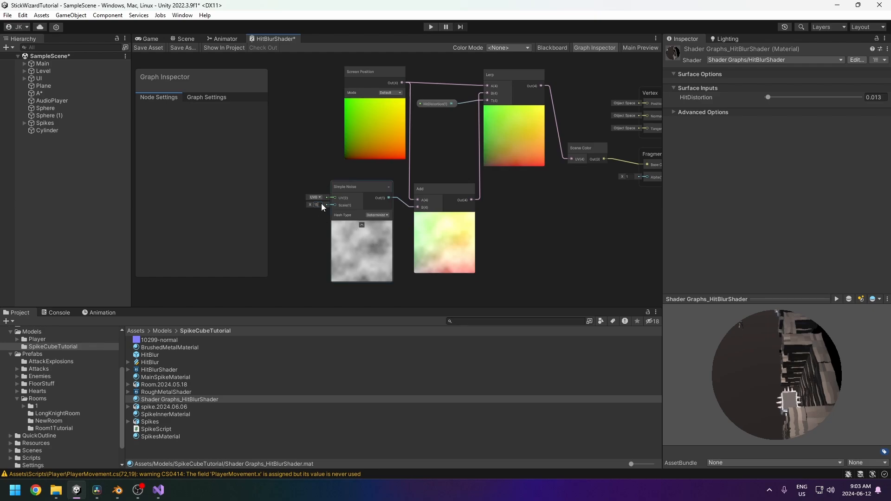
pyautogui.write('00')
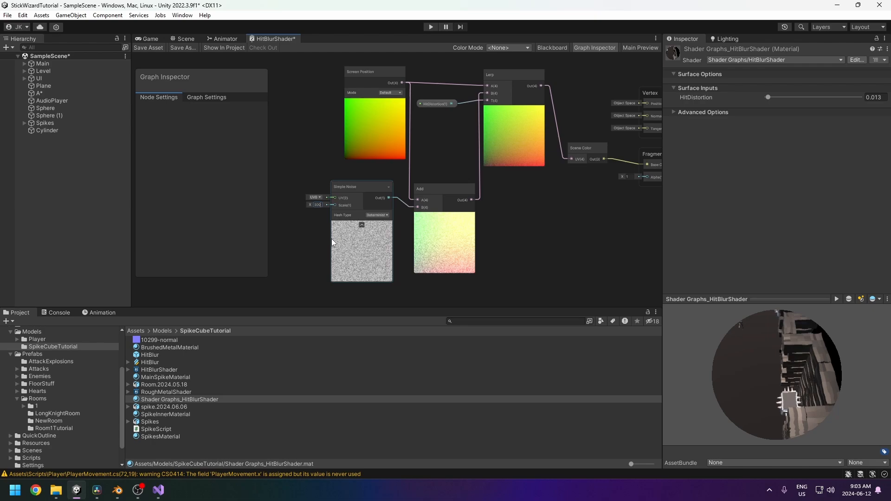
pyautogui.press('BackSpace')
pyautogui.press('BackSpace')
pyautogui.press('BackSpace')
pyautogui.write('50')
pyautogui.press('BackSpace')
pyautogui.press('BackSpace')
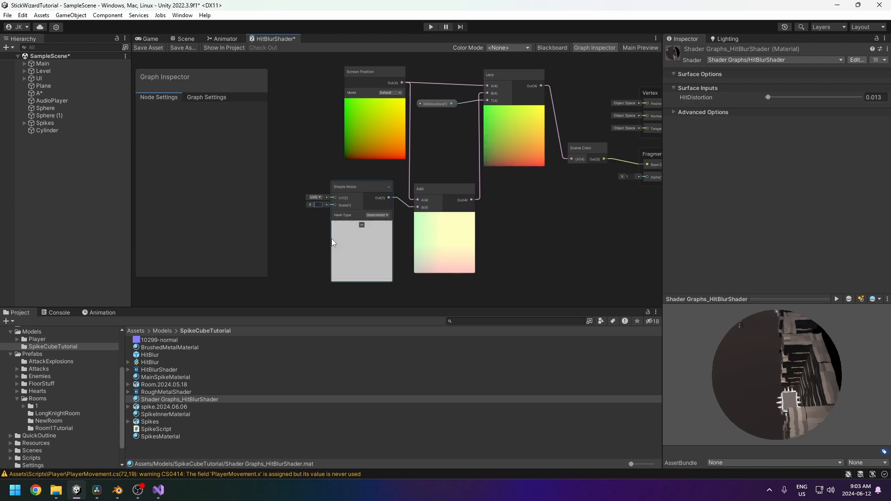
# Set the Simple Noise node's scale to 50 and save the HitBlurShader graph
pyautogui.write('50')
pyautogui.press('BackSpace')
pyautogui.write('0')
pyautogui.click(541, 218)
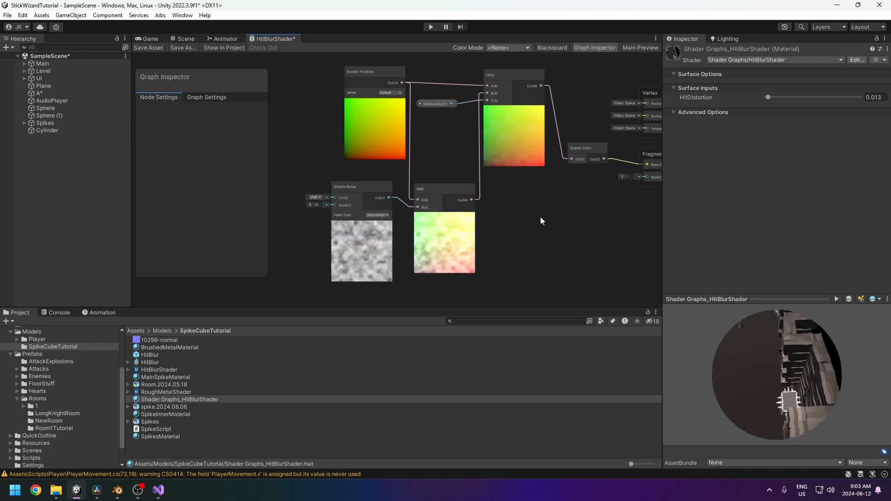
pyautogui.hotkey('ctrl', 's')
pyautogui.moveTo(541, 221); pyautogui.dragTo(468, 224, button='middle')
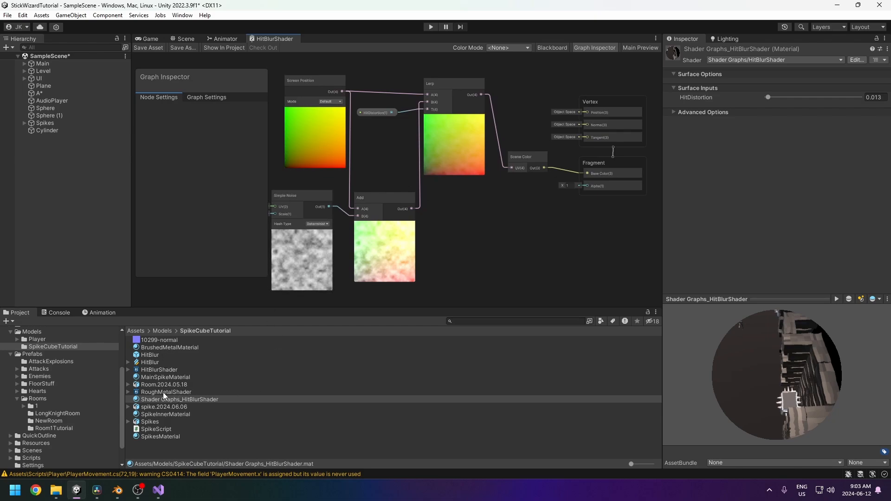
# Create a new material from the HitBlurShader asset, keeping the default name, and select it
pyautogui.click(159, 371)
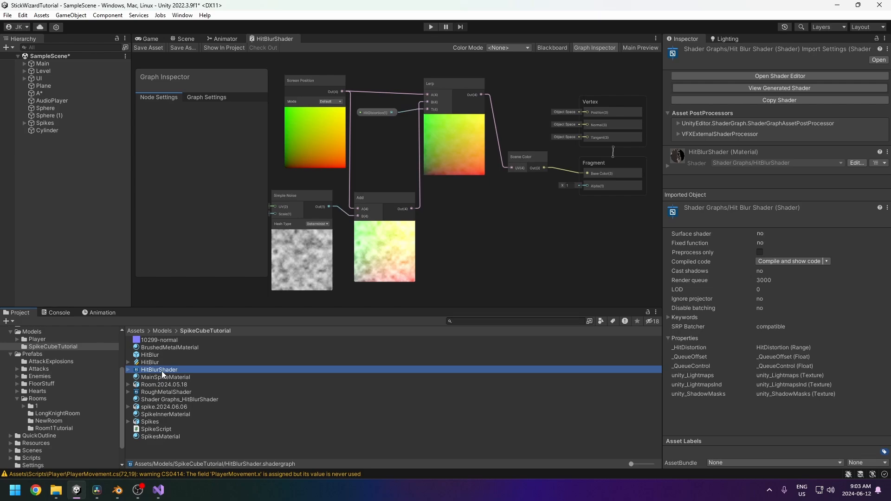
pyautogui.rightClick(161, 370)
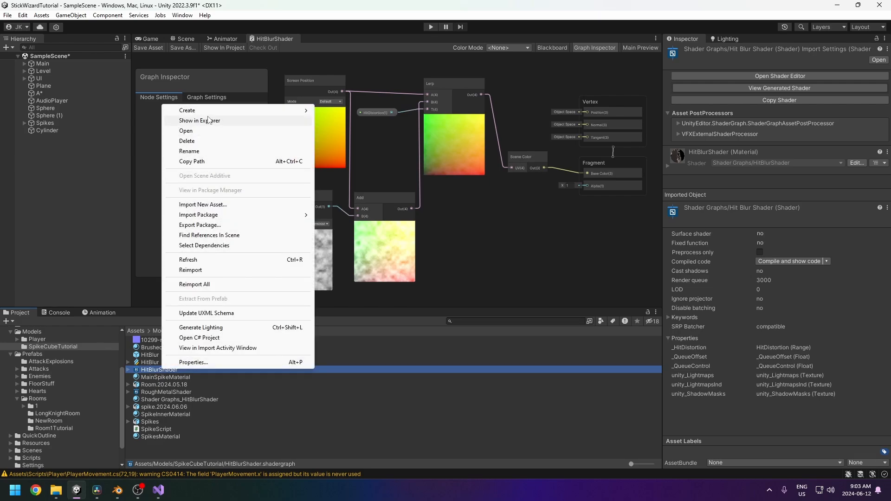
pyautogui.moveTo(249, 116)
pyautogui.click(339, 268)
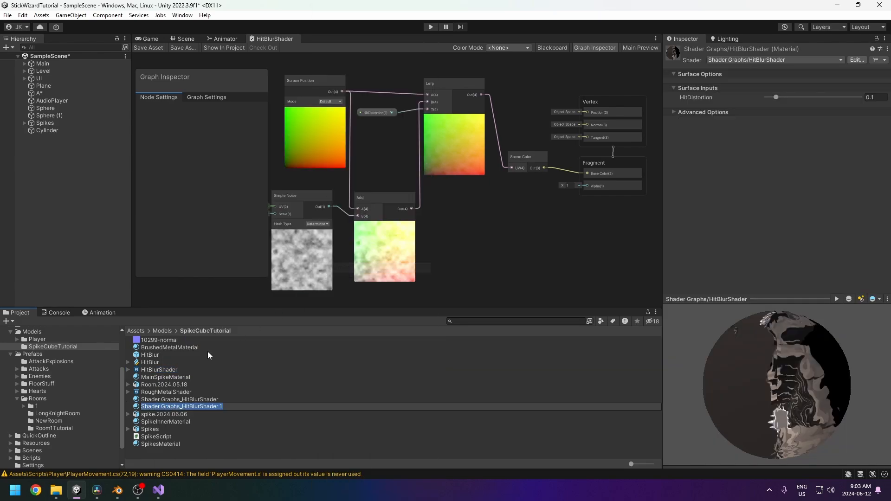
pyautogui.click(208, 399)
pyautogui.click(215, 407)
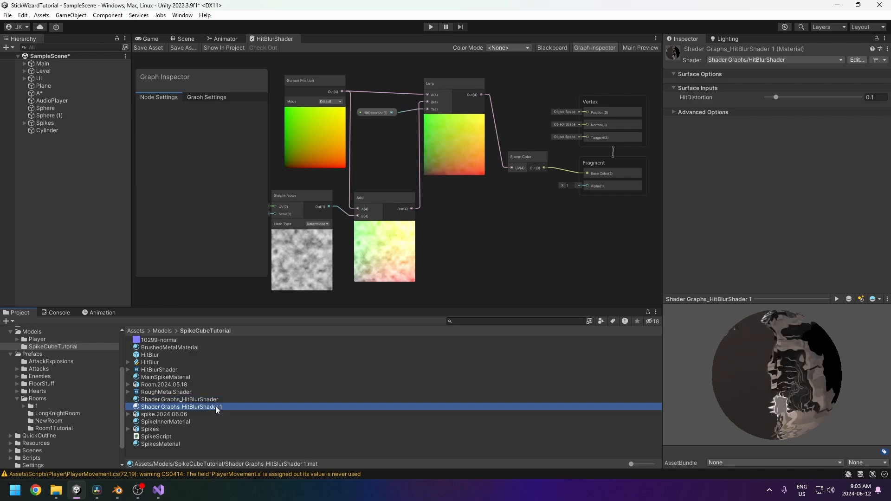
# Show the Game view and create a Visual Effect Graph named HitBlurTutorial in the SpikeCubeTutorial folder
pyautogui.click(149, 39)
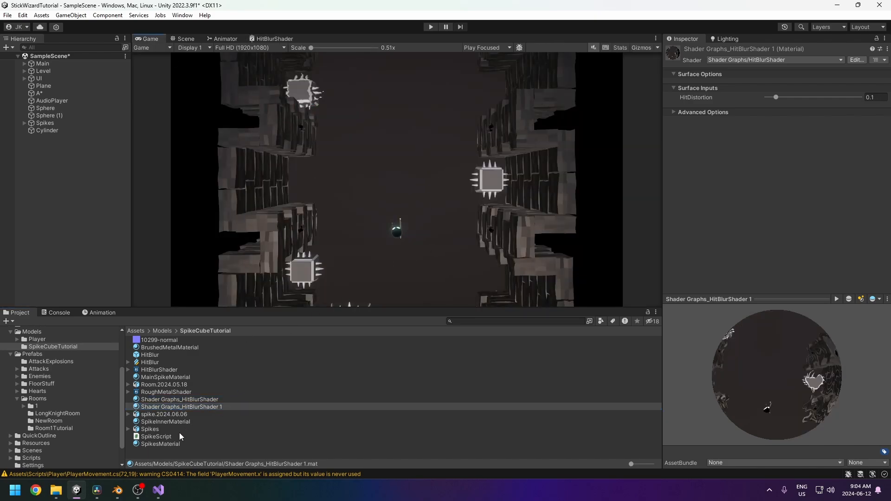
pyautogui.rightClick(165, 453)
pyautogui.moveTo(215, 194)
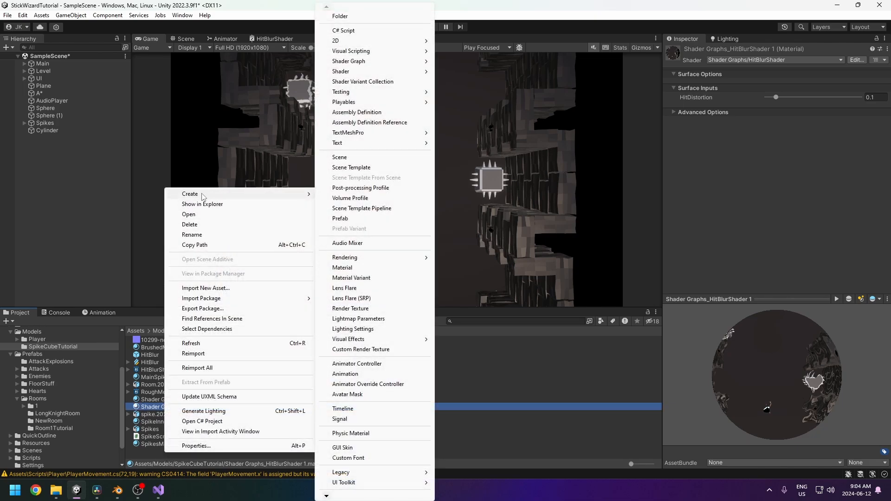
pyautogui.moveTo(371, 338)
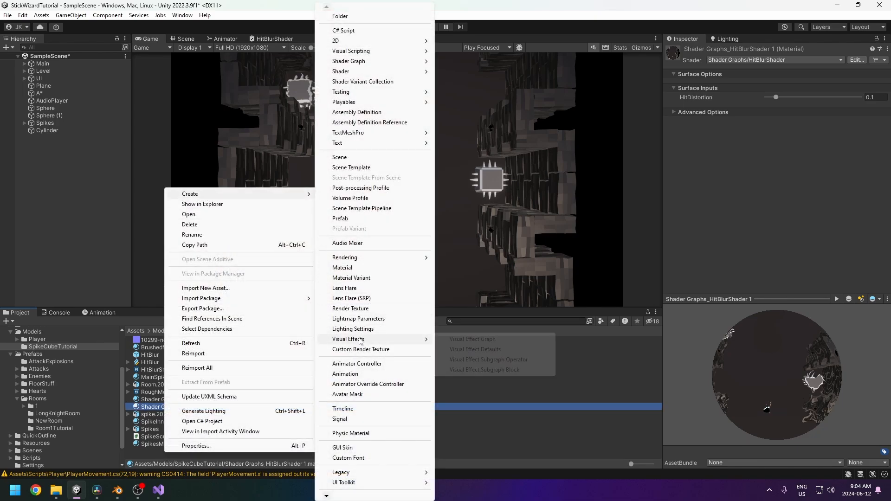
pyautogui.click(483, 340)
pyautogui.write('HitB')
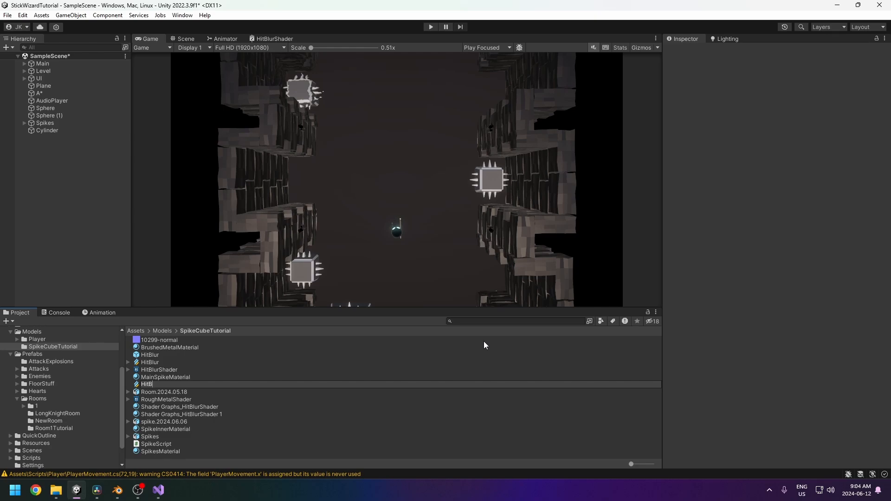
pyautogui.write('lurTutorial')
pyautogui.press('Return')
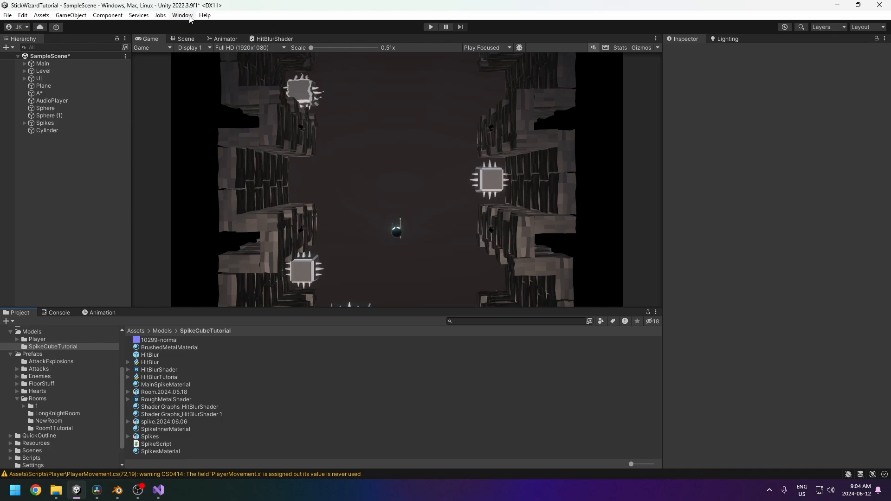
# Look up the Visual Effect Graph package in the Package Manager's Unity Registry and check whether it is installed
pyautogui.click(185, 16)
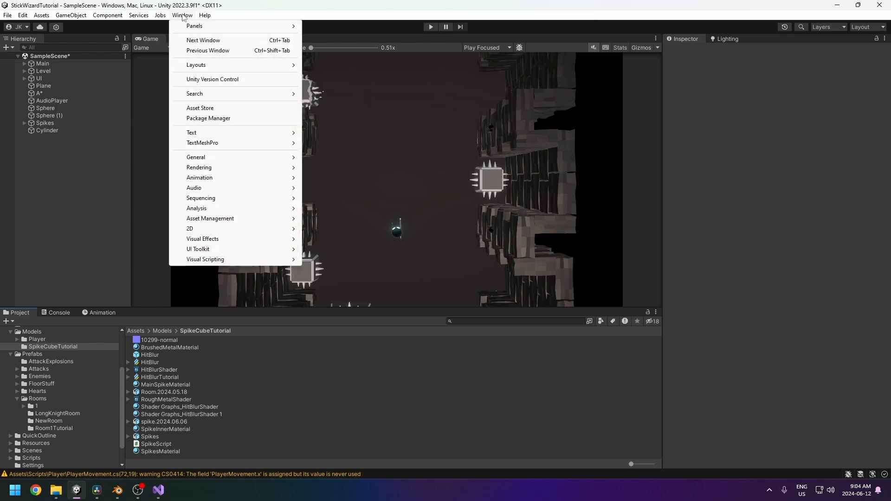
pyautogui.click(208, 118)
pyautogui.click(257, 111)
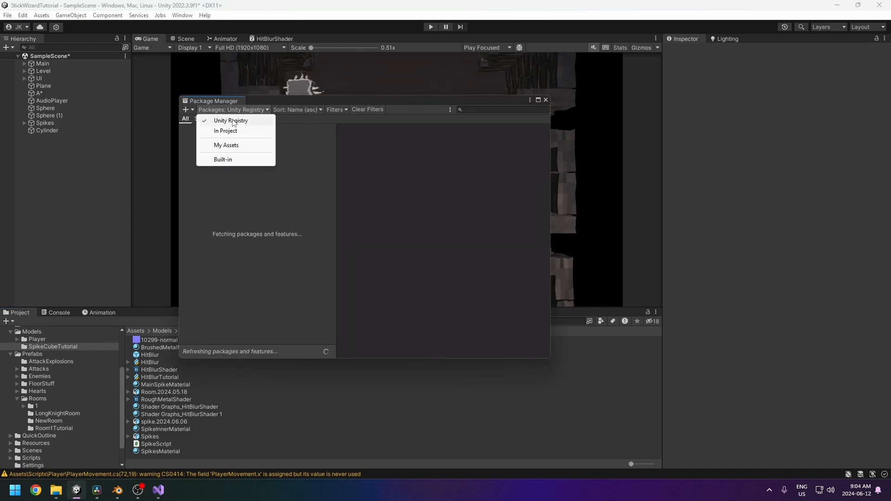
pyautogui.click(472, 108)
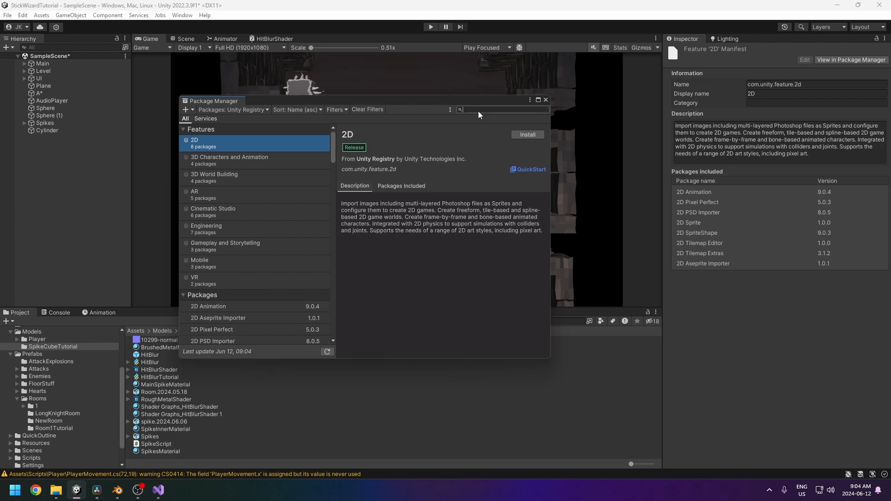
pyautogui.write('visual')
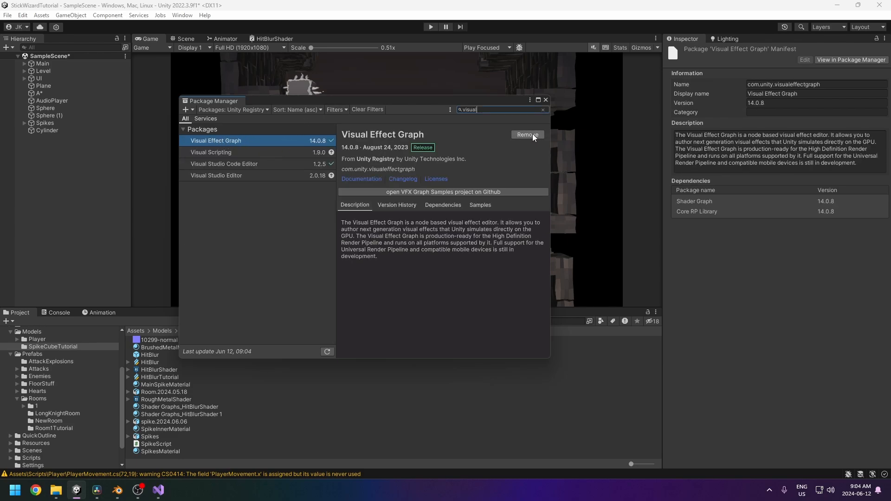
pyautogui.click(545, 101)
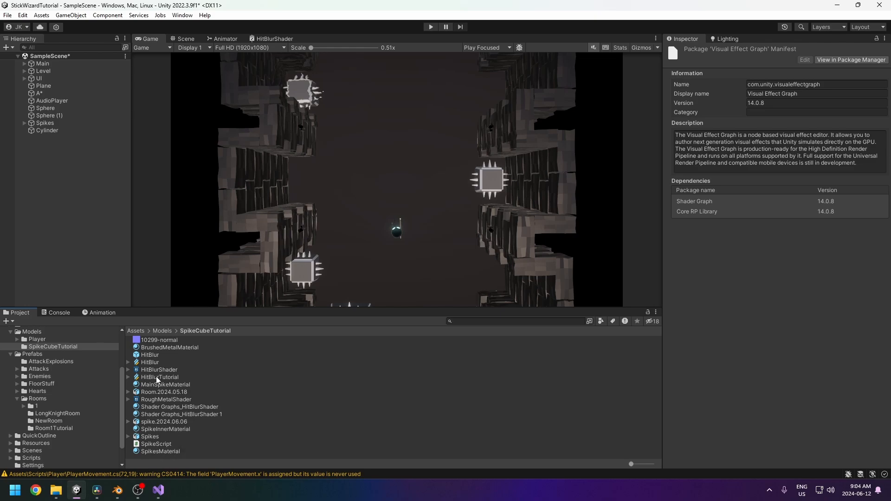
# Add the HitBlurTutorial effect to the scene and raise it above the floor to about Y 14.57
pyautogui.moveTo(157, 377); pyautogui.dragTo(57, 159)
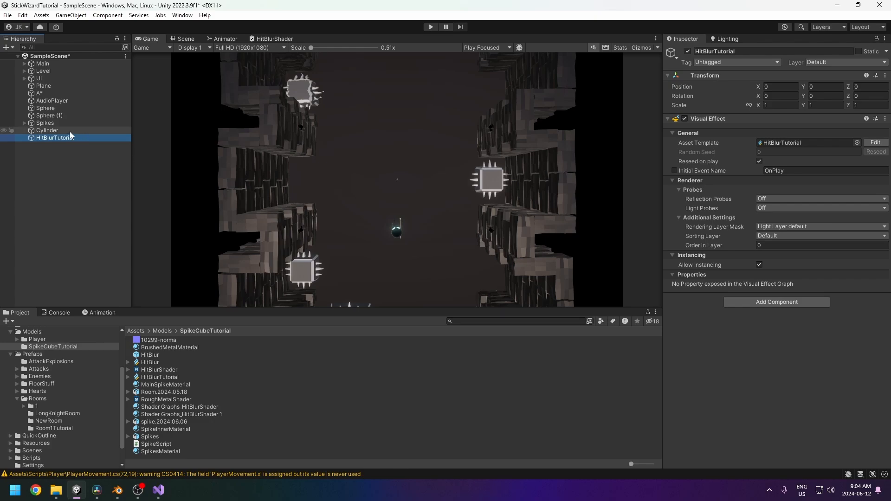
pyautogui.click(183, 39)
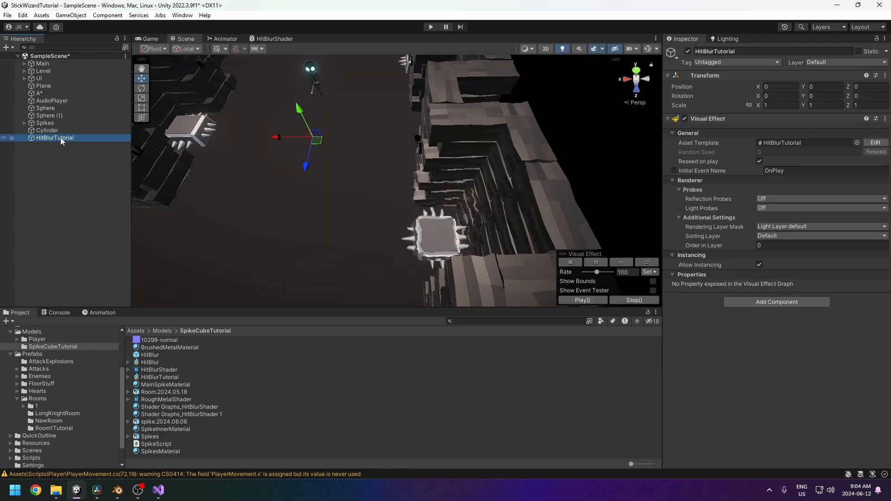
pyautogui.doubleClick(60, 137)
pyautogui.keyDown('alt'); pyautogui.moveTo(320, 150); pyautogui.dragTo(398, 56); pyautogui.keyUp('alt')
pyautogui.keyDown('alt'); pyautogui.moveTo(398, 139); pyautogui.dragTo(398, 177); pyautogui.keyUp('alt')
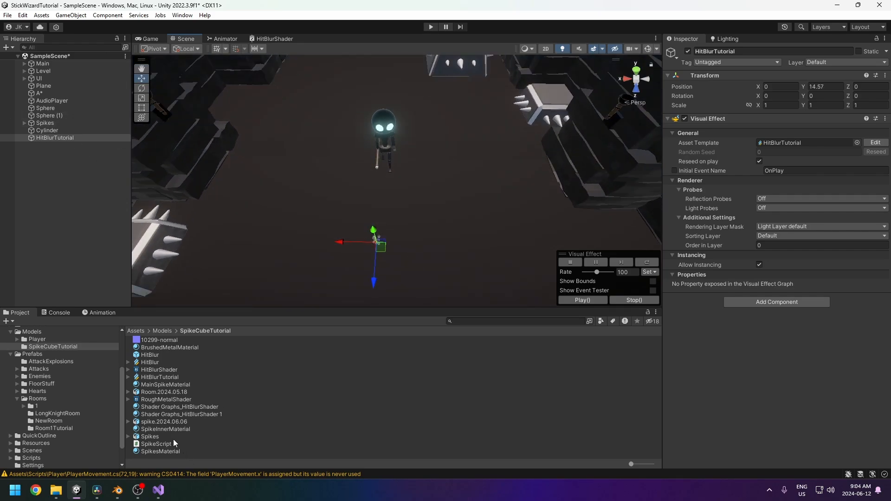
# Open the HitBlurTutorial effect graph for editing and arrange it beside a Scene view framed on the spike cube
pyautogui.click(875, 143)
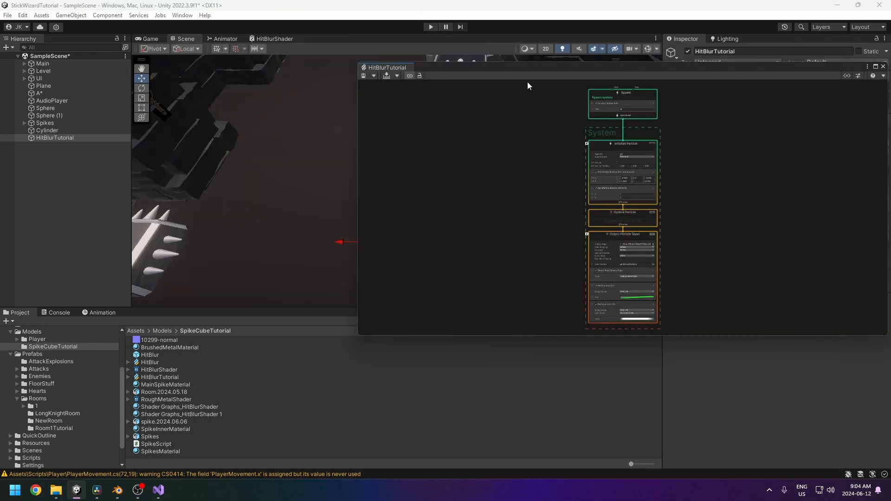
pyautogui.moveTo(543, 129); pyautogui.dragTo(368, 123, button='middle')
pyautogui.moveTo(438, 67); pyautogui.dragTo(466, 67)
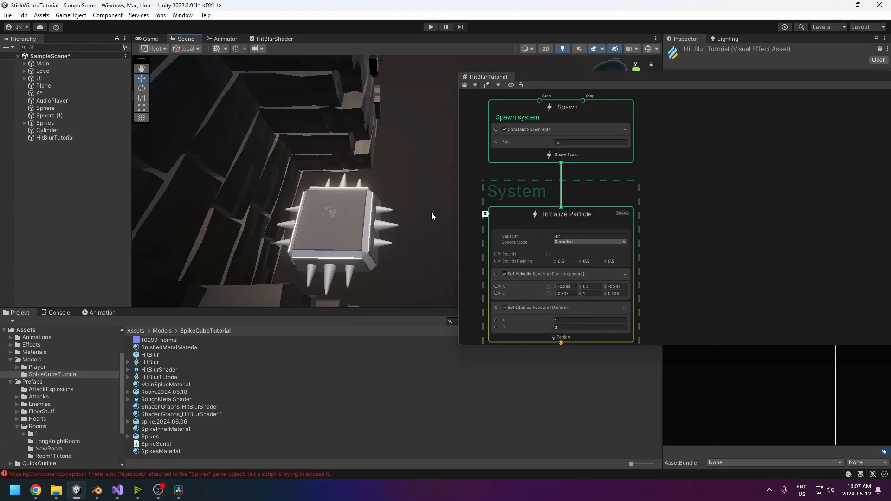
pyautogui.keyDown('alt'); pyautogui.moveTo(320, 219); pyautogui.dragTo(352, 291); pyautogui.keyUp('alt')
pyautogui.scroll(4, 352, 290)
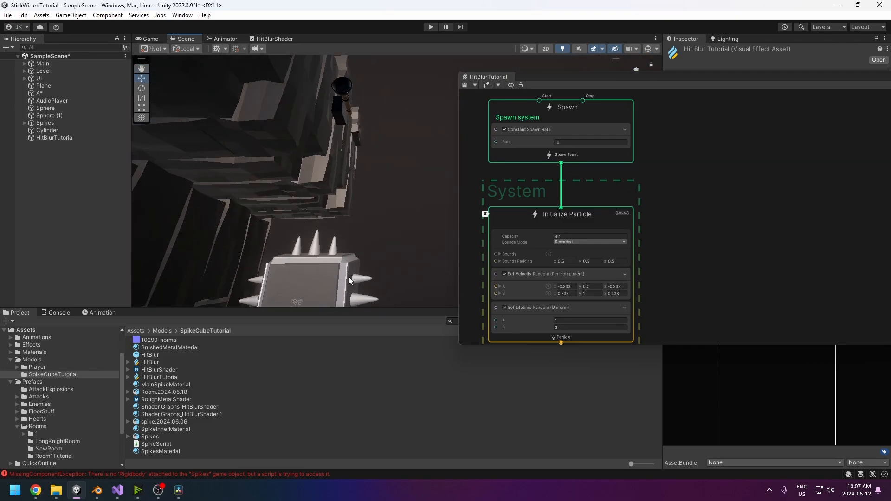
pyautogui.moveTo(364, 289); pyautogui.dragTo(386, 207, button='middle')
# Replace the Constant Spawn Rate block in the Spawn context with a Single Burst block with a count of 1
pyautogui.click(551, 130)
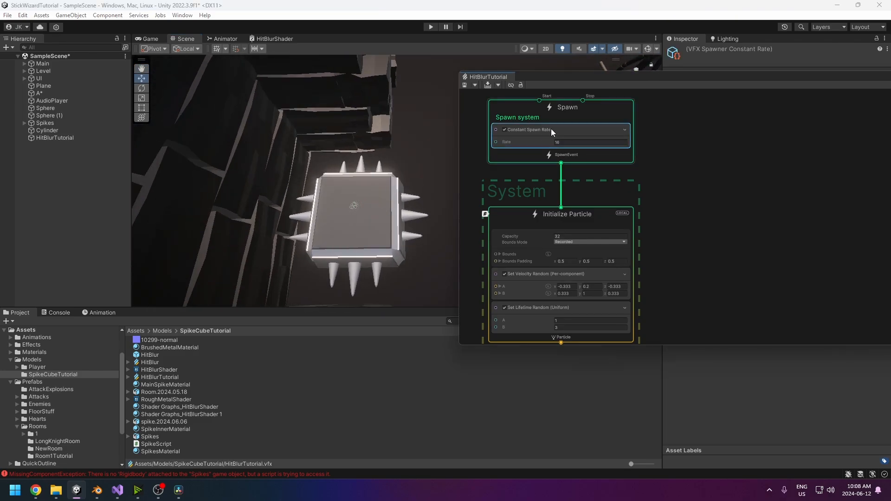
pyautogui.press('Delete')
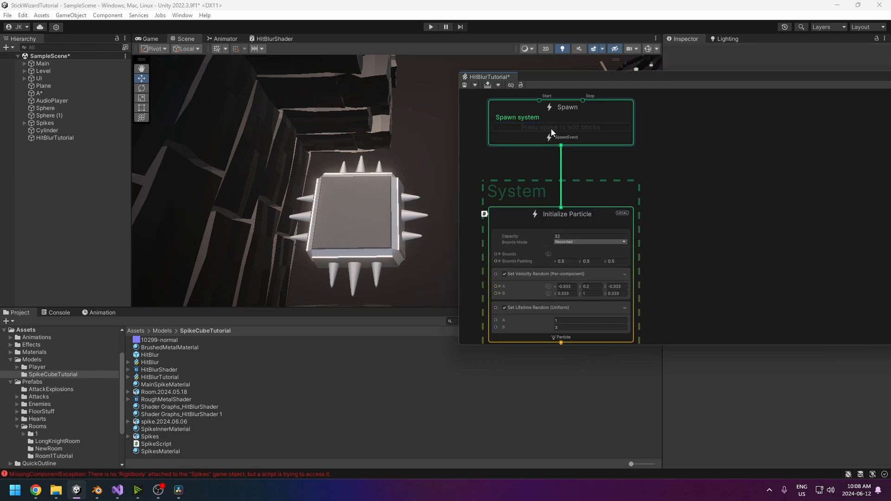
pyautogui.click(552, 126)
pyautogui.press('space')
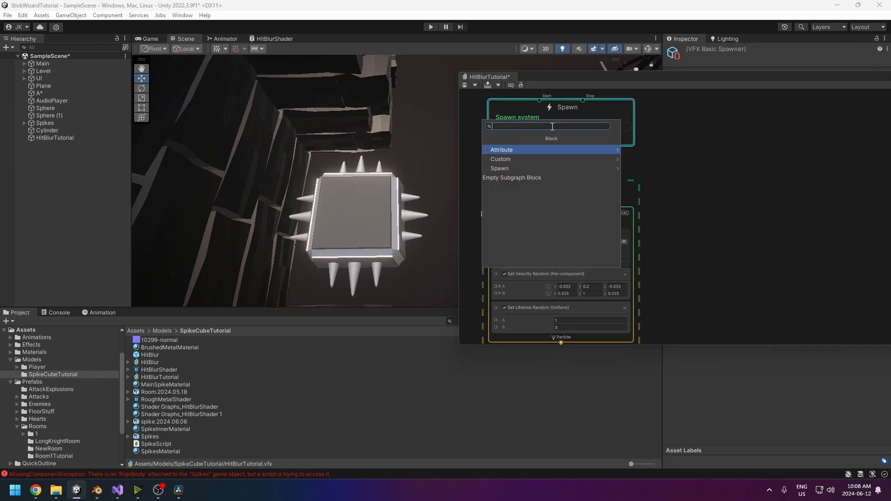
pyautogui.write('burst')
pyautogui.press('Return')
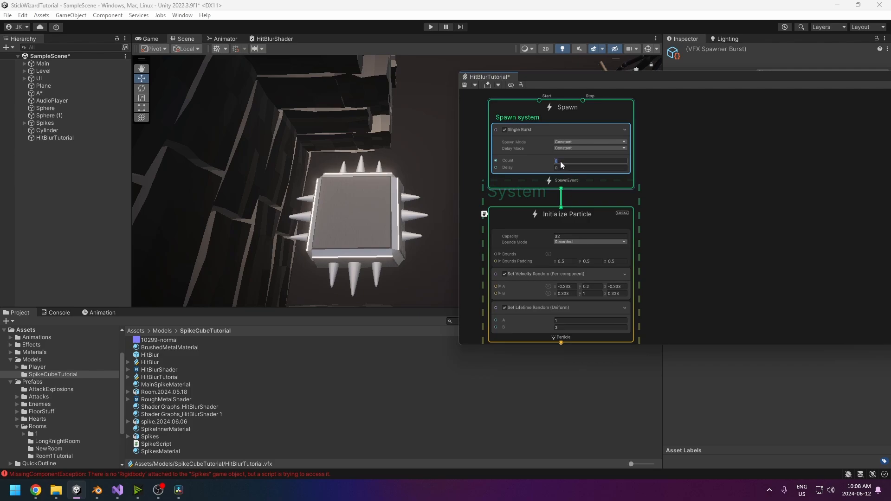
pyautogui.click(675, 211)
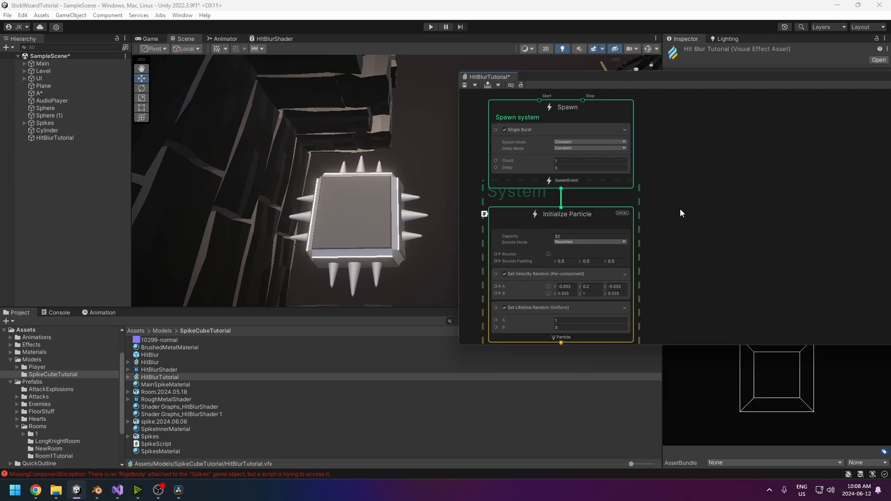
# Set the Initialize Particle context's capacity to 3
pyautogui.click(567, 236)
pyautogui.write('3')
pyautogui.click(696, 223)
pyautogui.moveTo(668, 261); pyautogui.dragTo(686, 236, button='middle')
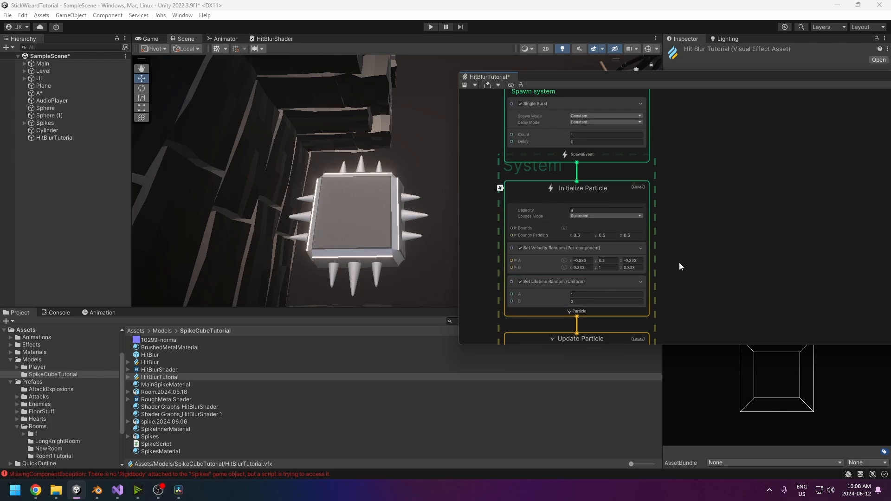
# Delete the Set Velocity Random (Per-component) block from the Initialize Particle context
pyautogui.moveTo(709, 282); pyautogui.dragTo(704, 265, button='middle')
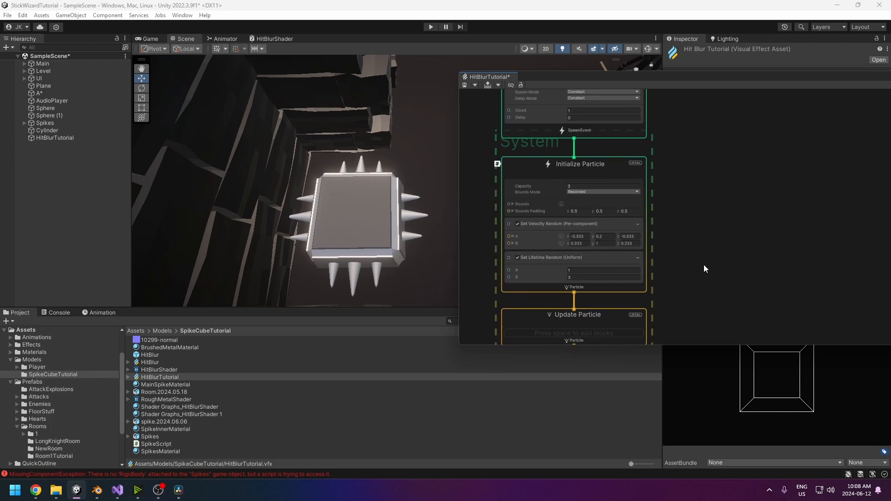
pyautogui.click(549, 224)
pyautogui.press('Delete')
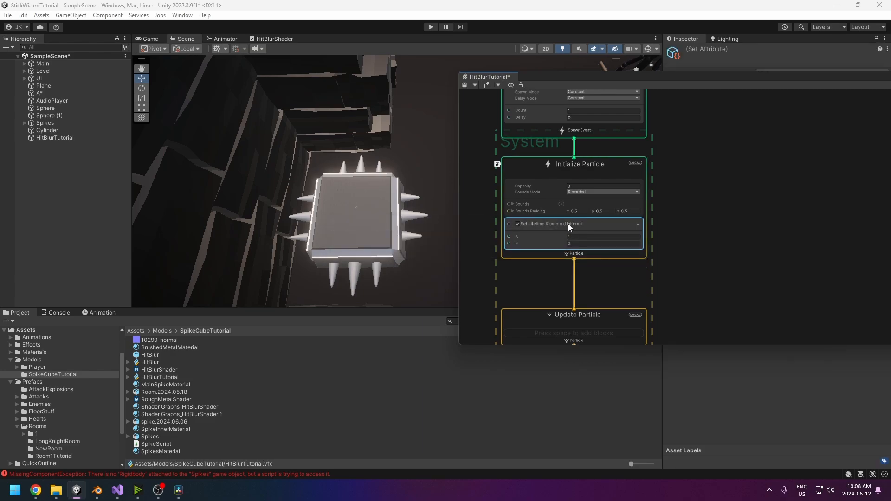
# Turn off randomization for the Set Lifetime block in Initialize Particle and set its lifetime to 0.5
pyautogui.moveTo(678, 70); pyautogui.dragTo(693, 125)
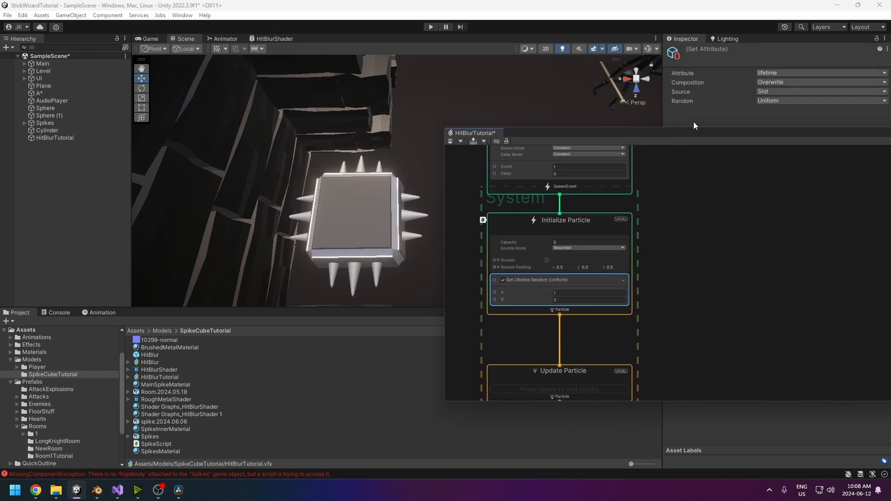
pyautogui.click(769, 101)
pyautogui.click(772, 110)
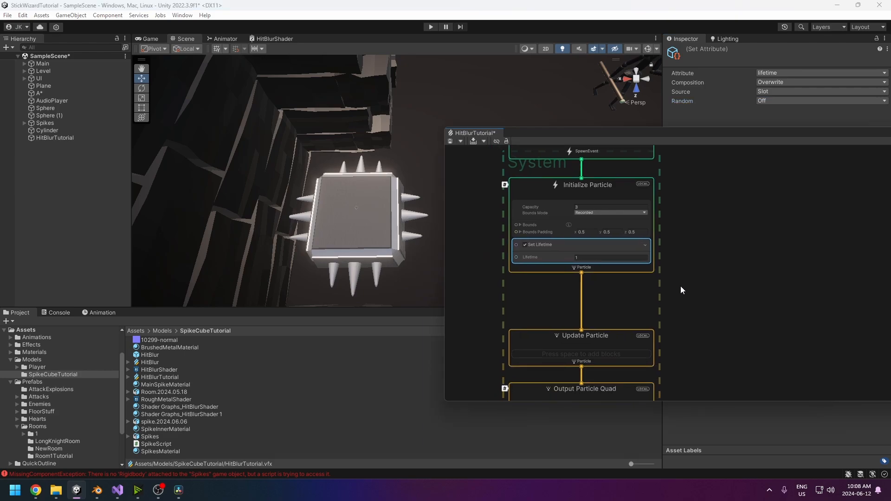
pyautogui.click(587, 258)
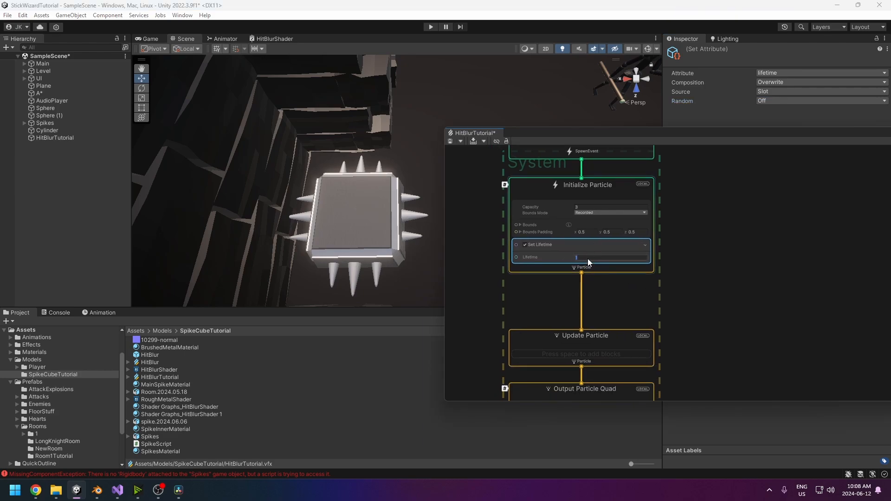
pyautogui.click(681, 254)
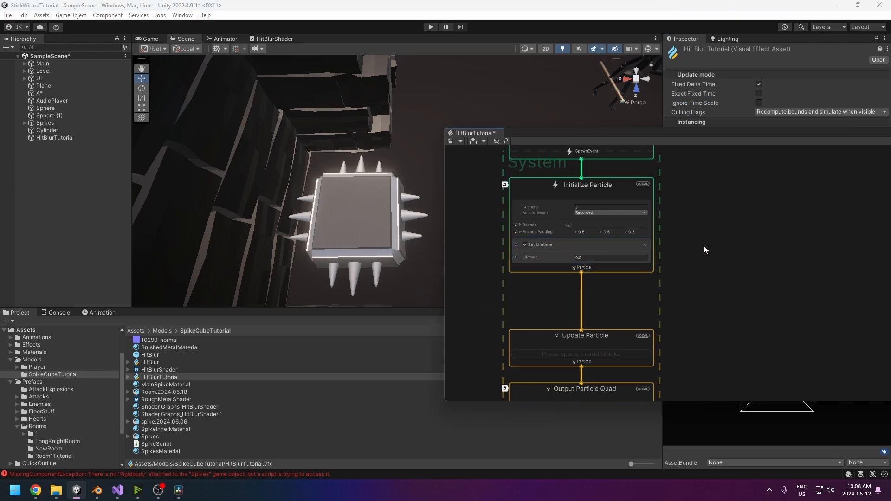
# Replace the Output Particle Quad context with an Output Particle Mesh context connected to Update Particle
pyautogui.scroll(-3, 654, 301)
pyautogui.moveTo(679, 319); pyautogui.dragTo(678, 229, button='middle')
pyautogui.scroll(3, 678, 228)
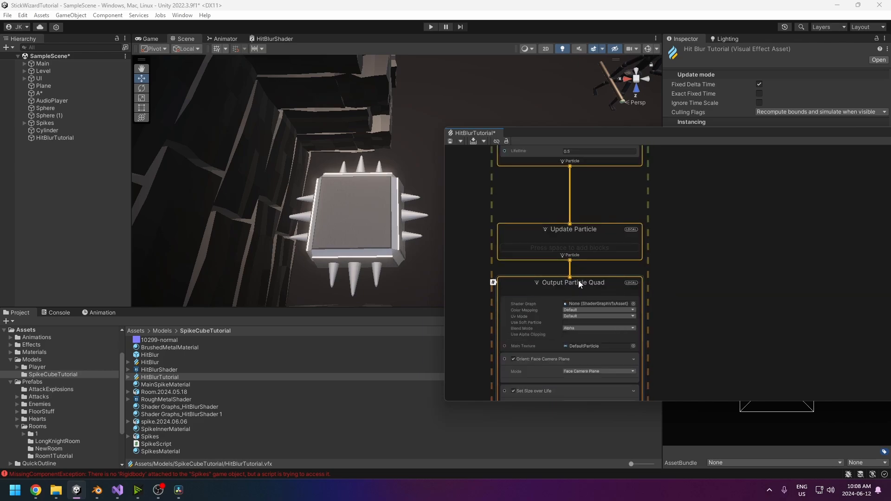
pyautogui.click(580, 284)
pyautogui.press('Delete')
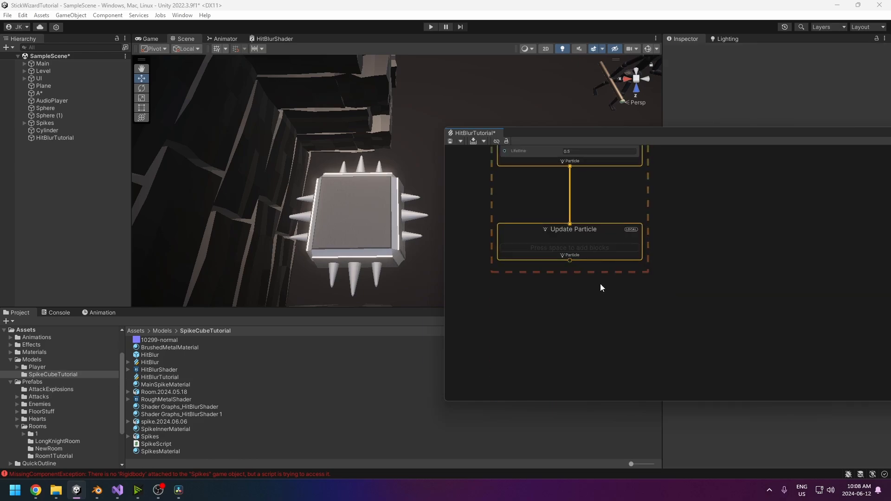
pyautogui.moveTo(569, 260); pyautogui.dragTo(590, 279)
pyautogui.click(555, 335)
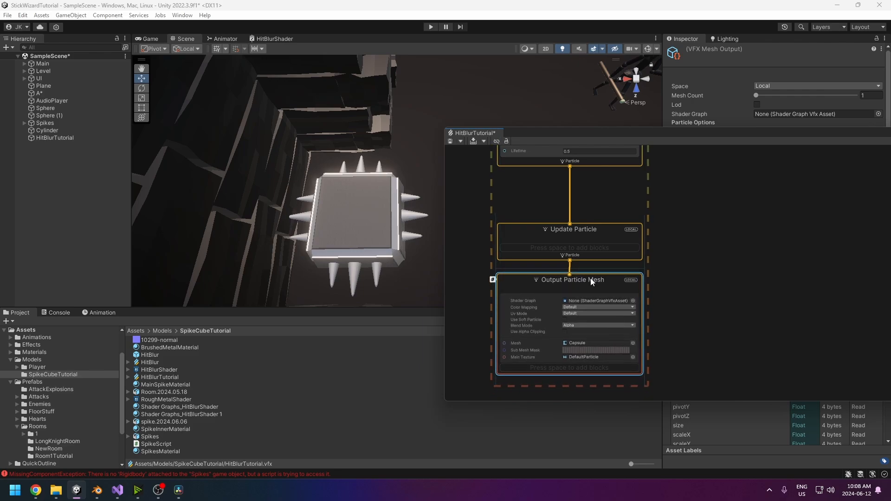
# Set the Output Particle Mesh context's mesh to the built-in Cylinder (UnityEngine.Mesh)
pyautogui.click(585, 341)
pyautogui.click(632, 343)
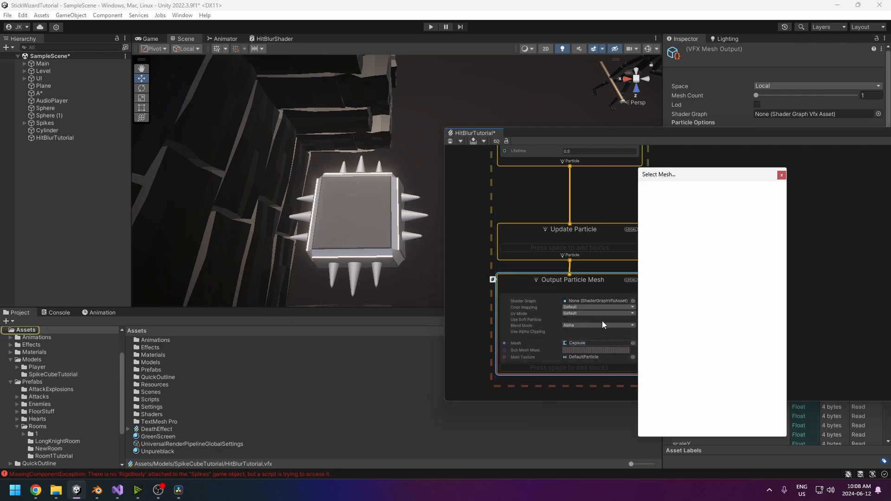
pyautogui.write('cylin')
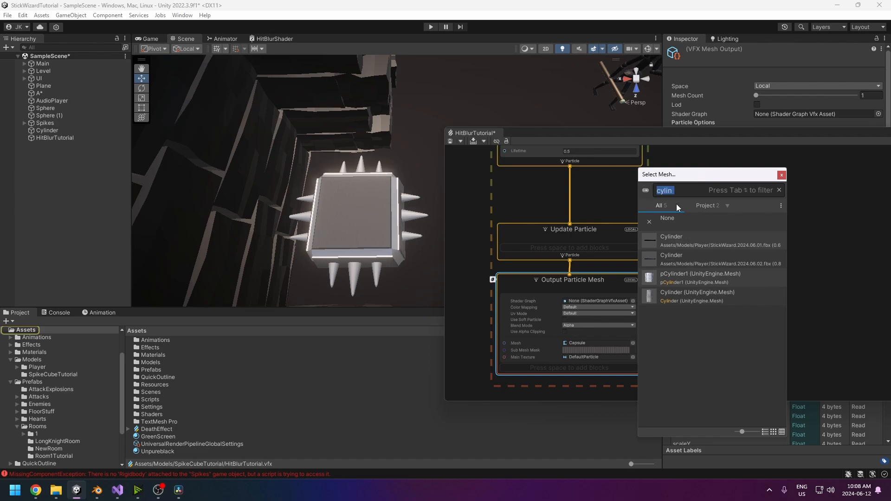
pyautogui.doubleClick(694, 294)
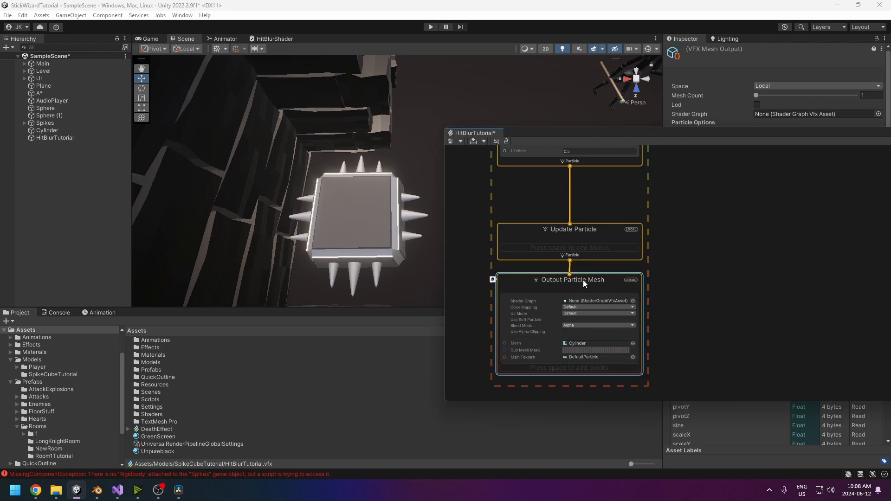
# Add a Set Size over Life block to the Output Particle Mesh context
pyautogui.press('space')
pyautogui.write('set size over')
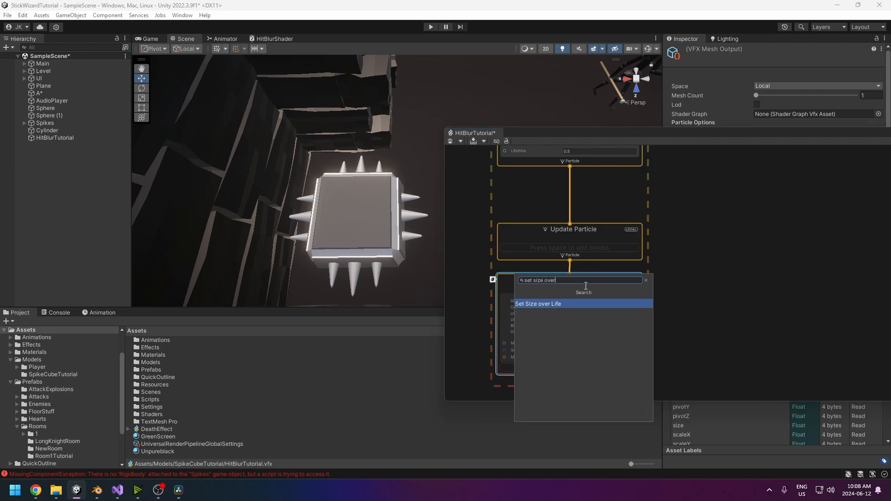
pyautogui.press('Return')
pyautogui.moveTo(673, 366); pyautogui.dragTo(685, 286, button='middle')
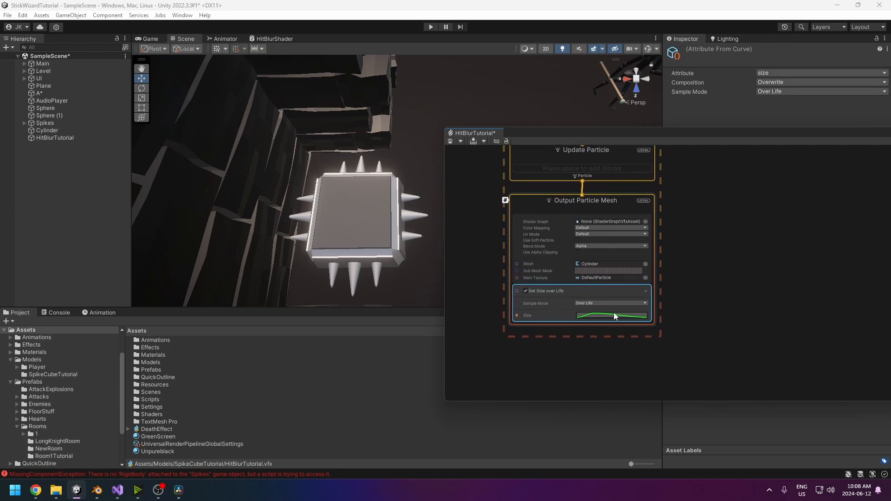
# Change the Set Size over Life curve to a linear ramp rising from 0 to about 2 at the end of life
pyautogui.click(612, 314)
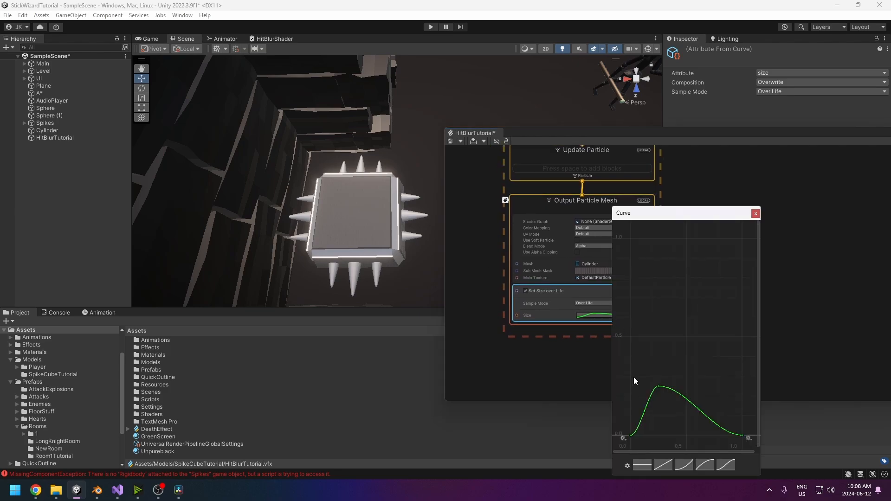
pyautogui.click(664, 465)
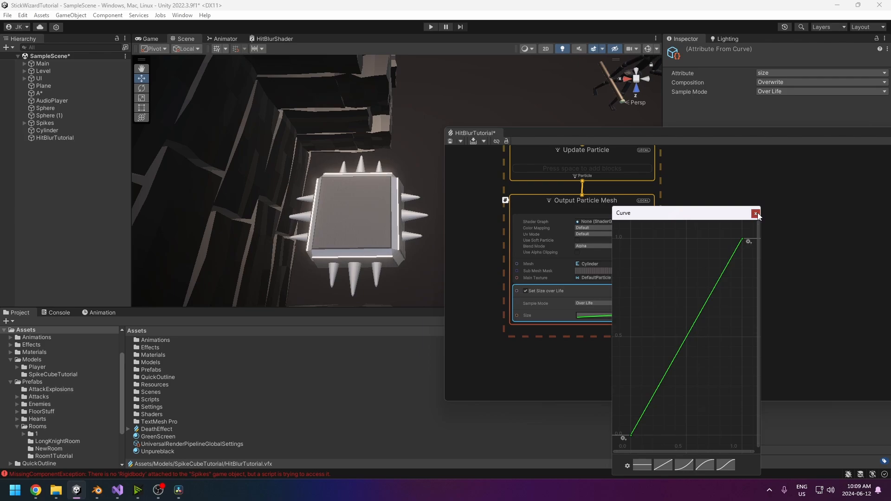
pyautogui.moveTo(728, 305); pyautogui.dragTo(714, 362, button='middle')
pyautogui.moveTo(724, 329); pyautogui.dragTo(720, 386, button='middle')
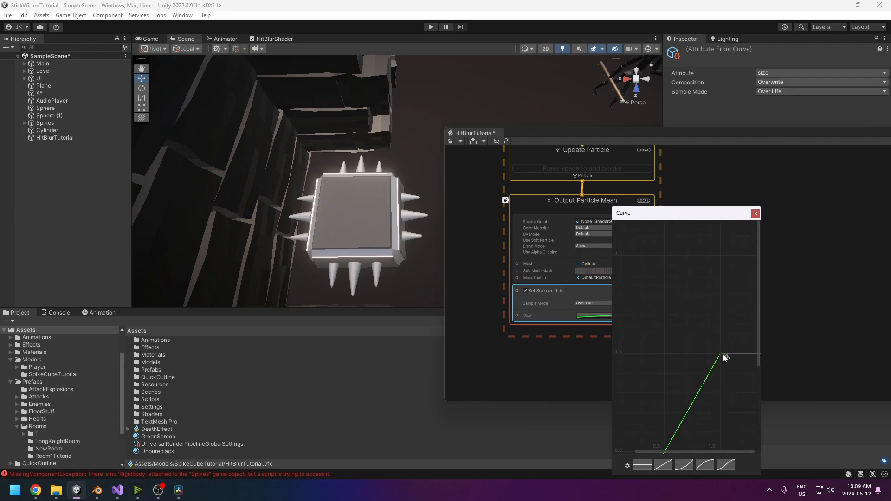
pyautogui.moveTo(722, 355); pyautogui.dragTo(721, 260)
pyautogui.moveTo(727, 279); pyautogui.dragTo(718, 373, button='middle')
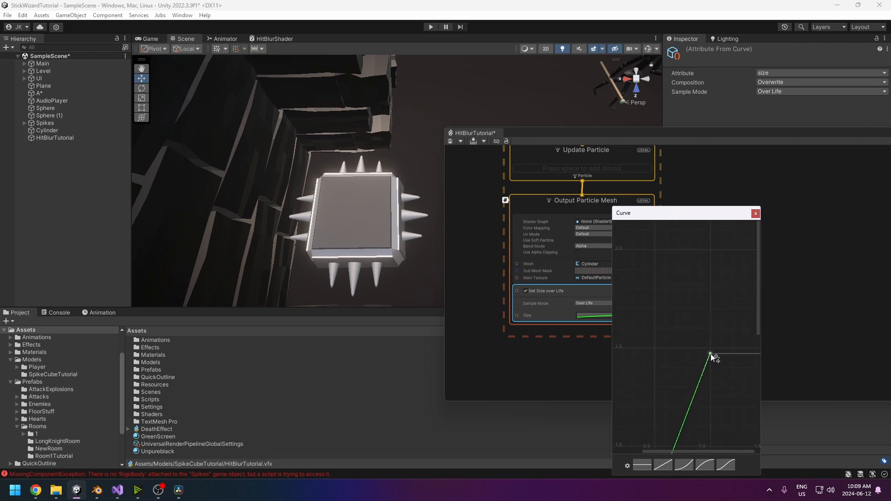
pyautogui.moveTo(711, 355); pyautogui.dragTo(711, 253)
pyautogui.scroll(-3, 721, 298)
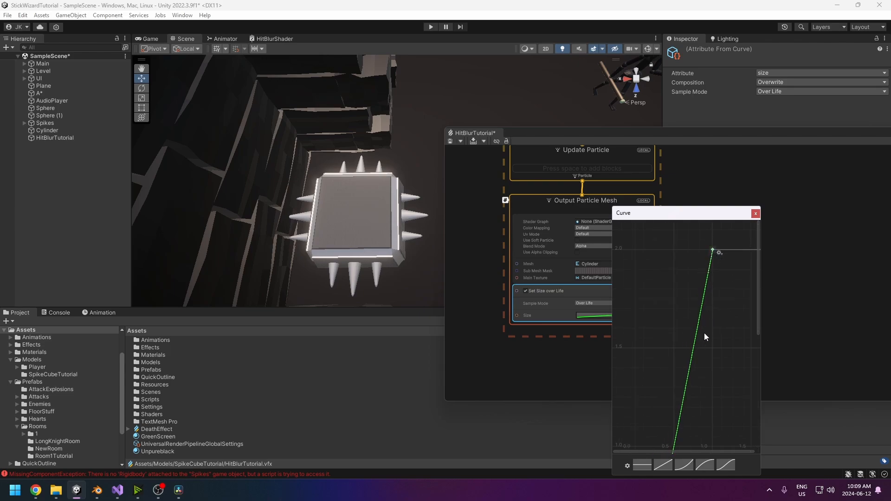
pyautogui.moveTo(718, 331); pyautogui.dragTo(727, 274, button='middle')
pyautogui.scroll(-8, 686, 364)
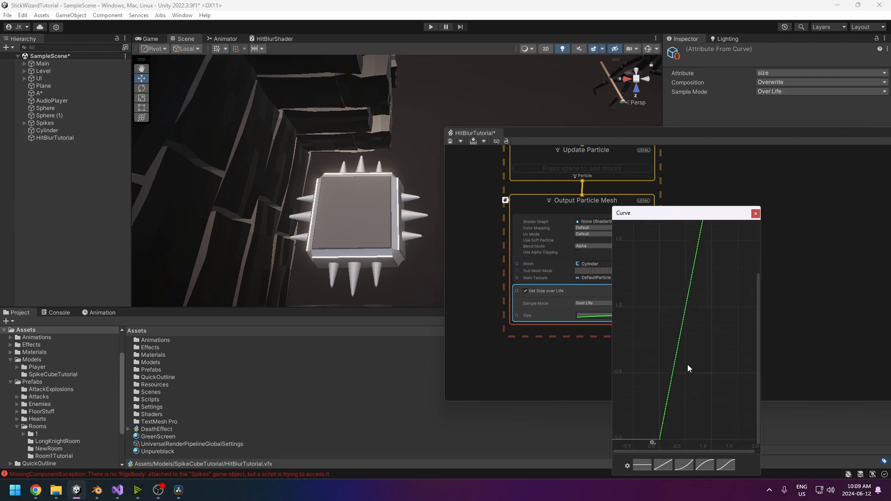
pyautogui.moveTo(686, 364); pyautogui.dragTo(669, 351, button='middle')
pyautogui.scroll(-8, 664, 310)
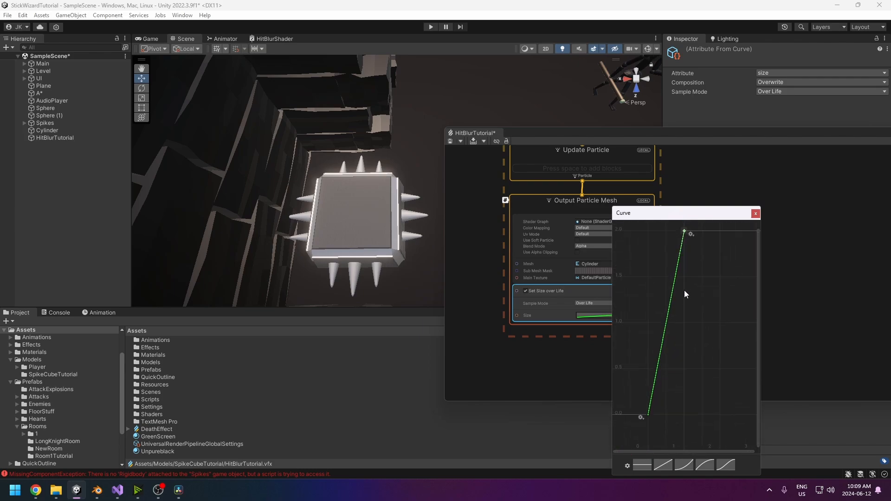
pyautogui.moveTo(682, 309); pyautogui.dragTo(680, 330, button='middle')
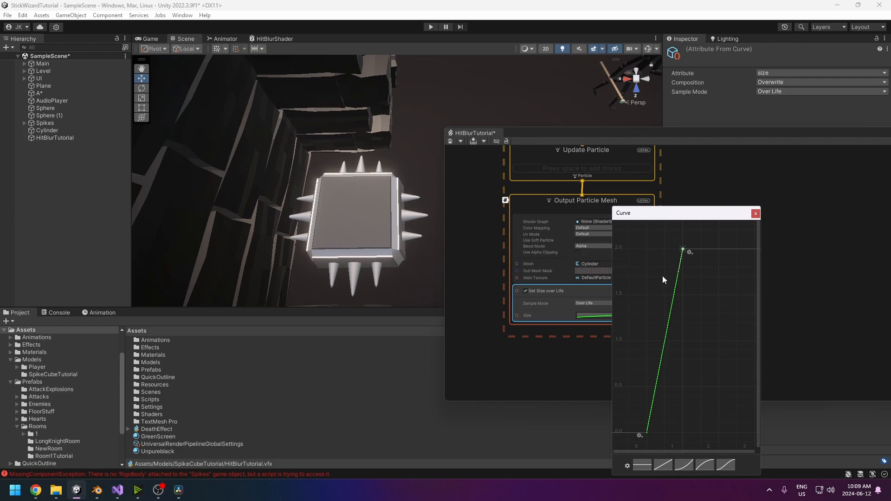
pyautogui.click(755, 215)
# Add a Set Scale.XYZ block to the Initialize Particle context
pyautogui.moveTo(690, 162); pyautogui.dragTo(720, 286, button='middle')
pyautogui.click(635, 221)
pyautogui.press('space')
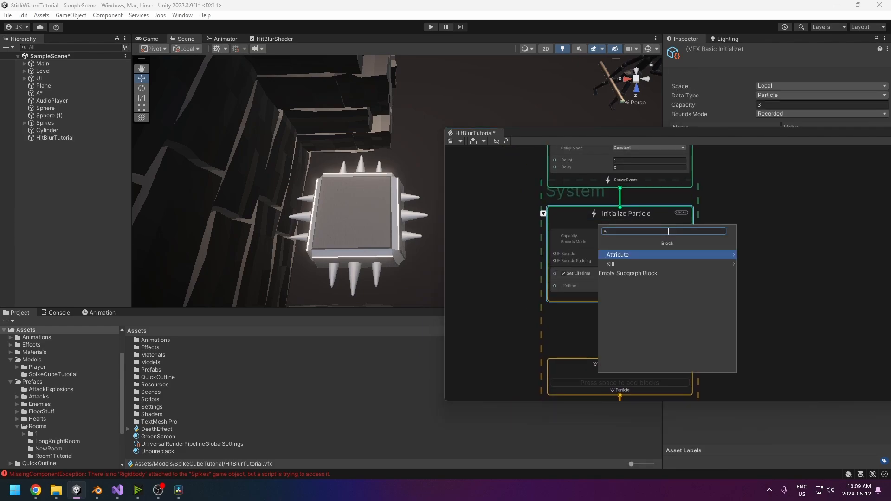
pyautogui.write('set sca')
pyautogui.press('Return')
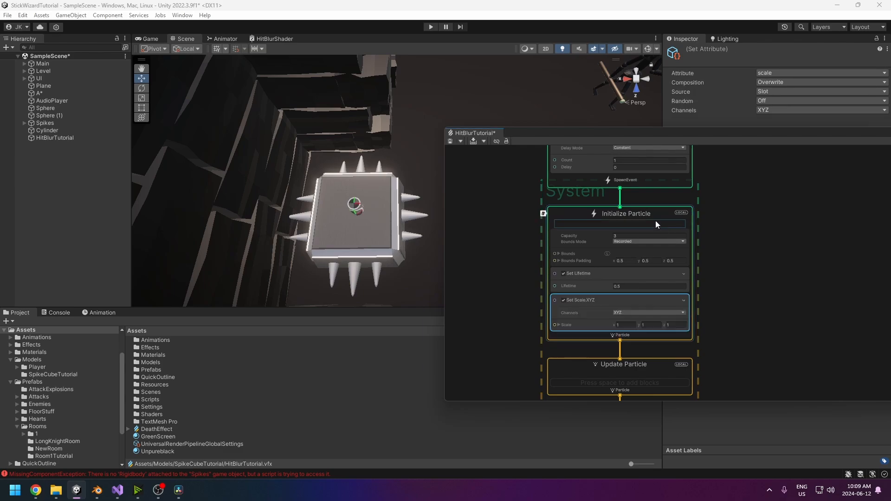
# Match the Set Scale block to the scene Cylinder's scale, entering X 24.6, Y 0.9 and Z 24.6
pyautogui.click(57, 139)
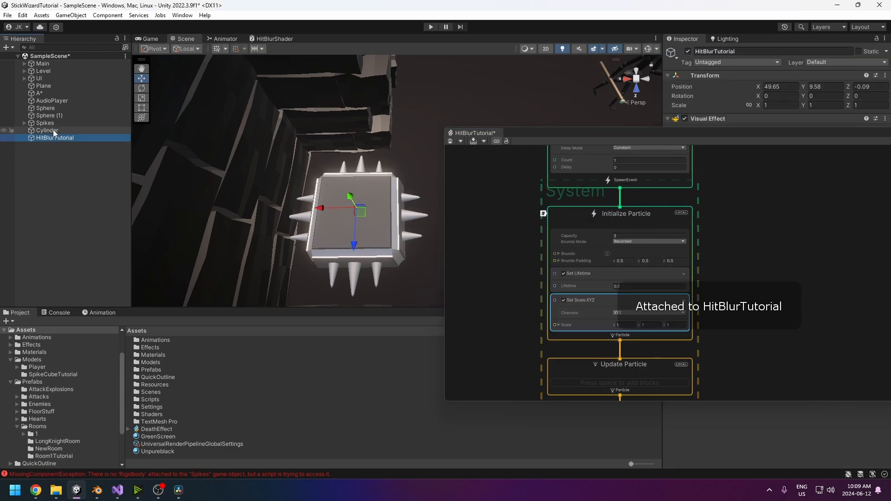
pyautogui.click(49, 130)
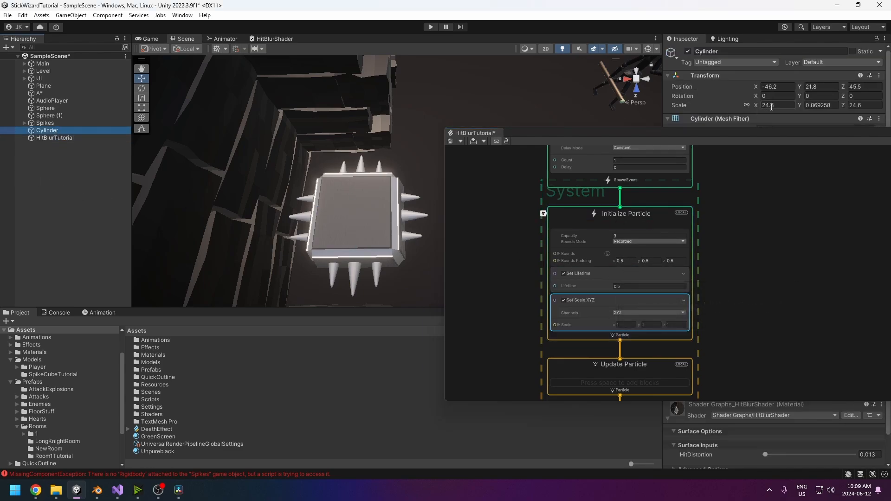
pyautogui.click(851, 106)
pyautogui.click(836, 106)
pyautogui.click(628, 324)
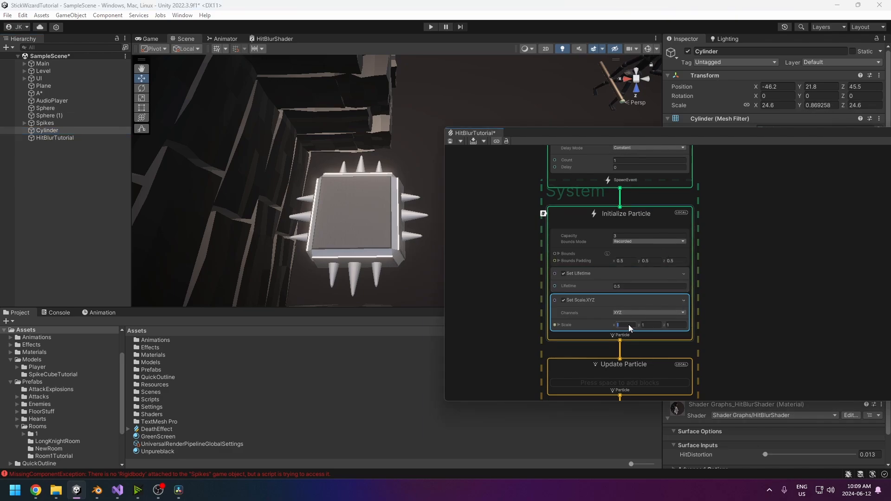
pyautogui.write('24.6')
pyautogui.click(671, 326)
pyautogui.write('24.6')
pyautogui.click(649, 324)
pyautogui.write('0.9')
pyautogui.press('Return')
pyautogui.click(784, 275)
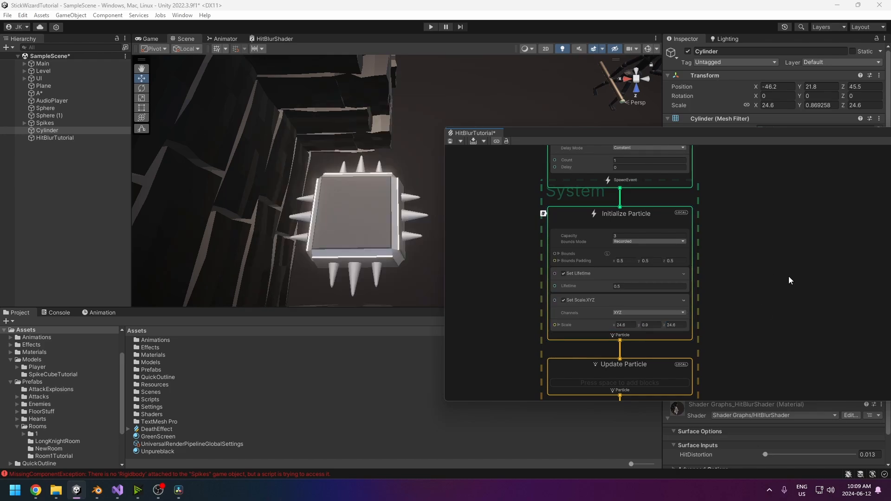
# Assign HitBlurShader as the mesh output's shader graph and set Hit Distortion to 0.017
pyautogui.moveTo(757, 323); pyautogui.dragTo(758, 267, button='middle')
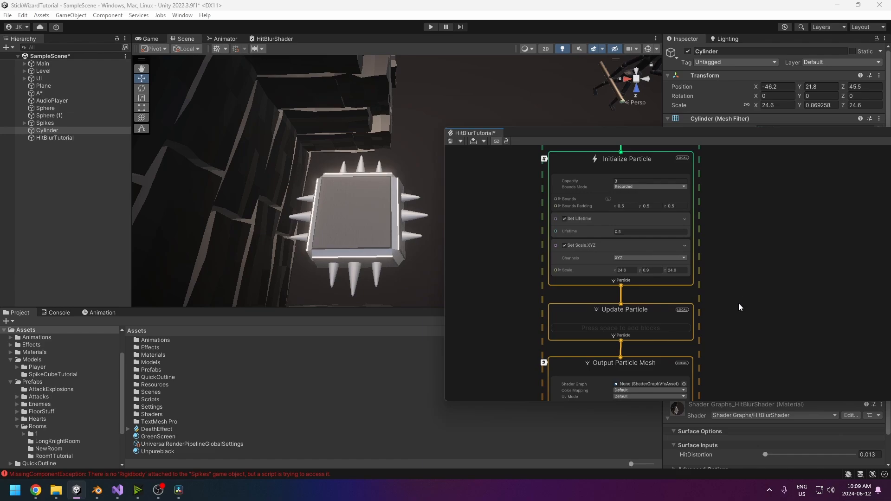
pyautogui.moveTo(707, 320); pyautogui.dragTo(706, 278, button='middle')
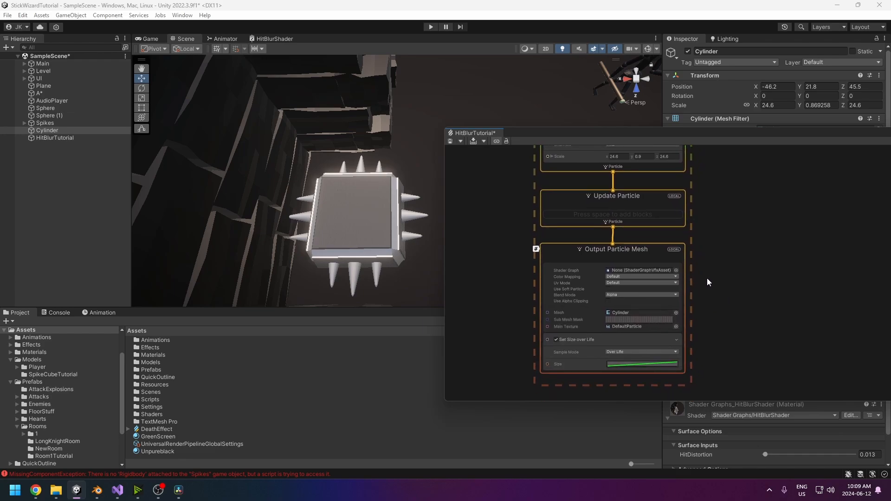
pyautogui.click(675, 270)
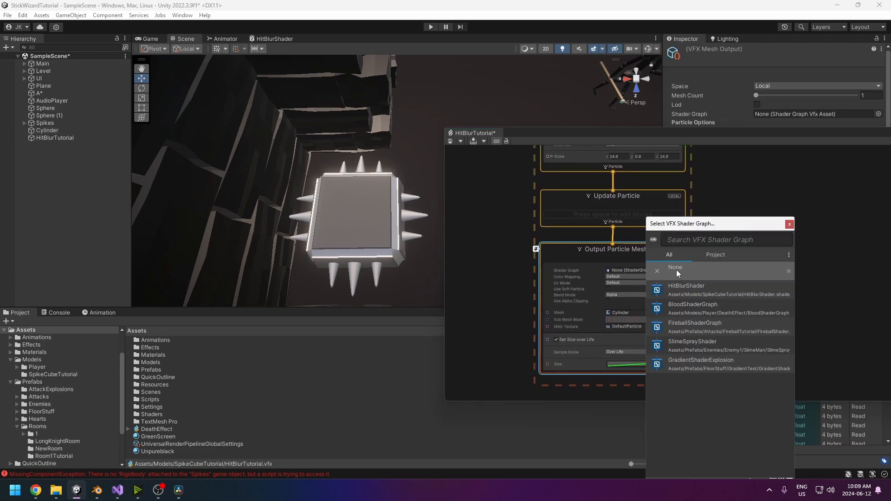
pyautogui.doubleClick(702, 291)
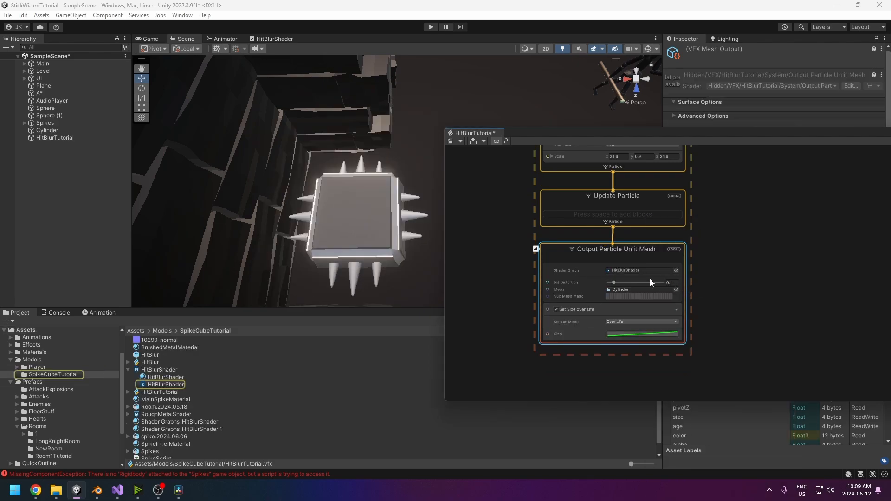
pyautogui.moveTo(612, 284); pyautogui.dragTo(609, 283)
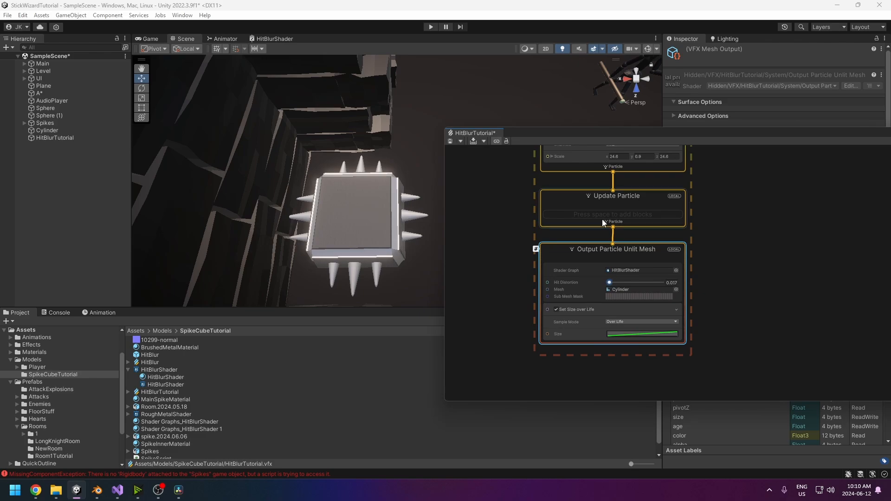
# Save the HitBlurTutorial effect graph and preview the distortion around the spike cube in the Scene view
pyautogui.click(453, 140)
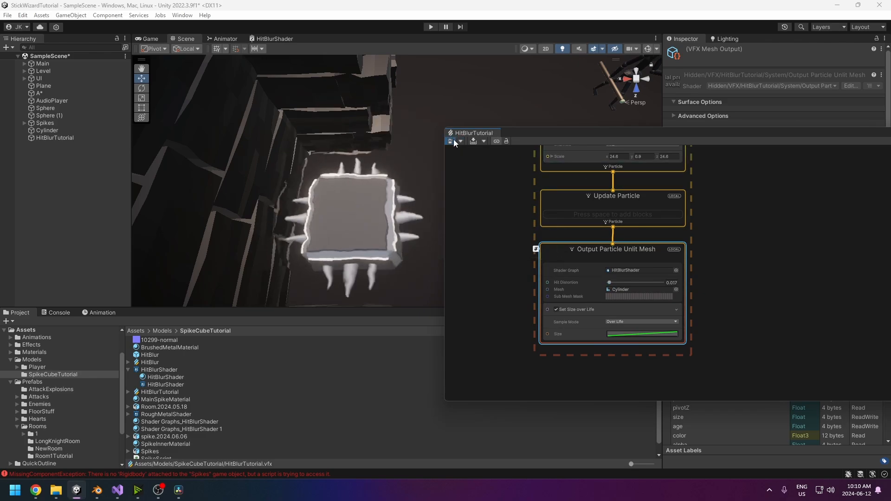
pyautogui.scroll(-2, 376, 273)
pyautogui.click(448, 142)
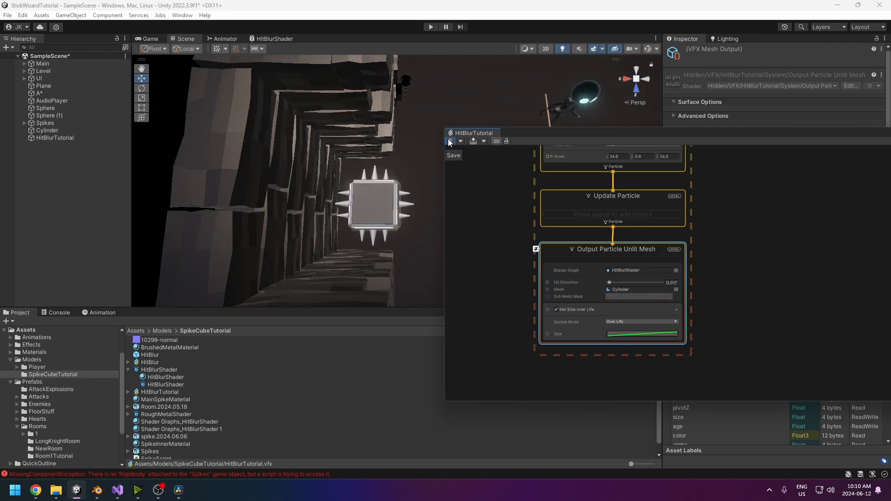
# Shorten the particle lifetime in the Set Lifetime block to 0.3
pyautogui.moveTo(762, 186); pyautogui.dragTo(749, 329, button='middle')
pyautogui.click(624, 262)
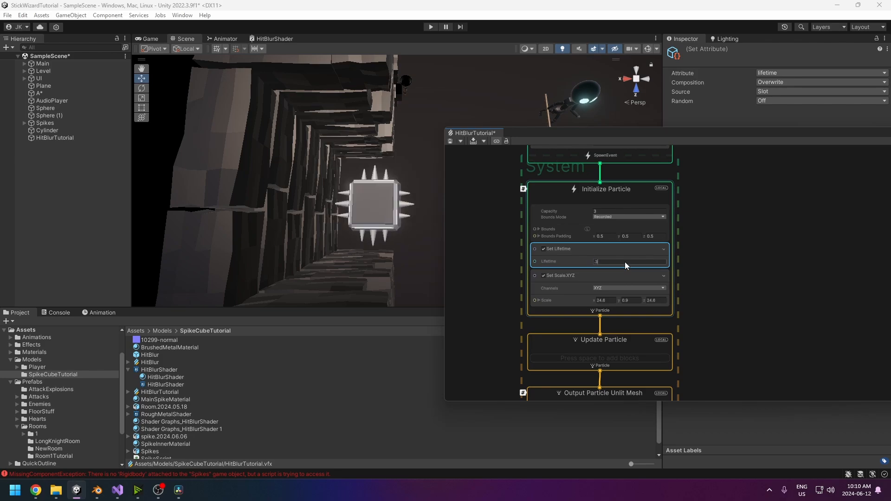
pyautogui.write('0.3')
pyautogui.press('Return')
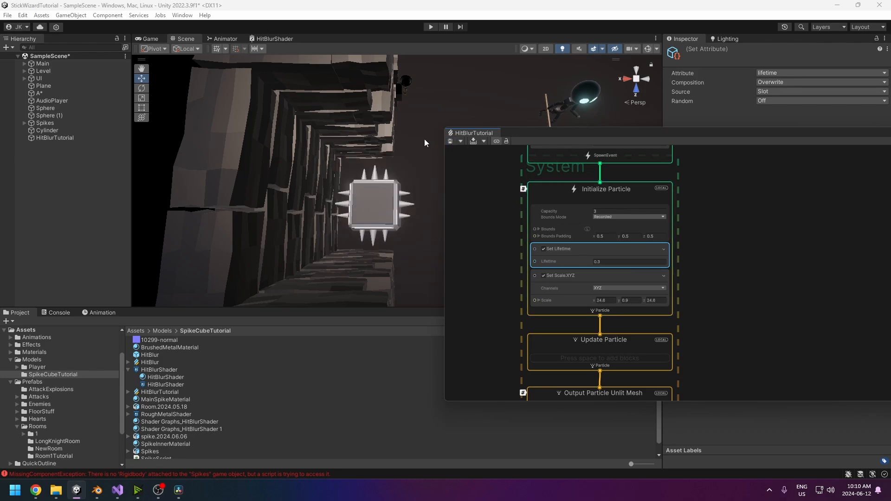
# Save the HitBlurTutorial effect graph with the shortened particle lifetime
pyautogui.click(450, 141)
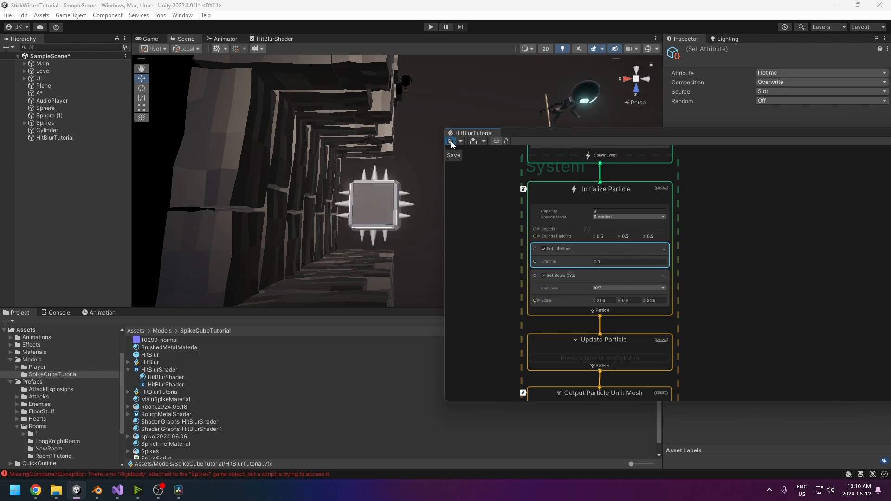
pyautogui.click(450, 142)
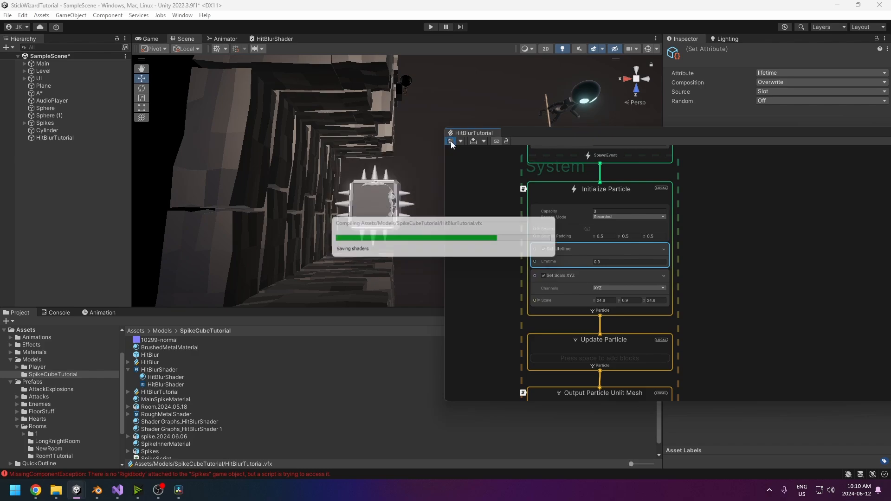
# Try Hit Distortion values of 0.601, 0.077 and 1 on the mesh output, saving the graph to preview each one
pyautogui.scroll(-5, 694, 316)
pyautogui.scroll(-3, 719, 355)
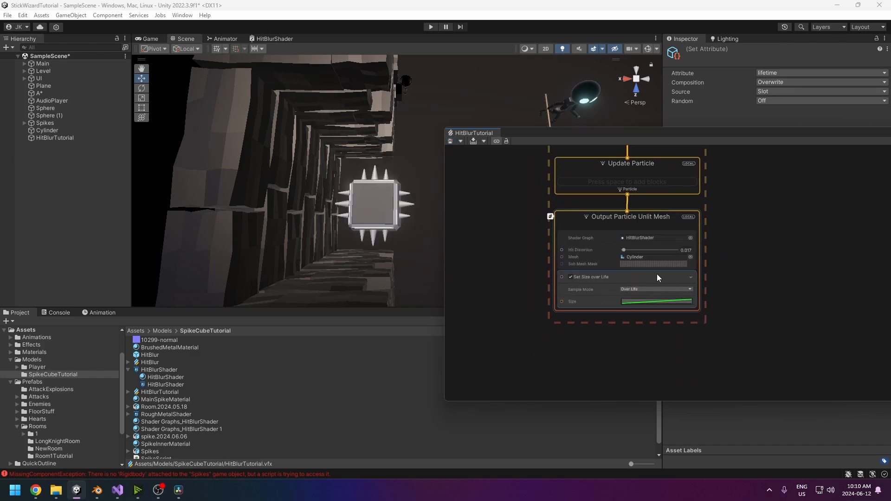
pyautogui.moveTo(625, 248); pyautogui.dragTo(655, 251)
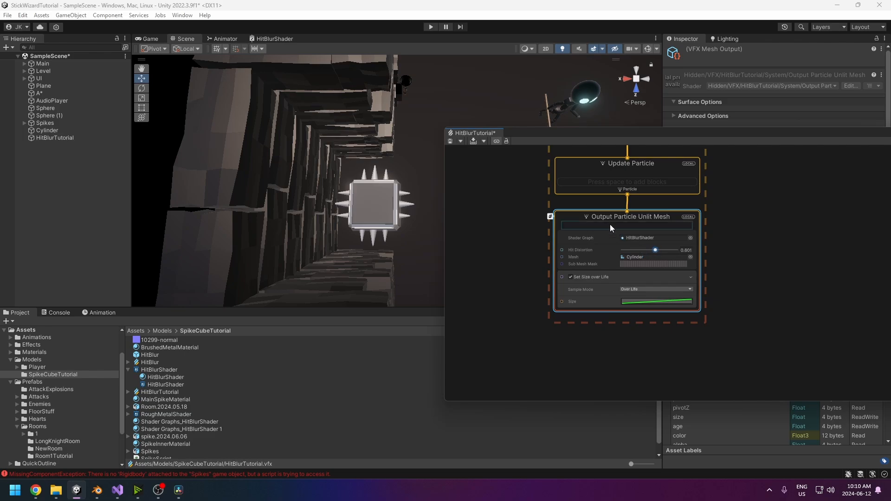
pyautogui.click(454, 142)
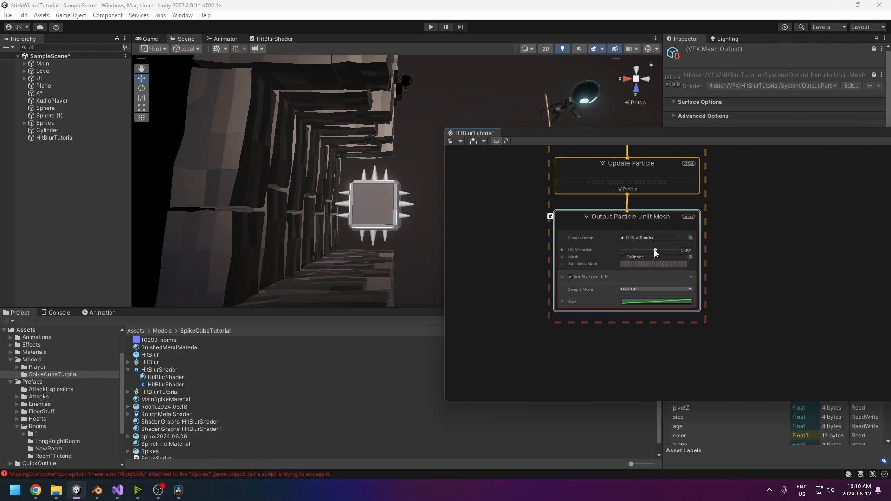
pyautogui.moveTo(627, 251); pyautogui.dragTo(629, 251)
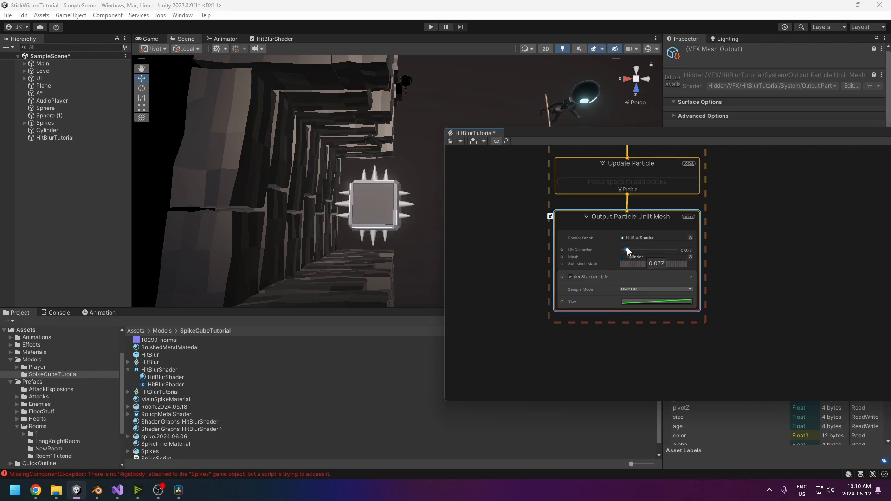
pyautogui.click(452, 141)
pyautogui.click(450, 141)
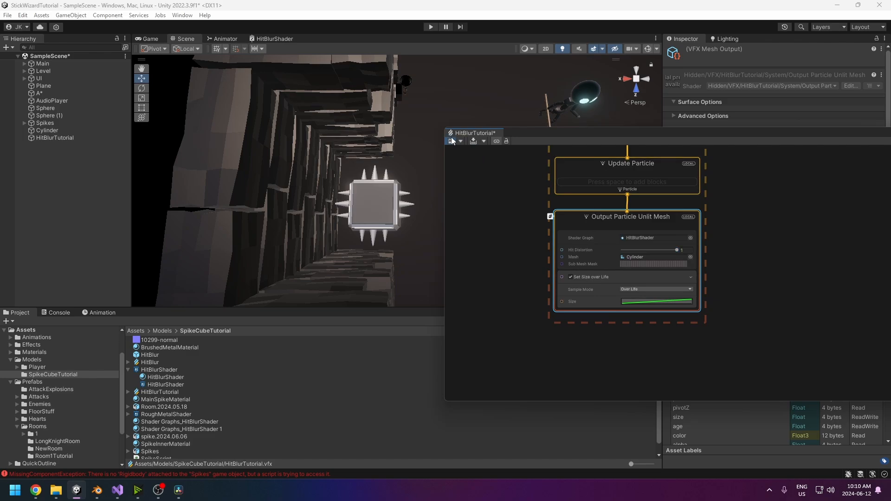
pyautogui.click(451, 141)
# Lower the mesh output's Hit Distortion to near its minimum, save the graph, and dock the HitBlurTutorial graph window beside HitBlurShader
pyautogui.moveTo(622, 250); pyautogui.dragTo(624, 249)
pyautogui.click(450, 140)
pyautogui.click(453, 139)
pyautogui.moveTo(509, 132); pyautogui.dragTo(208, 38)
# Replace the HitBlur child of the Spikes object by deleting it and parenting HitBlurTutorial under Spikes
pyautogui.click(150, 40)
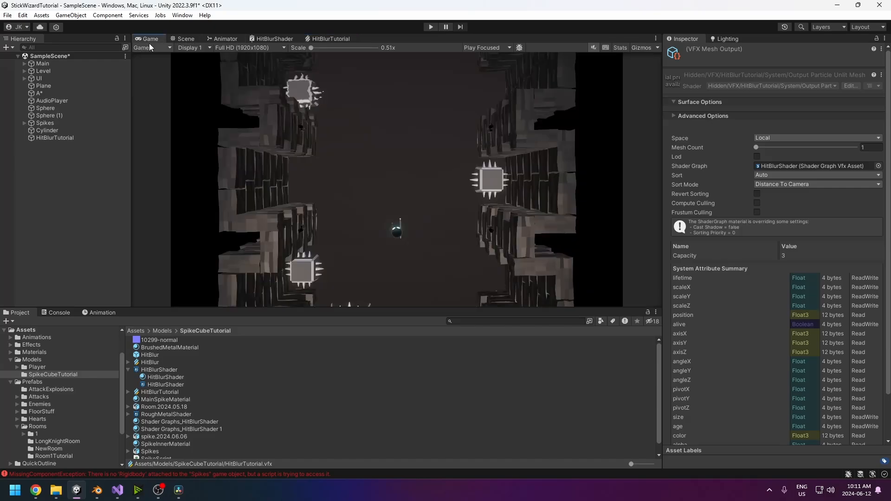
pyautogui.click(24, 123)
pyautogui.click(54, 145)
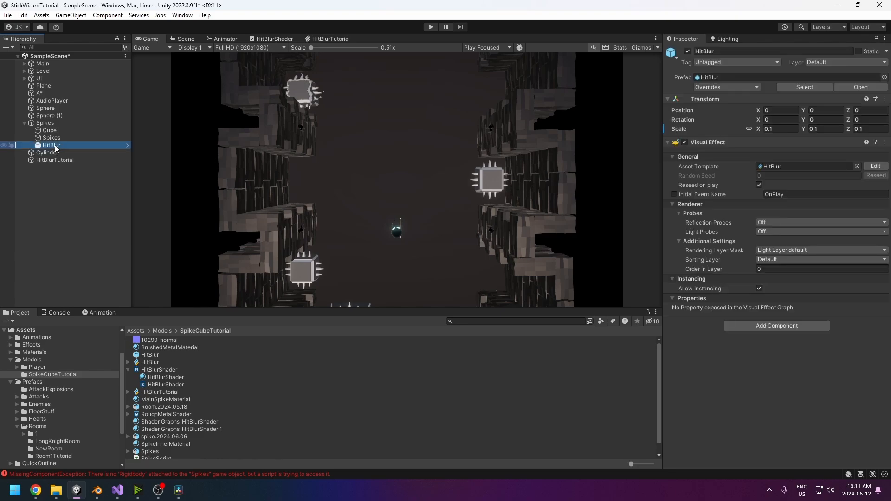
pyautogui.press('Delete')
pyautogui.moveTo(59, 154); pyautogui.dragTo(59, 140)
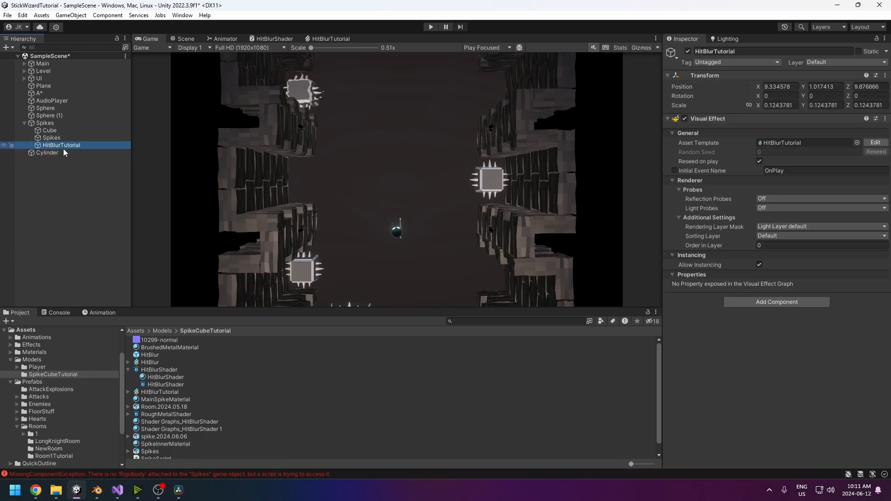
# Save HitBlurTutorial as a prefab in the SpikeCubeTutorial folder and assign its scene instance as Hit Effect in the Spikes object's Spike Script
pyautogui.click(128, 370)
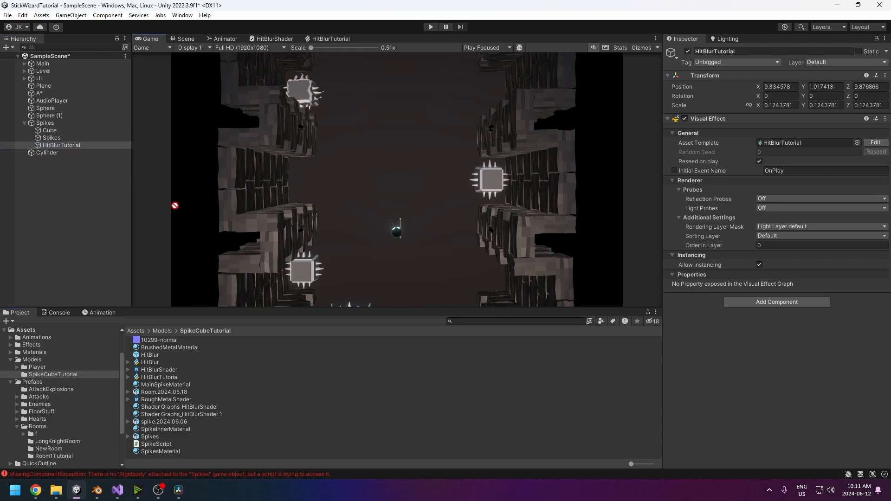
pyautogui.moveTo(271, 447); pyautogui.dragTo(273, 453)
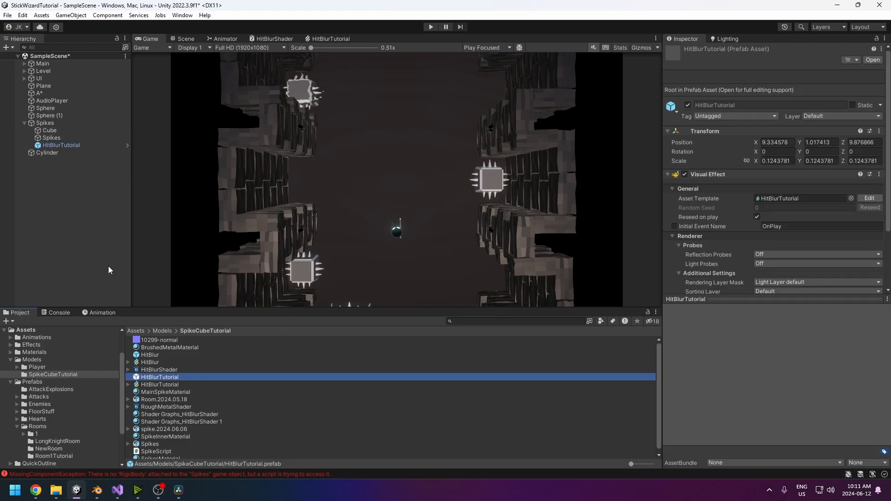
pyautogui.click(61, 145)
pyautogui.click(59, 123)
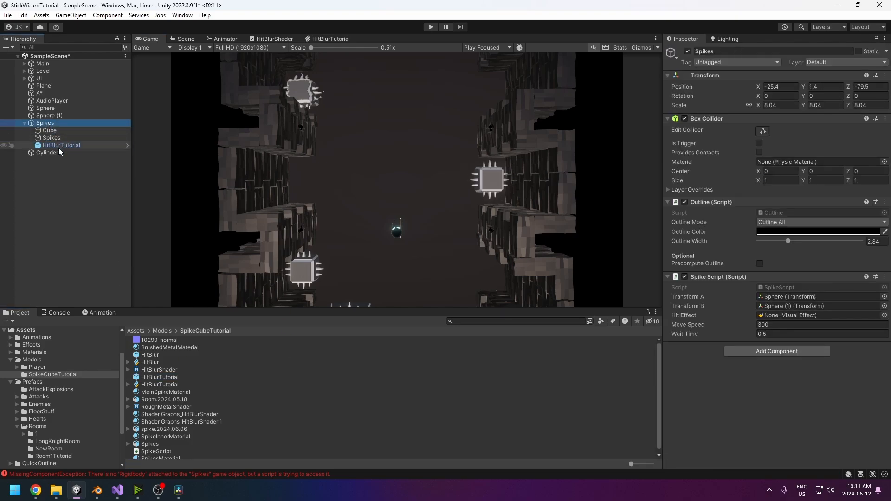
pyautogui.moveTo(59, 146); pyautogui.dragTo(789, 317)
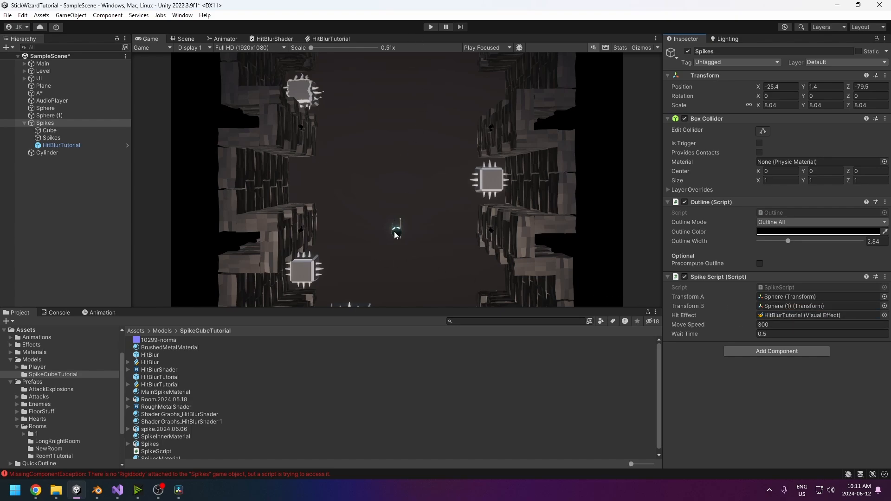
# Play-test the scene briefly with HitBlurTutorial assigned as the hit effect
pyautogui.click(427, 27)
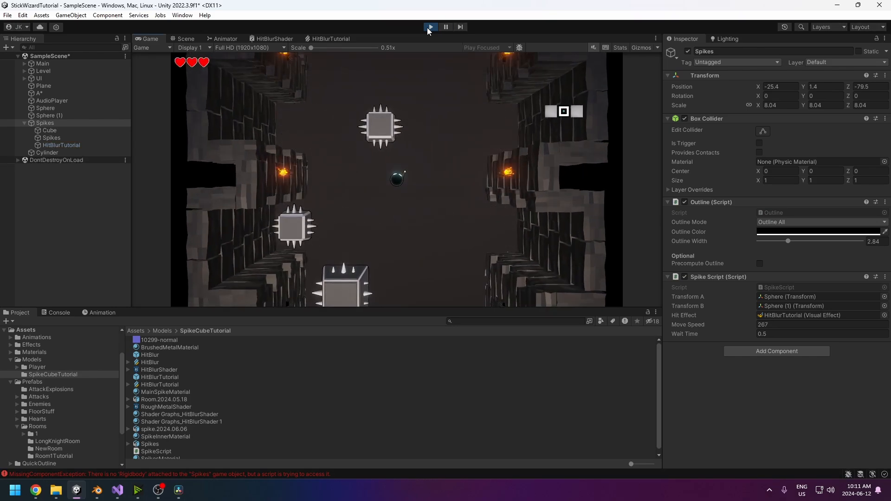
pyautogui.click(430, 27)
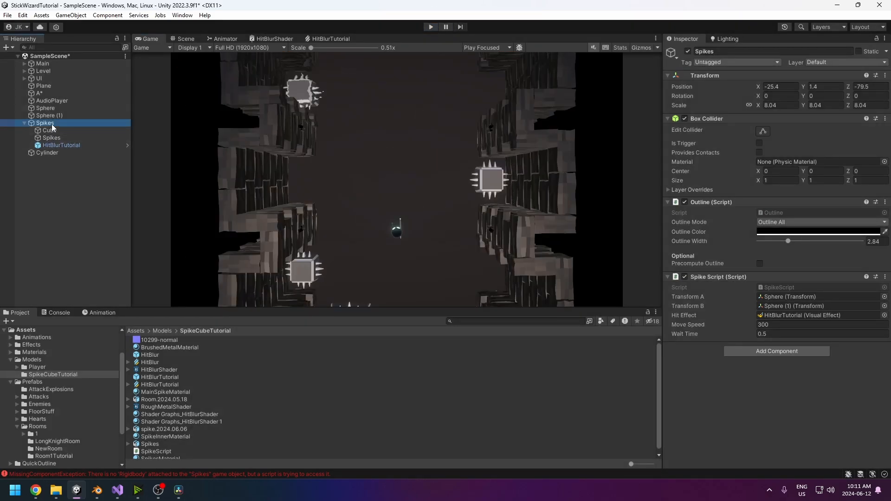
# Add a Rigidbody component to the parent Spikes object
pyautogui.click(767, 353)
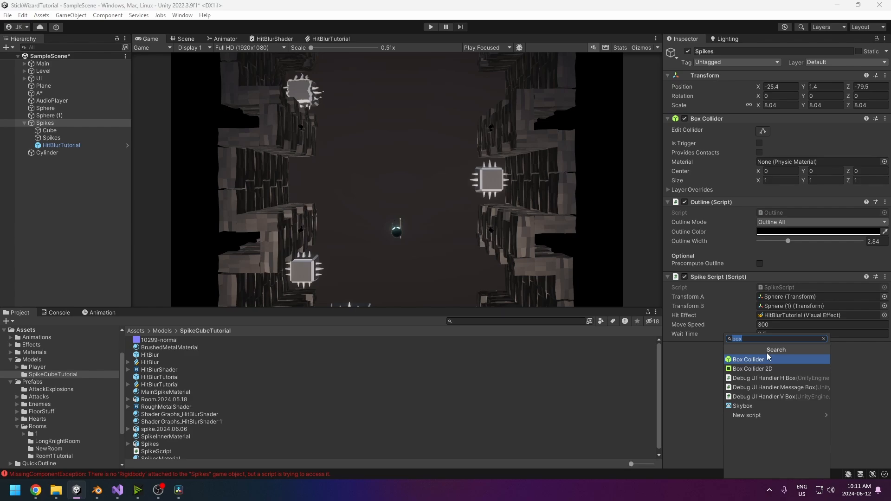
pyautogui.write('rig')
pyautogui.press('Return')
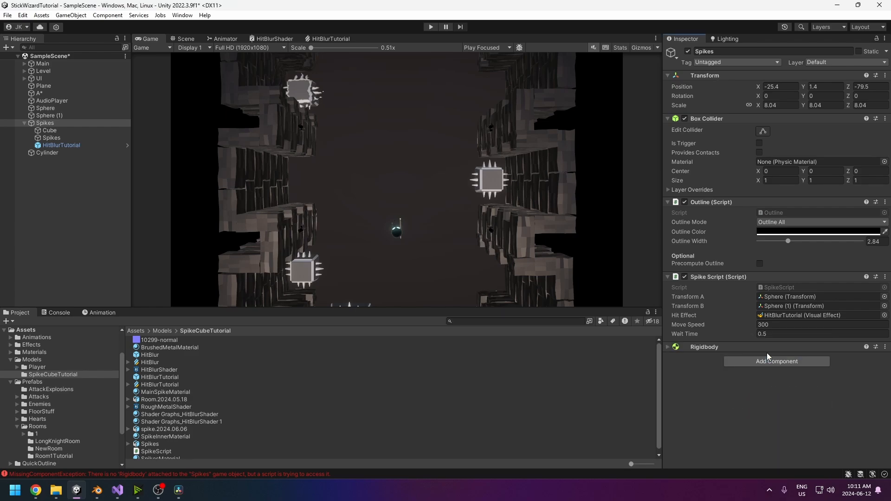
# Freeze the Rigidbody's Y position and X, Y and Z rotation, and reorder the component above the Box Collider
pyautogui.click(667, 347)
pyautogui.scroll(-2, 768, 409)
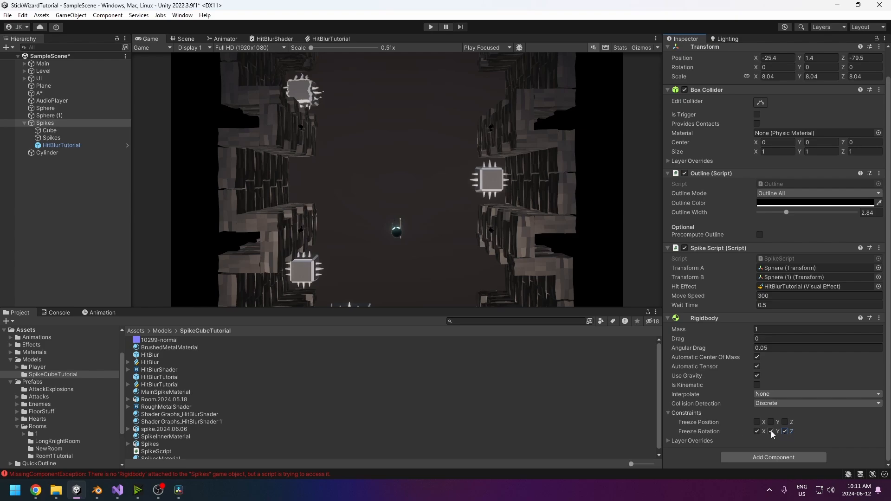
pyautogui.click(770, 422)
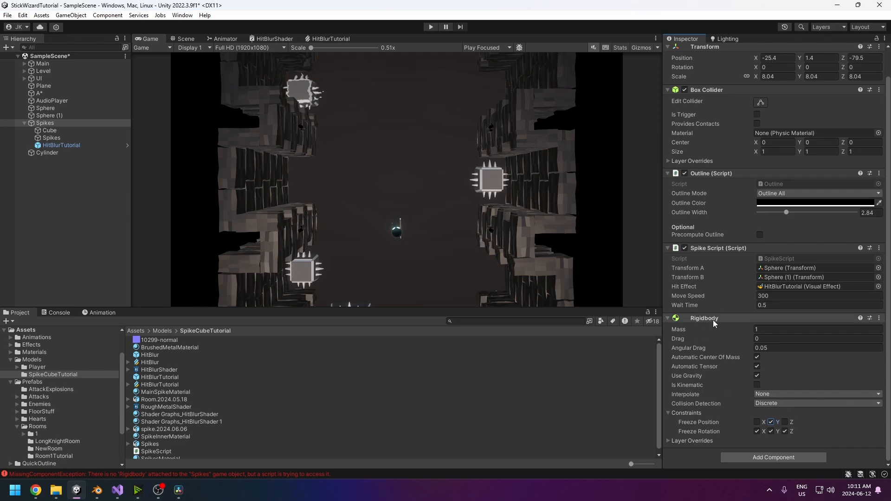
pyautogui.moveTo(715, 323); pyautogui.dragTo(720, 86)
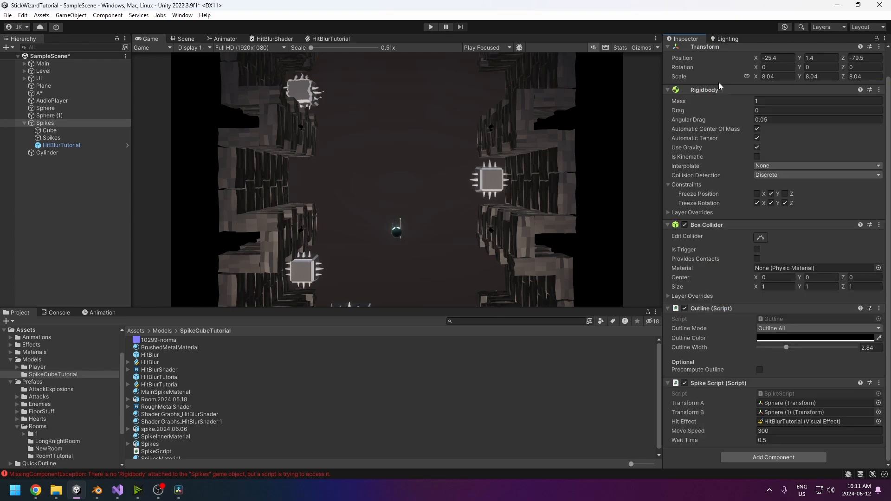
# Play-test the spike cube from near the lower wall and inspect the HitBlurTutorial object's transform while it runs
pyautogui.click(431, 27)
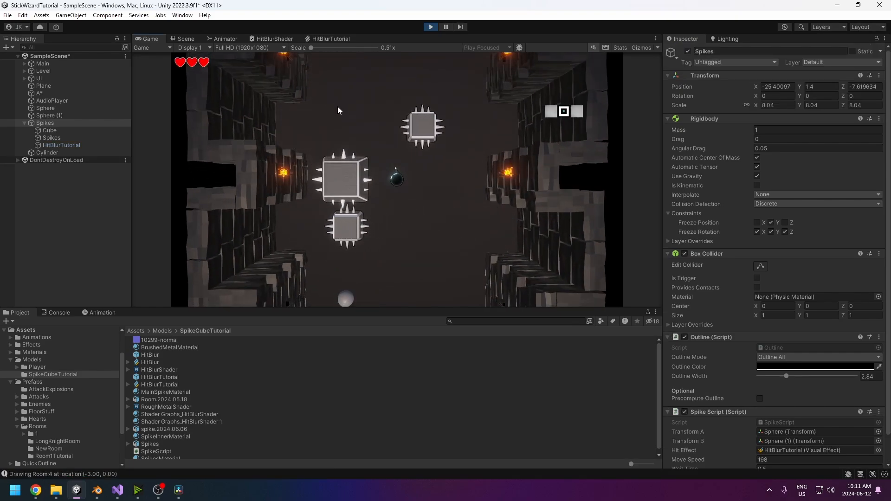
pyautogui.press('s')
pyautogui.press('s')
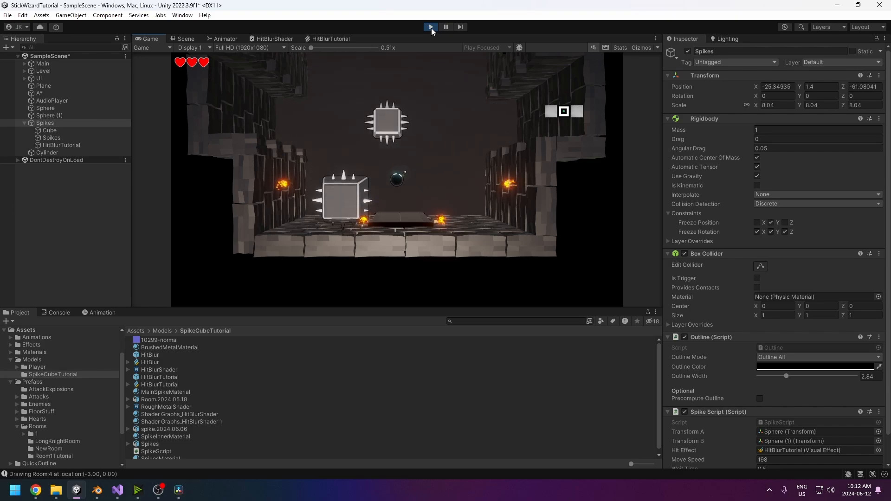
pyautogui.click(64, 145)
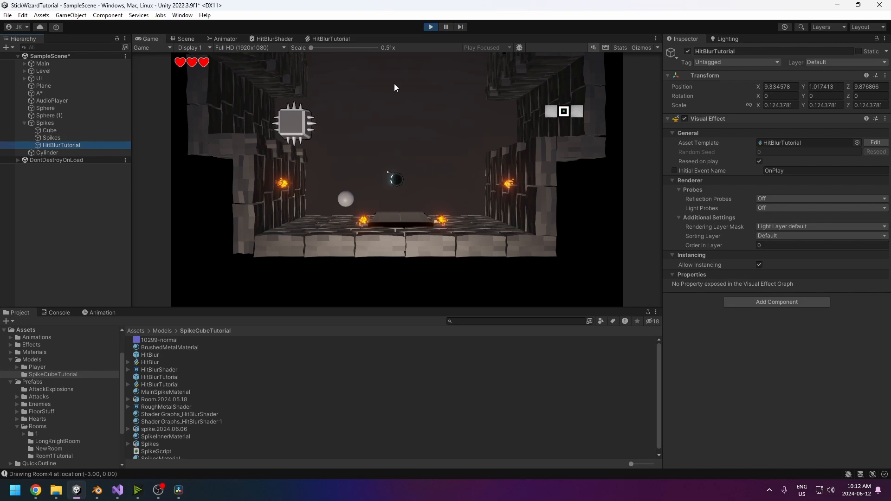
pyautogui.click(431, 27)
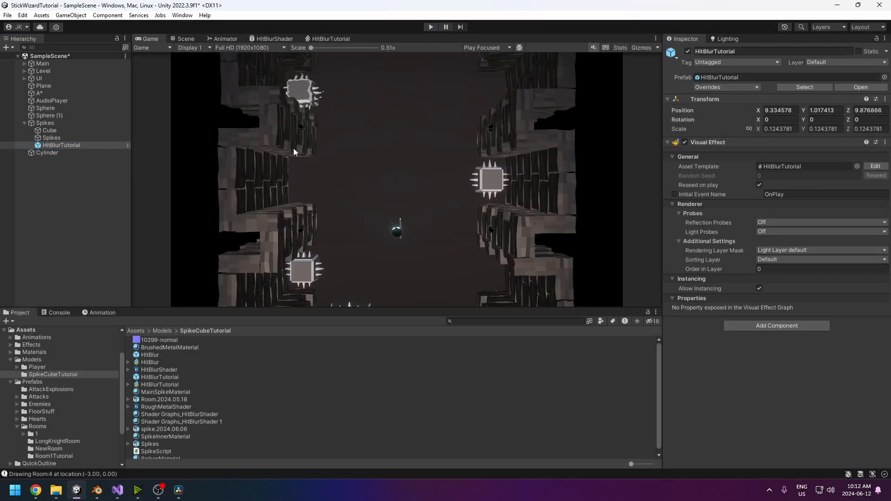
# Examine in the Scene view where HitBlurTutorial sits relative to its parent Spikes cube
pyautogui.click(181, 40)
pyautogui.scroll(-5, 422, 249)
pyautogui.moveTo(465, 247); pyautogui.dragTo(443, 122, button='middle')
pyautogui.scroll(-3, 433, 208)
pyautogui.scroll(-5, 432, 208)
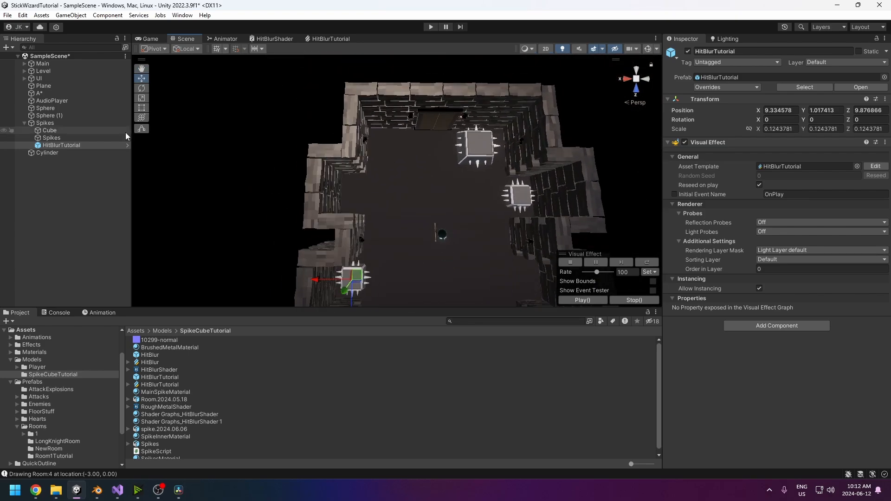
pyautogui.keyDown('alt'); pyautogui.moveTo(345, 161); pyautogui.dragTo(489, 198); pyautogui.keyUp('alt')
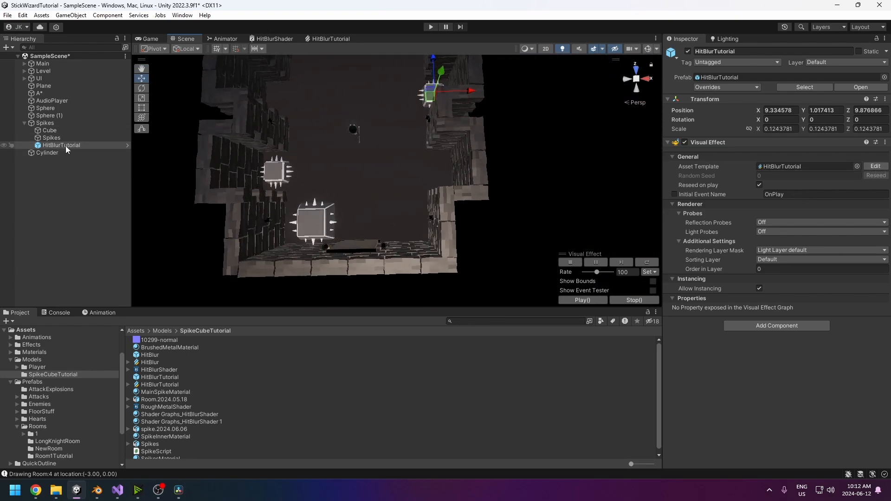
pyautogui.click(45, 130)
pyautogui.click(51, 145)
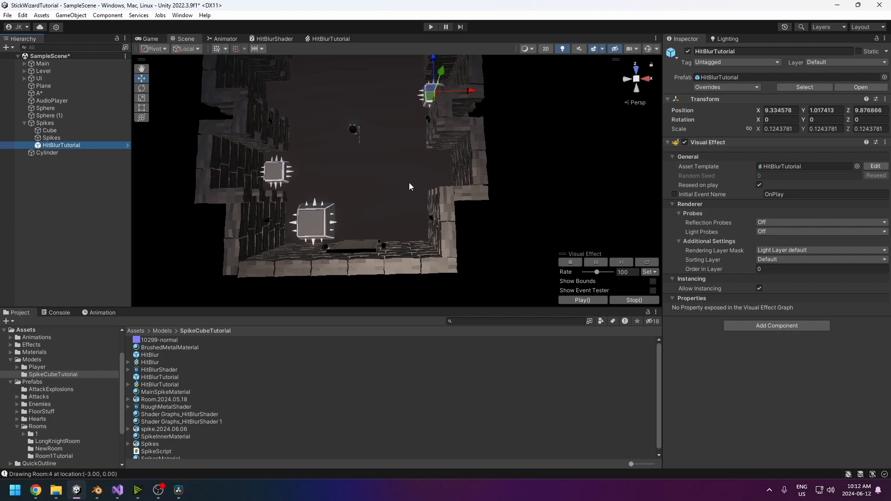
pyautogui.moveTo(253, 119); pyautogui.dragTo(404, 174, button='middle')
pyautogui.click(58, 125)
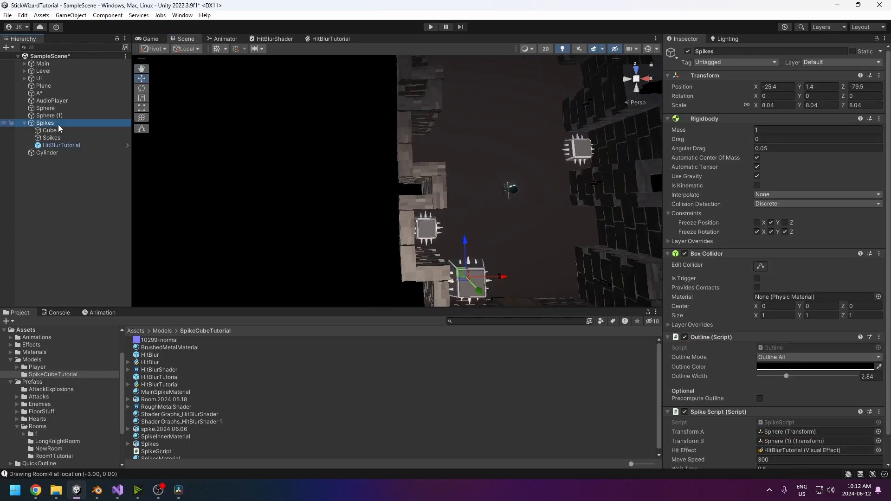
# Reset the HitBlurTutorial child's transform to center it on the Spikes cube and preview the effect
pyautogui.click(57, 144)
pyautogui.click(885, 99)
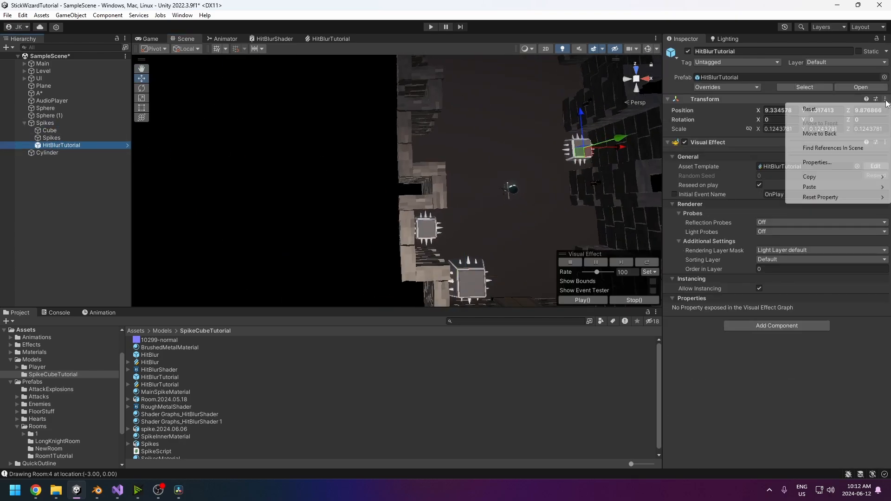
pyautogui.click(818, 110)
pyautogui.moveTo(577, 197); pyautogui.dragTo(497, 131, button='middle')
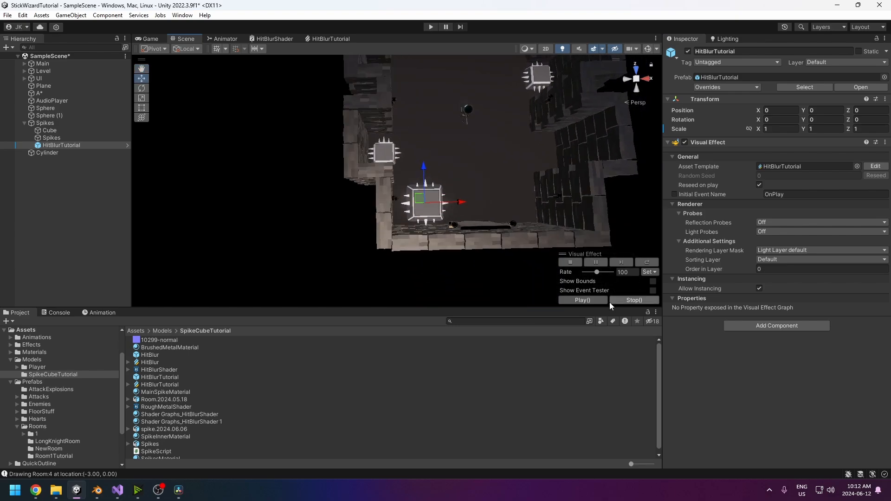
pyautogui.click(592, 299)
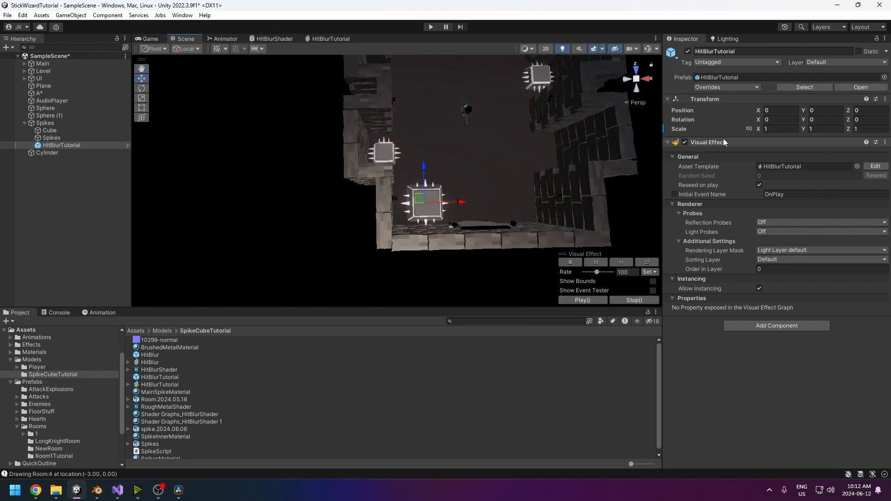
# Set the HitBlurTutorial child's scale to 0.1 on X, Y and Z and preview the effect again
pyautogui.click(777, 129)
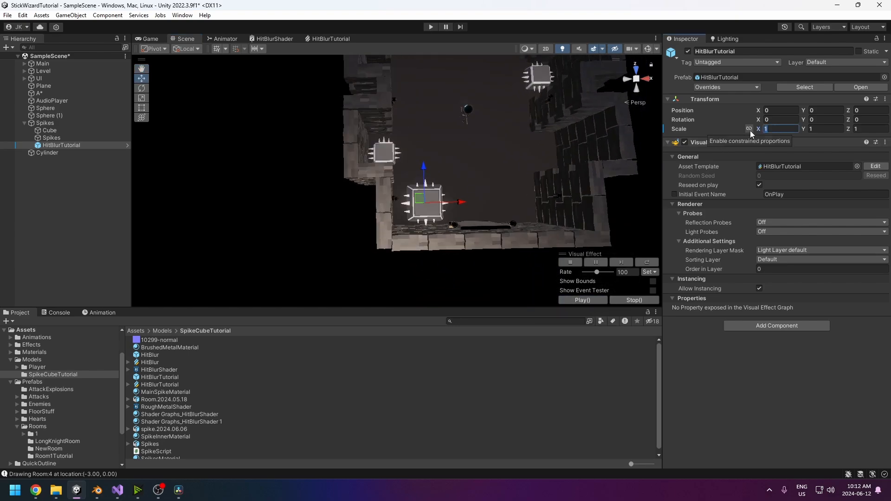
pyautogui.write('.1')
pyautogui.press('Tab')
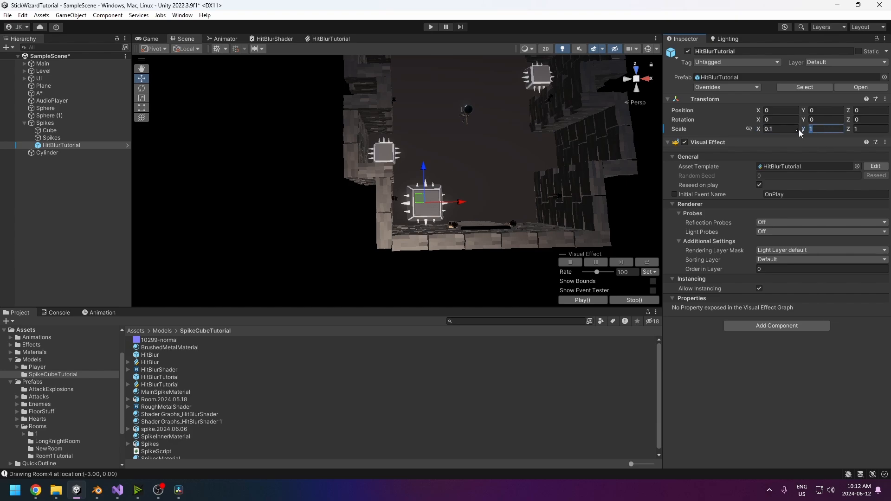
pyautogui.click(581, 300)
pyautogui.click(583, 300)
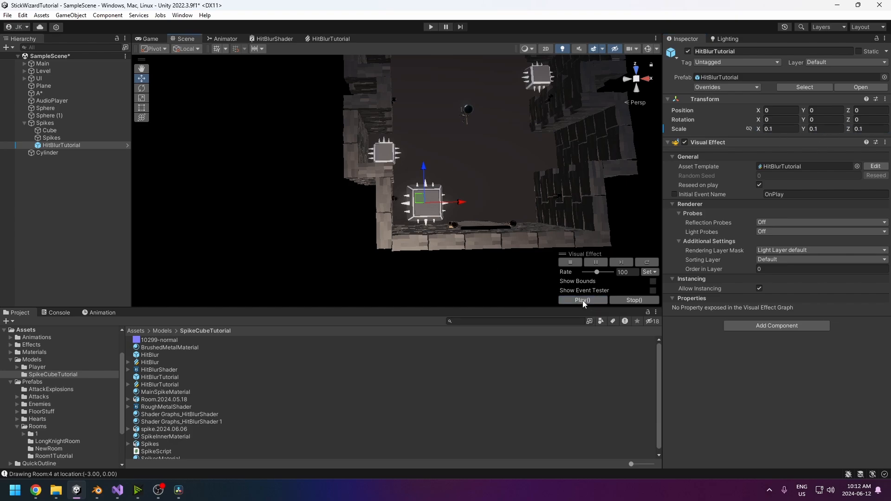
# Raise the HitBlurTutorial child above the Spikes cube to Y position 1.69 and preview the effect from several angles
pyautogui.click(583, 300)
pyautogui.keyDown('alt'); pyautogui.moveTo(464, 201); pyautogui.dragTo(506, 93); pyautogui.keyUp('alt')
pyautogui.moveTo(436, 165); pyautogui.dragTo(442, 142)
pyautogui.keyDown('alt'); pyautogui.moveTo(442, 142); pyautogui.dragTo(408, 223); pyautogui.keyUp('alt')
pyautogui.click(588, 298)
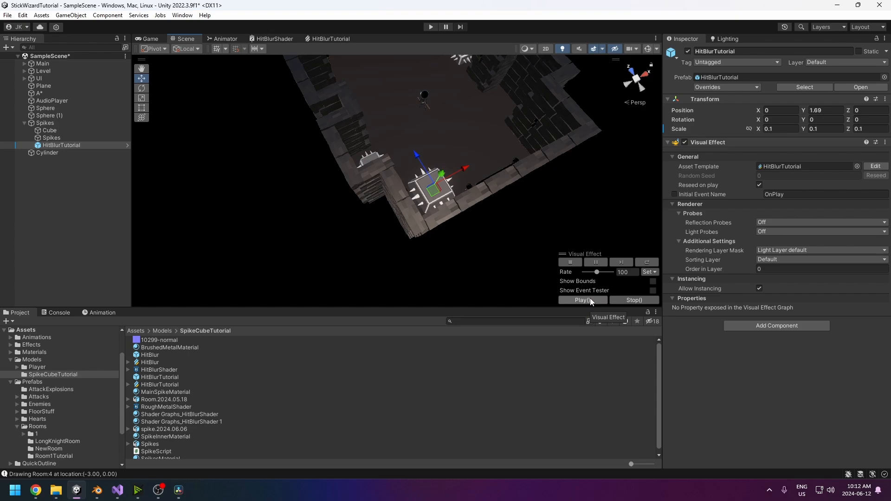
pyautogui.keyDown('alt'); pyautogui.moveTo(473, 208); pyautogui.dragTo(411, 204); pyautogui.keyUp('alt')
pyautogui.scroll(4, 424, 232)
pyautogui.click(583, 301)
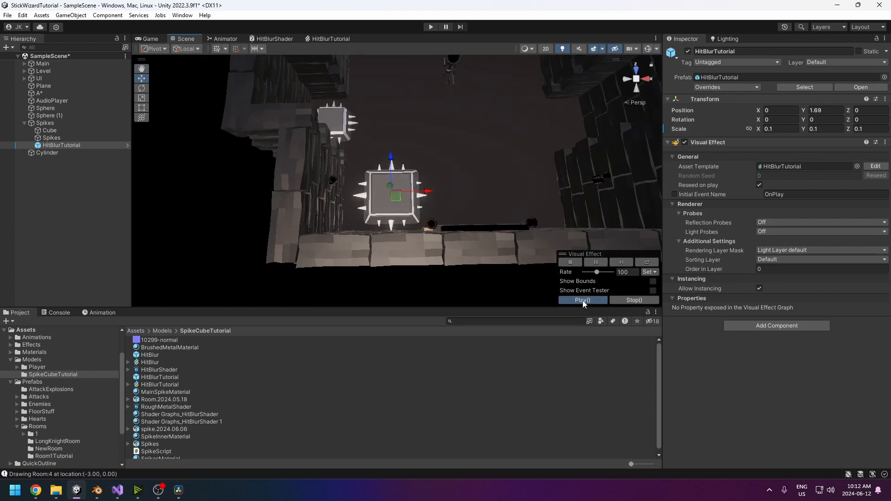
# Move the Main Camera to Z position -35.46 so the Game view frames the Spikes cube near the lower wall
pyautogui.click(155, 41)
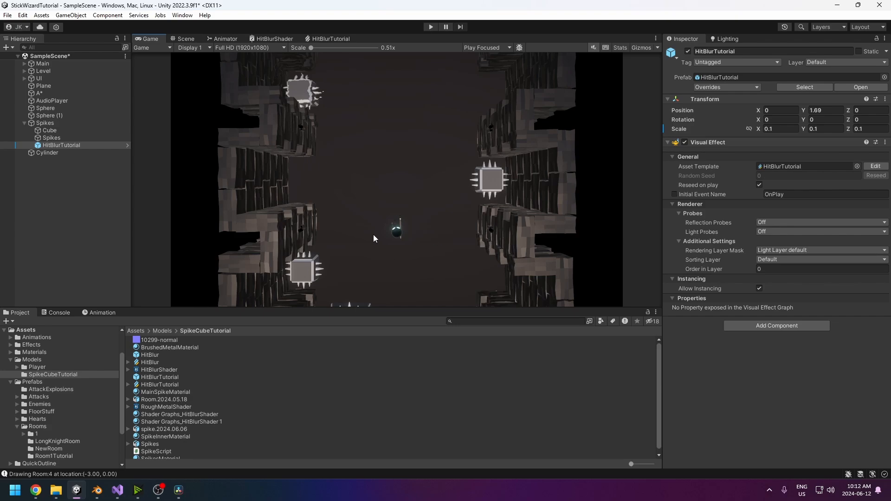
pyautogui.click(49, 63)
pyautogui.click(24, 63)
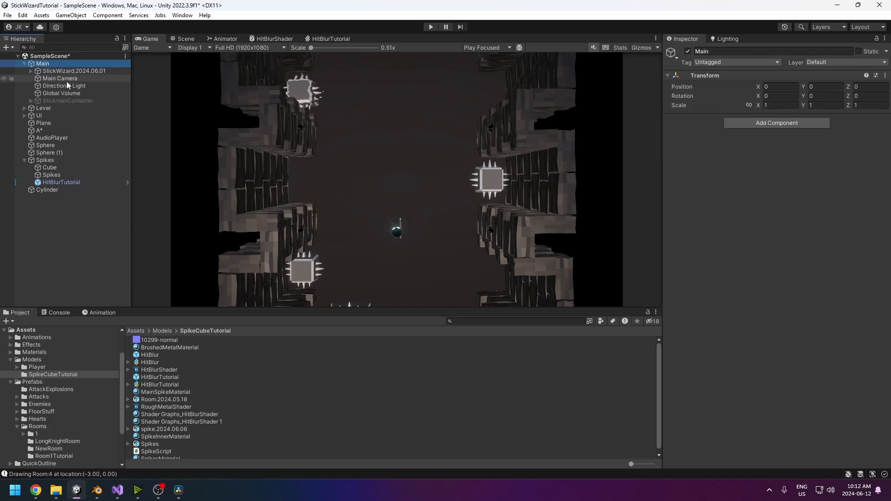
pyautogui.click(65, 79)
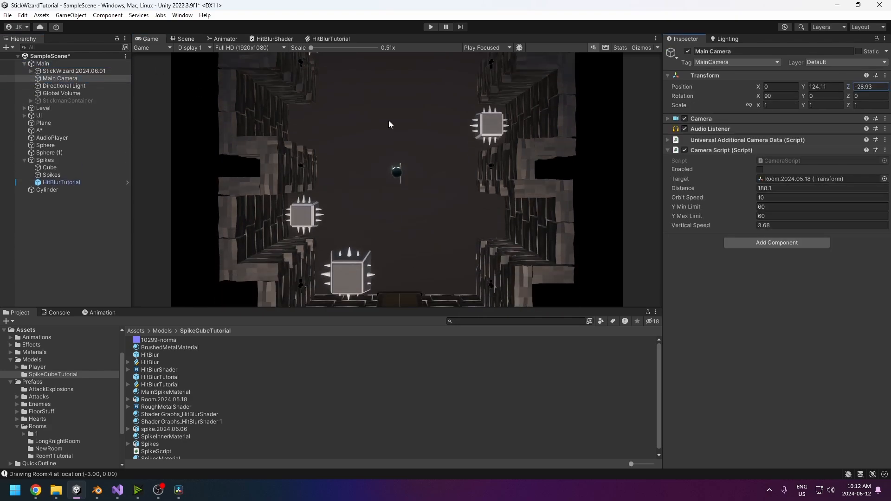
# Try a uniform scale of 0.22 on the HitBlurTutorial child, preview the effect, and reduce the scale to 0.13
pyautogui.click(62, 183)
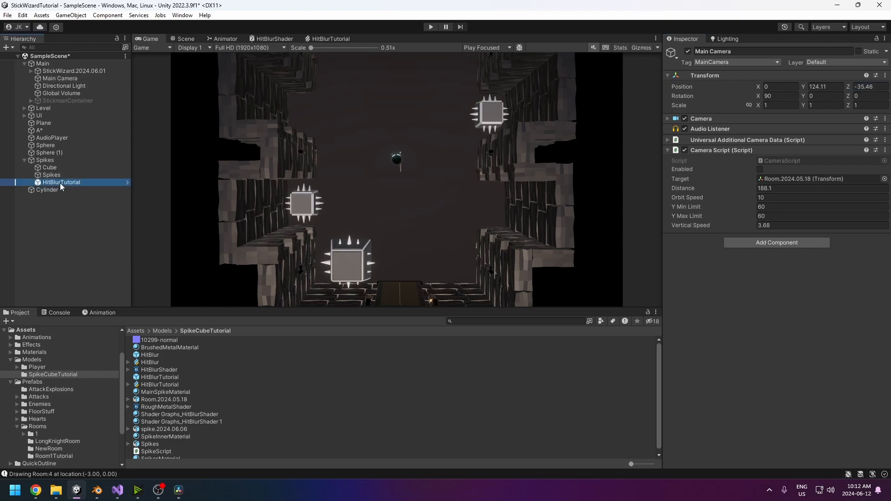
pyautogui.click(797, 195)
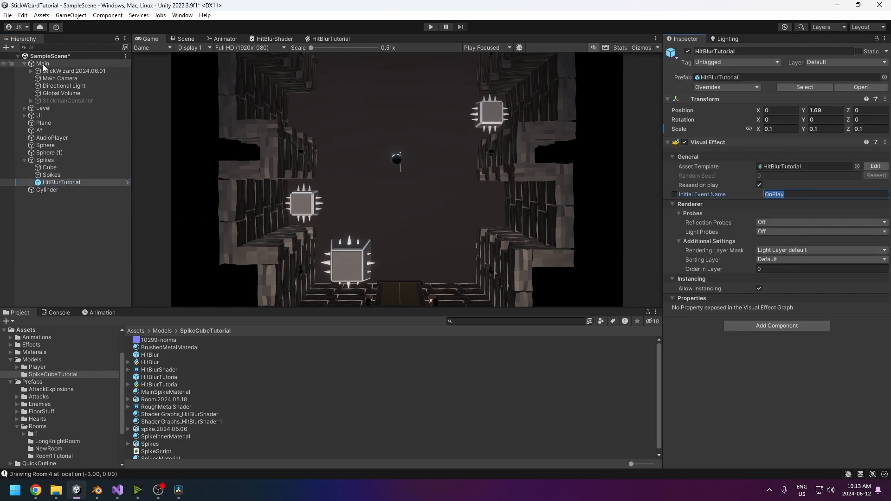
pyautogui.click(182, 38)
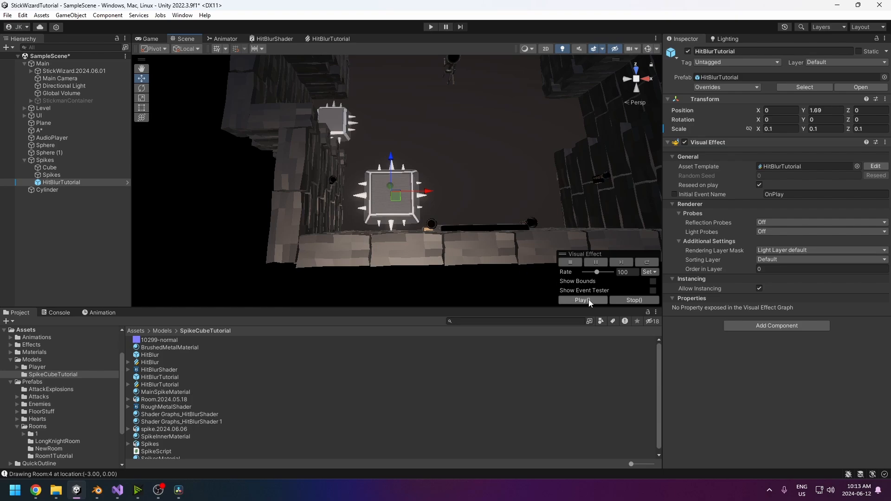
pyautogui.keyDown('alt'); pyautogui.moveTo(347, 152); pyautogui.dragTo(379, 200); pyautogui.keyUp('alt')
pyautogui.scroll(-5, 379, 200)
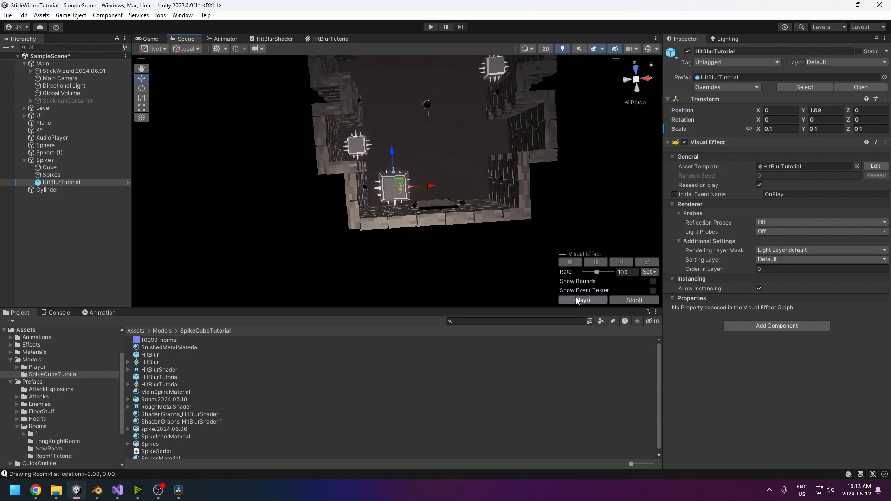
pyautogui.click(576, 300)
pyautogui.click(576, 300)
pyautogui.write('0.22')
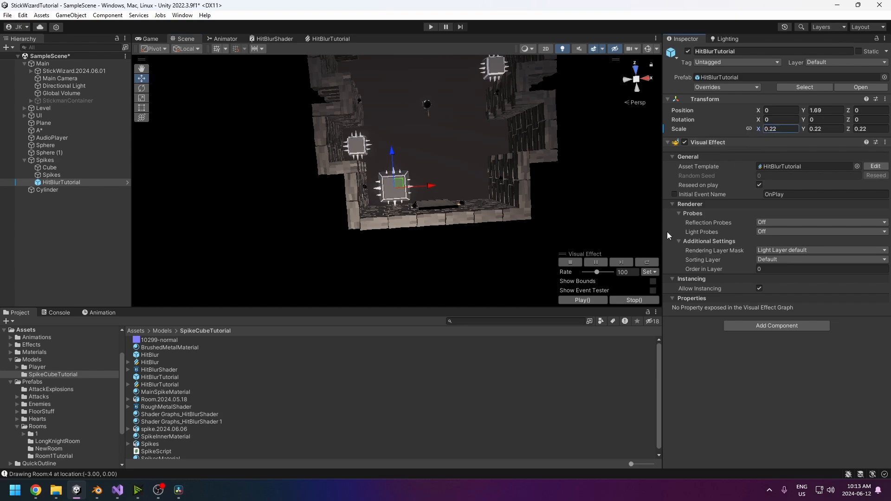
pyautogui.click(595, 299)
pyautogui.click(589, 302)
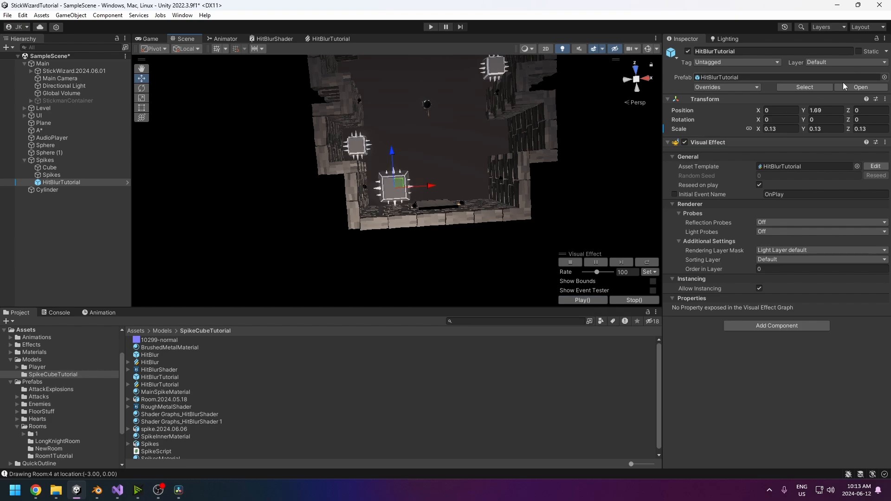
# Shrink the parent Spikes cube to a uniform scale of 5.05, comparing its size with the neighbouring spike cubes
pyautogui.click(43, 160)
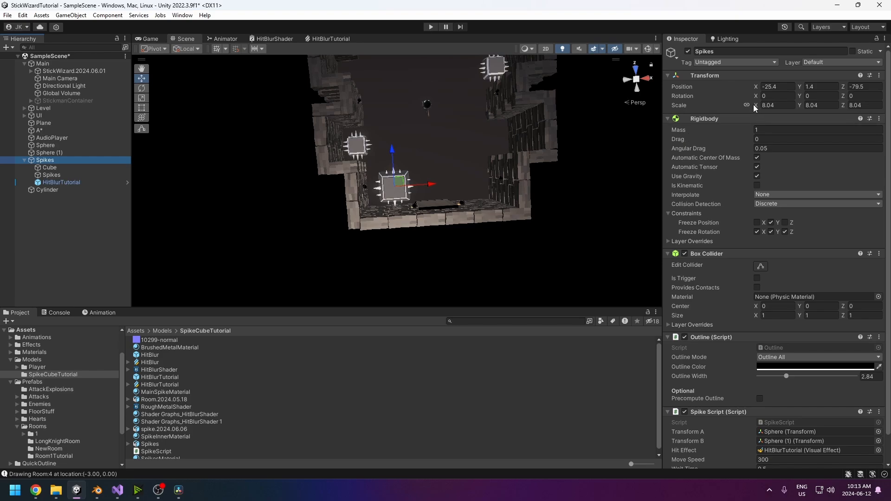
pyautogui.moveTo(753, 105); pyautogui.dragTo(732, 110)
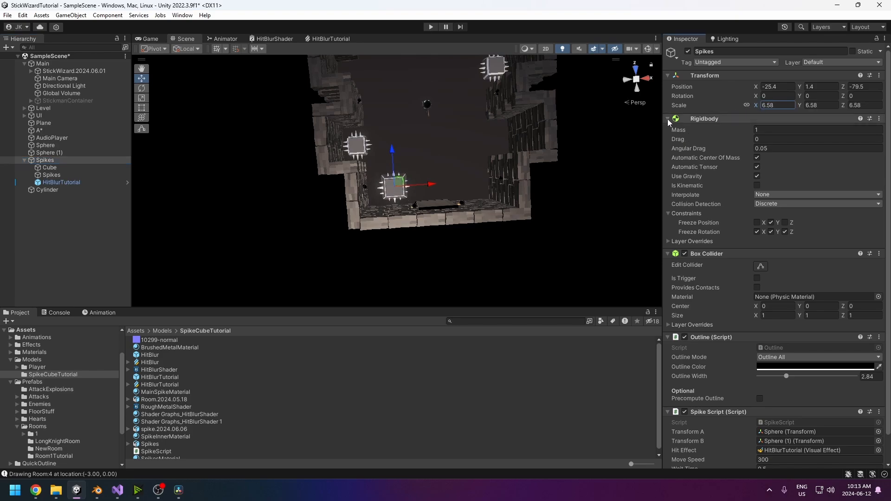
pyautogui.keyDown('alt'); pyautogui.moveTo(431, 185); pyautogui.dragTo(589, 153); pyautogui.keyUp('alt')
pyautogui.moveTo(335, 180); pyautogui.dragTo(340, 203, button='middle')
pyautogui.scroll(5, 341, 203)
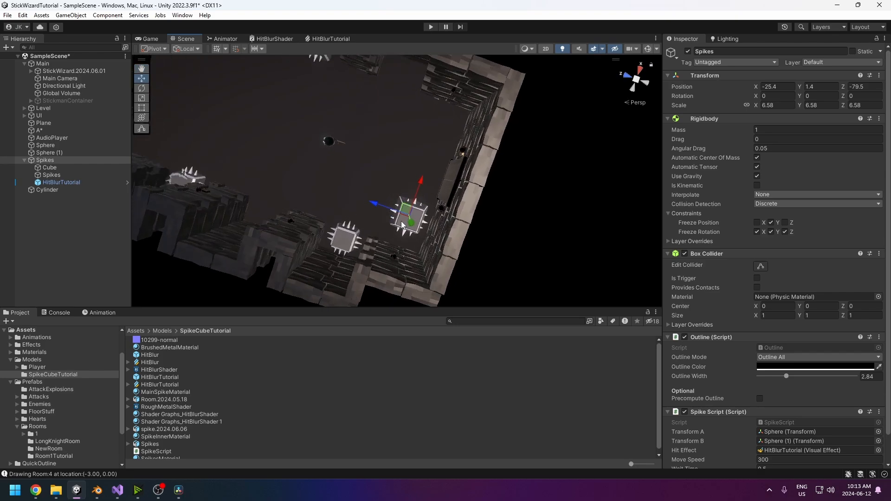
pyautogui.moveTo(434, 178); pyautogui.dragTo(474, 134, button='middle')
pyautogui.keyDown('alt'); pyautogui.moveTo(473, 134); pyautogui.dragTo(328, 119); pyautogui.keyUp('alt')
pyautogui.moveTo(754, 102); pyautogui.dragTo(740, 112)
pyautogui.keyDown('alt'); pyautogui.moveTo(480, 160); pyautogui.dragTo(614, 185); pyautogui.keyUp('alt')
pyautogui.moveTo(518, 189); pyautogui.dragTo(487, 232, button='middle')
pyautogui.scroll(-3, 488, 232)
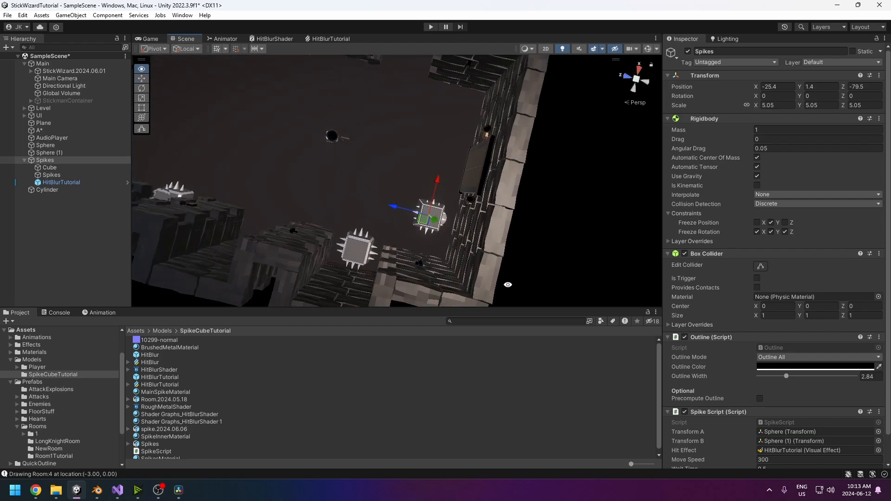
pyautogui.keyDown('alt'); pyautogui.moveTo(513, 223); pyautogui.dragTo(241, 218); pyautogui.keyUp('alt')
# Preview the hit effect on the resized cube and set the HitBlurTutorial child's scale to 0.16 on all axes
pyautogui.click(58, 182)
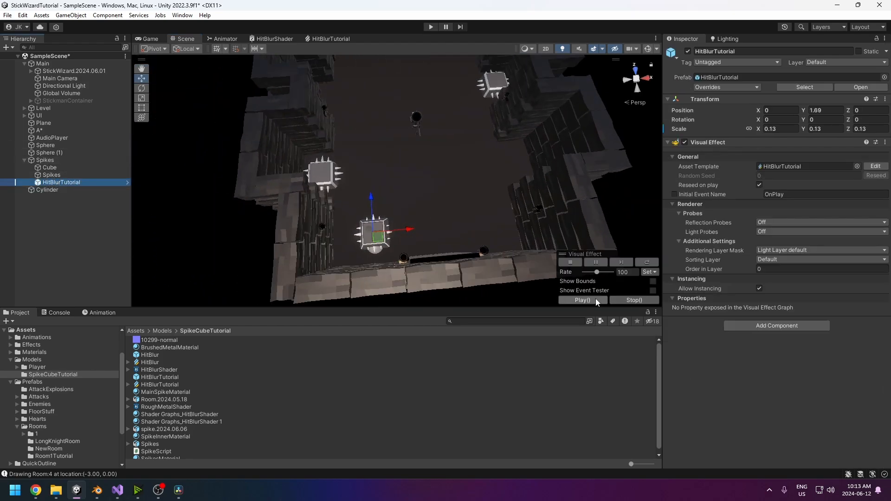
pyautogui.click(583, 300)
pyautogui.click(583, 302)
pyautogui.keyDown('alt'); pyautogui.moveTo(619, 232); pyautogui.dragTo(635, 281); pyautogui.keyUp('alt')
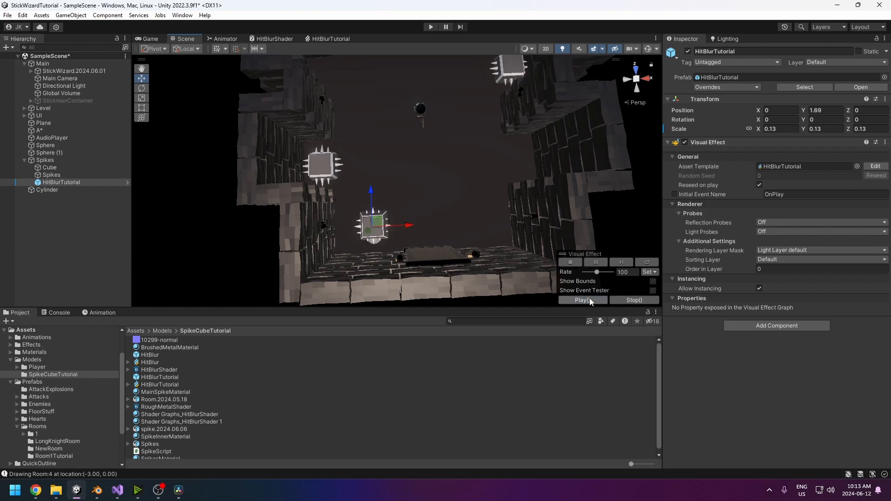
pyautogui.click(761, 129)
pyautogui.moveTo(374, 243); pyautogui.dragTo(431, 224, button='middle')
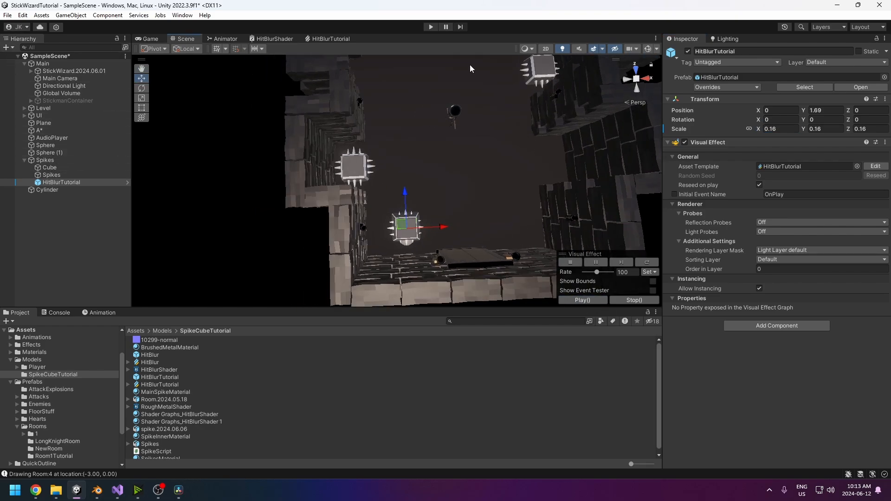
# Play-test the resized spike cube near the lower wall and try freezing the Spikes Rigidbody's X and Z position while it runs
pyautogui.click(430, 27)
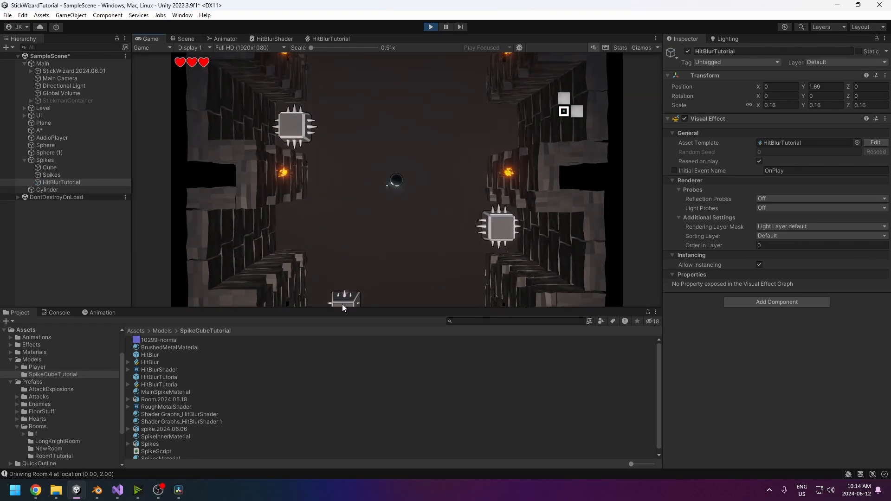
pyautogui.press('s')
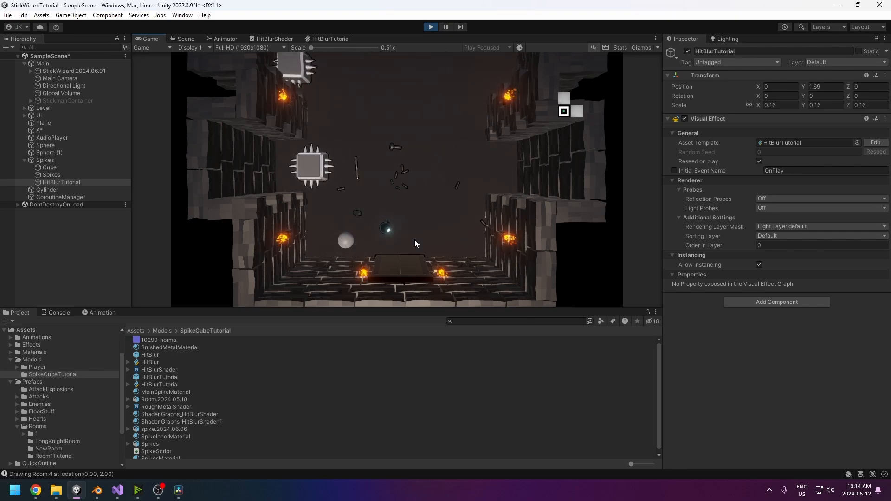
pyautogui.click(45, 160)
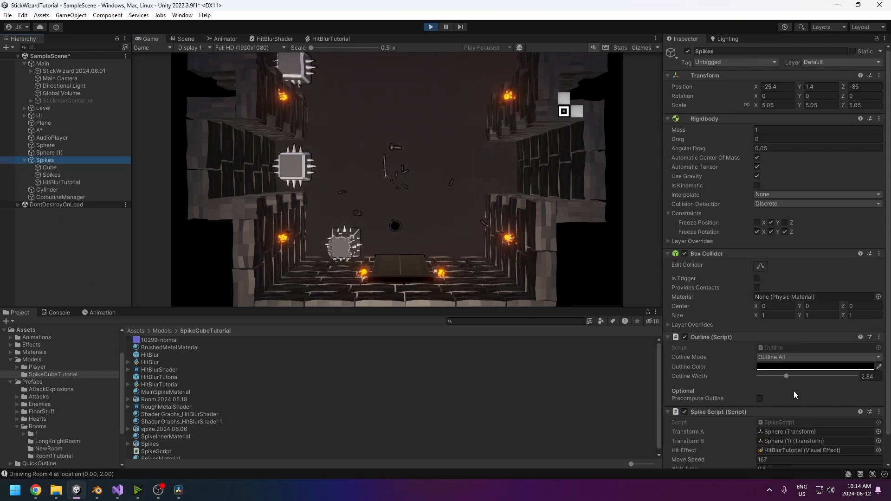
pyautogui.scroll(-2, 795, 394)
pyautogui.click(757, 193)
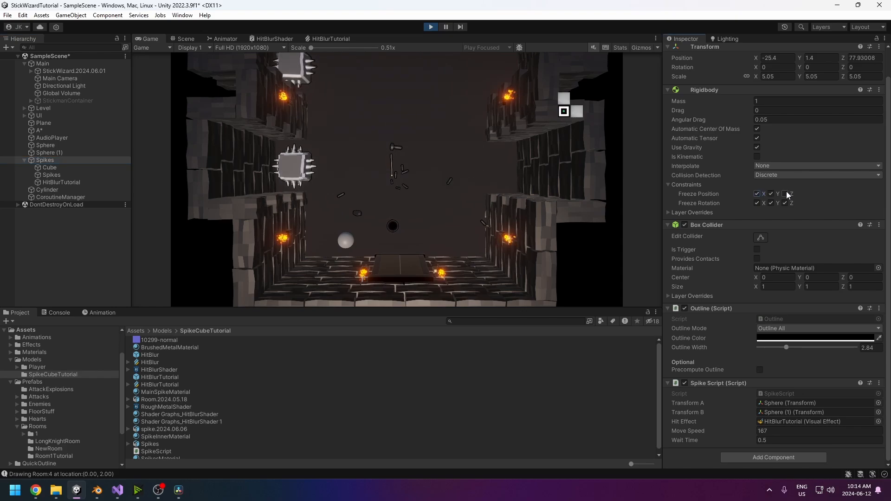
pyautogui.click(784, 193)
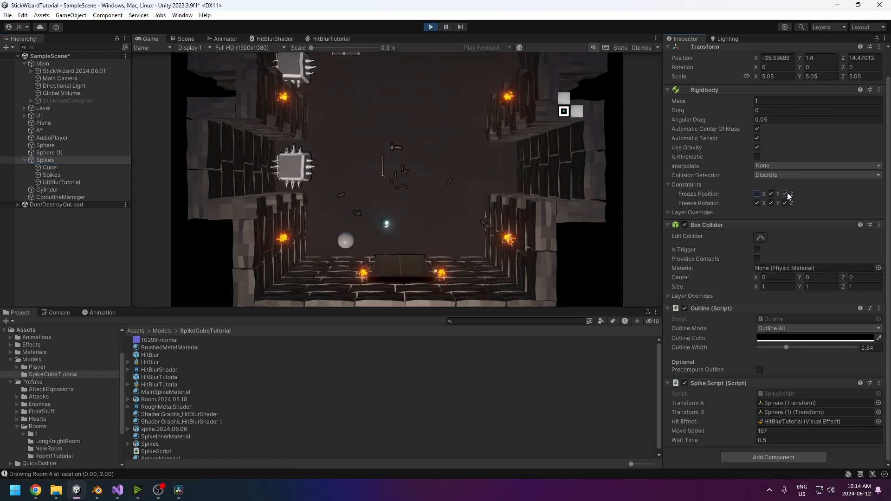
pyautogui.click(784, 194)
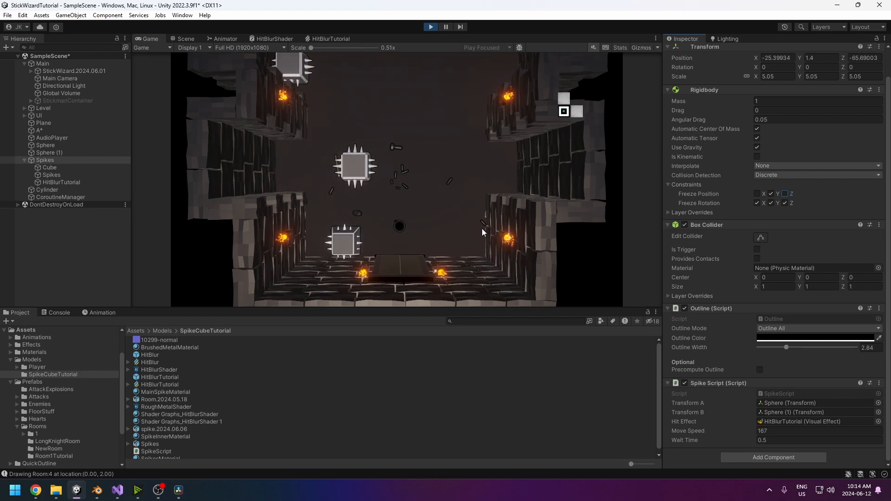
pyautogui.click(431, 27)
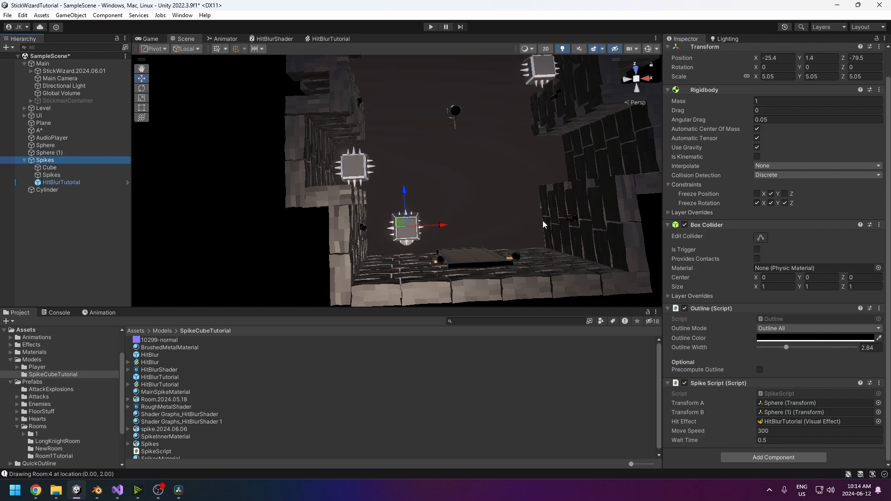
# Enlarge the Spikes Box Collider to enclose the cube and its spikes, about 3.57 by 2.80 by 3.46 in size
pyautogui.scroll(7, 418, 247)
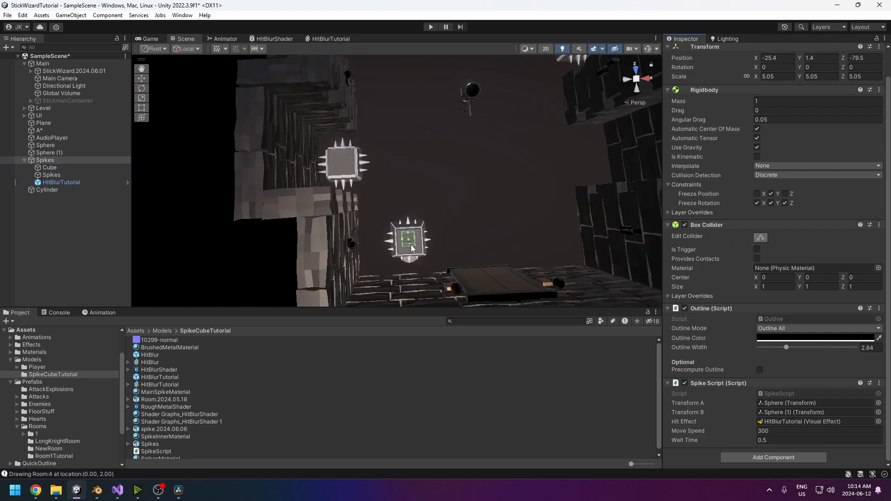
pyautogui.moveTo(456, 225); pyautogui.dragTo(442, 165, button='middle')
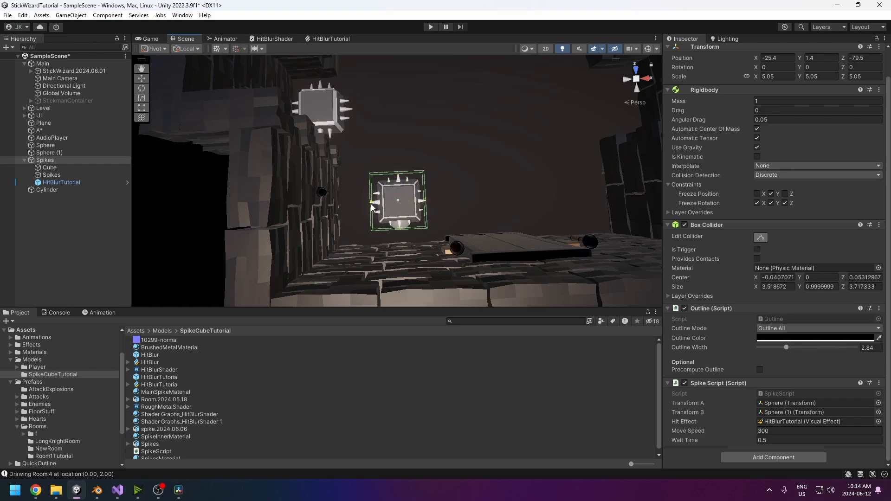
pyautogui.keyDown('alt'); pyautogui.moveTo(435, 221); pyautogui.dragTo(272, 102); pyautogui.keyUp('alt')
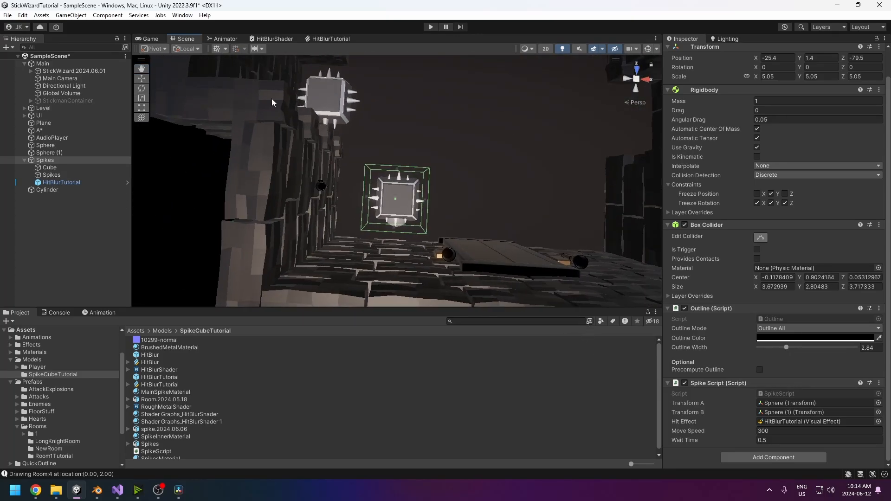
pyautogui.click(640, 103)
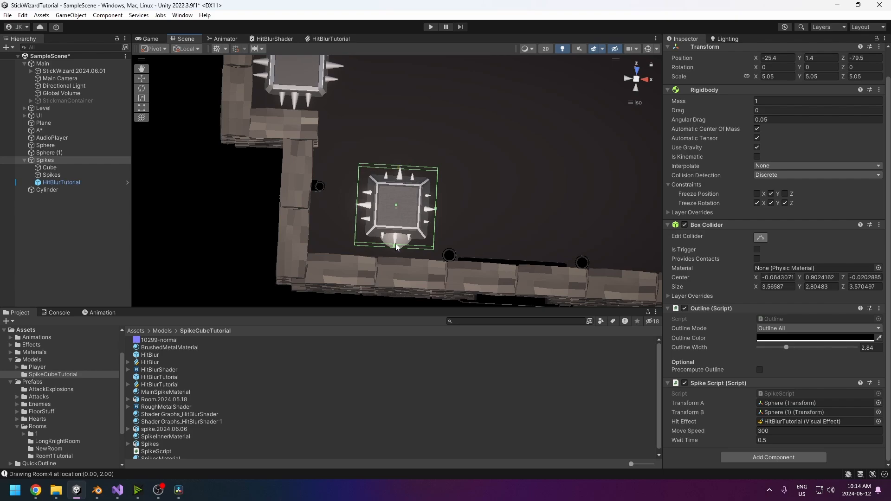
pyautogui.click(638, 104)
pyautogui.keyDown('alt'); pyautogui.moveTo(533, 181); pyautogui.dragTo(548, 162); pyautogui.keyUp('alt')
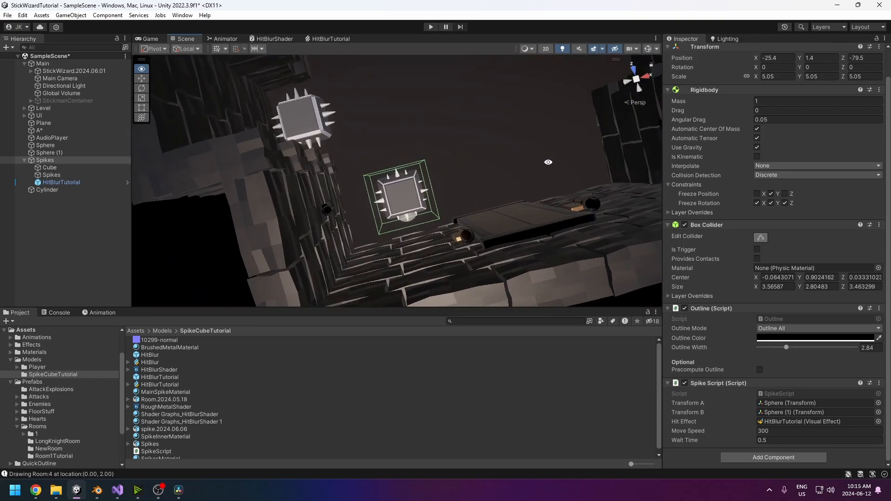
# Move the Sphere waypoint near the lower wall to Z position -81.6
pyautogui.click(53, 190)
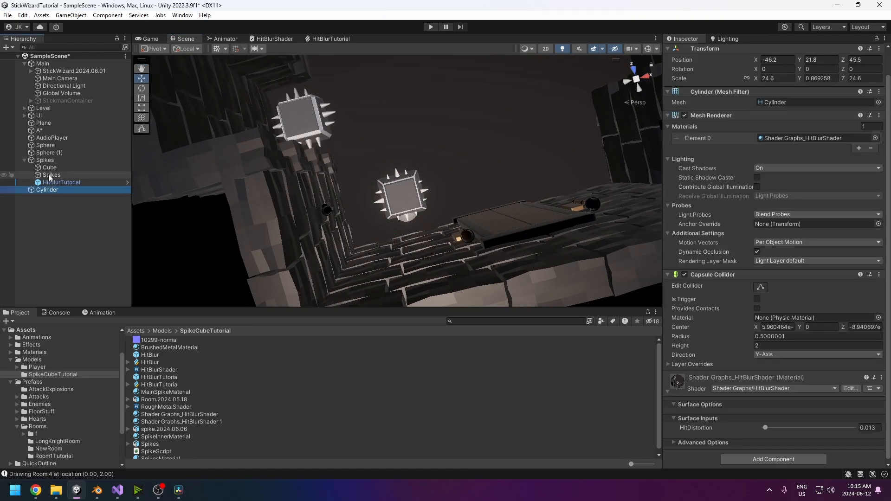
pyautogui.click(48, 146)
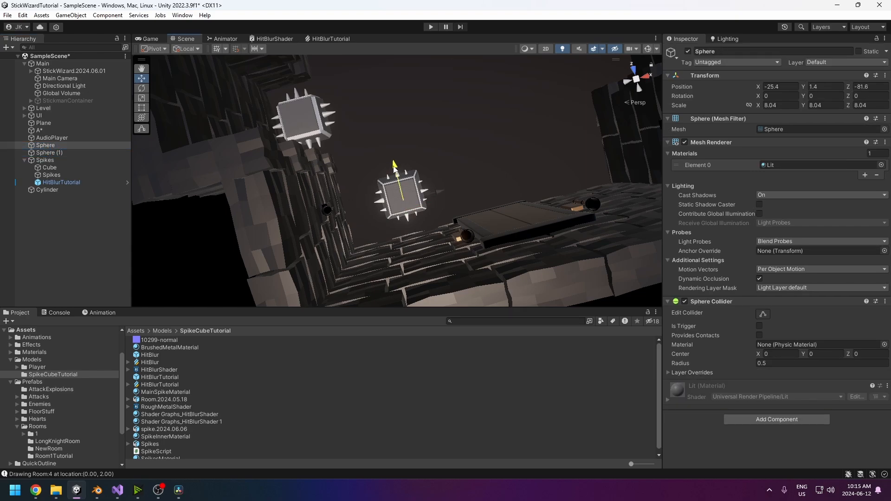
pyautogui.moveTo(395, 172); pyautogui.dragTo(440, 225, button='right')
# Move the Sphere (1) waypoint at the opposite end of the room to Z position 80.1
pyautogui.scroll(-5, 436, 219)
pyautogui.moveTo(429, 160)
pyautogui.mouseDown(button='middle')
pyautogui.moveTo(409, 259)
pyautogui.moveTo(427, 250)
pyautogui.mouseUp(button='middle')
pyautogui.moveTo(433, 169); pyautogui.dragTo(430, 261, button='middle')
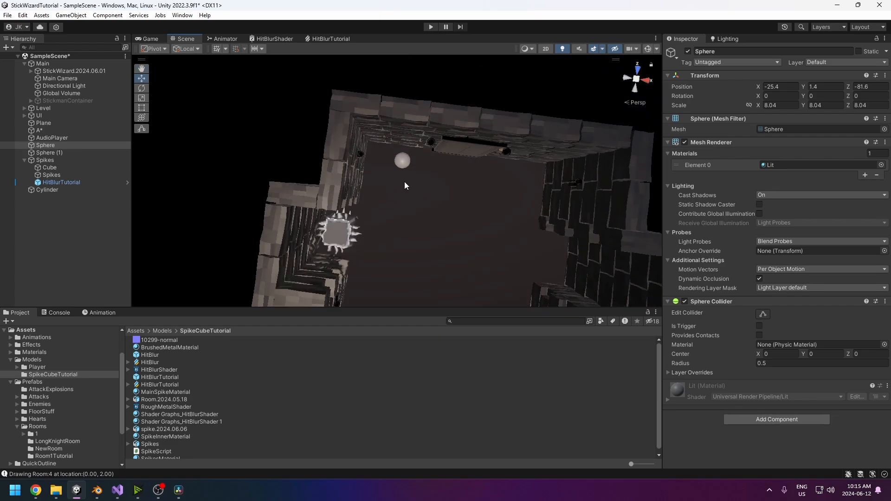
pyautogui.click(56, 153)
pyautogui.moveTo(408, 133); pyautogui.dragTo(408, 140)
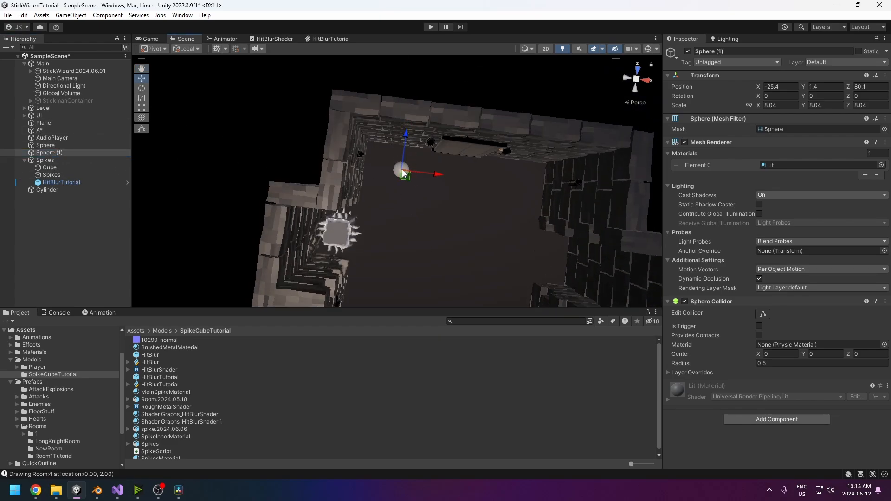
pyautogui.moveTo(429, 201); pyautogui.dragTo(433, 171, button='middle')
pyautogui.moveTo(418, 228)
pyautogui.mouseDown(button='middle')
pyautogui.moveTo(422, 153)
pyautogui.moveTo(455, 74)
pyautogui.mouseUp(button='middle')
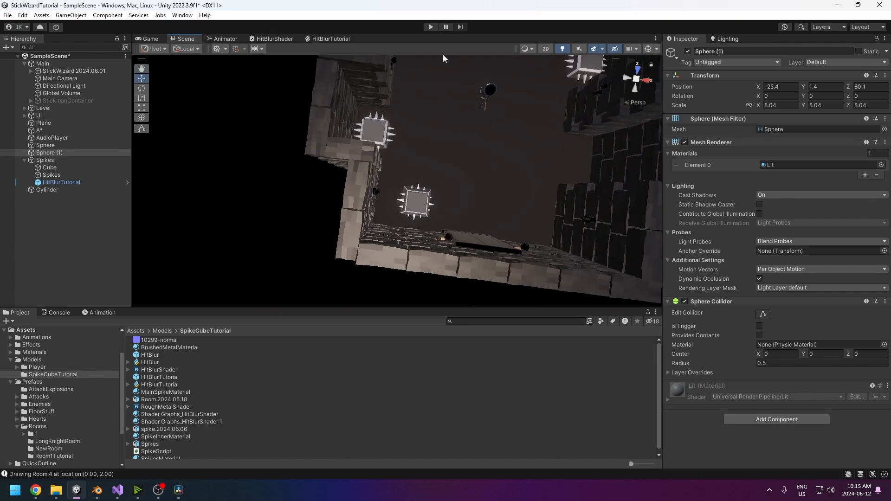
# Play-test the scene and walk the player down to the lower wall beside the moving spike cube
pyautogui.click(431, 27)
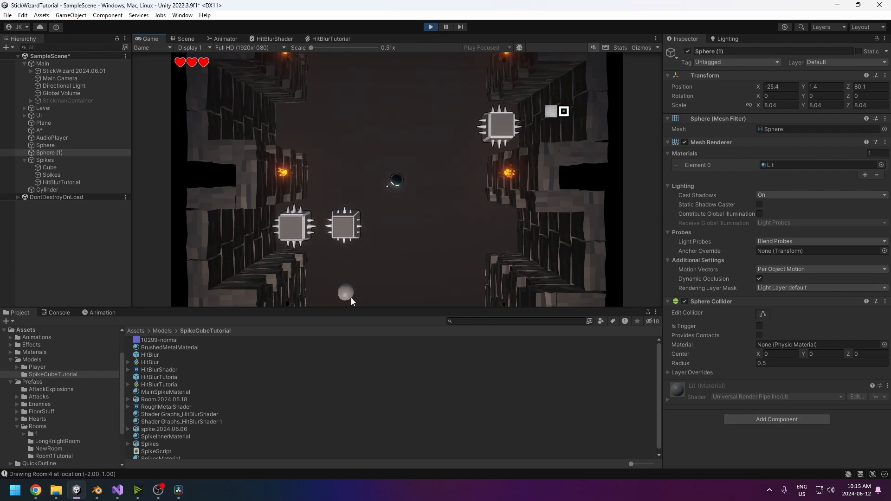
pyautogui.press('s')
pyautogui.press('d')
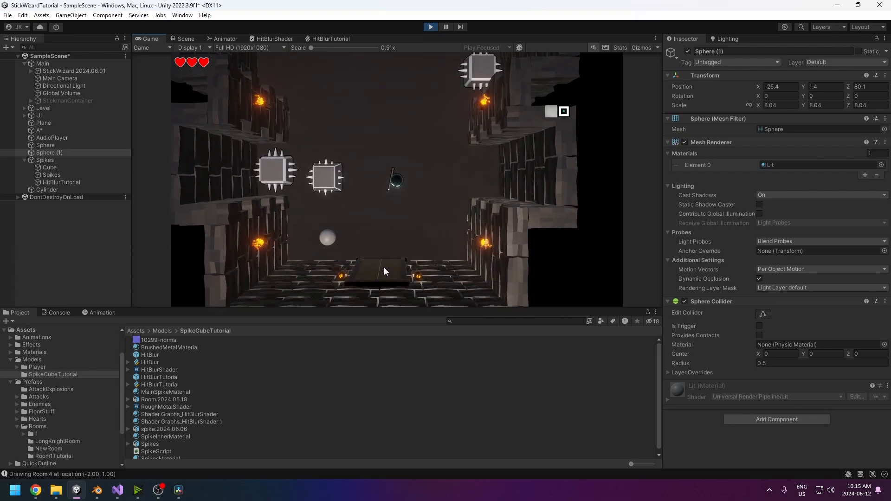
pyautogui.press('a')
pyautogui.press('d')
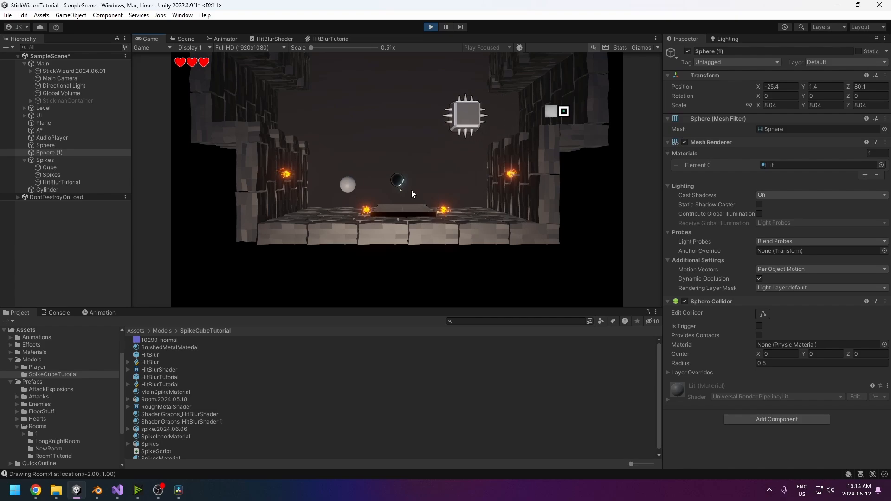
# Try HitBlurTutorial scales of 0.2 and 0.5 on all axes while the game runs, ending on 0.2
pyautogui.click(68, 182)
pyautogui.write('0.2')
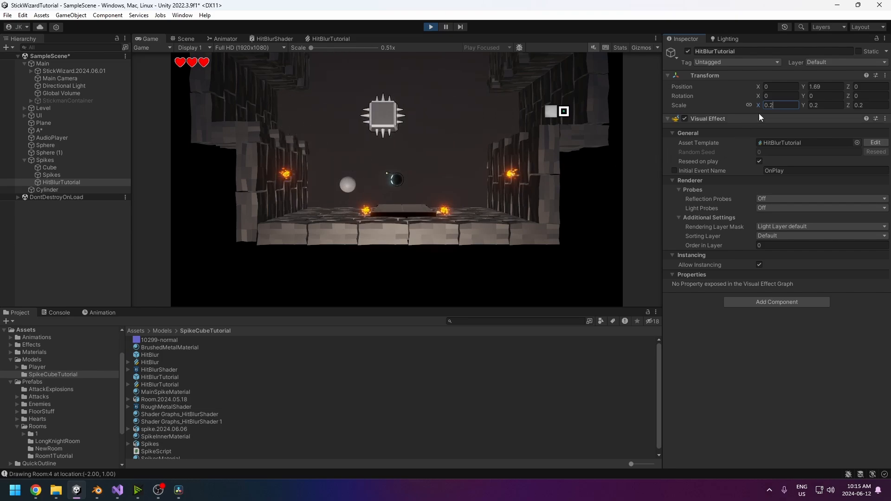
pyautogui.press('BackSpace')
pyautogui.write('5')
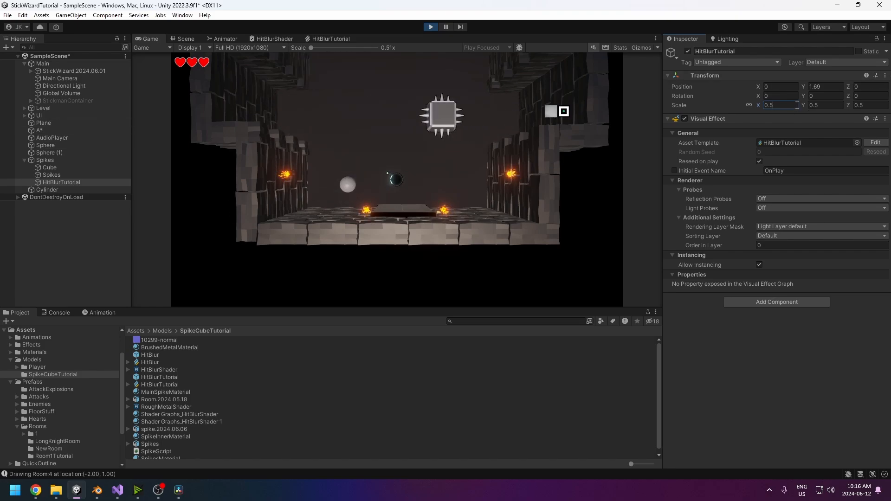
pyautogui.press('BackSpace')
pyautogui.write('2')
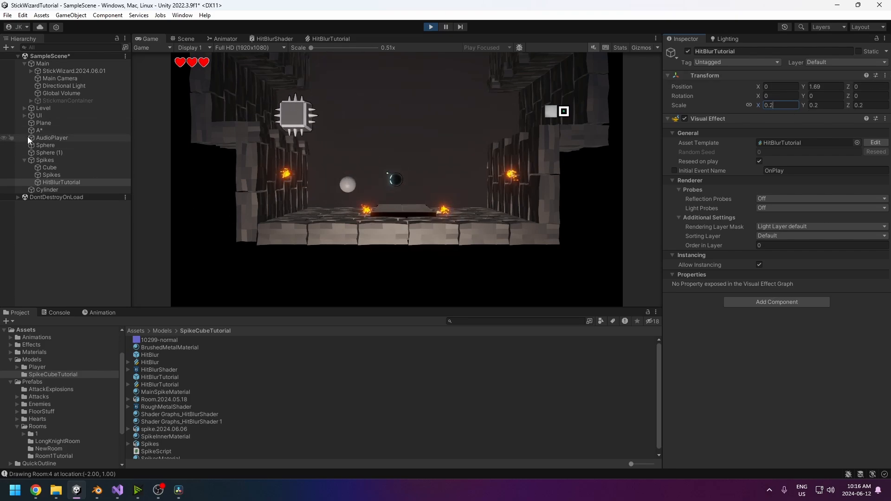
# Deactivate Spike1, Spike1 (1) and Spike1 (2) in room 10 while the game runs
pyautogui.click(25, 107)
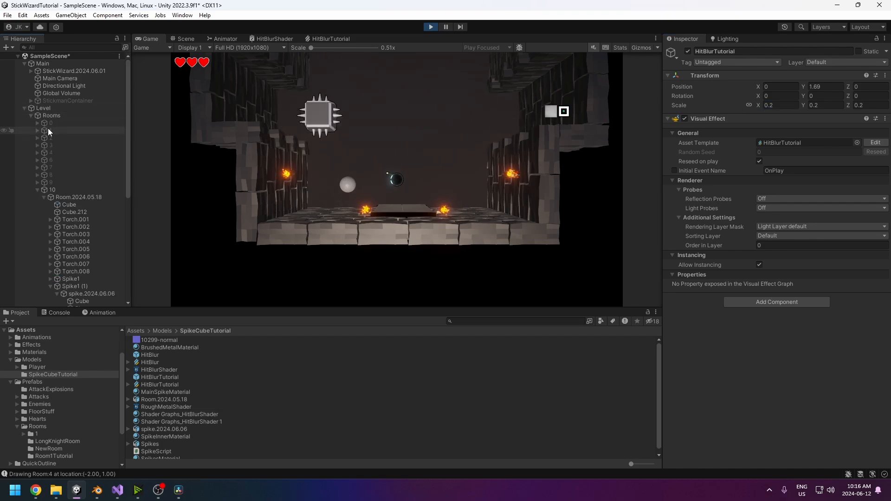
pyautogui.scroll(-4, 51, 140)
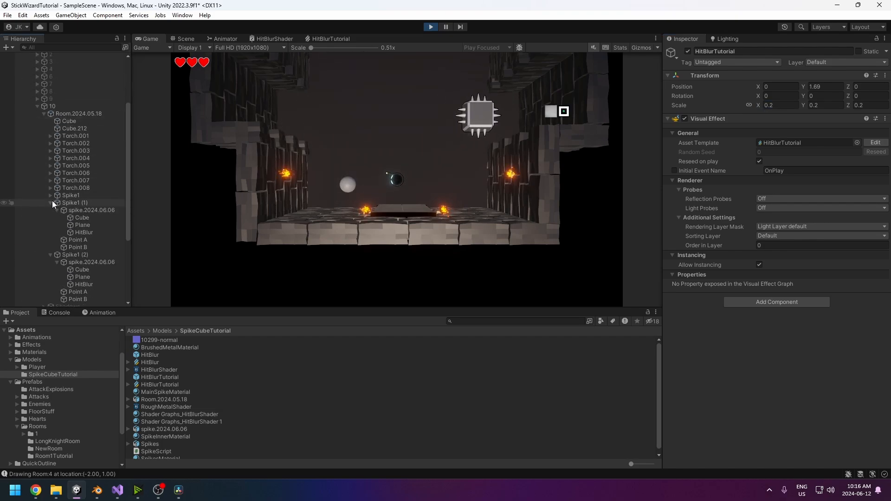
pyautogui.click(50, 203)
pyautogui.click(50, 210)
pyautogui.click(70, 195)
pyautogui.keyDown('shift'); pyautogui.click(71, 210); pyautogui.keyUp('shift')
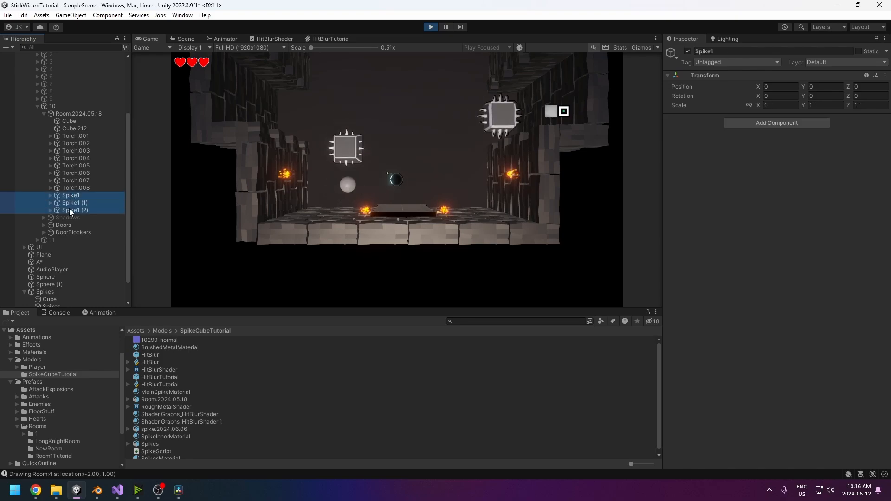
pyautogui.click(687, 51)
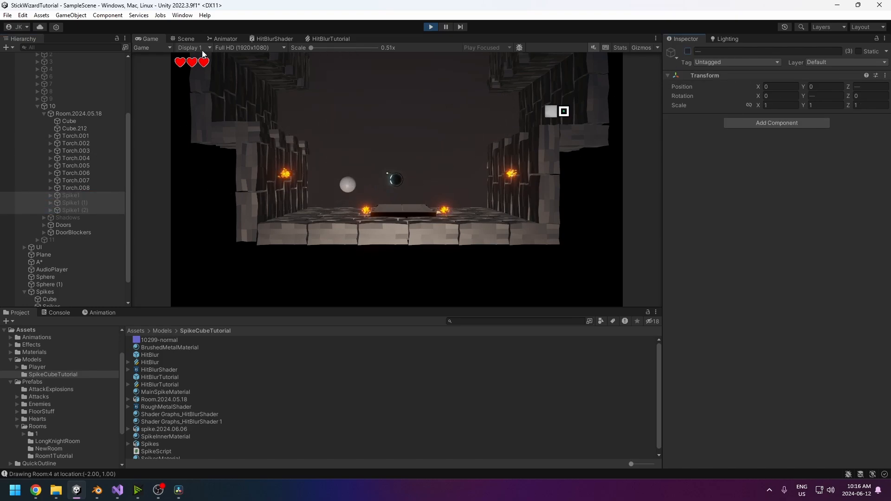
# Examine the Spikes cube's travel between its two waypoints and its wall hits in the scene and game views
pyautogui.click(191, 40)
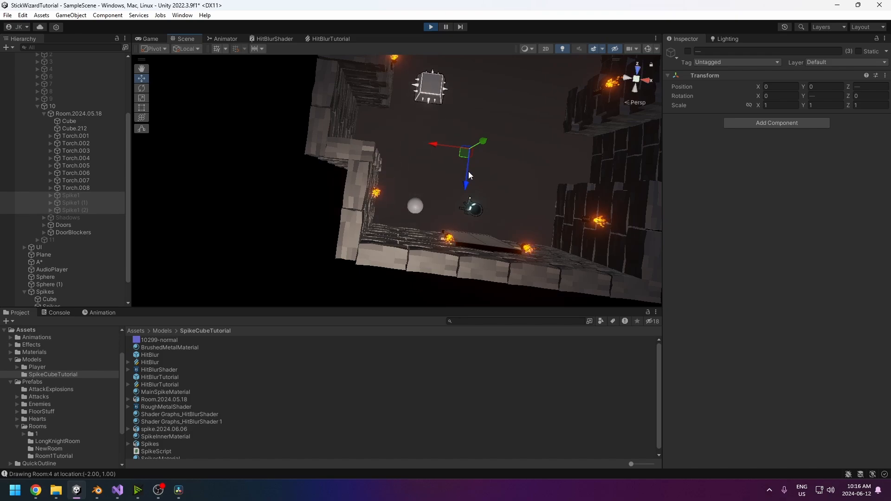
pyautogui.keyDown('alt'); pyautogui.moveTo(468, 176); pyautogui.dragTo(454, 223); pyautogui.keyUp('alt')
pyautogui.scroll(-4, 456, 223)
pyautogui.moveTo(449, 194); pyautogui.dragTo(428, 246, button='middle')
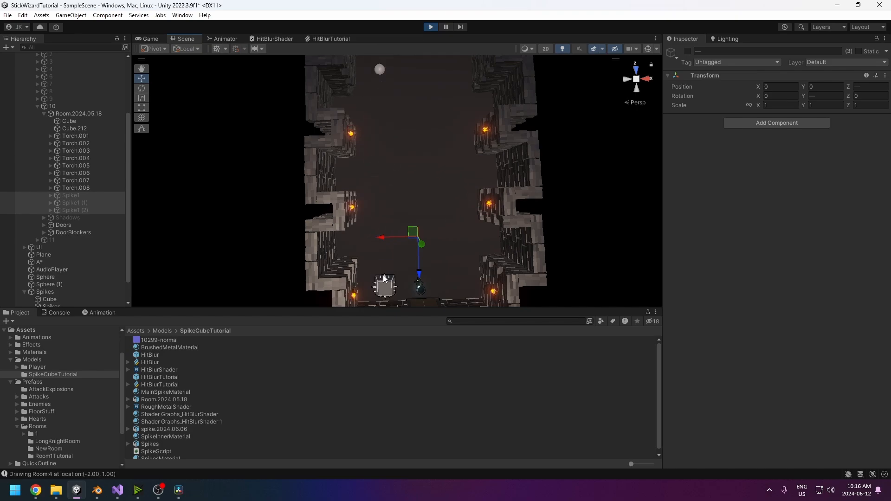
pyautogui.click(137, 40)
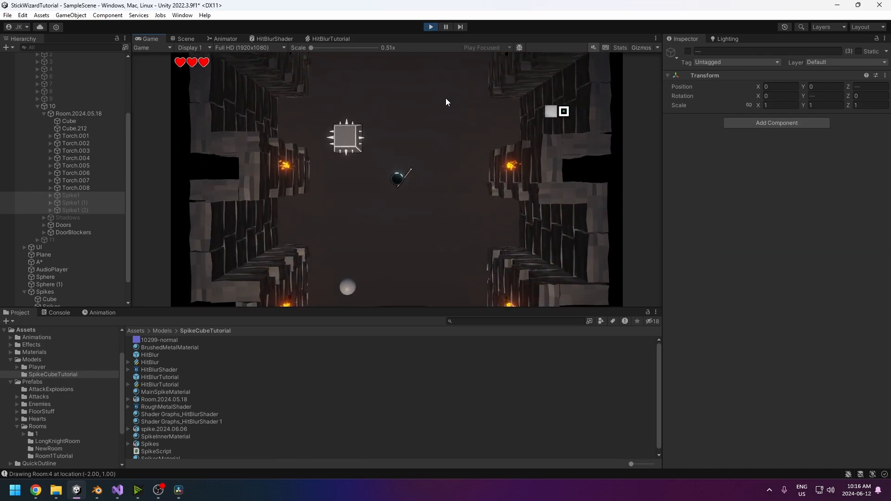
pyautogui.click(184, 38)
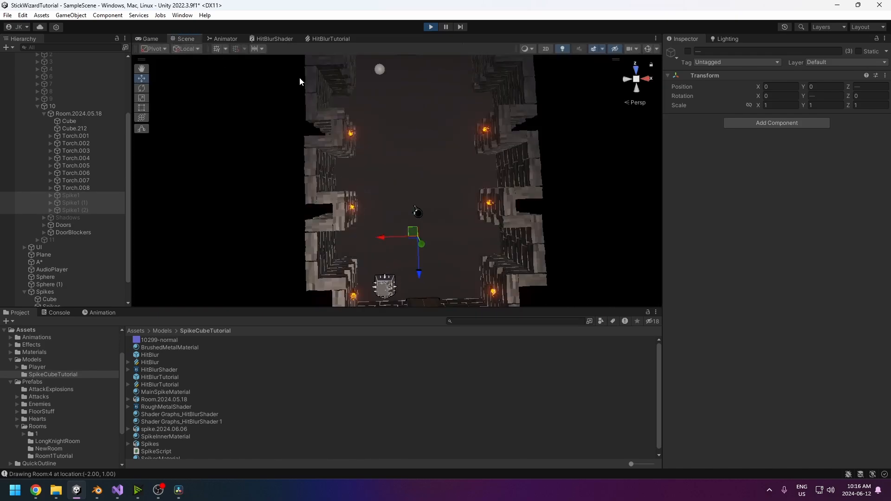
pyautogui.keyDown('alt'); pyautogui.moveTo(413, 158); pyautogui.dragTo(417, 151); pyautogui.keyUp('alt')
pyautogui.scroll(-3, 416, 144)
pyautogui.moveTo(409, 137); pyautogui.dragTo(406, 178, button='middle')
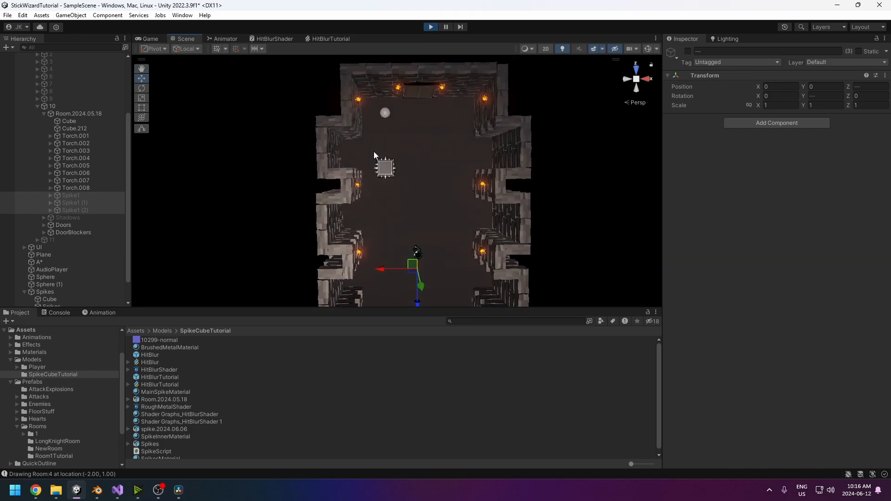
# Delete the Cylinder object while the game runs and end the play test
pyautogui.scroll(-2, 40, 257)
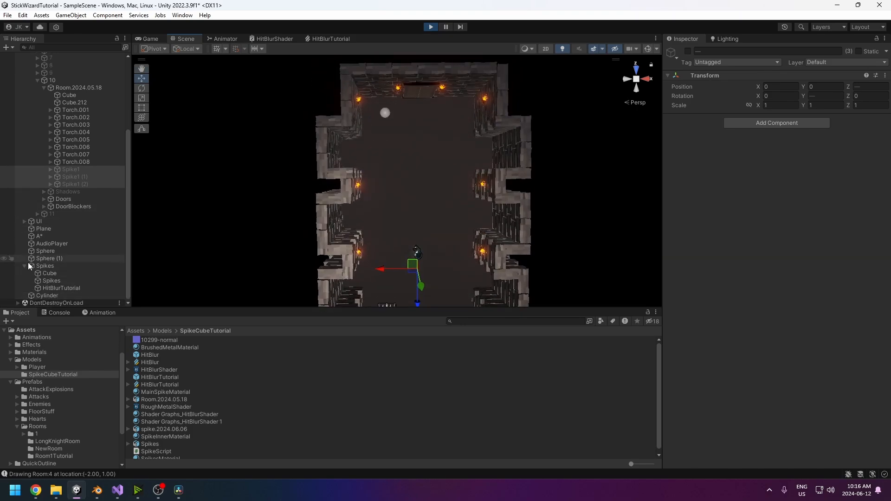
pyautogui.click(25, 265)
pyautogui.click(49, 293)
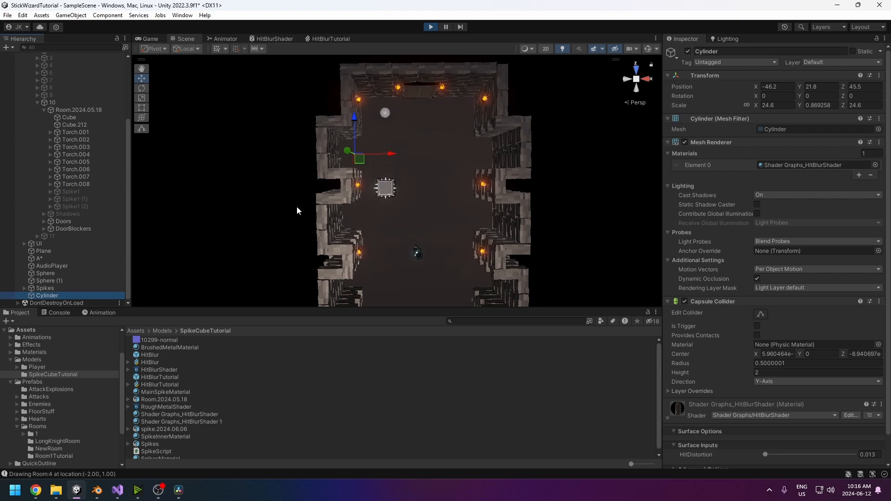
pyautogui.press('Delete')
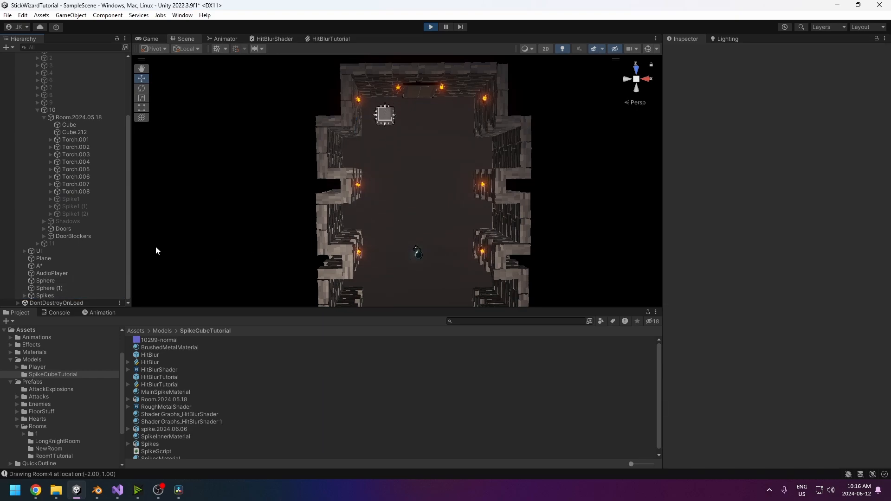
pyautogui.click(430, 27)
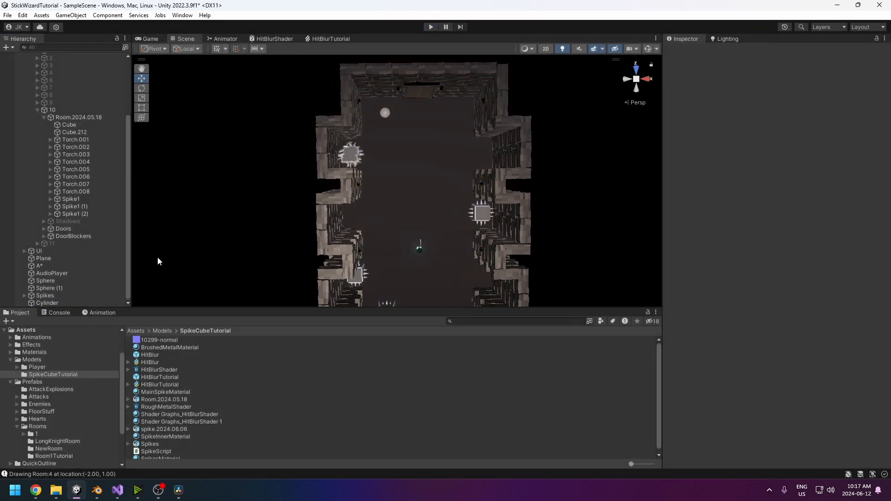
# Deactivate the three old spike objects Spike1, Spike1 (1) and Spike1 (2) in room 10 in edit mode
pyautogui.click(76, 199)
pyautogui.keyDown('shift'); pyautogui.click(76, 213); pyautogui.keyUp('shift')
pyautogui.click(691, 51)
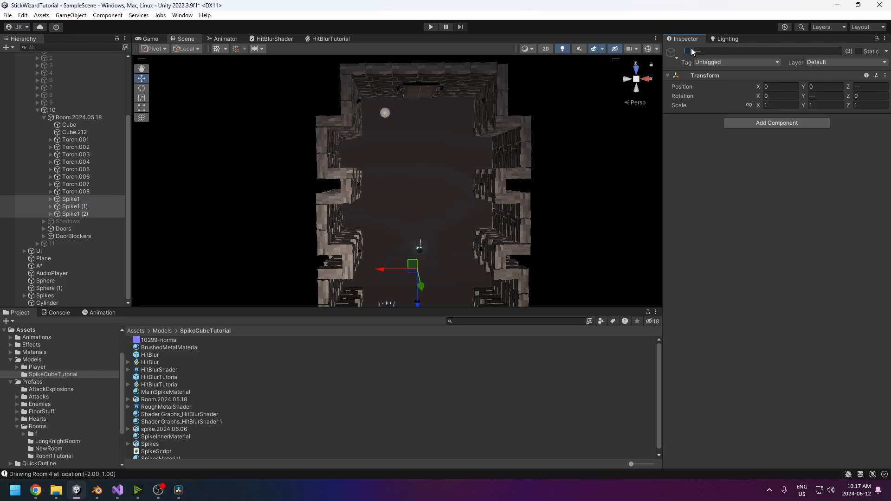
# Delete the leftover test Cylinder from the scene
pyautogui.click(47, 295)
pyautogui.click(50, 289)
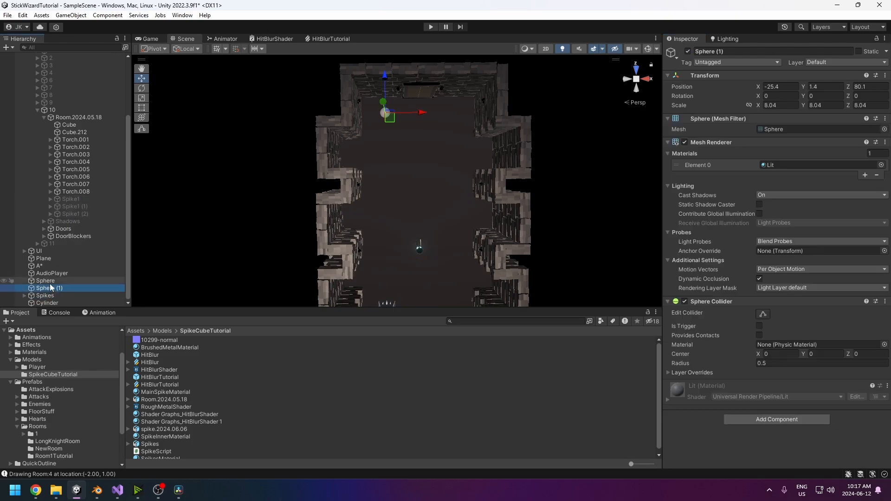
pyautogui.keyDown('shift'); pyautogui.click(50, 280); pyautogui.keyUp('shift')
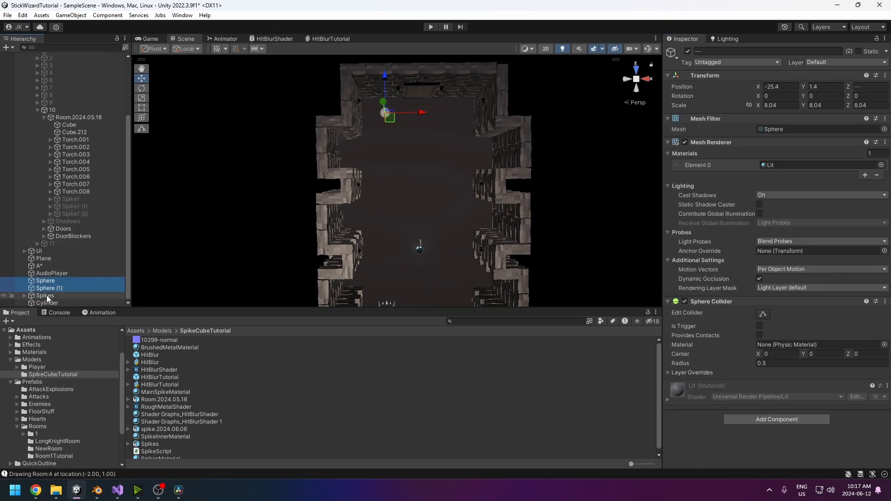
pyautogui.click(37, 110)
pyautogui.click(56, 256)
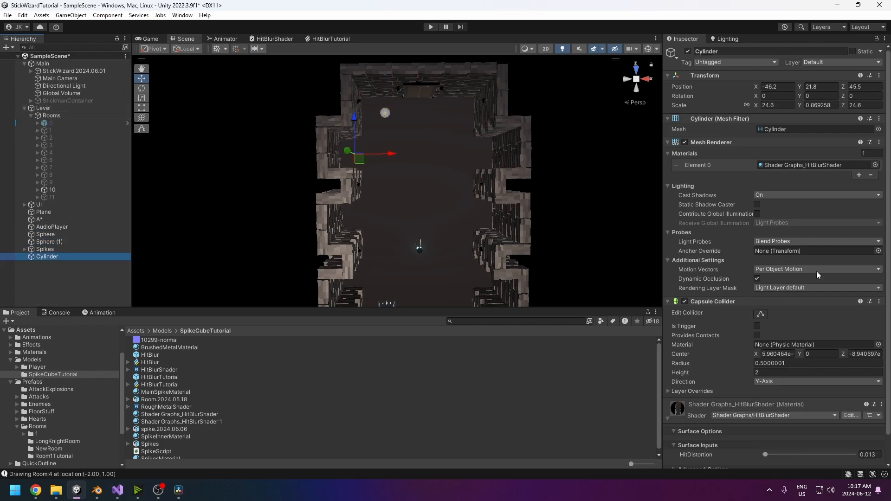
pyautogui.press('Delete')
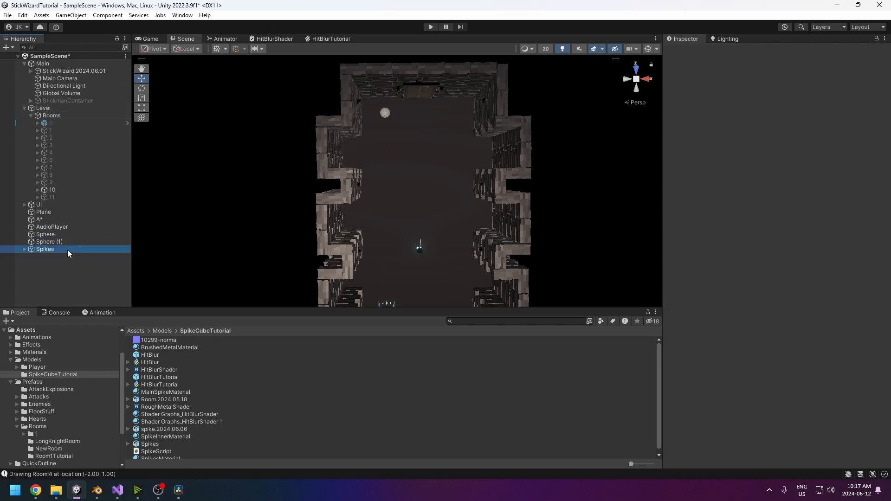
# Override the initial event name of the HitBlurTutorial effect under Spikes and leave it empty
pyautogui.click(66, 250)
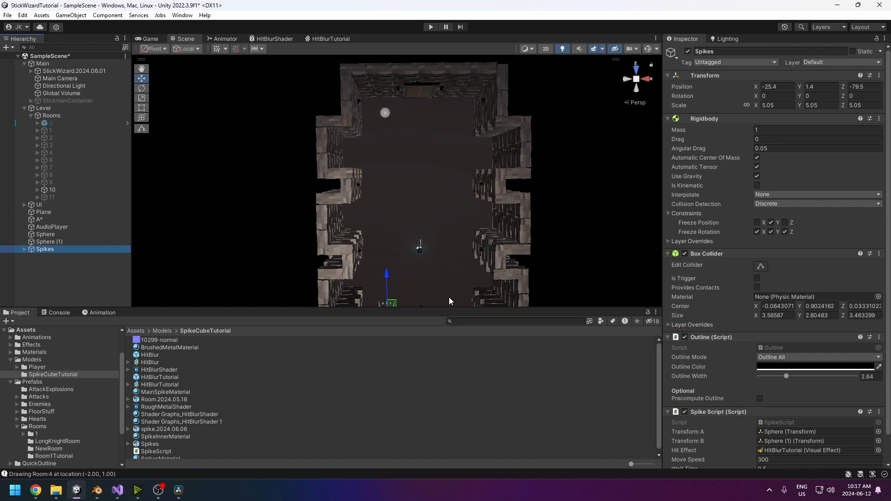
pyautogui.moveTo(449, 297); pyautogui.dragTo(439, 169, button='middle')
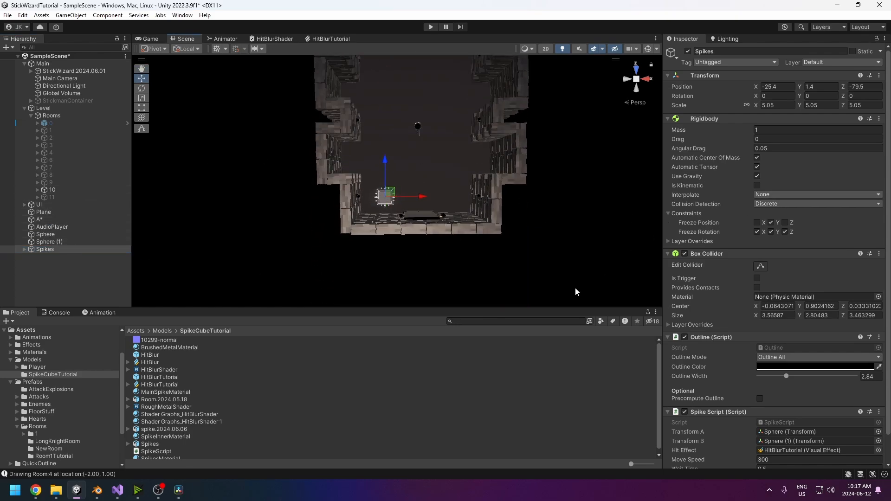
pyautogui.click(24, 250)
pyautogui.click(58, 271)
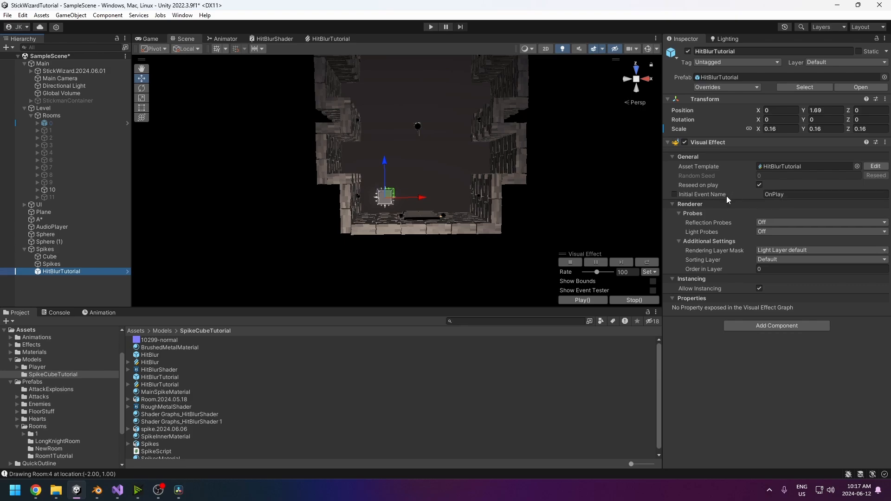
pyautogui.click(756, 193)
pyautogui.press('BackSpace')
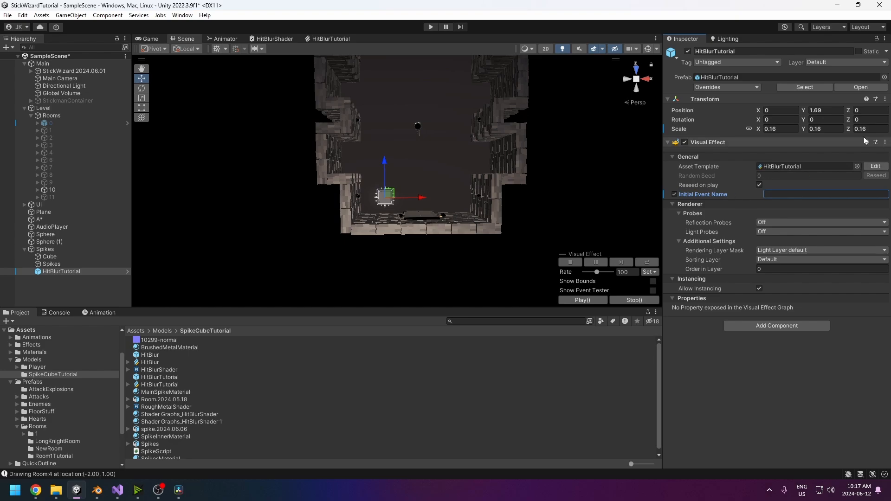
# Set the HitBlurTutorial scale to 0.25 on all axes and preview the effect on the cube
pyautogui.click(760, 130)
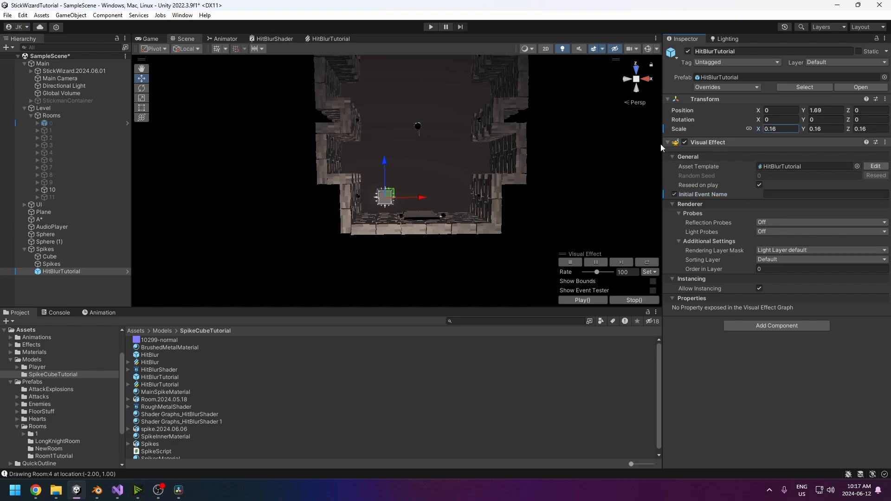
pyautogui.click(582, 300)
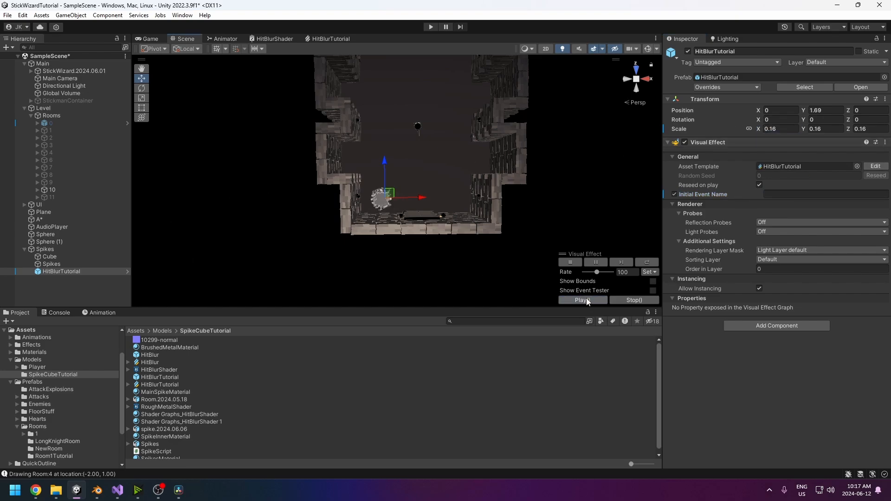
pyautogui.click(582, 300)
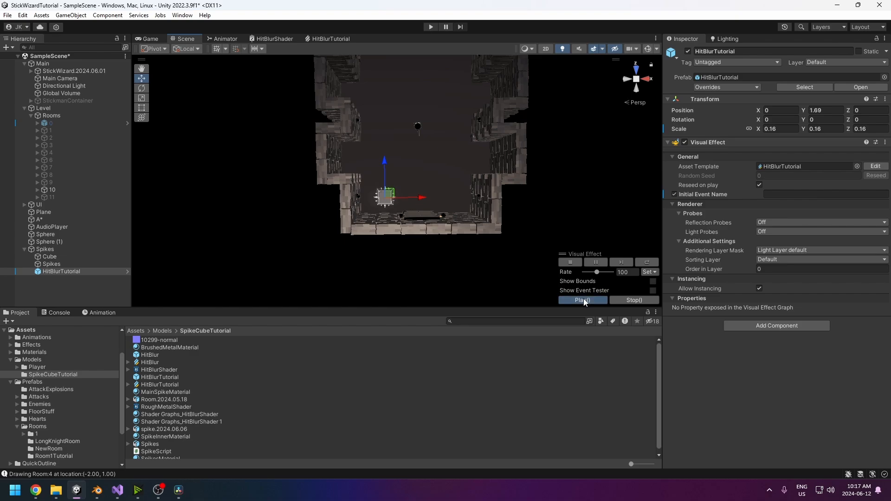
pyautogui.click(771, 129)
pyautogui.write('0.25')
pyautogui.click(582, 300)
pyautogui.click(583, 301)
pyautogui.click(583, 300)
# Set Hit Distortion to 0.01 in the HitBlurTutorial graph's Output Particle Unlit Mesh, save the graph and return to the game view
pyautogui.scroll(7, 447, 270)
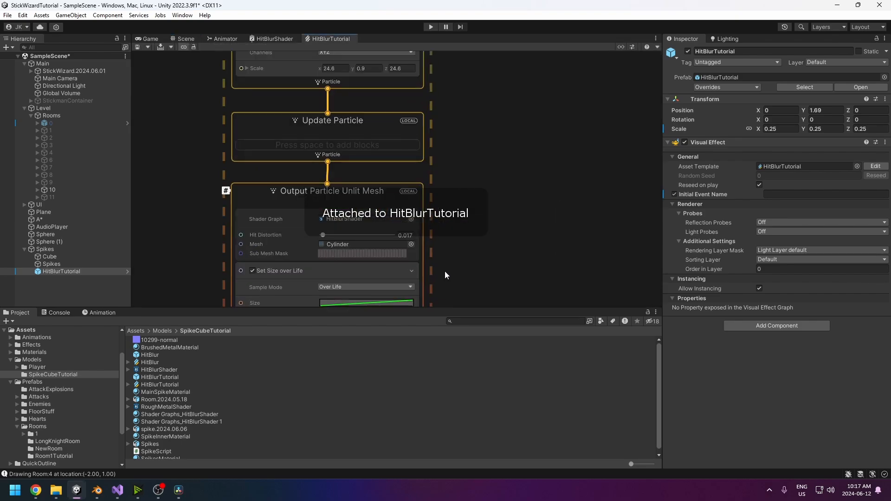
pyautogui.moveTo(444, 271); pyautogui.dragTo(480, 269, button='middle')
pyautogui.click(449, 232)
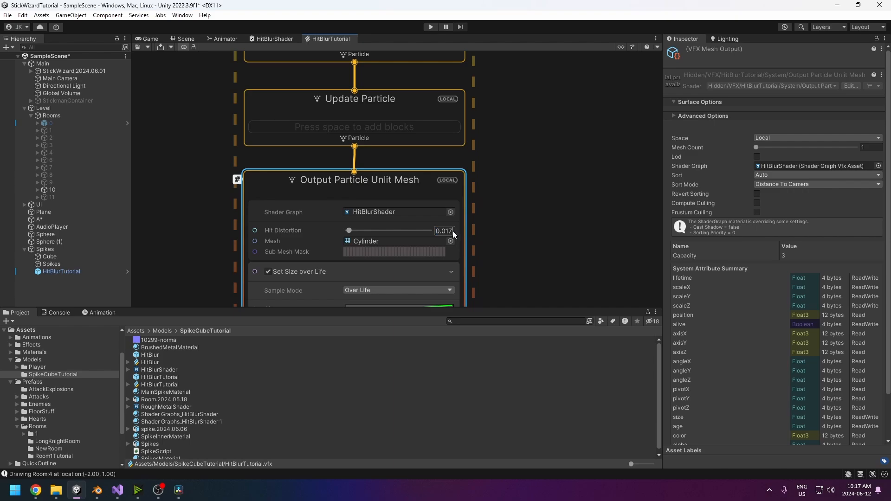
pyautogui.click(582, 213)
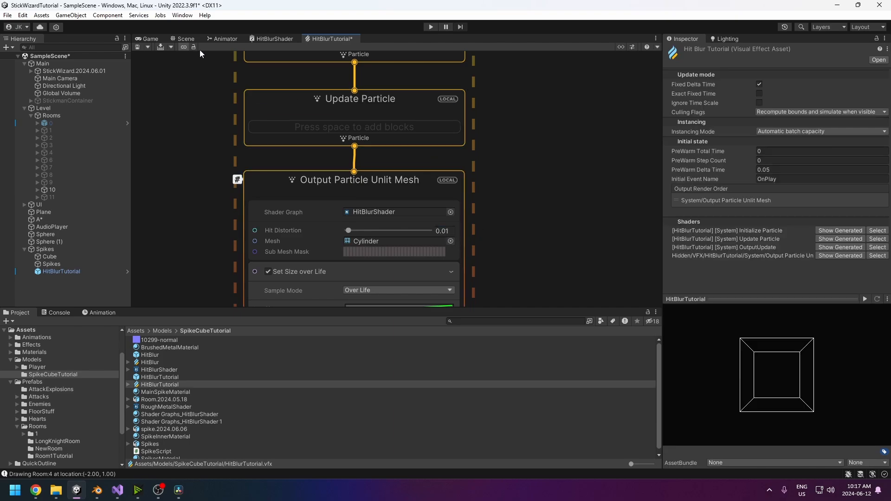
pyautogui.click(148, 39)
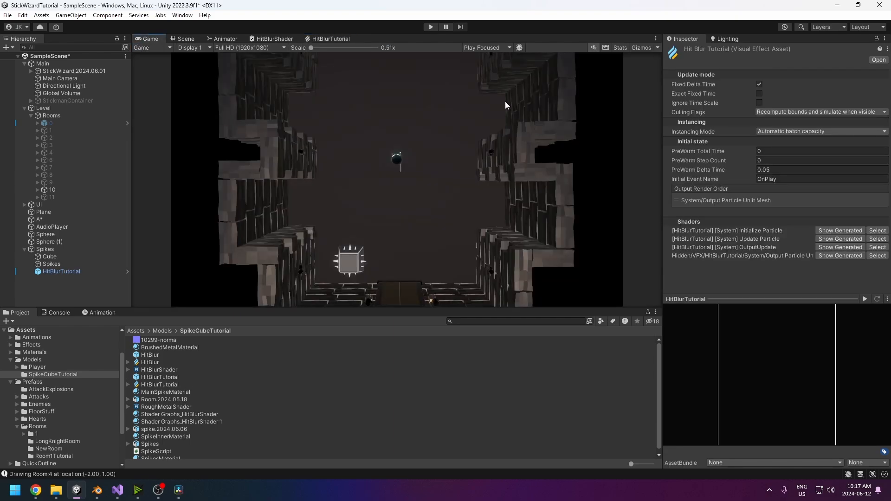
# Preview the HitBlurTutorial effect under Spikes on the cube in the scene view
pyautogui.click(52, 272)
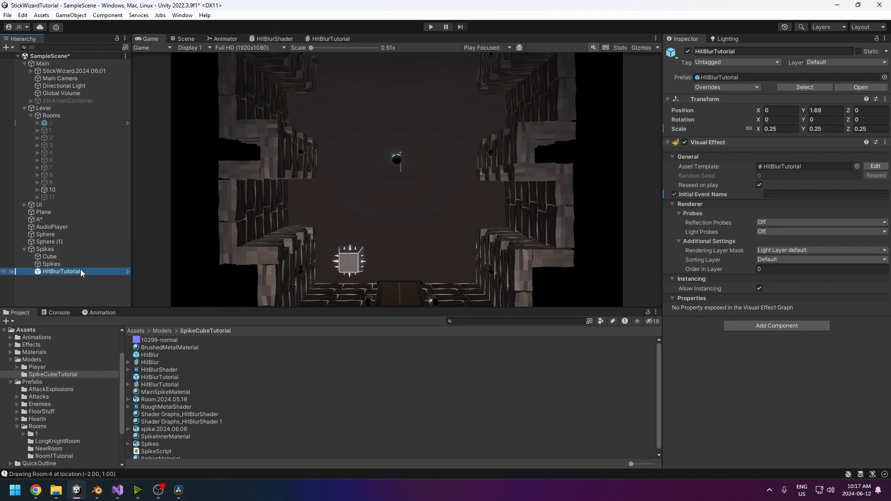
pyautogui.click(55, 264)
pyautogui.click(59, 272)
pyautogui.click(185, 39)
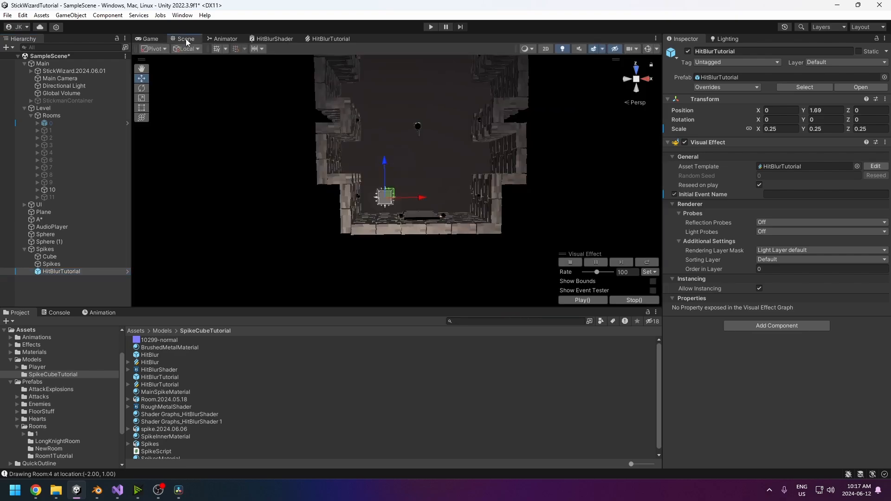
pyautogui.click(582, 300)
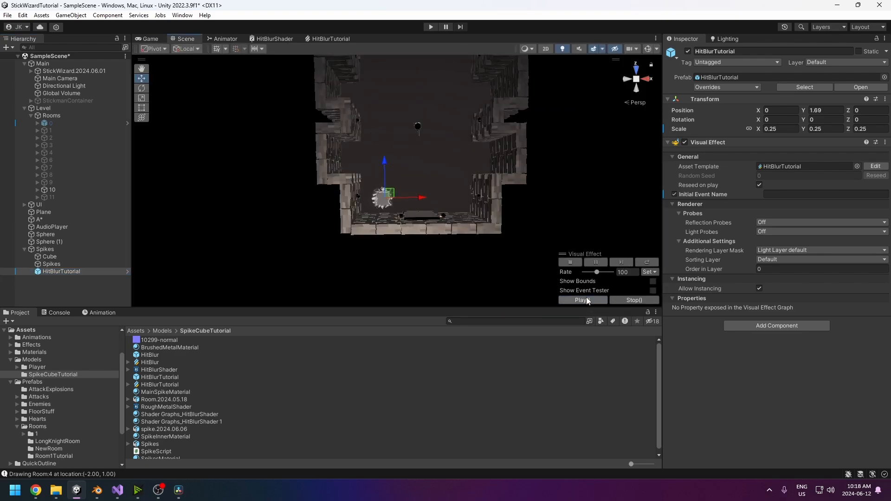
# Set the particle Lifetime to 0.2 in the HitBlurTutorial graph's Initialize Particle context and return to the game view
pyautogui.click(344, 41)
pyautogui.scroll(10, 442, 140)
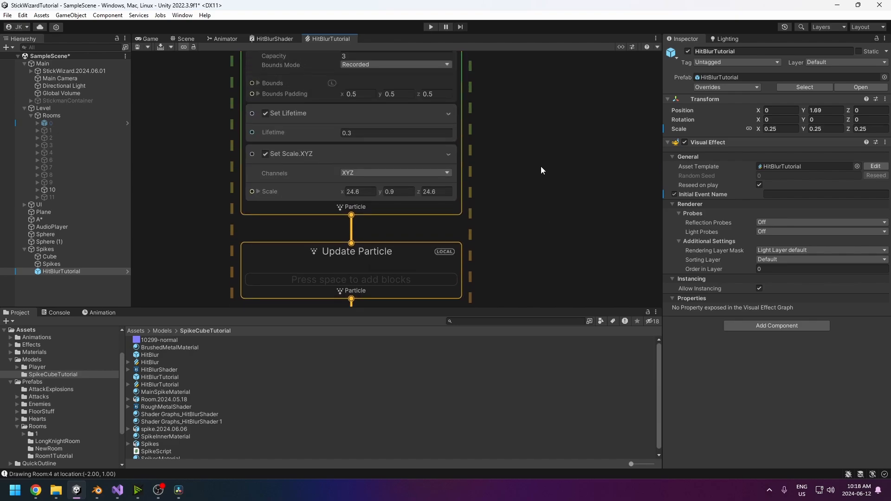
pyautogui.click(371, 238)
pyautogui.write('0.2')
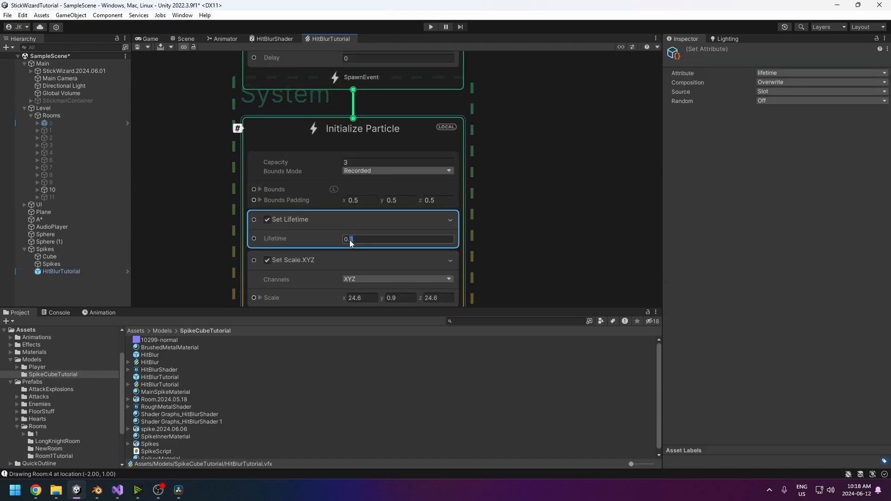
pyautogui.click(534, 221)
pyautogui.click(145, 39)
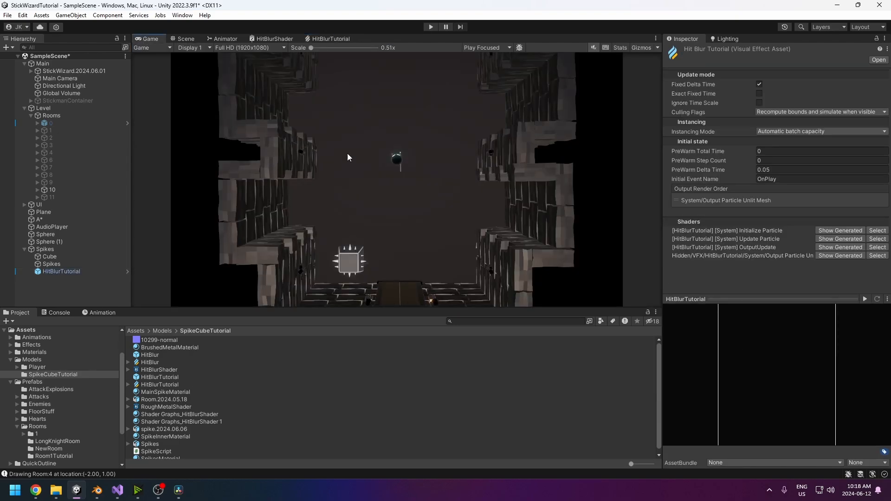
# Run the game with HitBlurTutorial selected to check the hit distortion on the moving spike cube
pyautogui.click(61, 272)
pyautogui.hotkey('ctrl', 'p')
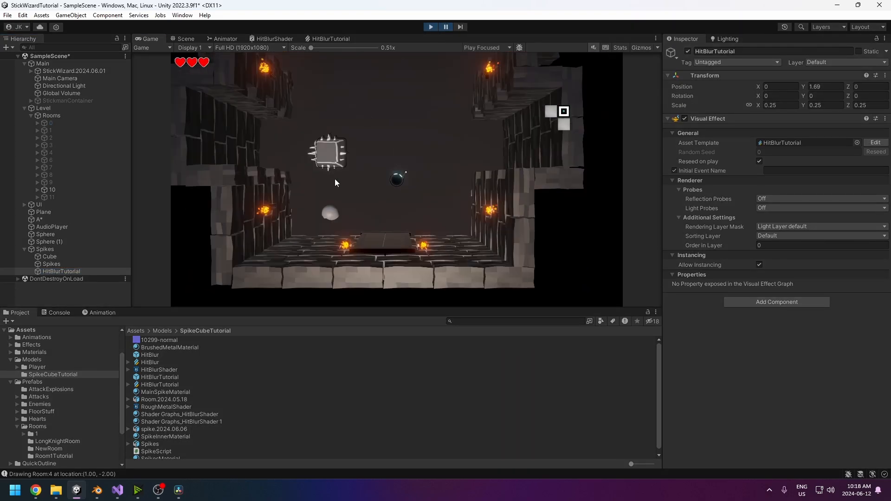
pyautogui.click(423, 216)
# Switch to Visual Studio and review SpikeScript's FixedUpdate, examining the movement lines and the block that handles reaching the target position
pyautogui.click(118, 490)
pyautogui.scroll(-5, 375, 305)
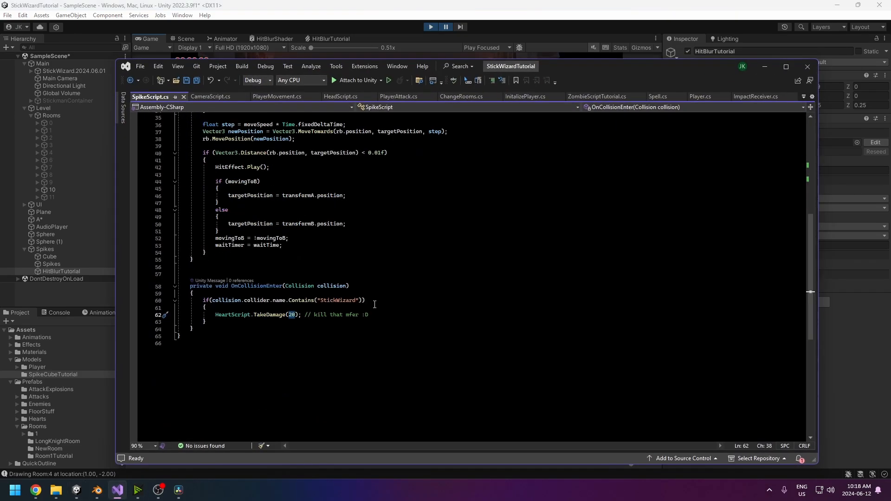
pyautogui.scroll(2, 349, 278)
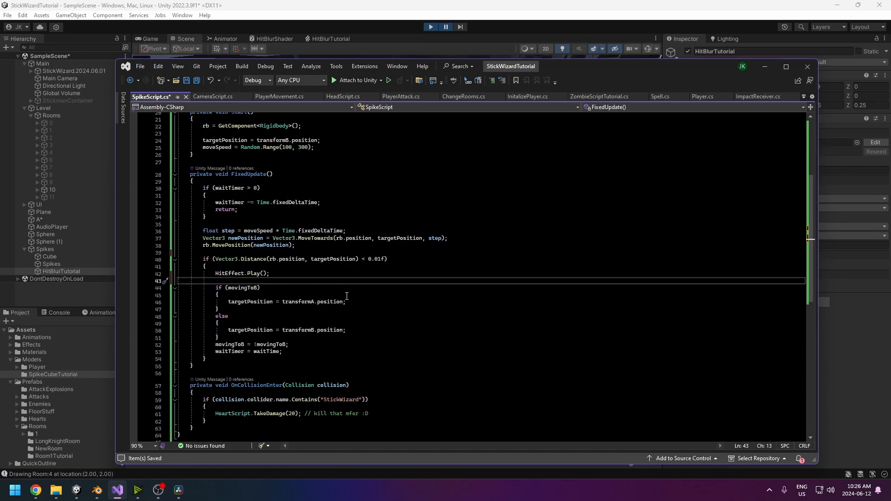
pyautogui.click(218, 309)
pyautogui.scroll(-3, 255, 319)
pyautogui.scroll(2, 256, 319)
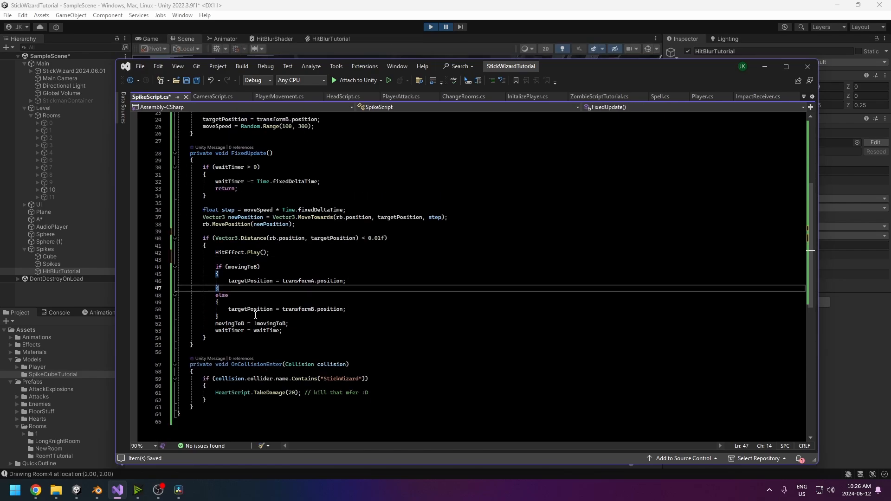
pyautogui.moveTo(298, 224); pyautogui.dragTo(248, 336)
pyautogui.moveTo(298, 224); pyautogui.dragTo(201, 211)
pyautogui.click(198, 242)
pyautogui.moveTo(198, 242); pyautogui.dragTo(250, 338)
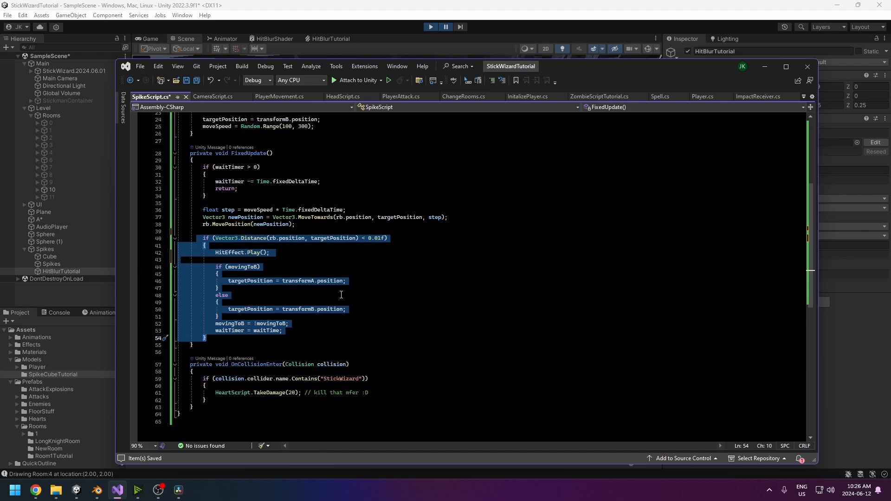
pyautogui.click(358, 280)
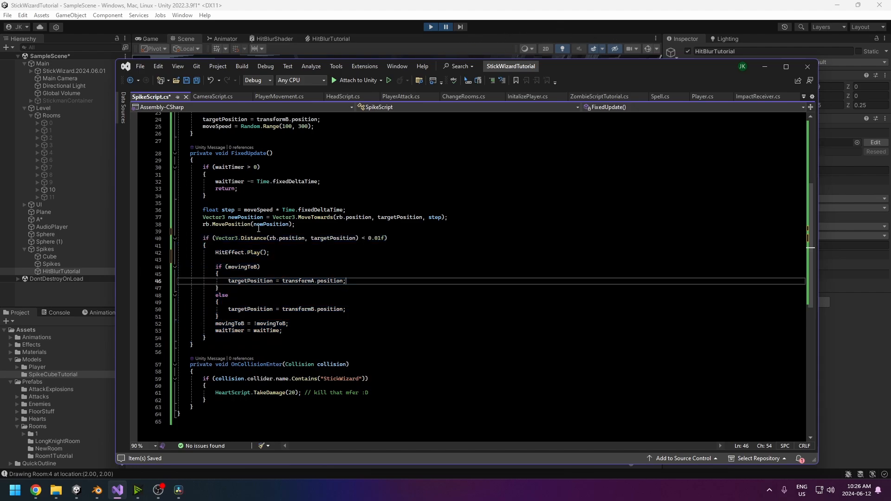
pyautogui.moveTo(198, 212); pyautogui.dragTo(306, 224)
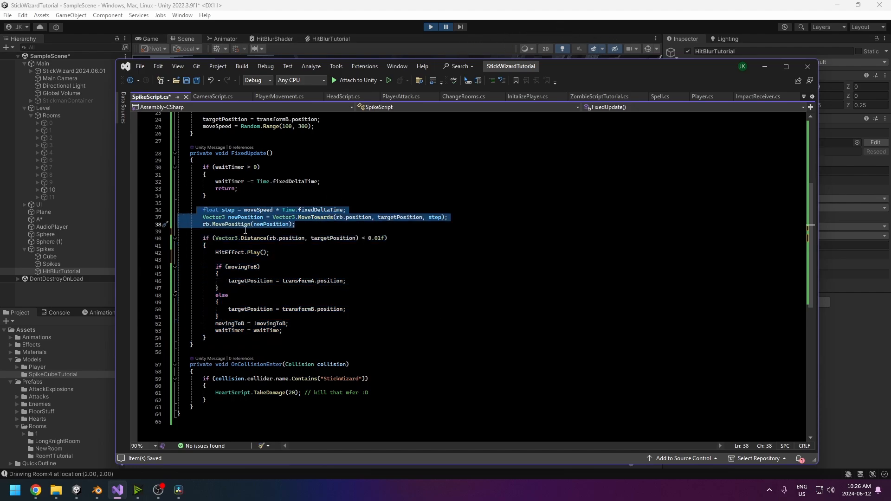
pyautogui.moveTo(202, 237); pyautogui.dragTo(206, 338)
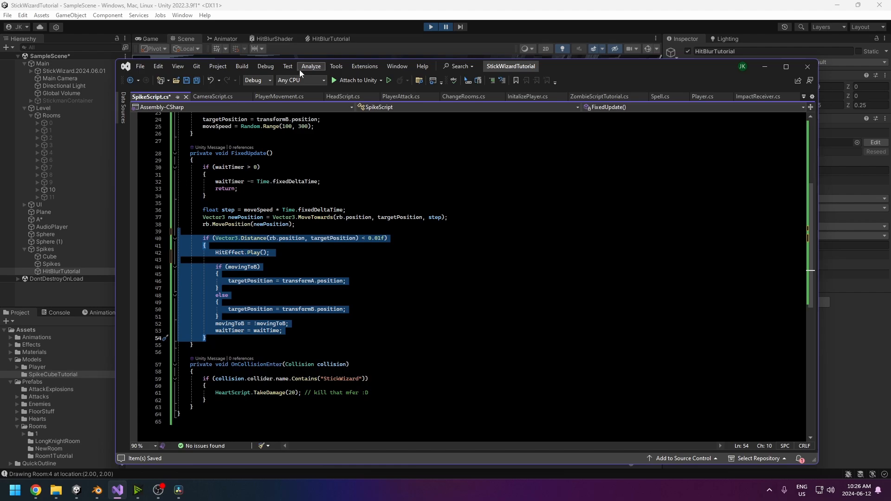
# Switch back to Unity, inspect the Spikes object's renderer and materials in the running game, and stop play mode
pyautogui.click(411, 9)
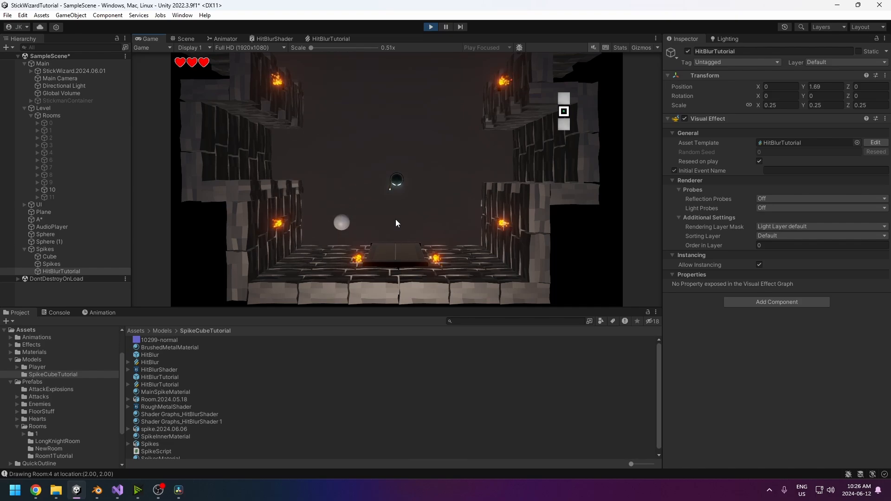
pyautogui.click(55, 263)
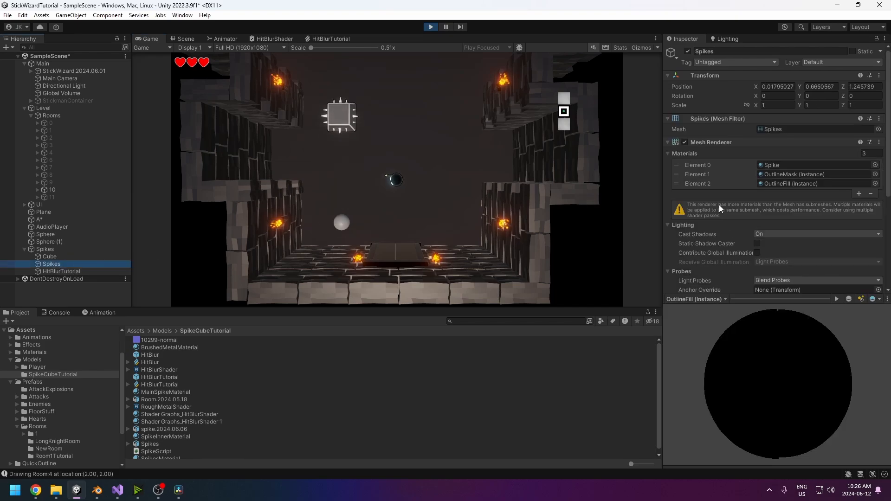
pyautogui.scroll(-3, 804, 235)
pyautogui.scroll(-3, 804, 235)
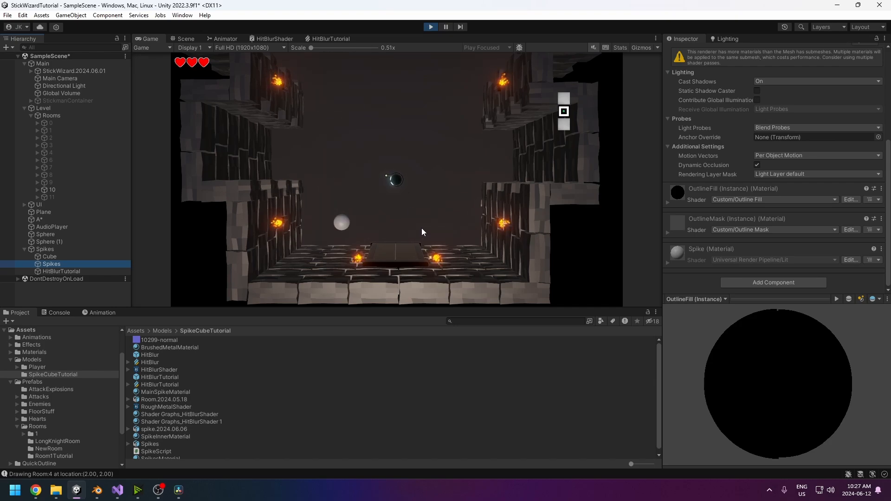
pyautogui.click(430, 26)
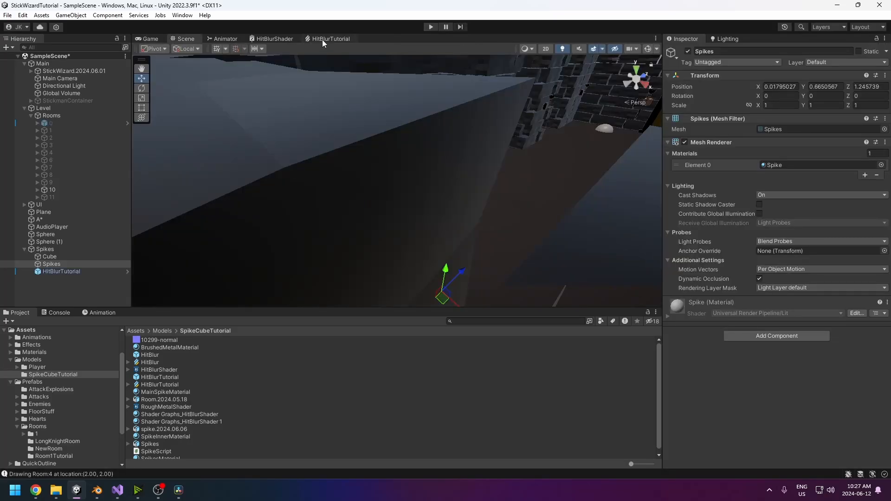
# Try a Periodic Burst block in the HitBlurTutorial graph's Spawn context, delete it and return to the game view
pyautogui.click(322, 39)
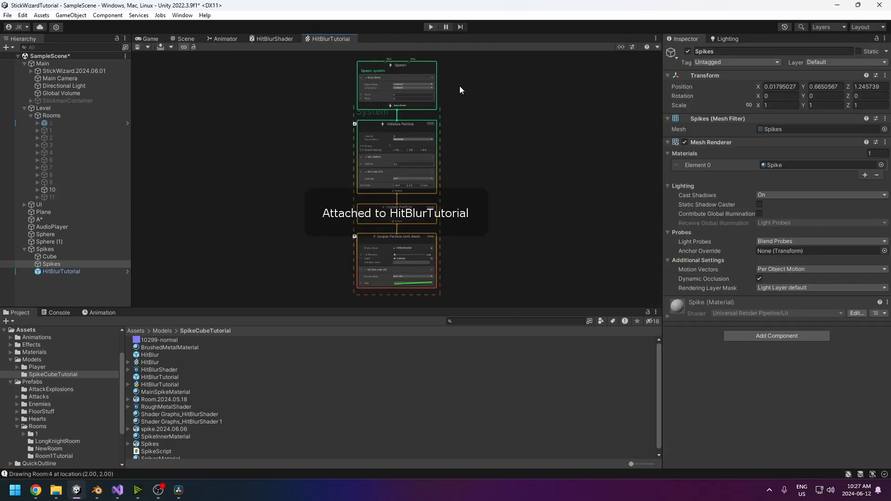
pyautogui.scroll(8, 400, 158)
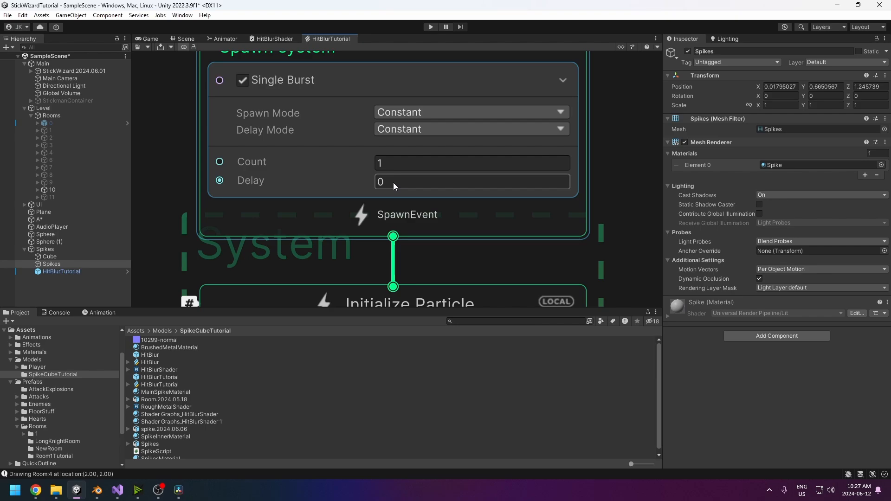
pyautogui.scroll(-5, 393, 182)
pyautogui.moveTo(403, 204); pyautogui.dragTo(352, 184, button='middle')
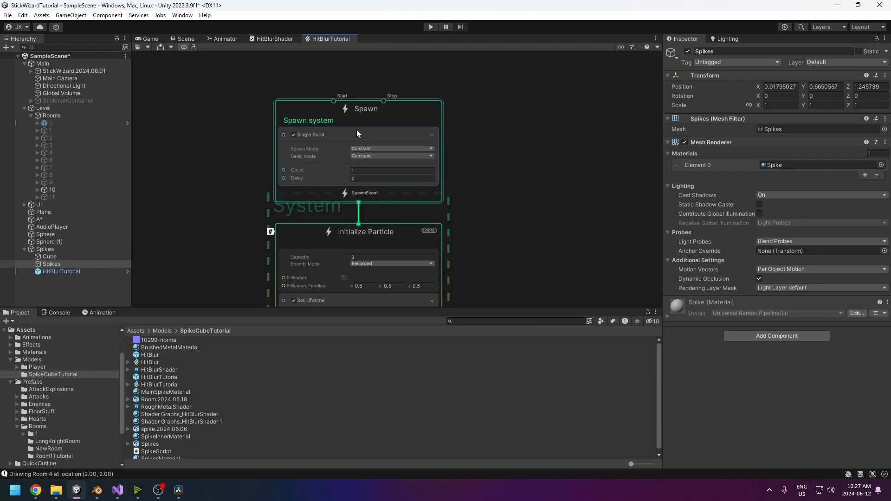
pyautogui.click(406, 111)
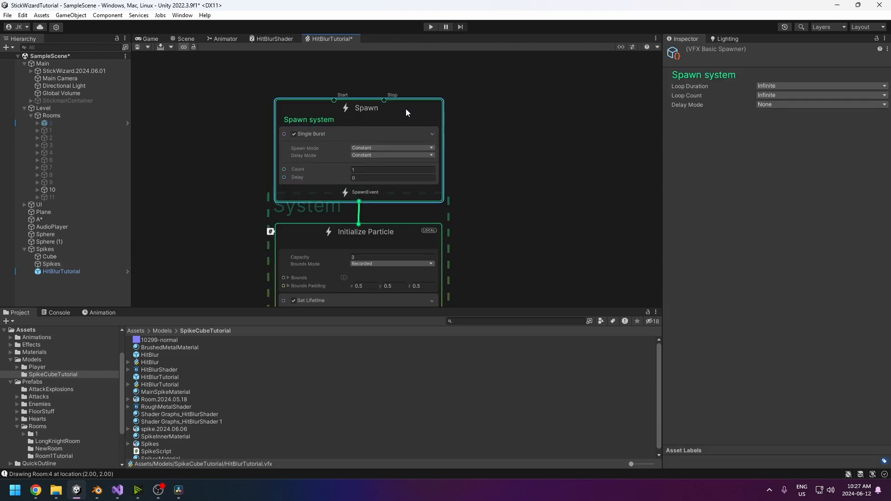
pyautogui.press('space')
pyautogui.write('period')
pyautogui.press('Return')
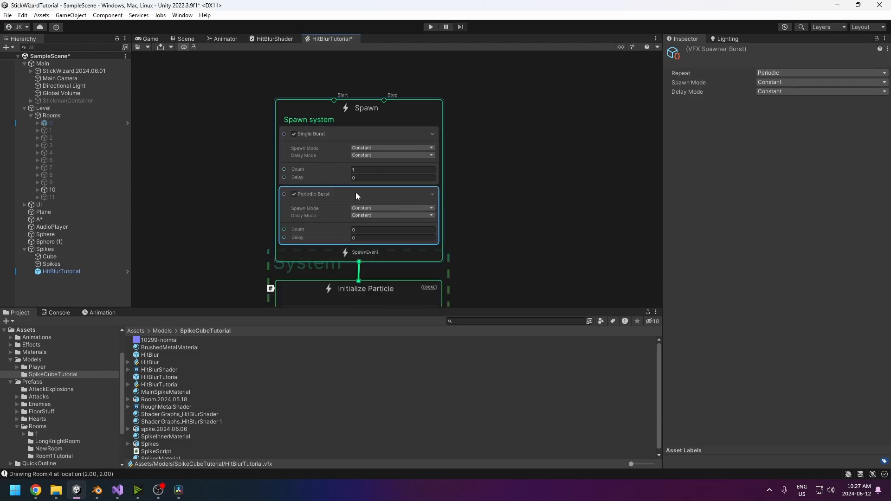
pyautogui.press('Delete')
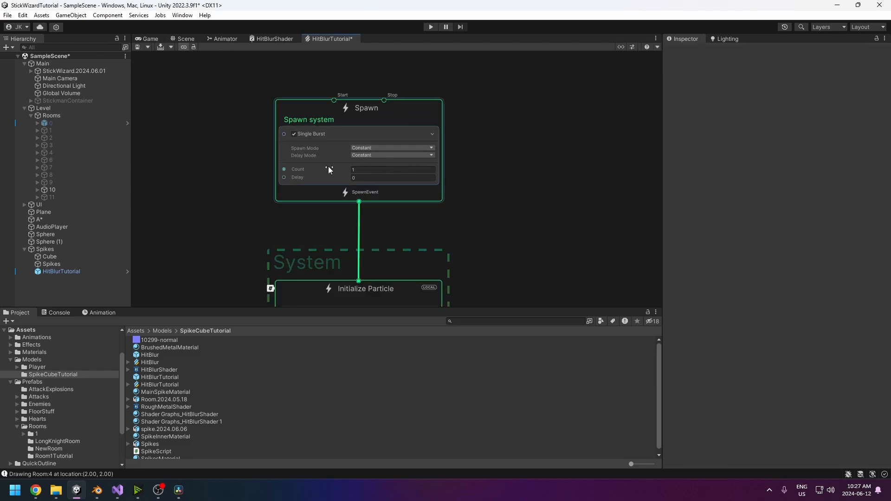
pyautogui.click(147, 39)
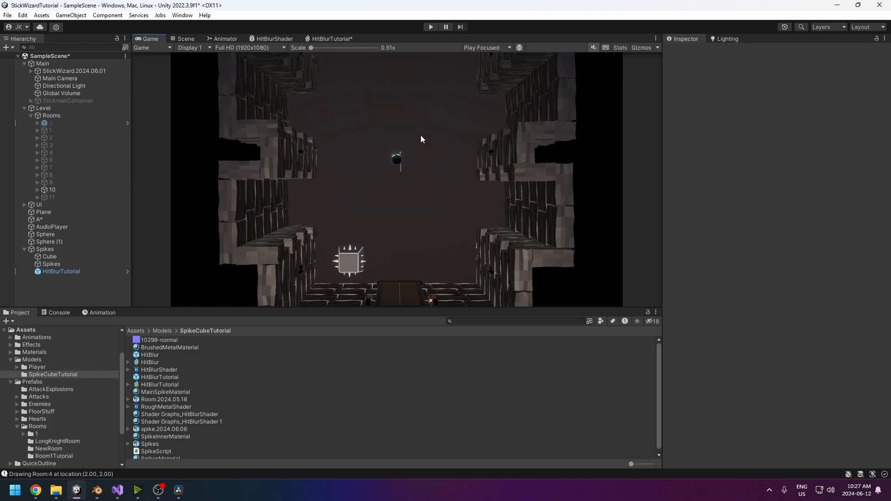